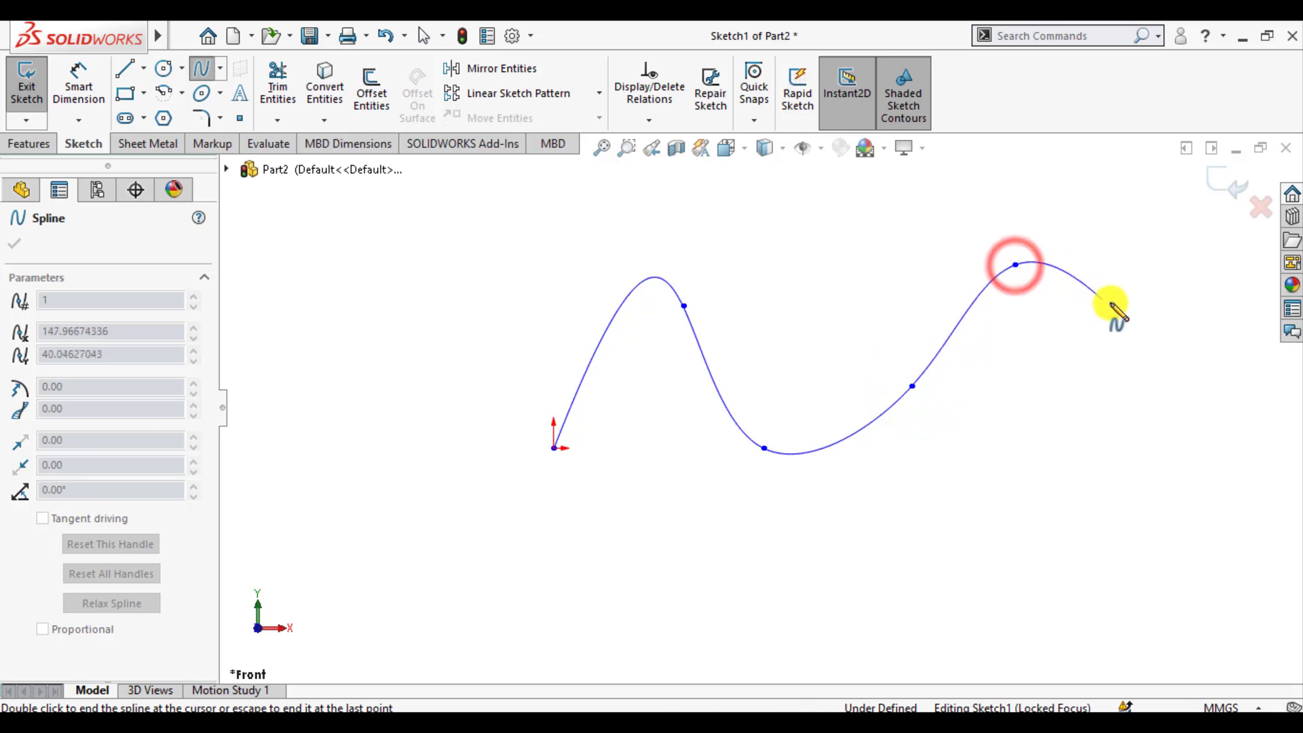
Finish the wavy spline with an endpoint about 160 mm right of and 50 mm above the origin
click(1148, 265)
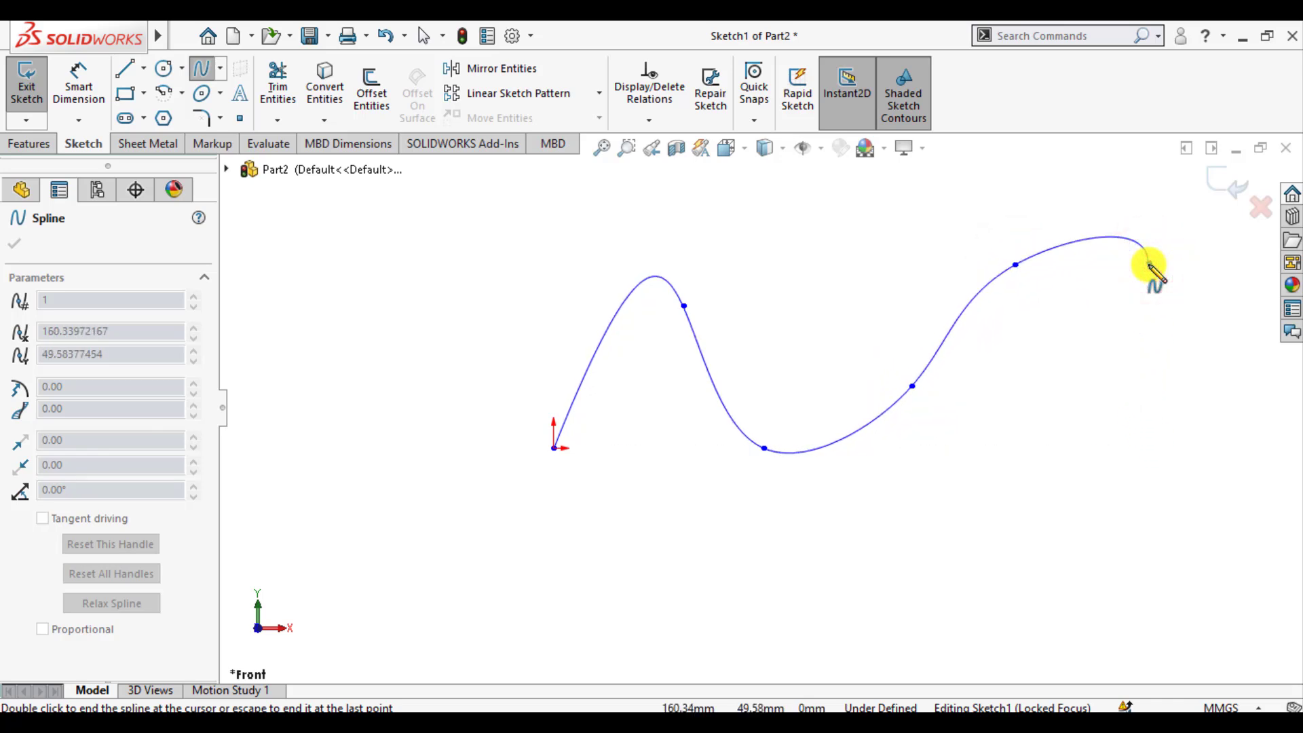
key(Escape)
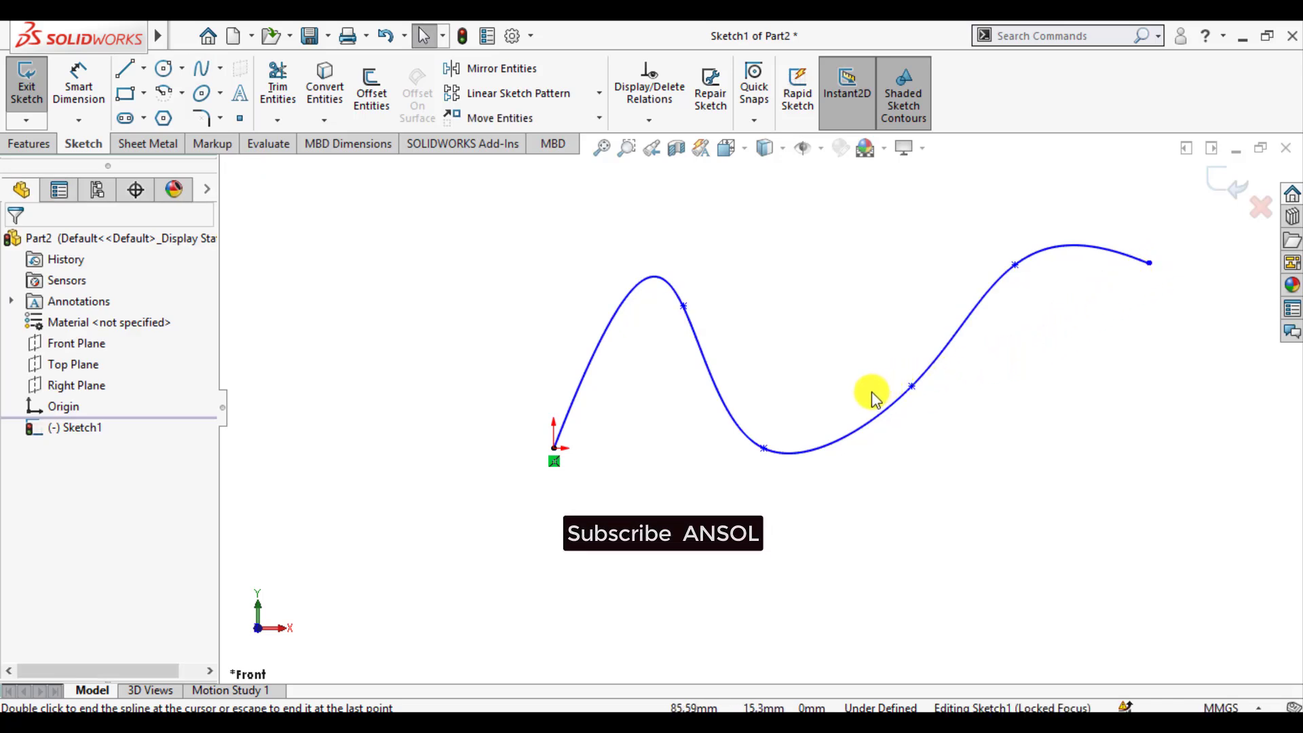
Dimension the horizontal distance between the spline's two endpoints as 160 mm and exit the sketch
click(78, 77)
click(552, 446)
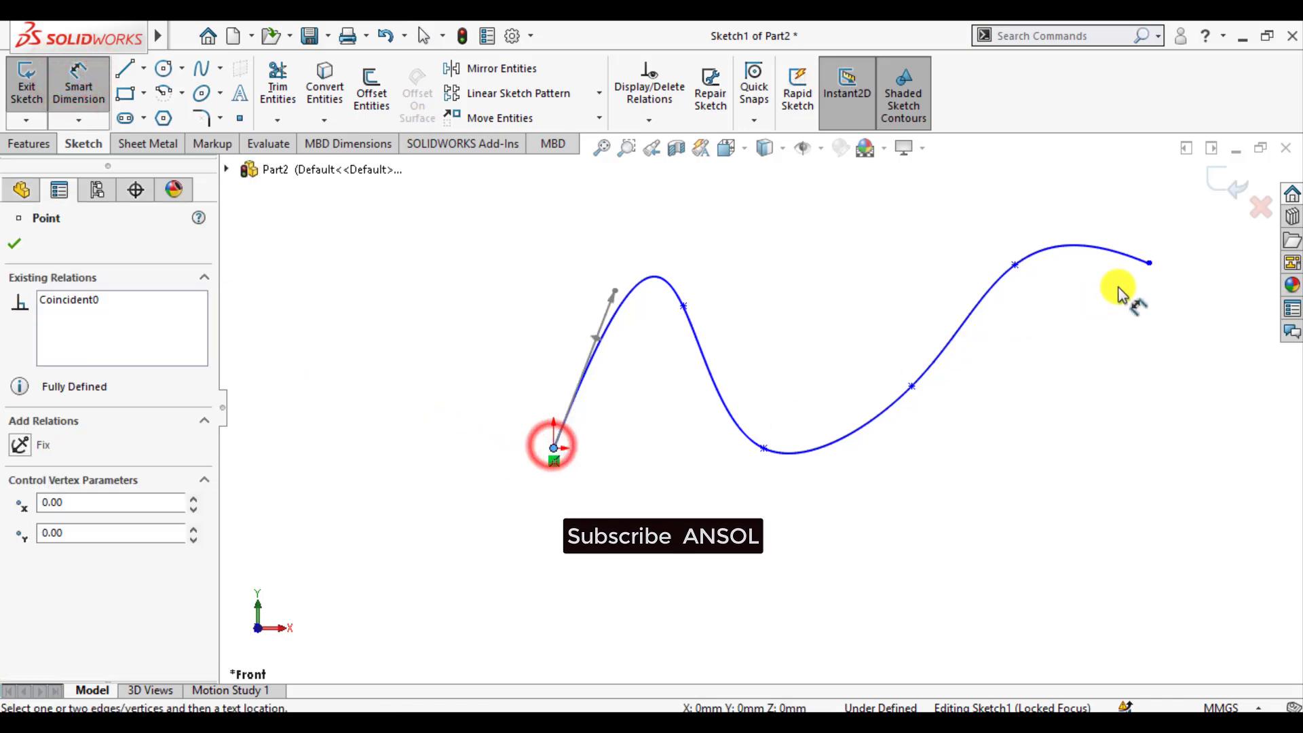
click(1148, 265)
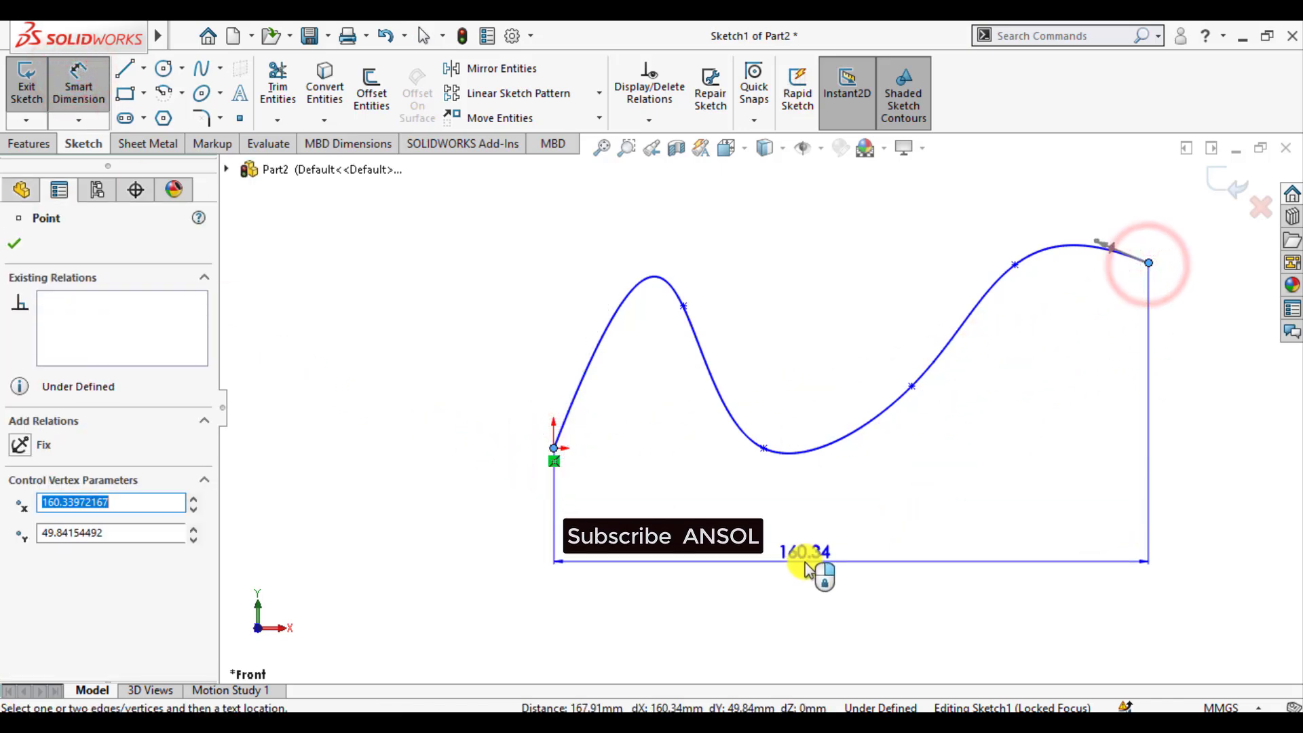
click(811, 566)
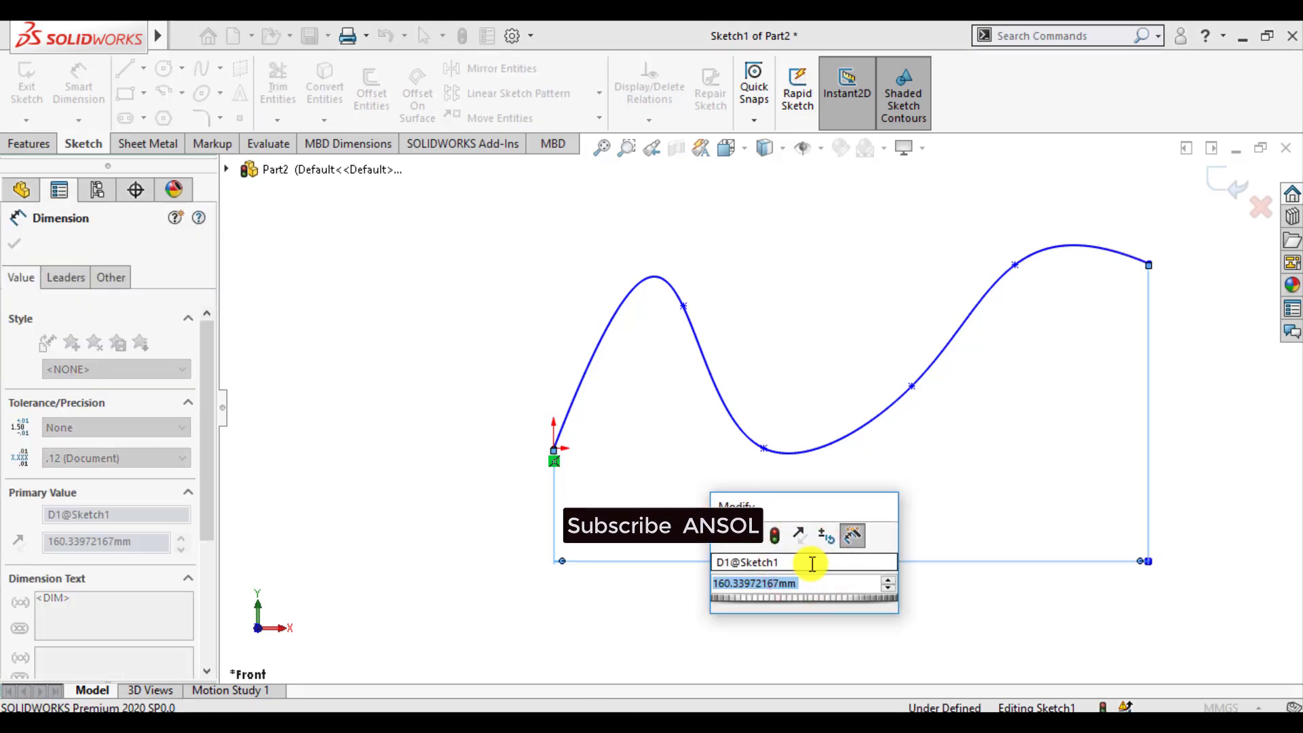
text(160)
key(Return)
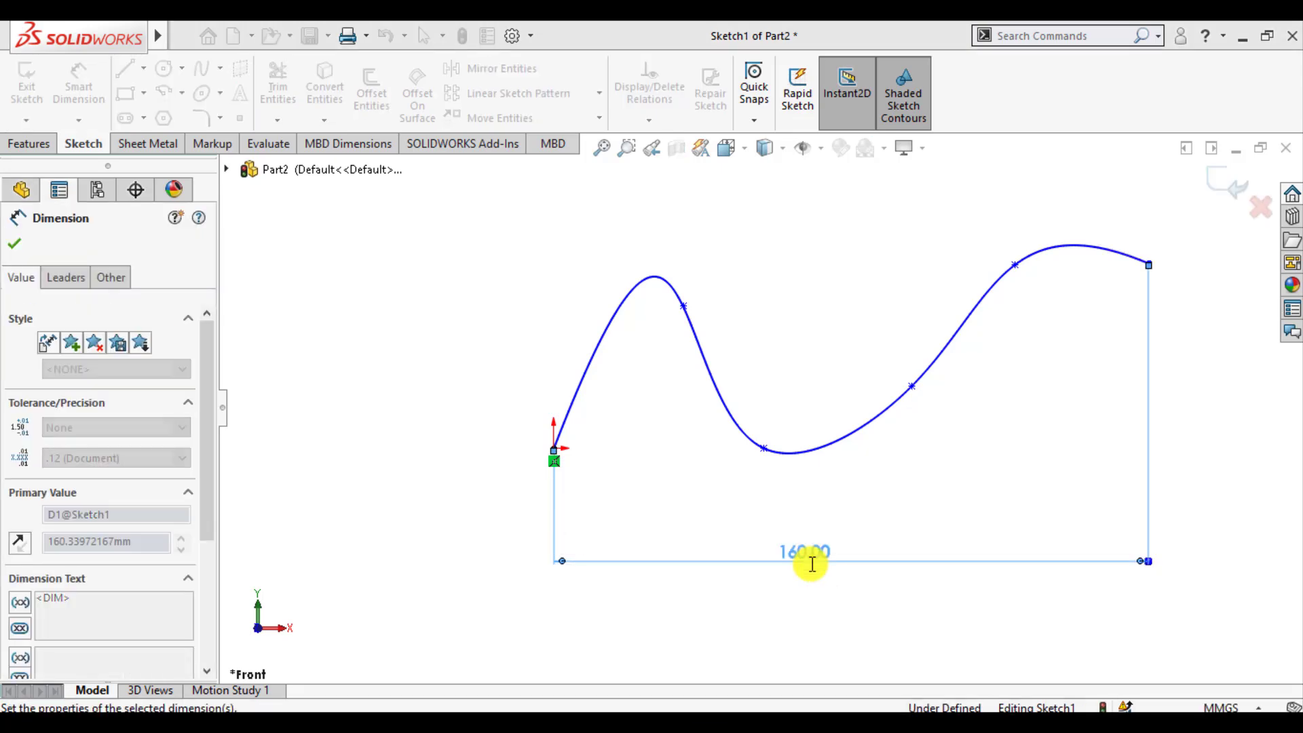
click(17, 246)
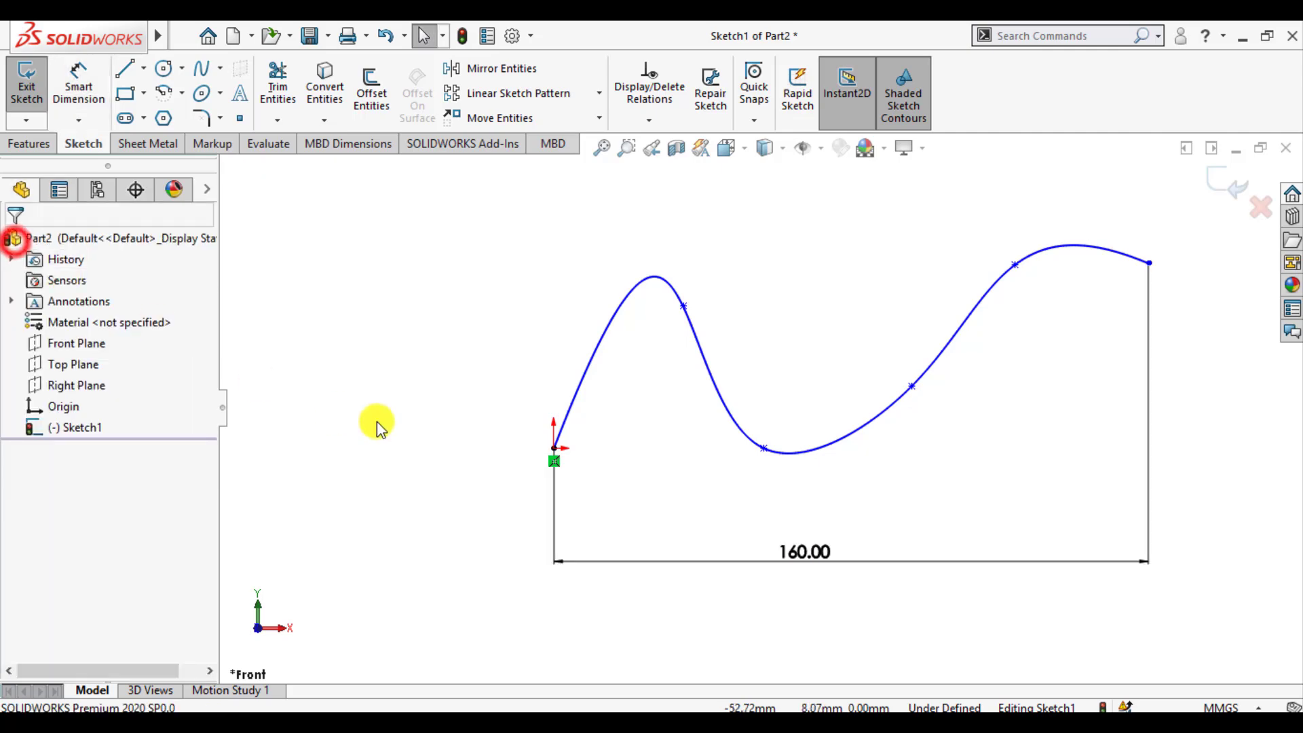
click(372, 422)
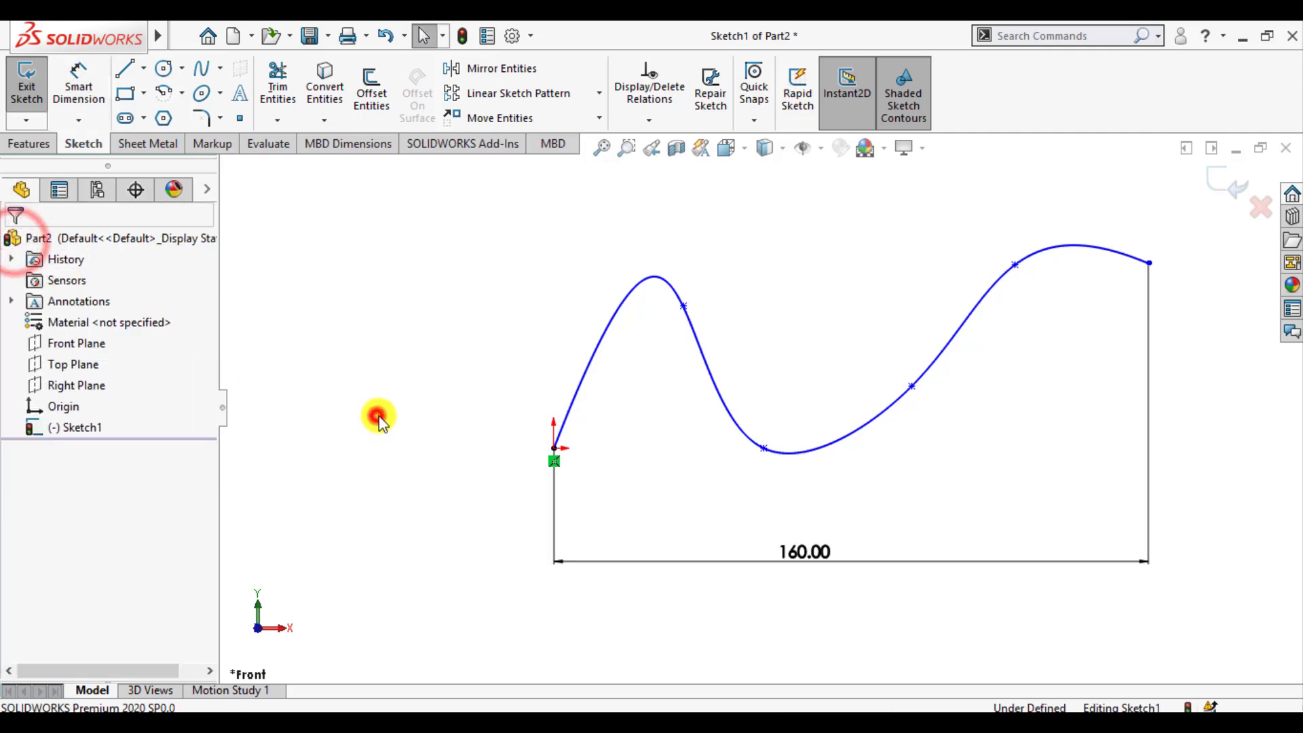
click(1246, 187)
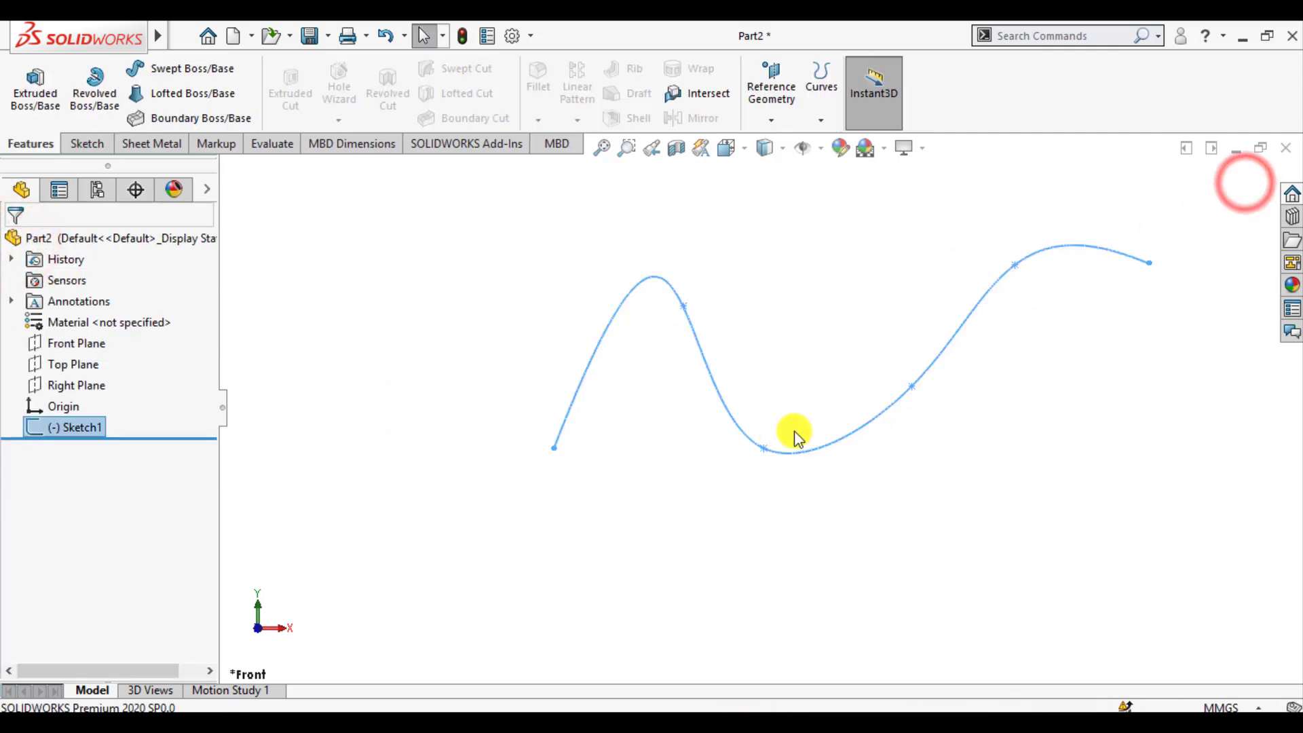
Create a reference plane through the spline's start point at the origin, perpendicular to the spline
scroll(780, 466, up, 2)
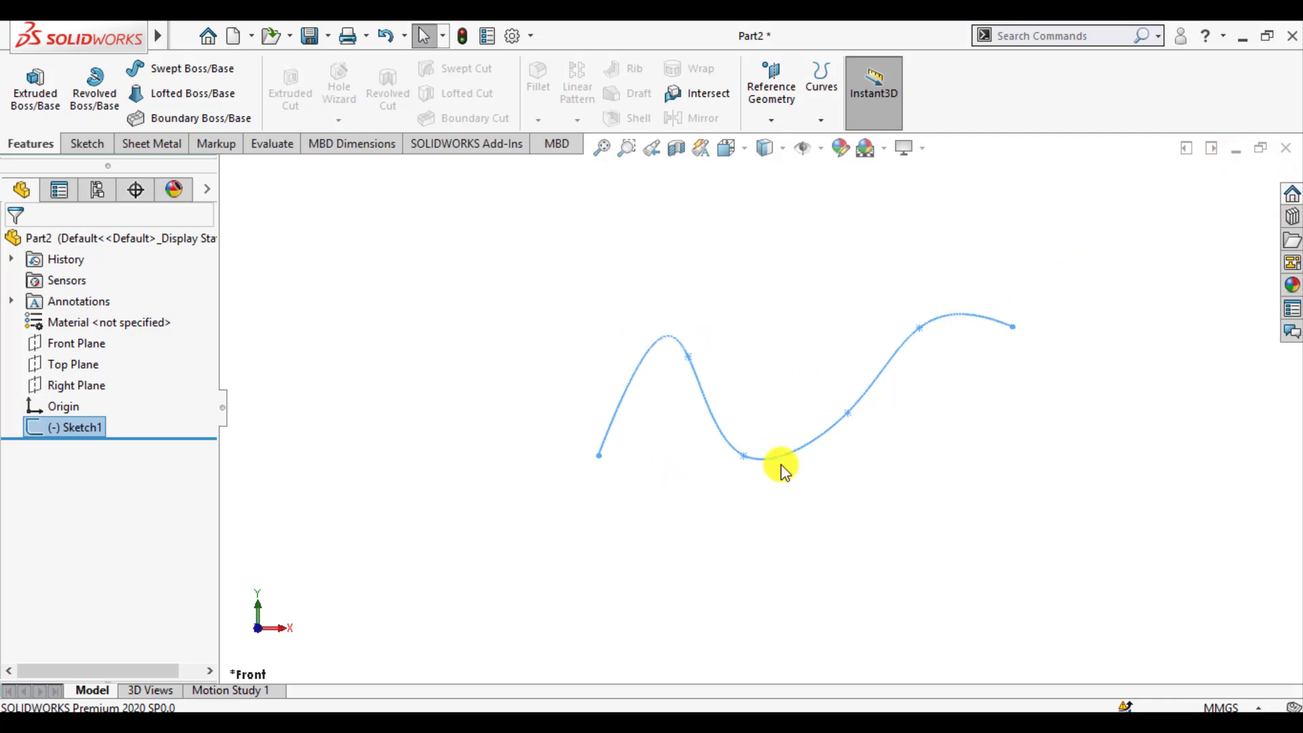
click(713, 549)
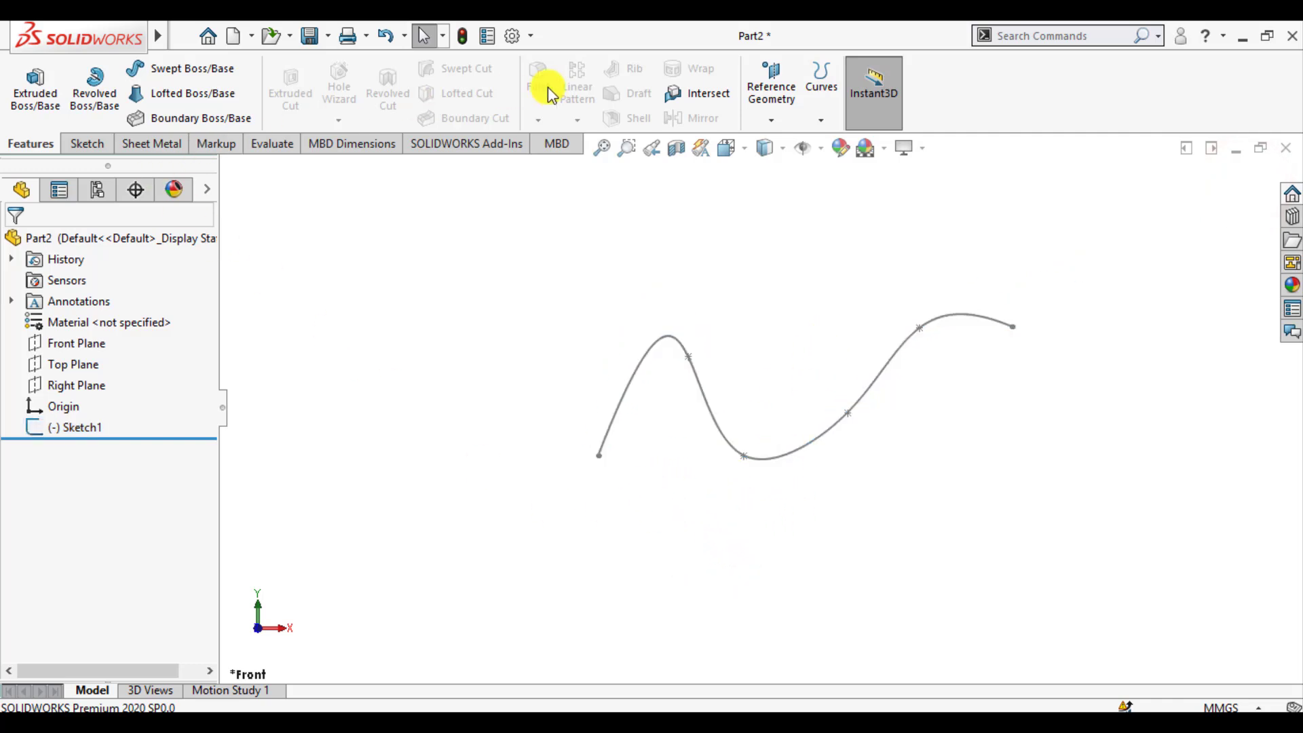
click(777, 85)
click(781, 143)
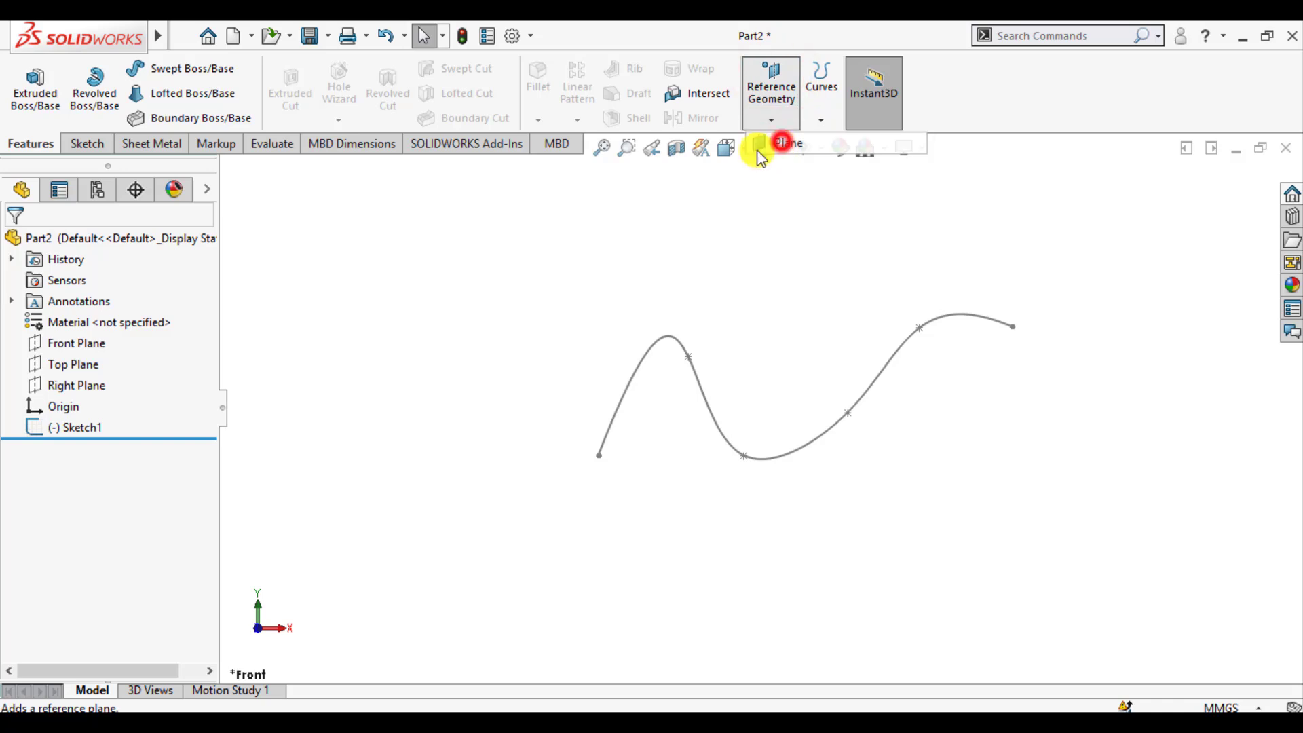
scroll(675, 395, down, 5)
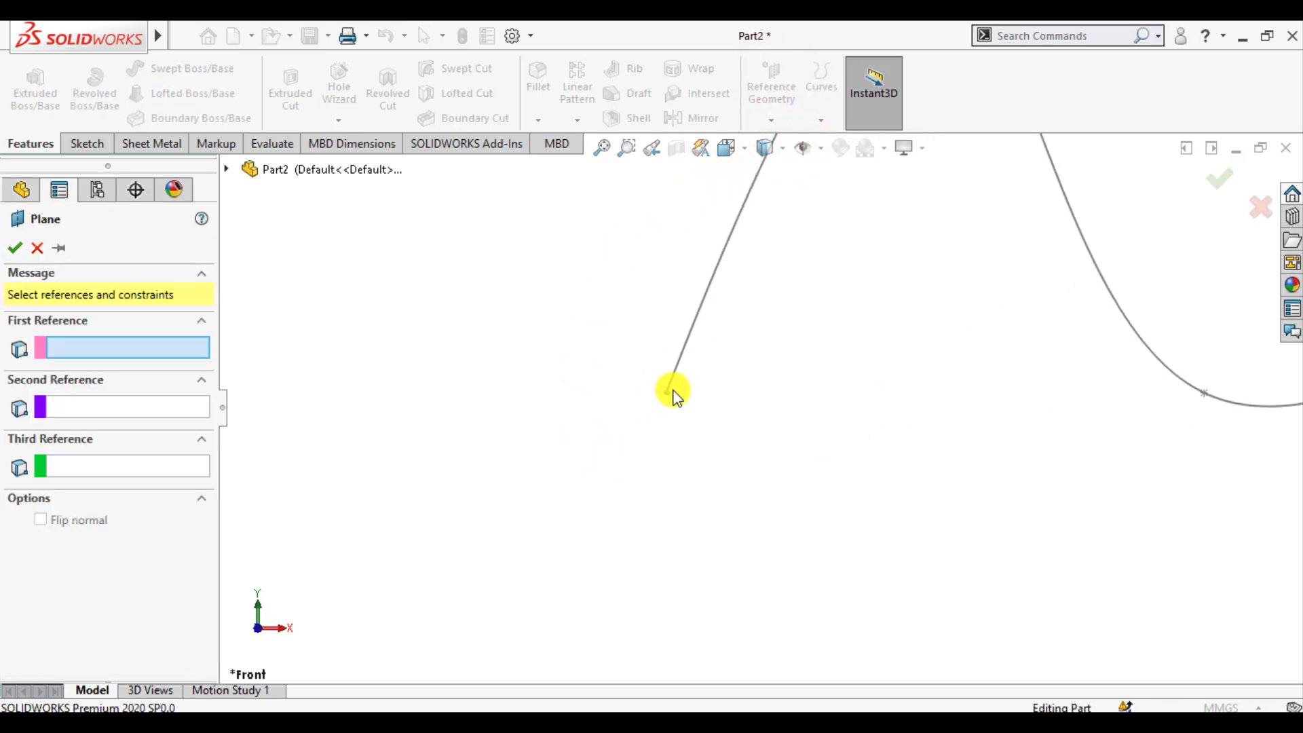
click(666, 394)
click(680, 353)
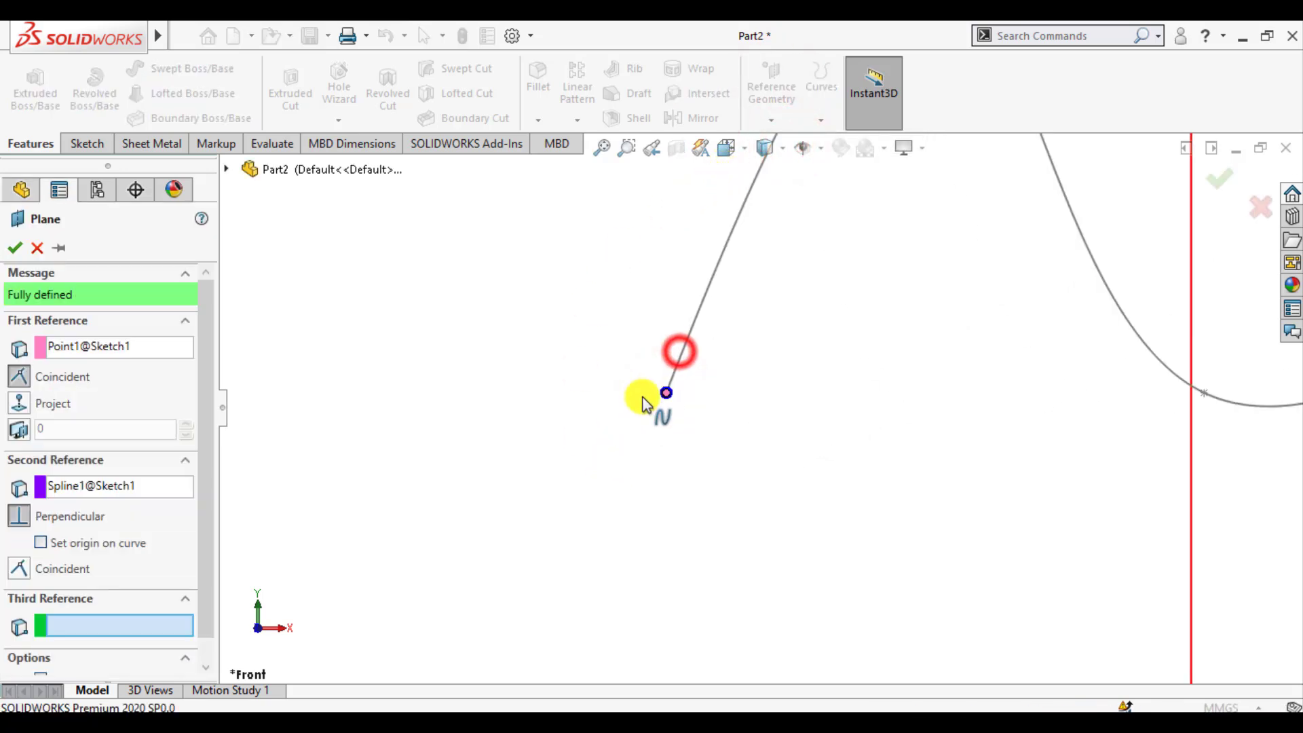
scroll(544, 437, up, 5)
middle_drag(544, 436, 592, 319)
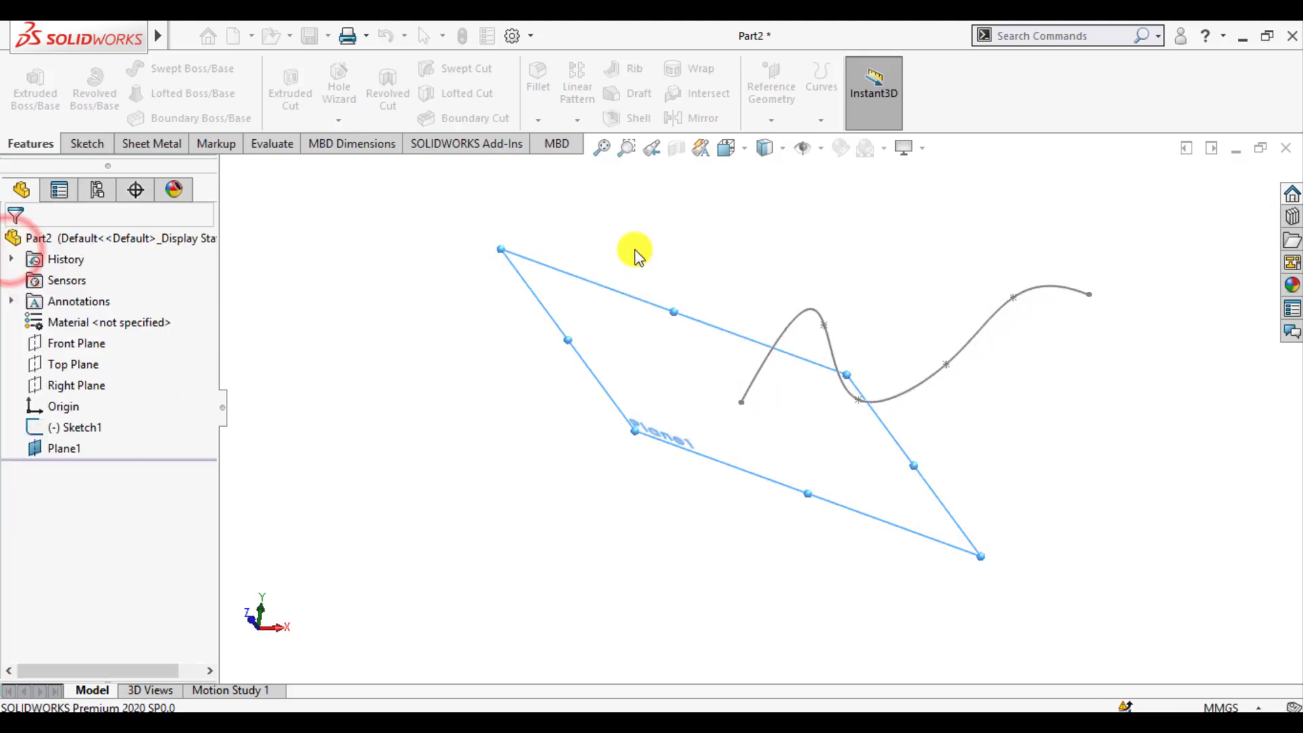
click(635, 246)
scroll(652, 345, up, 2)
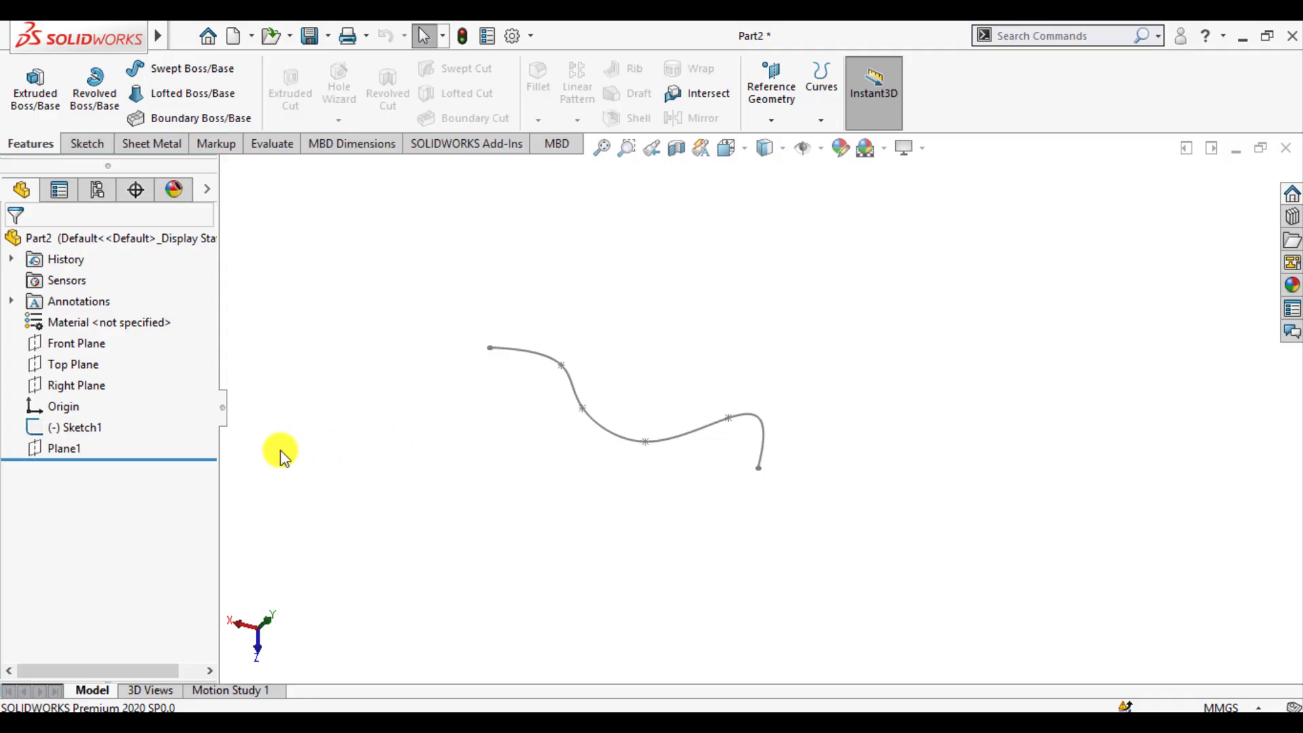
Show the new reference plane, Plane1, in the model
click(60, 449)
click(99, 416)
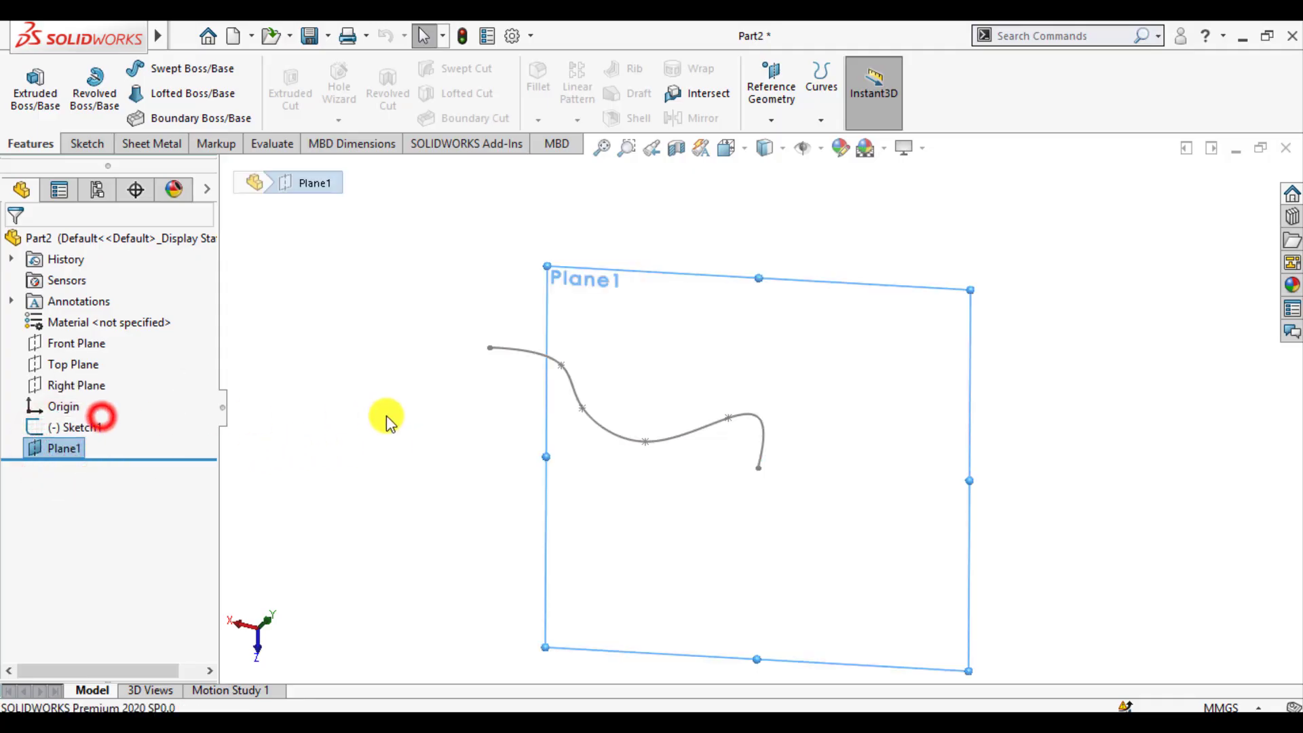
click(434, 415)
scroll(488, 445, up, 2)
middle_drag(495, 413, 503, 425)
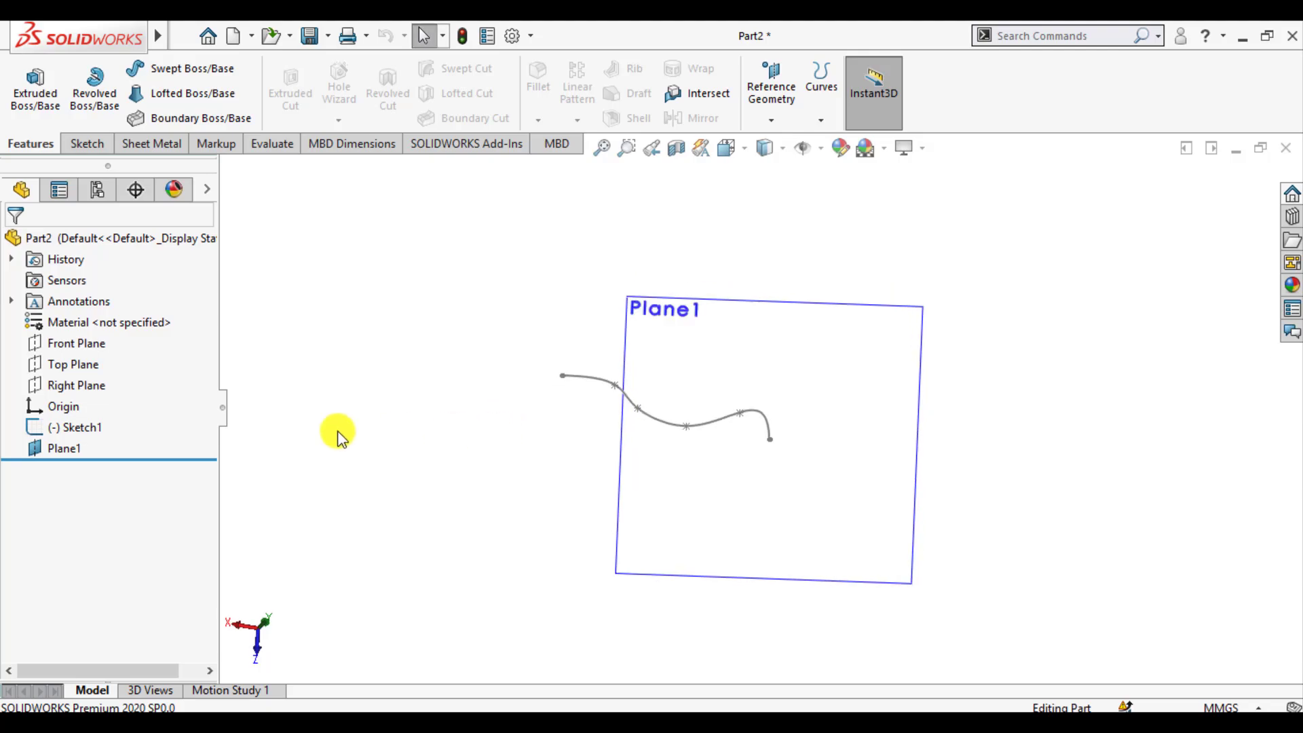
Start a new sketch on Plane1 and orient the view normal to it
click(64, 449)
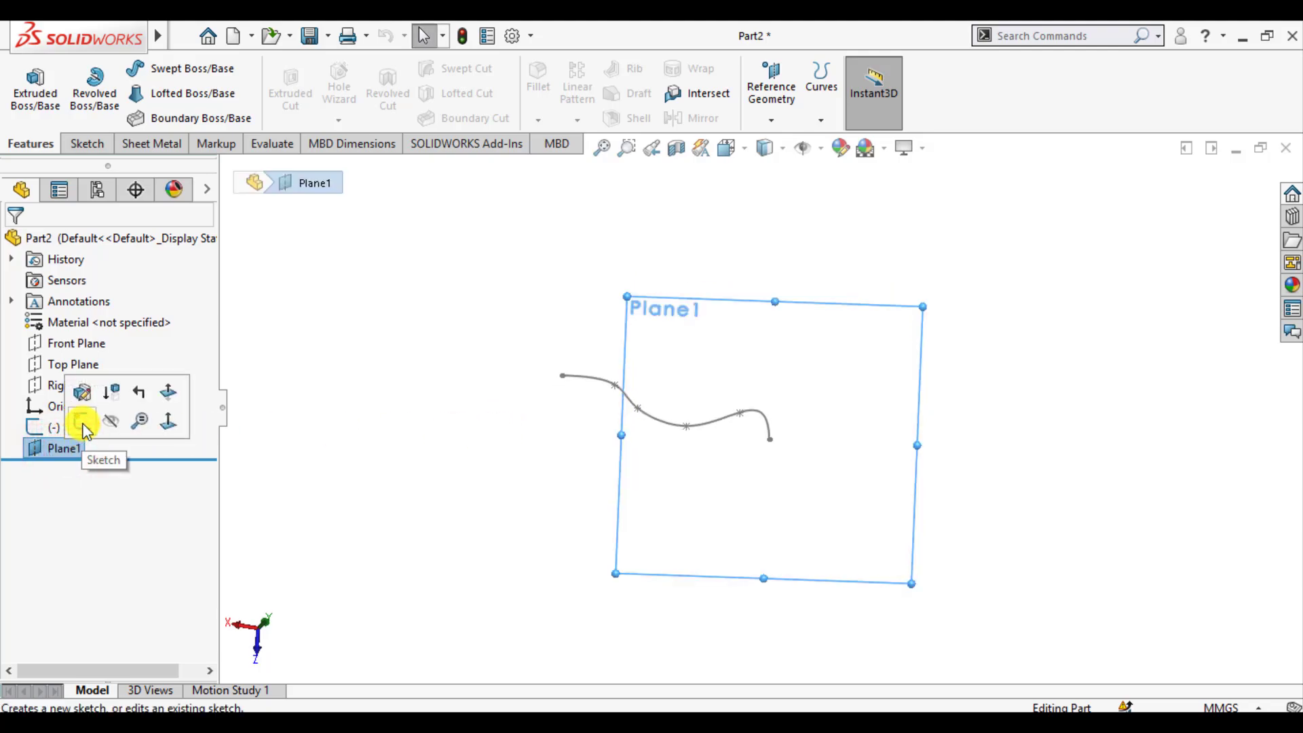
click(82, 424)
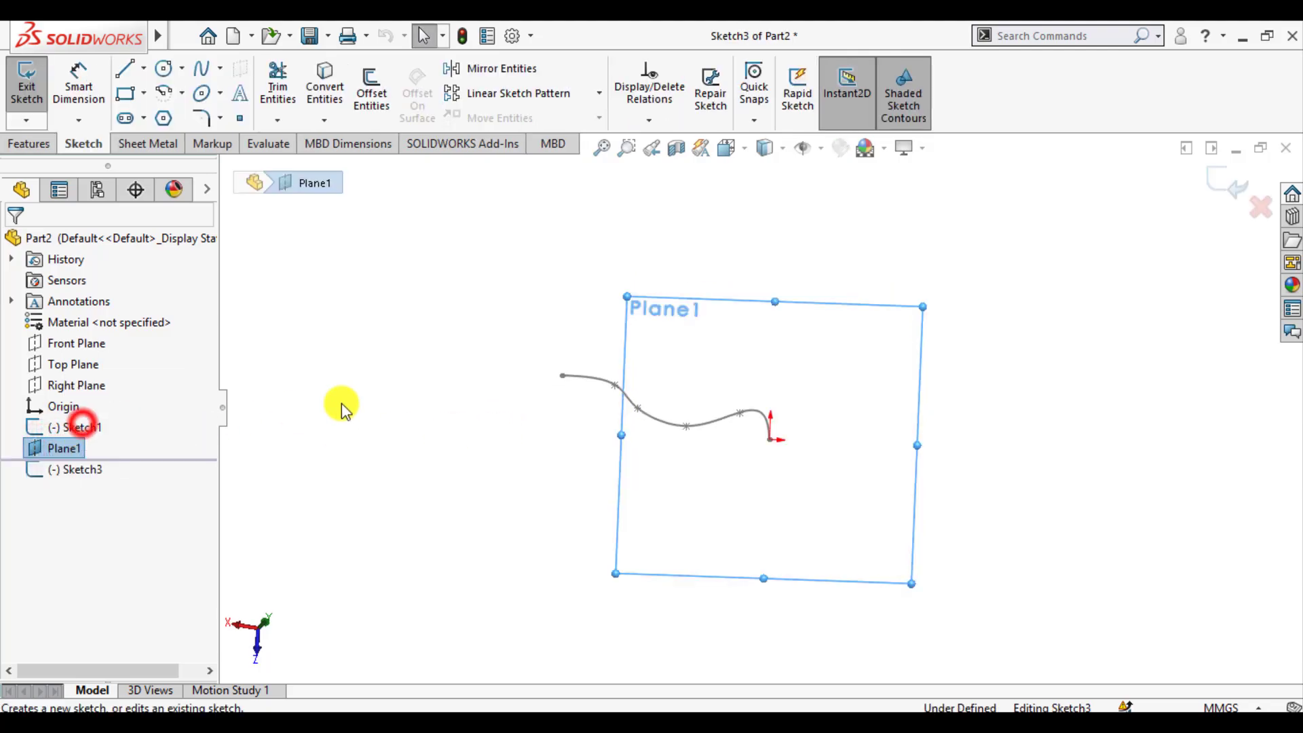
click(750, 149)
click(836, 255)
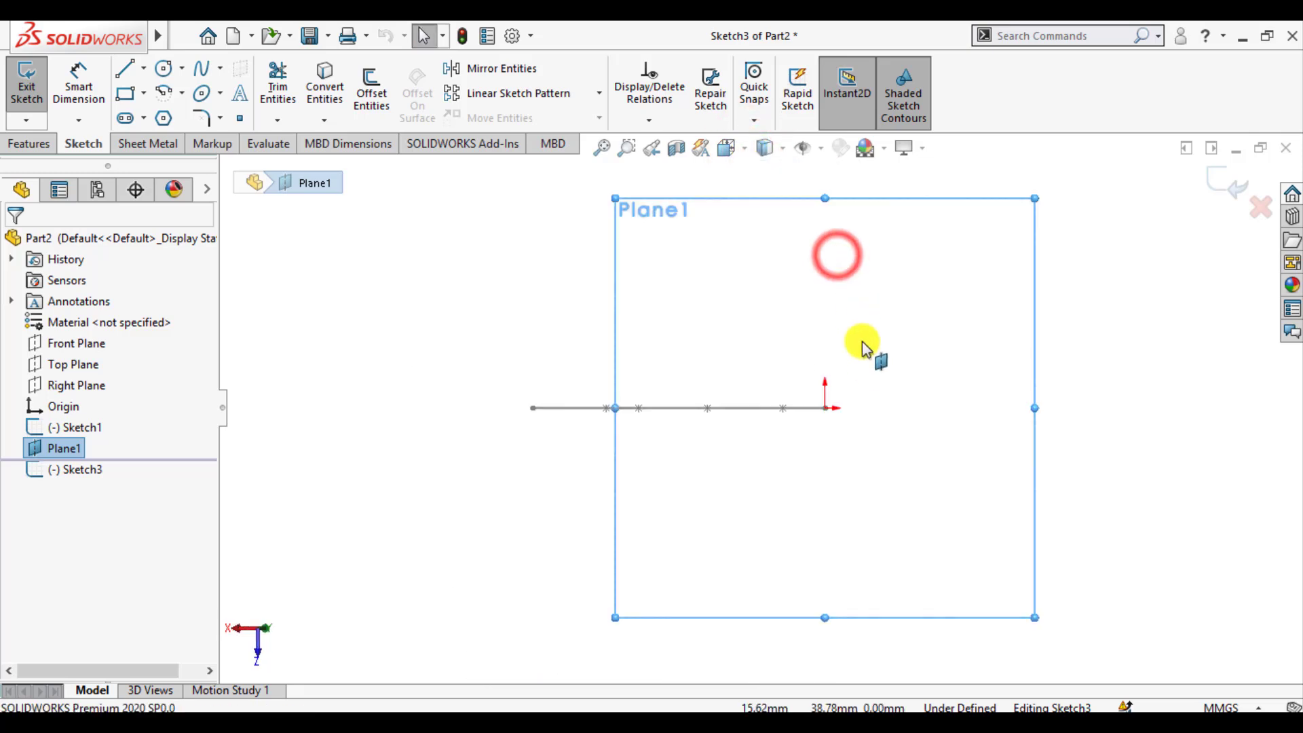
click(1152, 396)
scroll(902, 437, down, 2)
scroll(862, 407, up, 2)
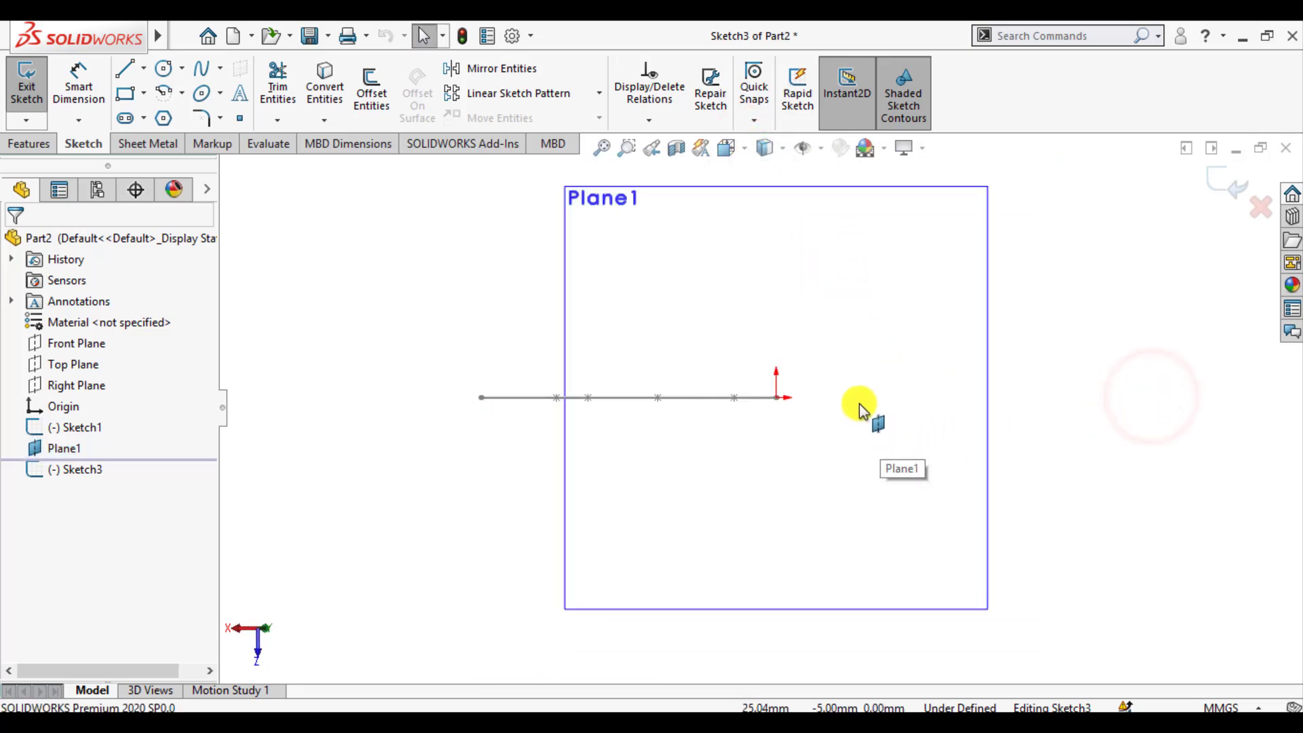
Turn off the display of reference planes
click(811, 149)
click(806, 177)
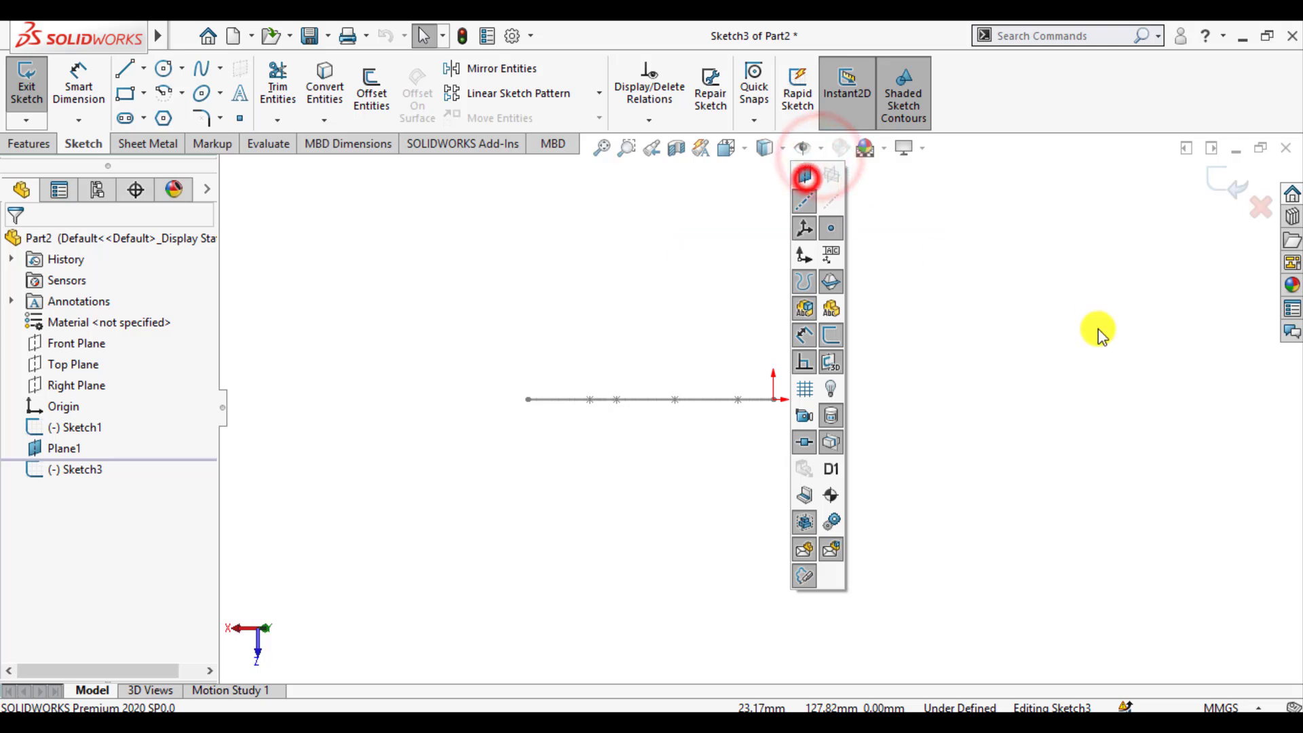
click(1116, 330)
Sketch a circle of about 1.74 mm radius on the spline's horizontal projection, centred about 1.9 mm left of the origin
scroll(828, 380, down, 4)
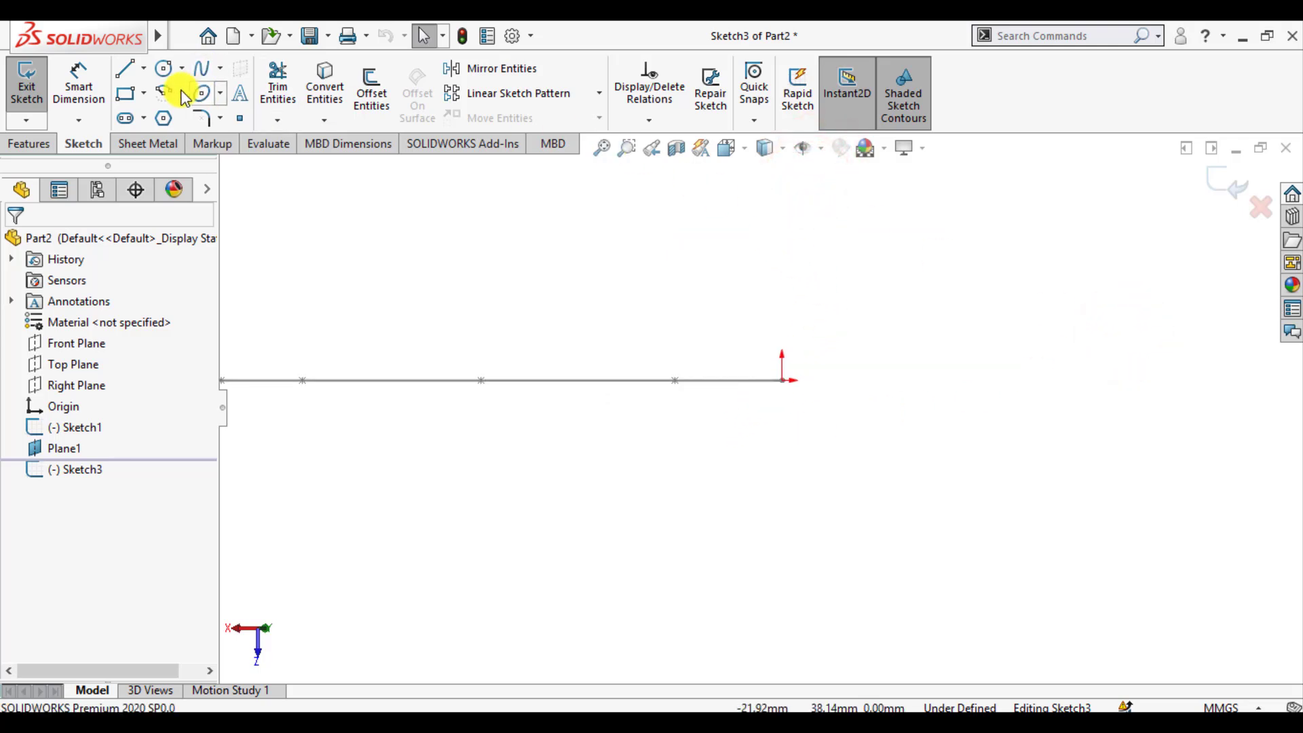
scroll(767, 345, down, 2)
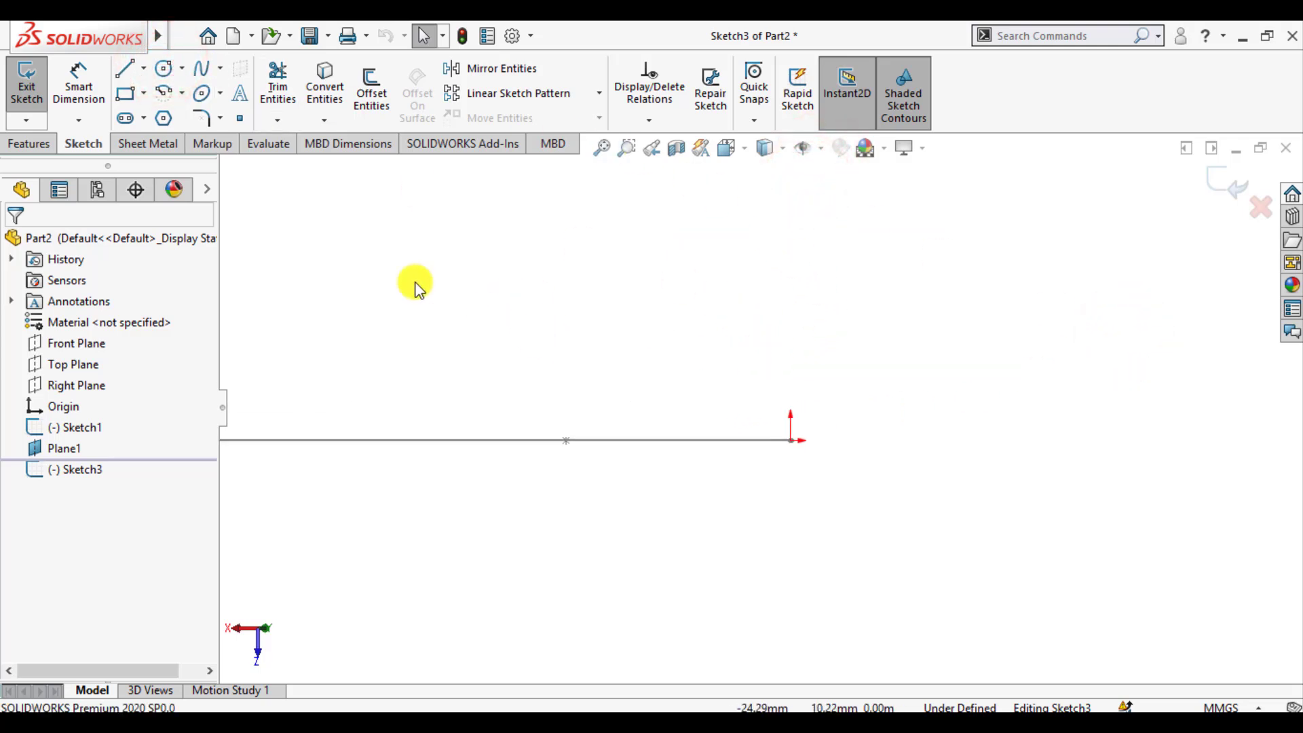
click(164, 68)
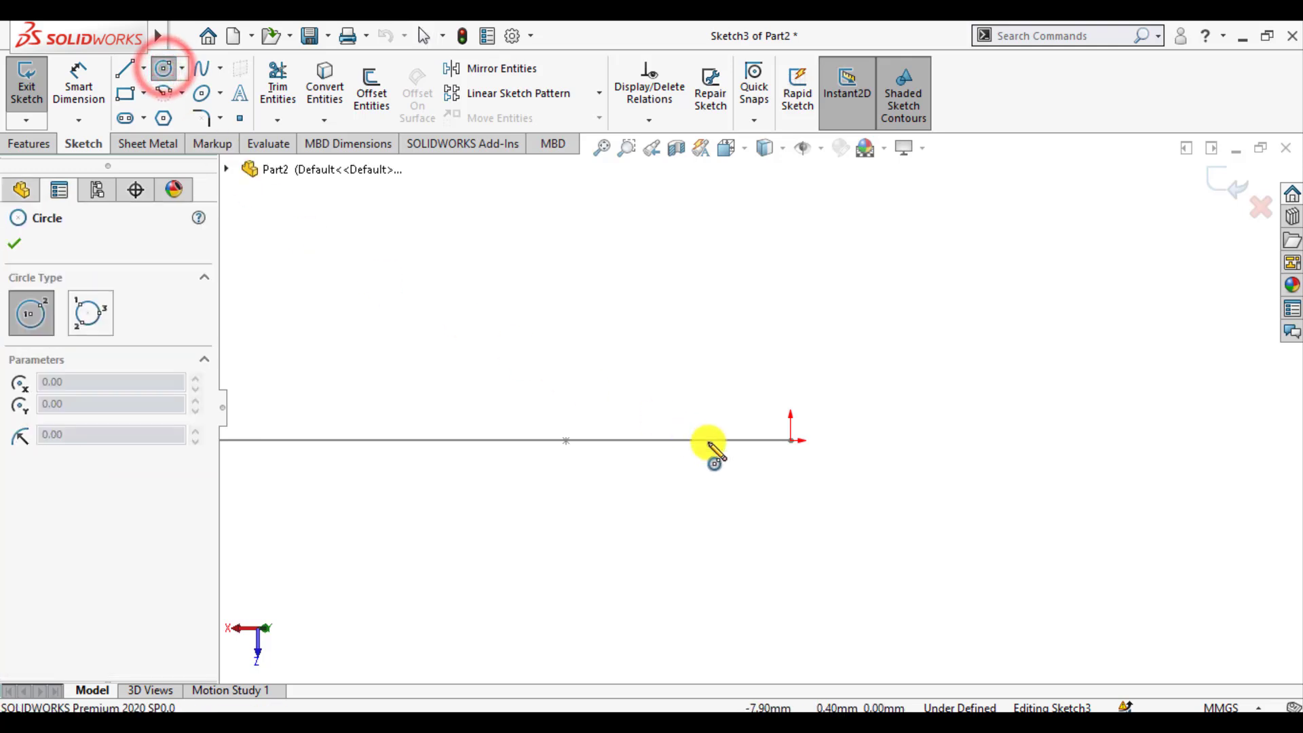
click(768, 441)
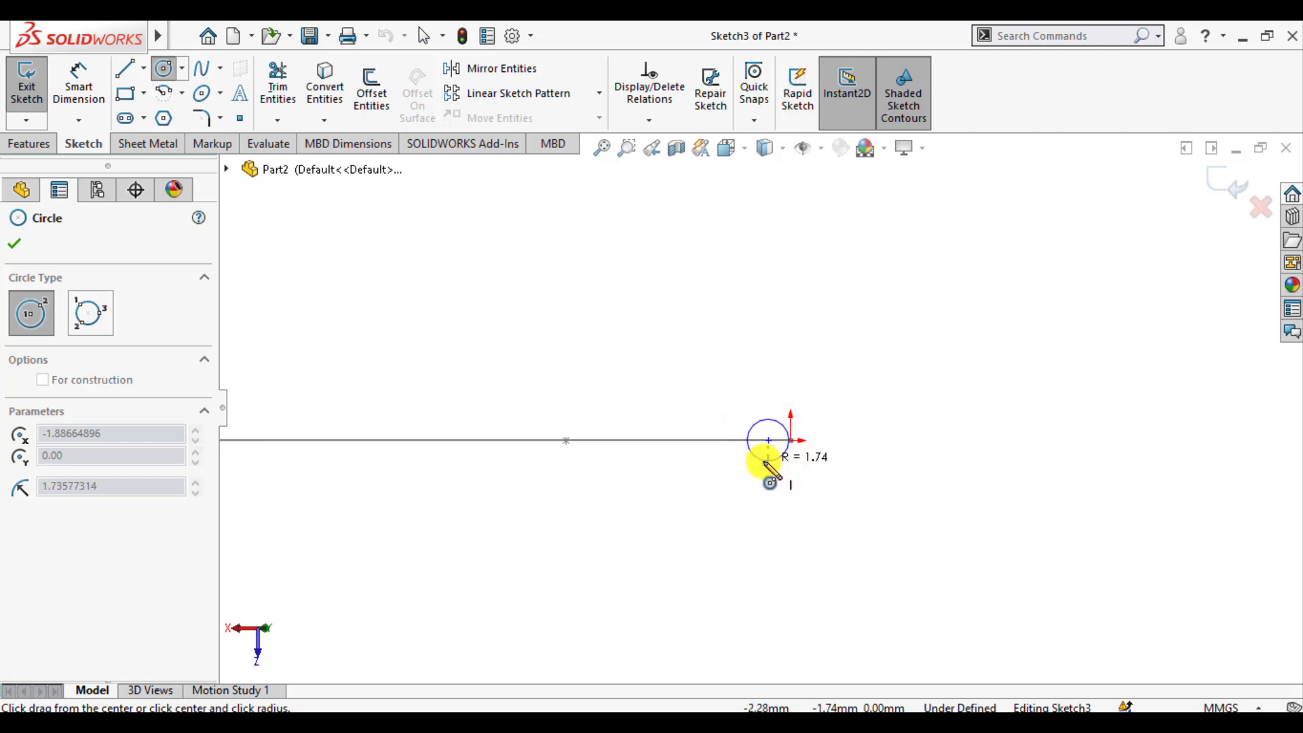
click(772, 468)
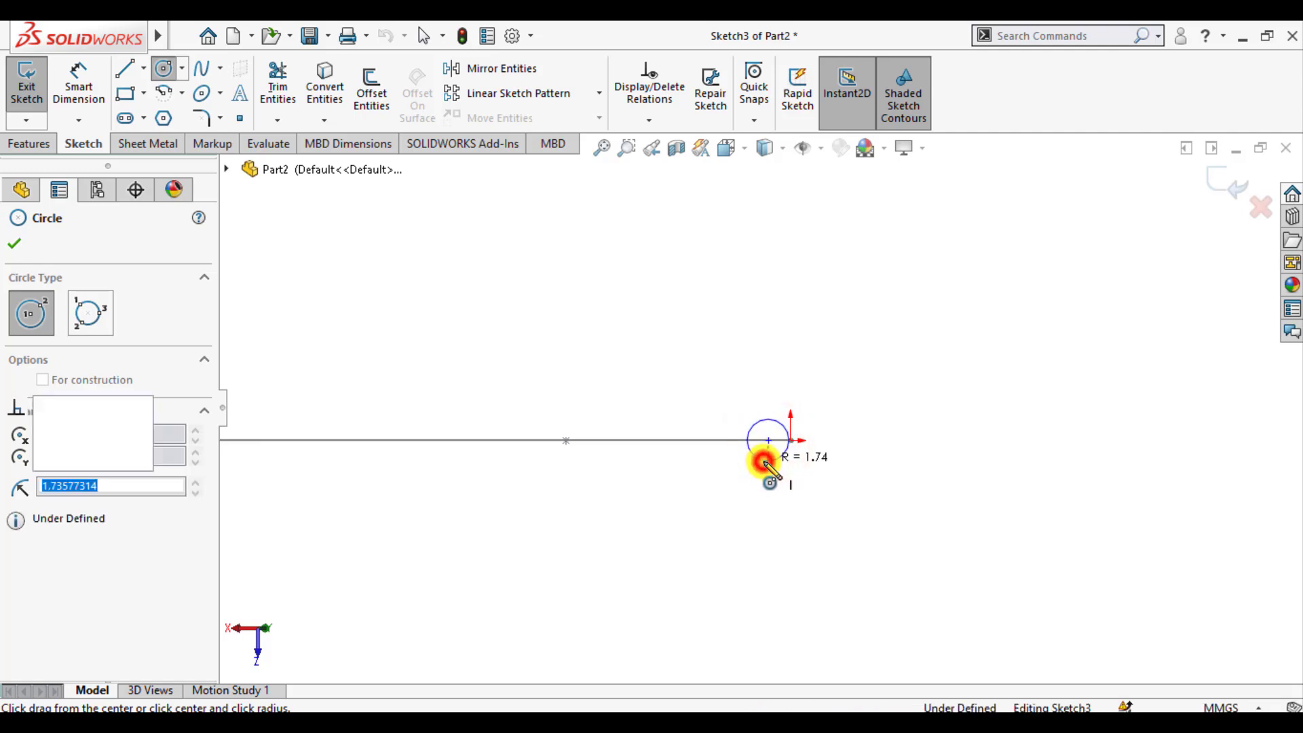
scroll(791, 475, down, 2)
key(Escape)
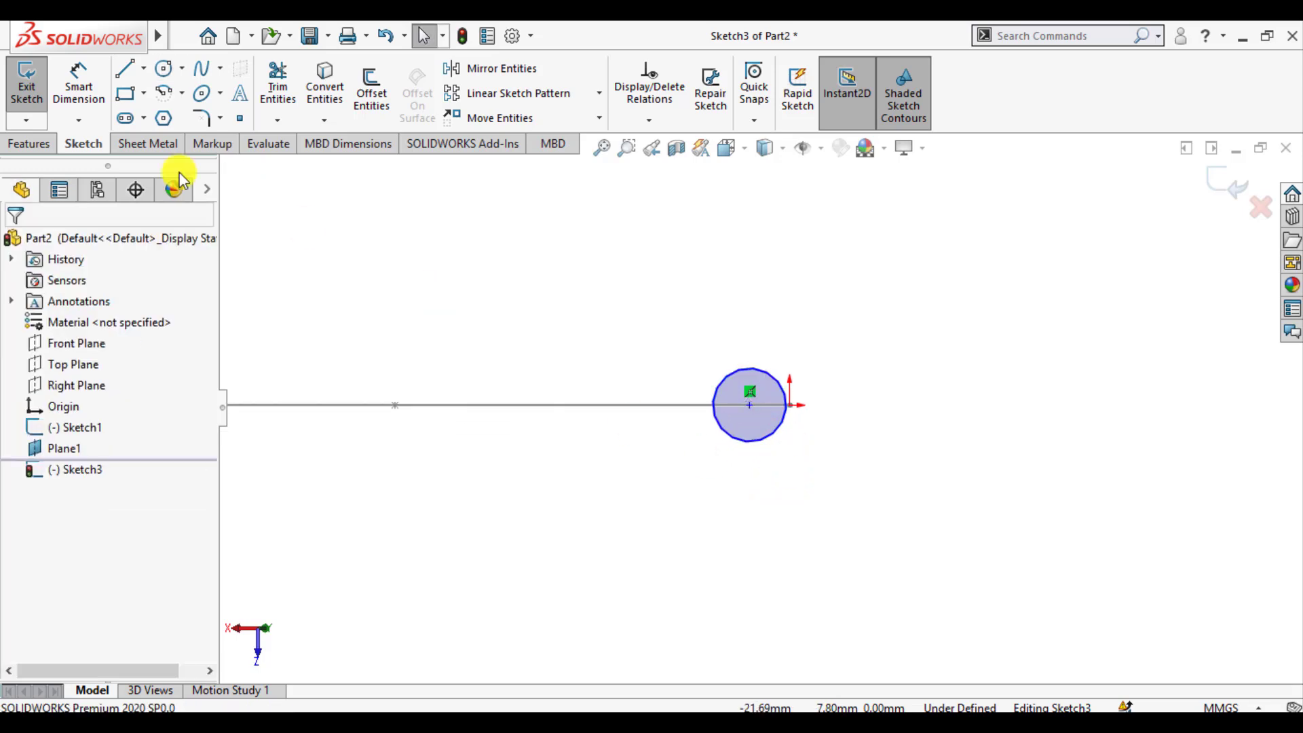
Draw a vertical centerline upward from the origin beside the circle
click(143, 68)
click(169, 116)
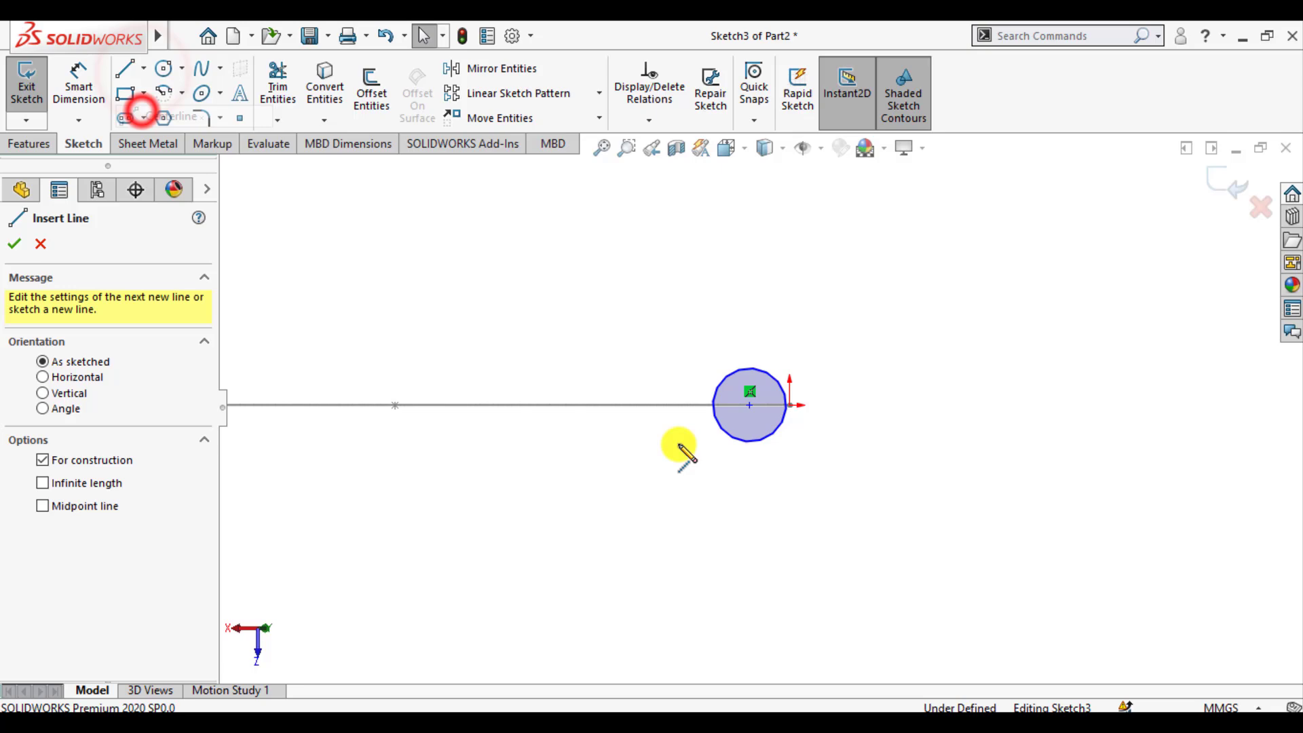
click(789, 405)
click(789, 317)
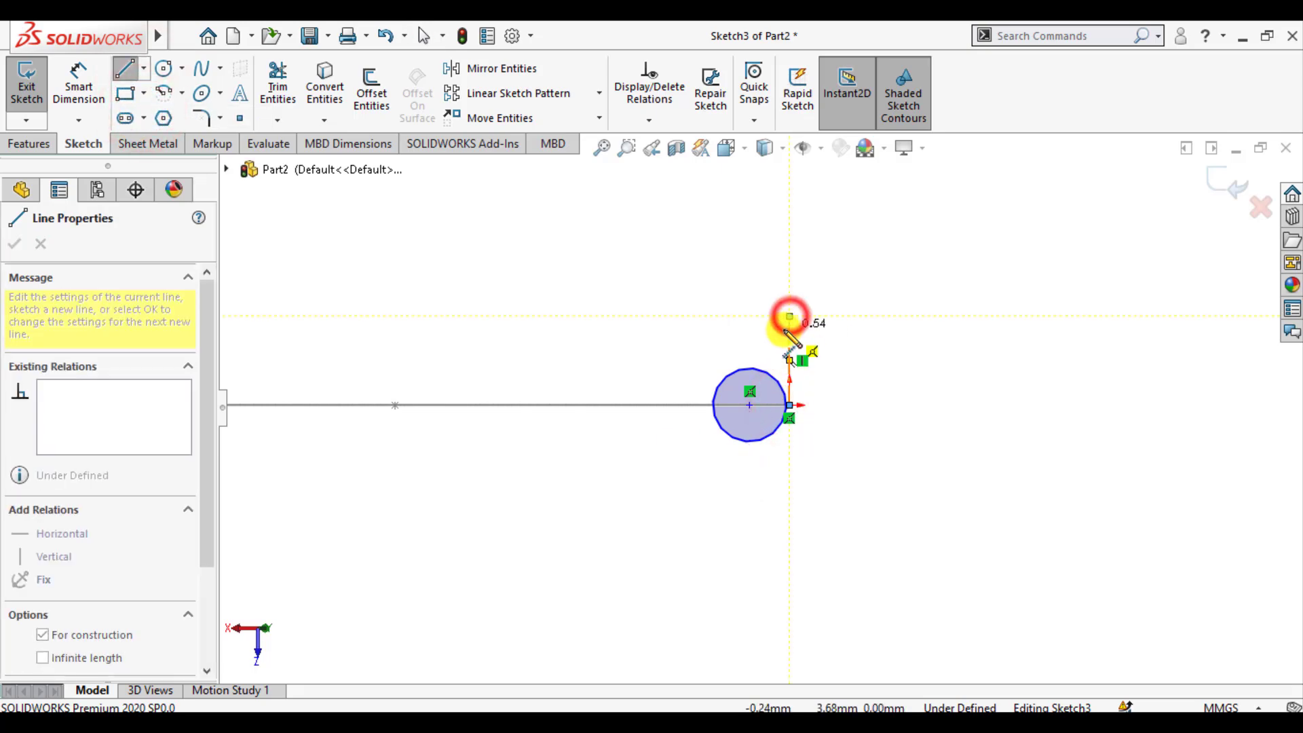
key(Escape)
Dimension the circle's diameter as 5 mm
click(79, 82)
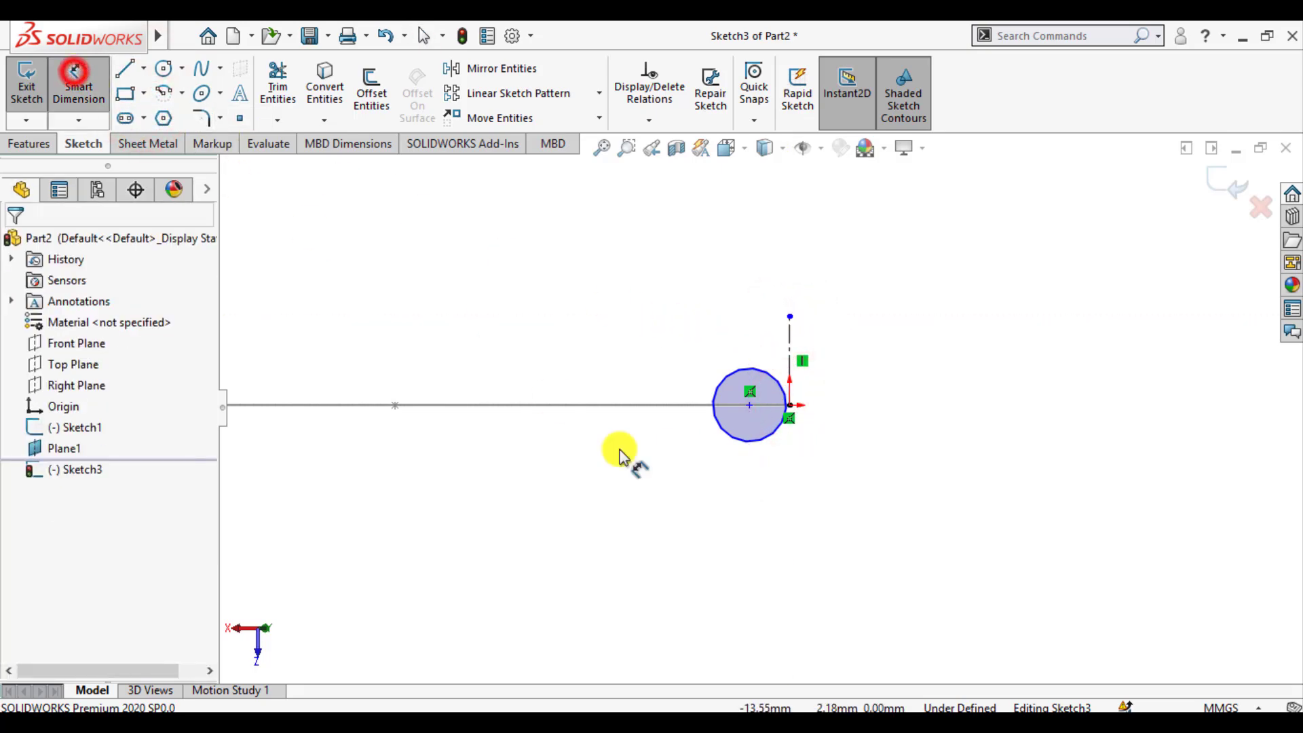
click(730, 444)
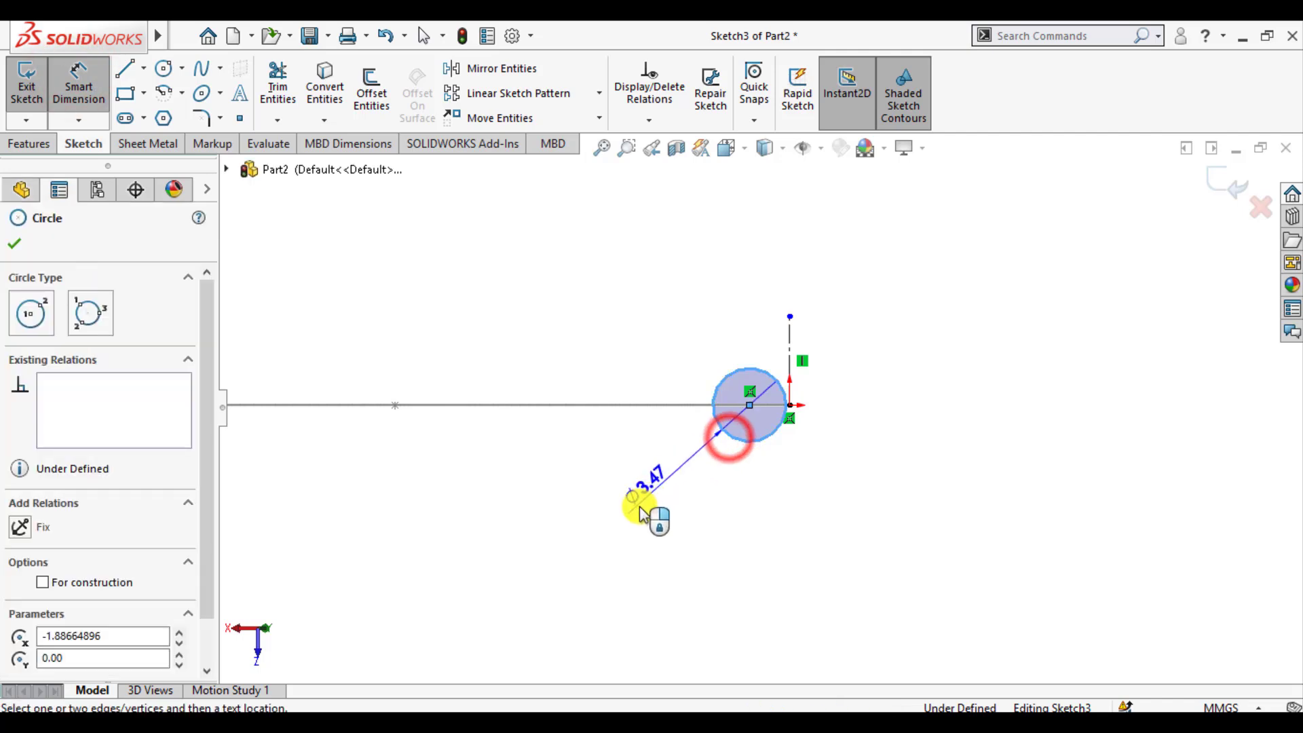
click(640, 516)
text(5)
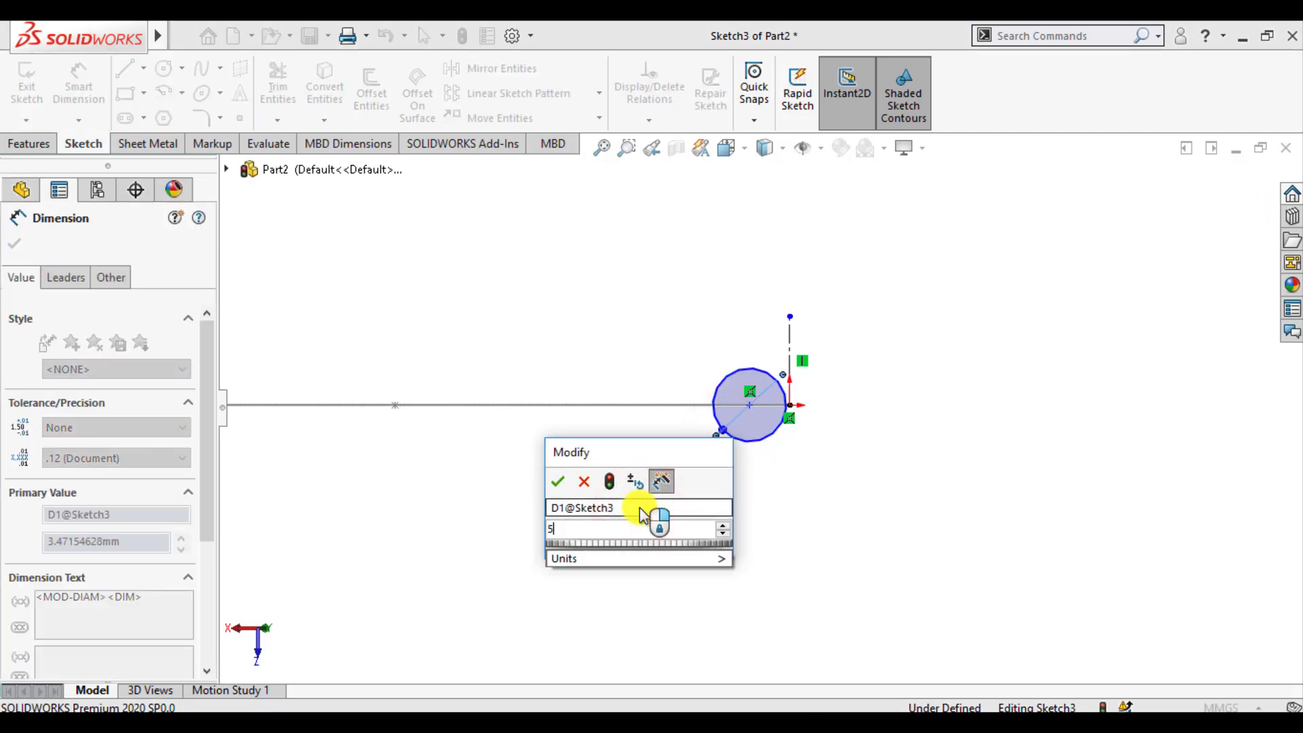
key(Return)
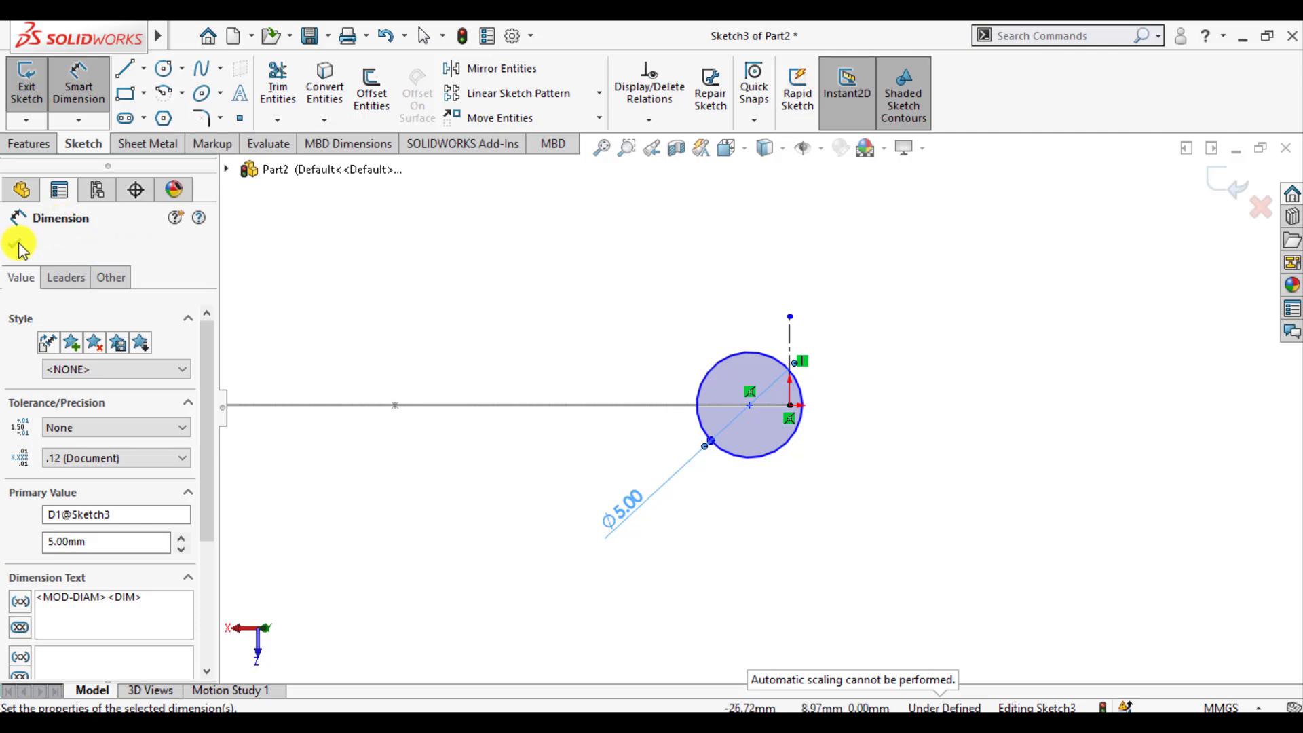
Make the 5 mm circle tangent to the vertical centerline through the origin
click(15, 249)
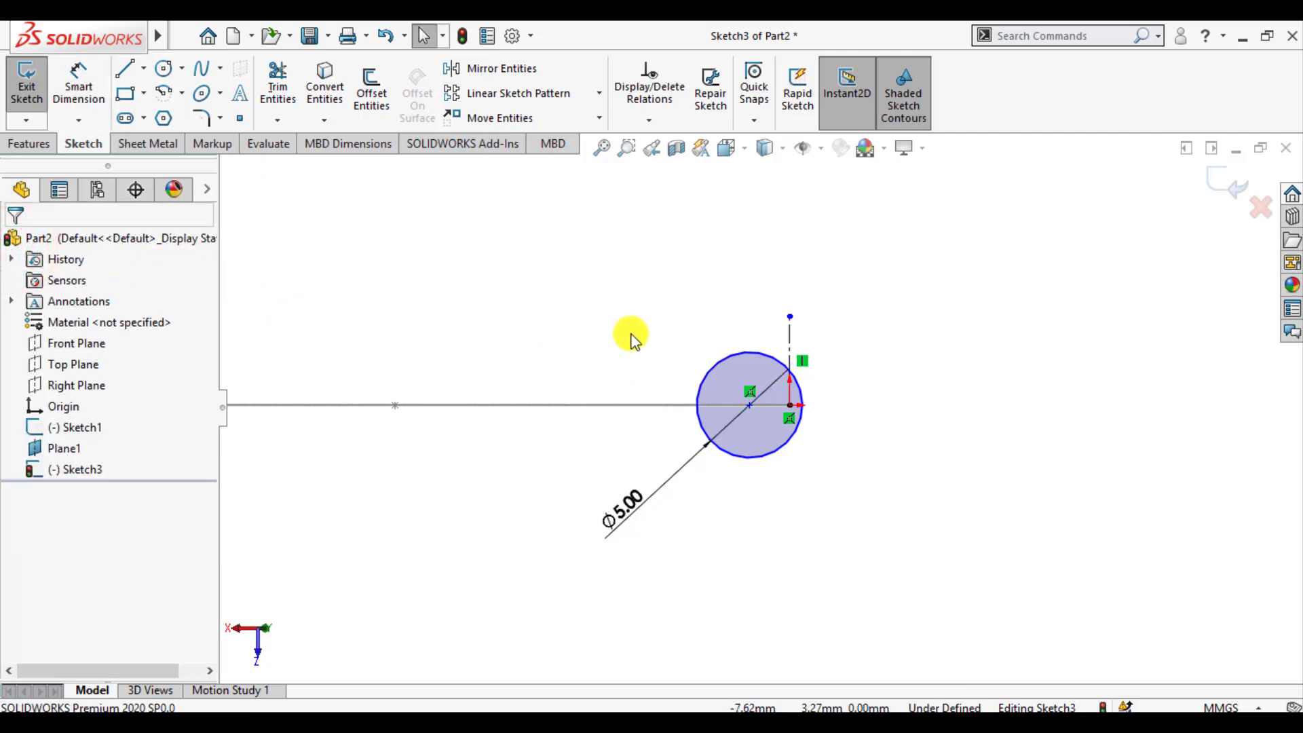
click(789, 347)
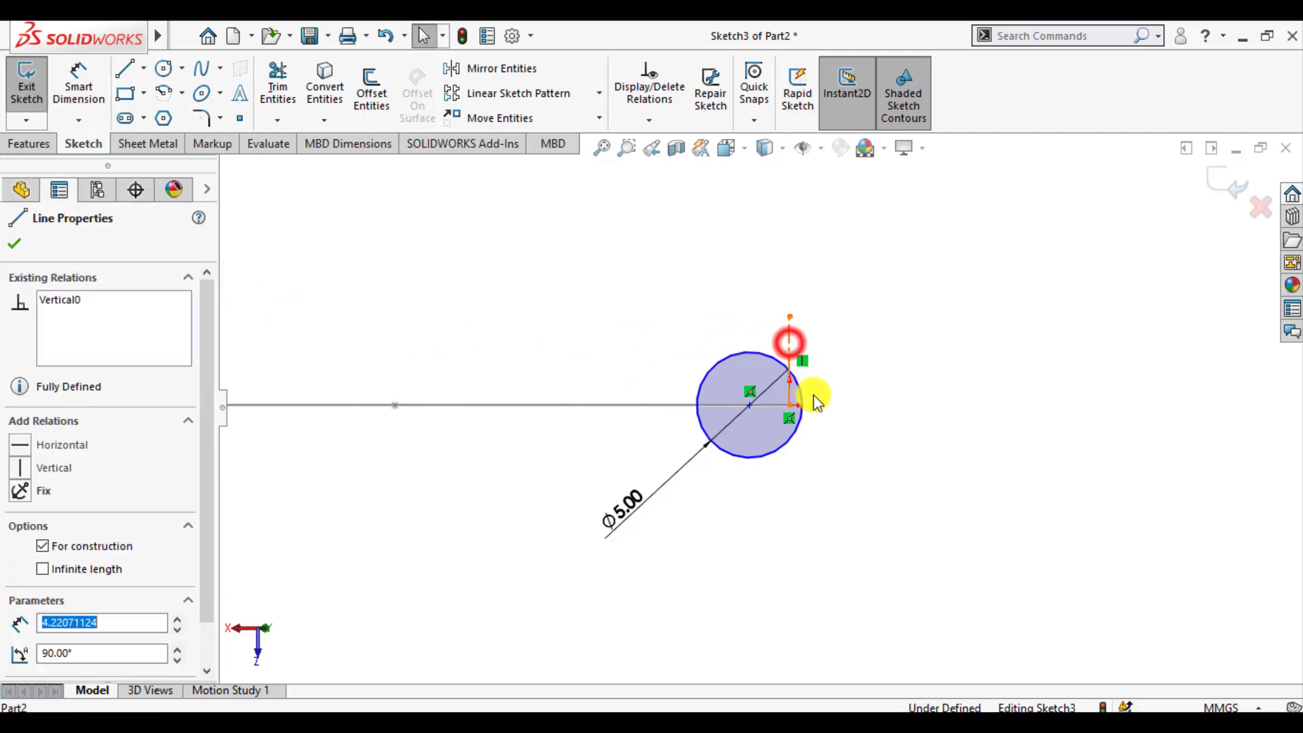
ctrl+click(792, 441)
click(845, 356)
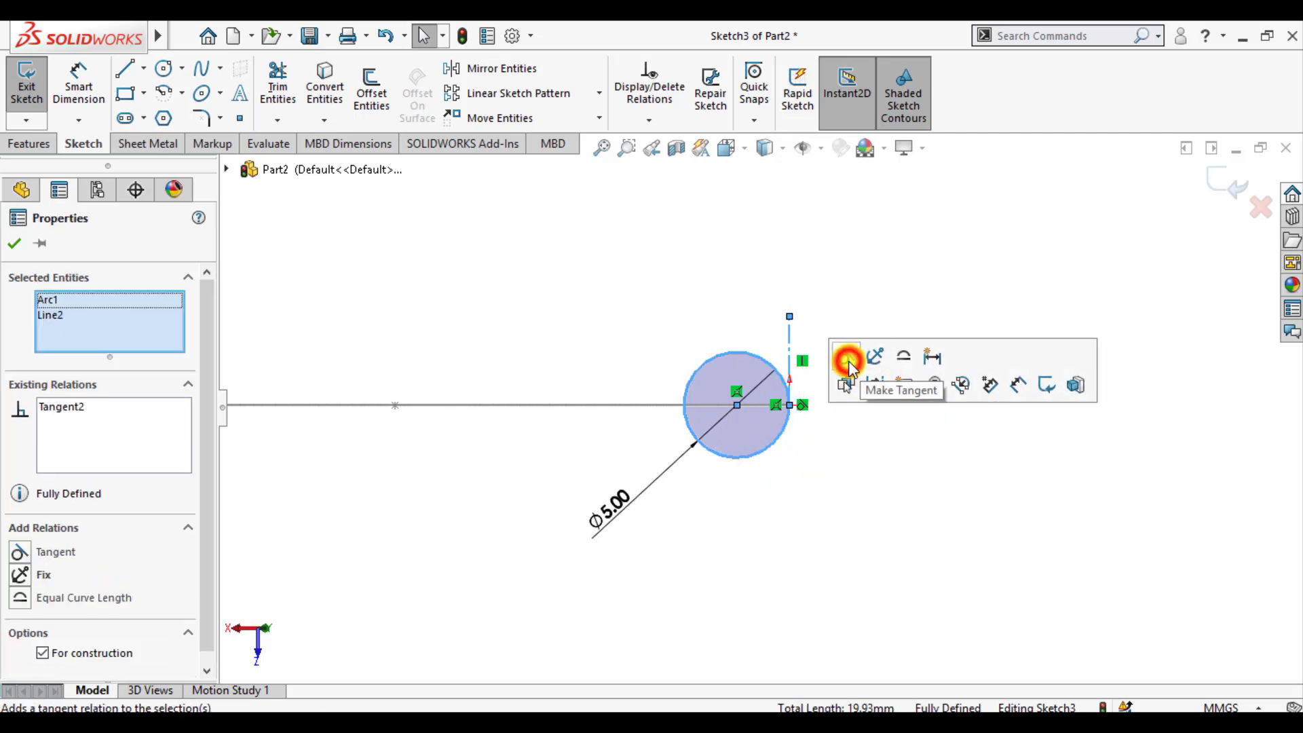
click(14, 244)
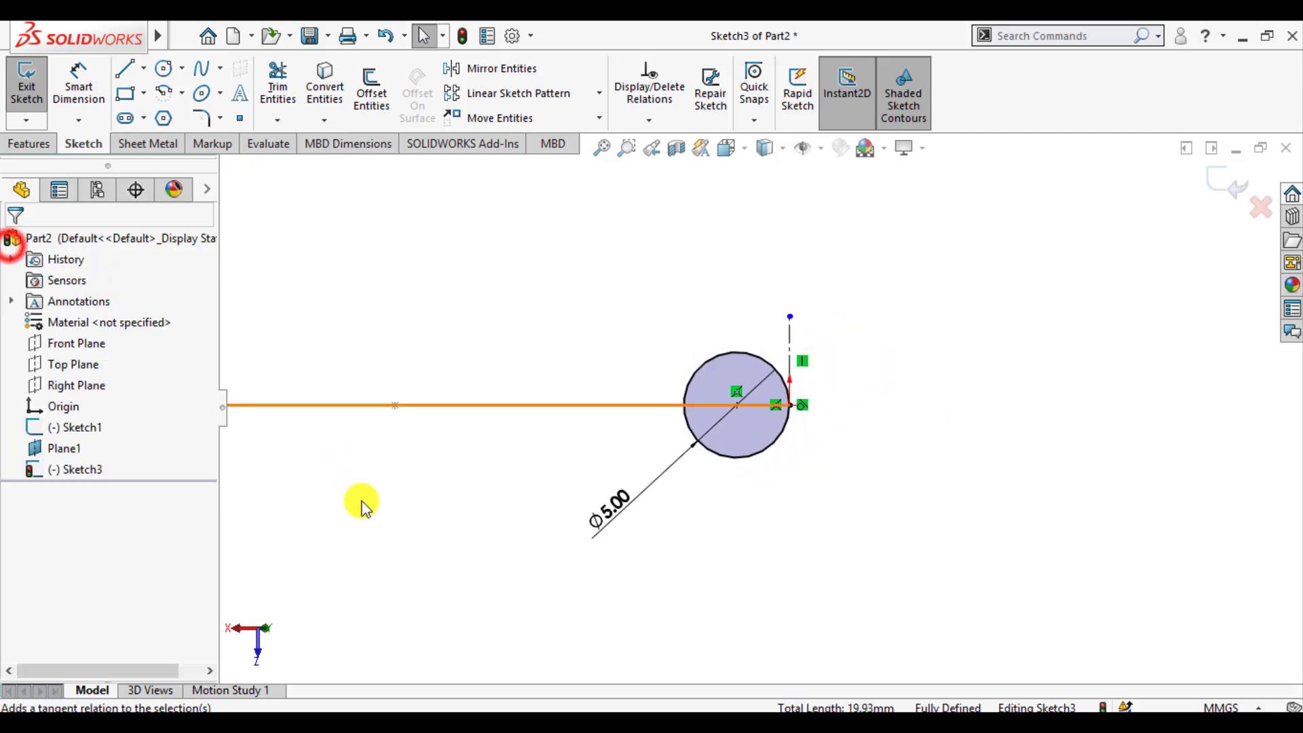
click(409, 527)
Sketch two circles right of the centerline, the upper centred about 2.3 mm right of and above the origin, the lower centred about 5 mm below it
scroll(794, 360, down, 2)
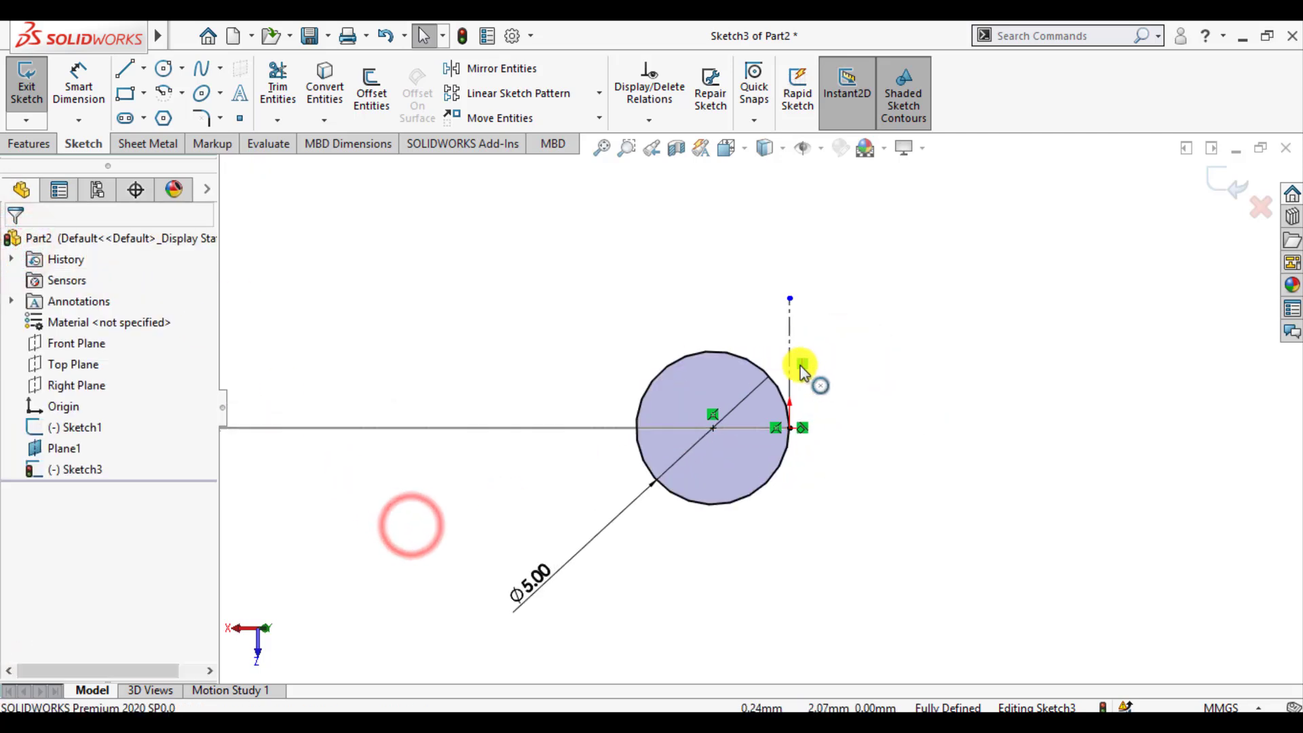
click(164, 69)
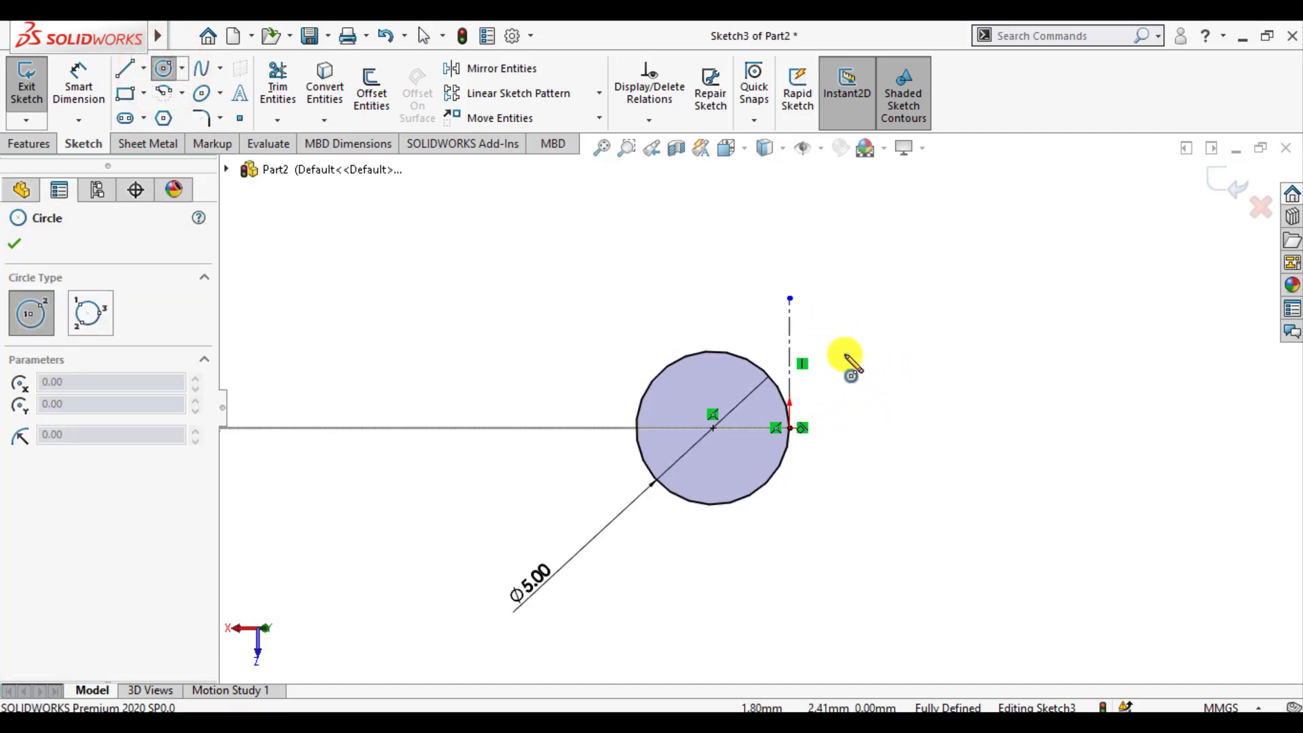
drag(860, 358, 883, 407)
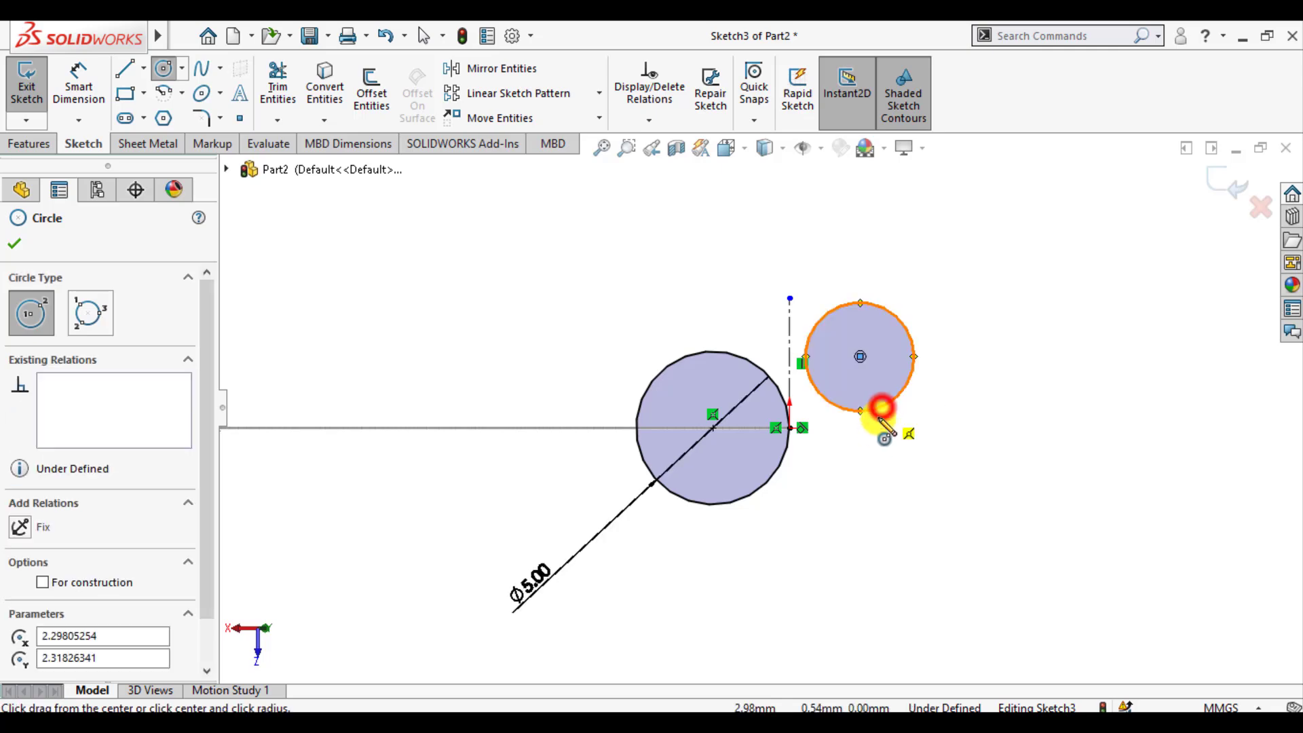
drag(860, 511, 866, 567)
key(Escape)
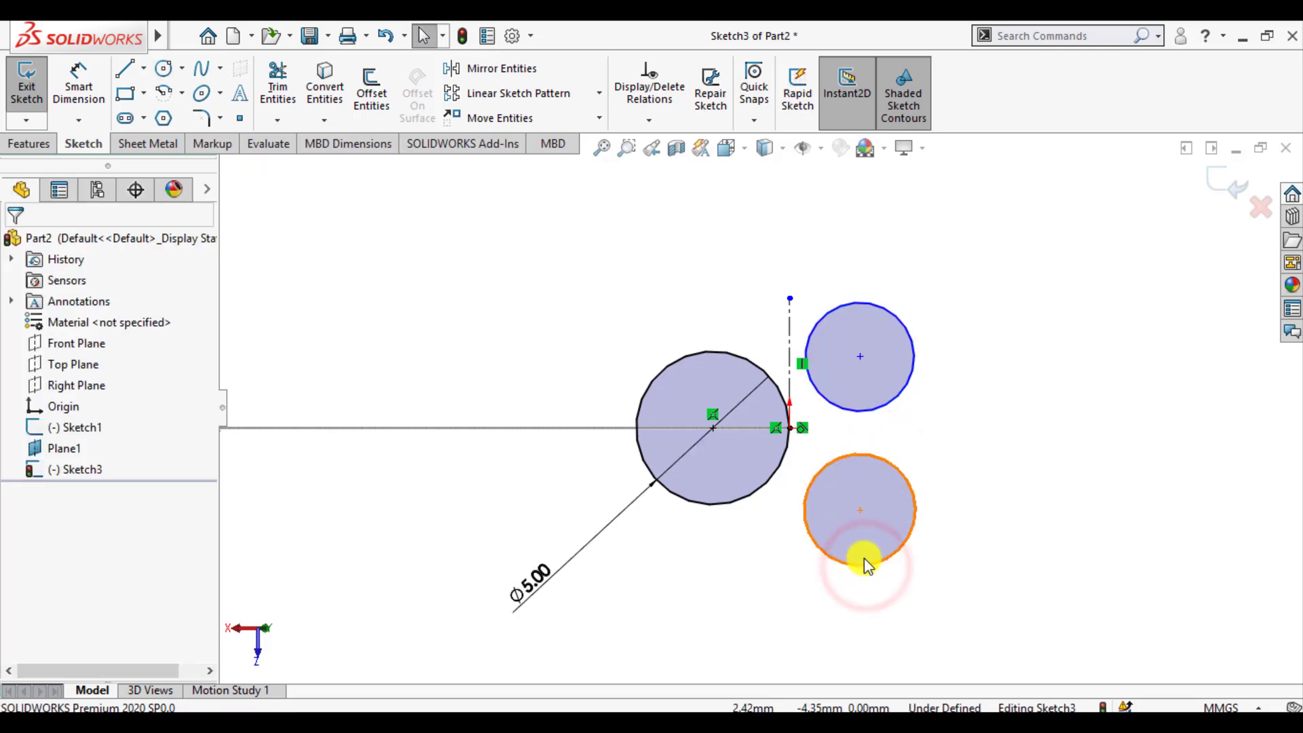
Add a vertical relation between the centres of the upper and lower right circles
click(860, 357)
ctrl+click(860, 511)
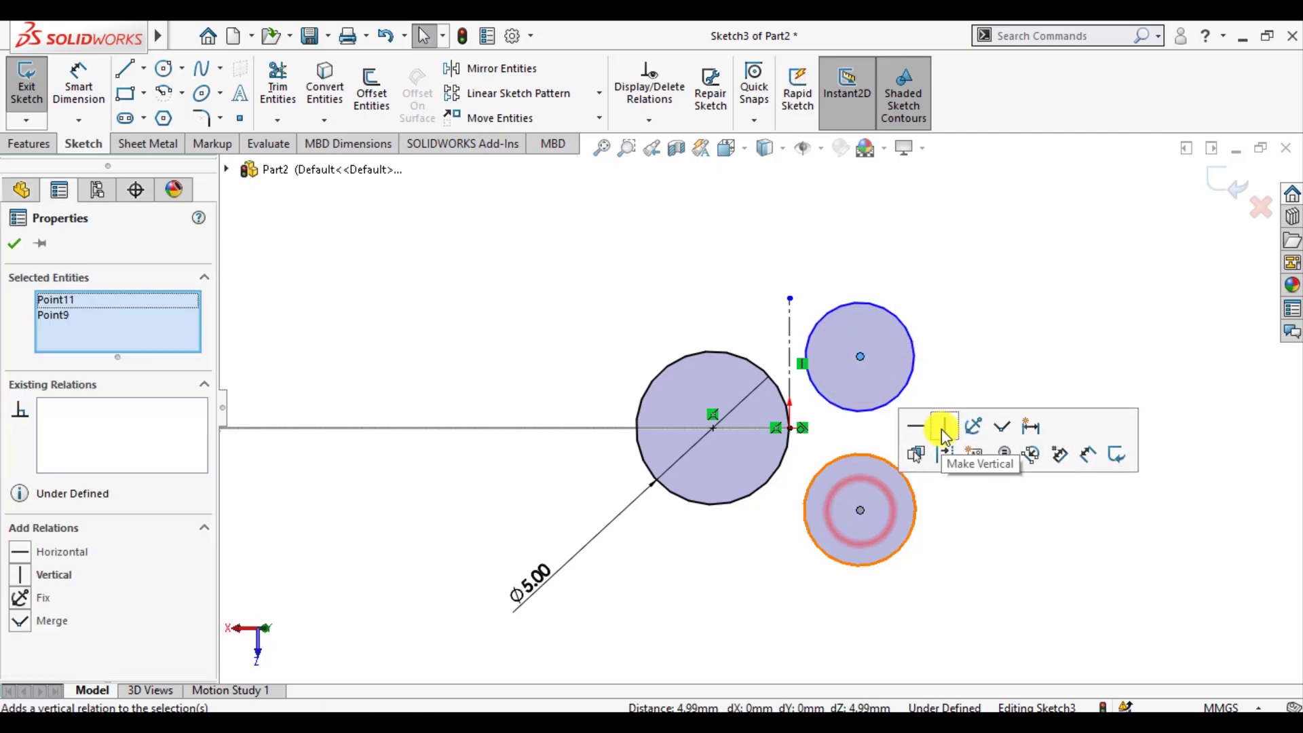
click(943, 428)
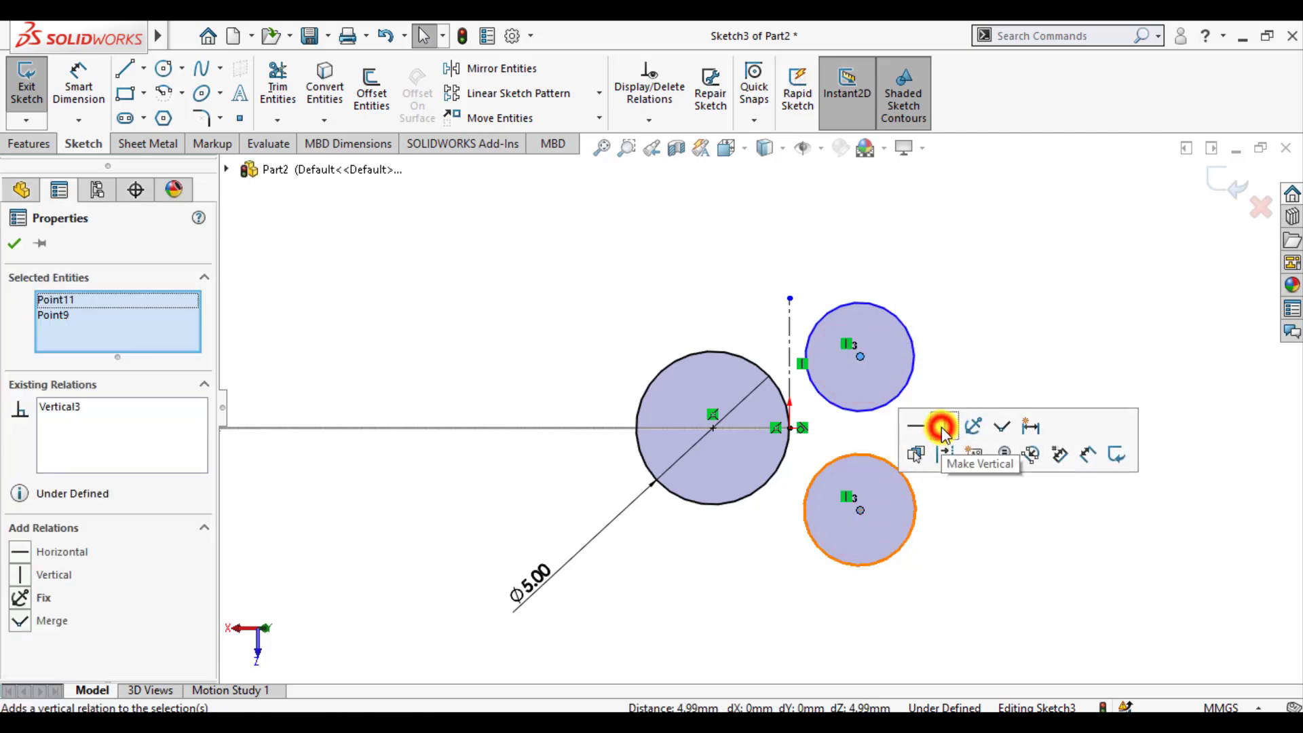
click(15, 244)
Make the upper right circle tangent to the 5 mm circle
click(745, 365)
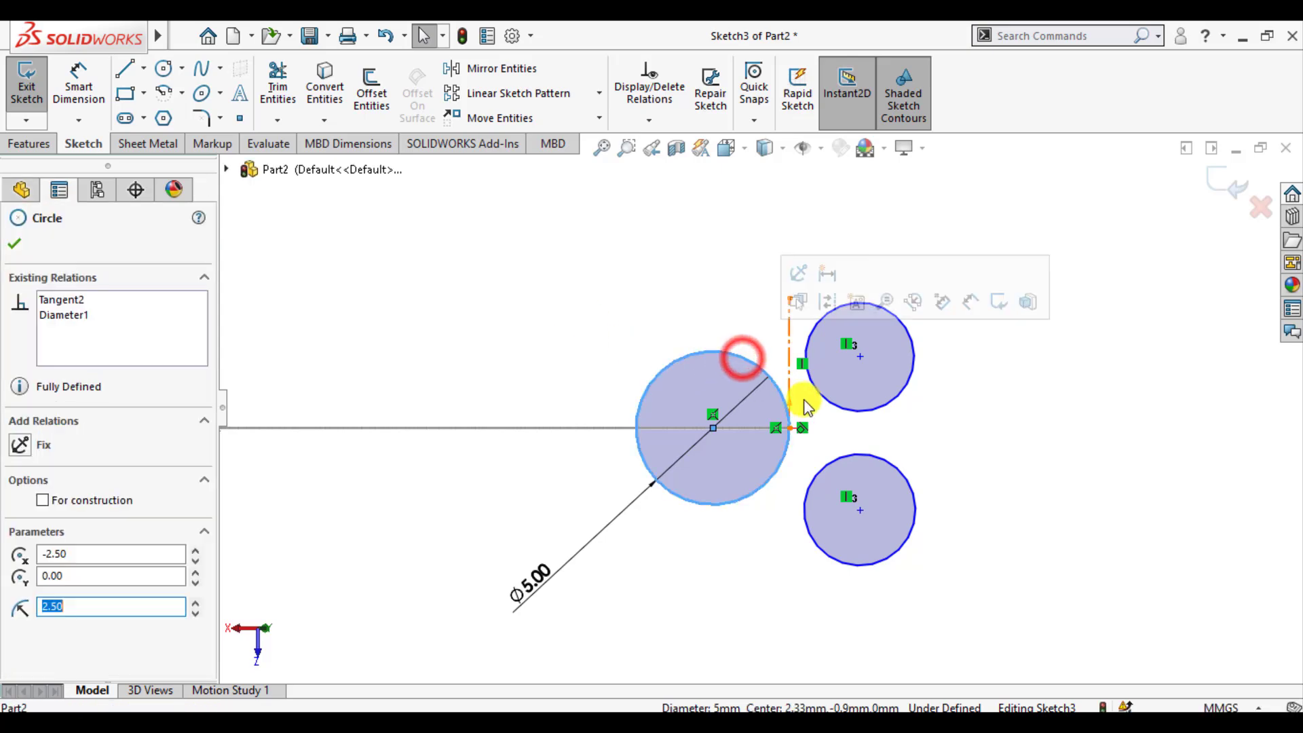
ctrl+click(822, 400)
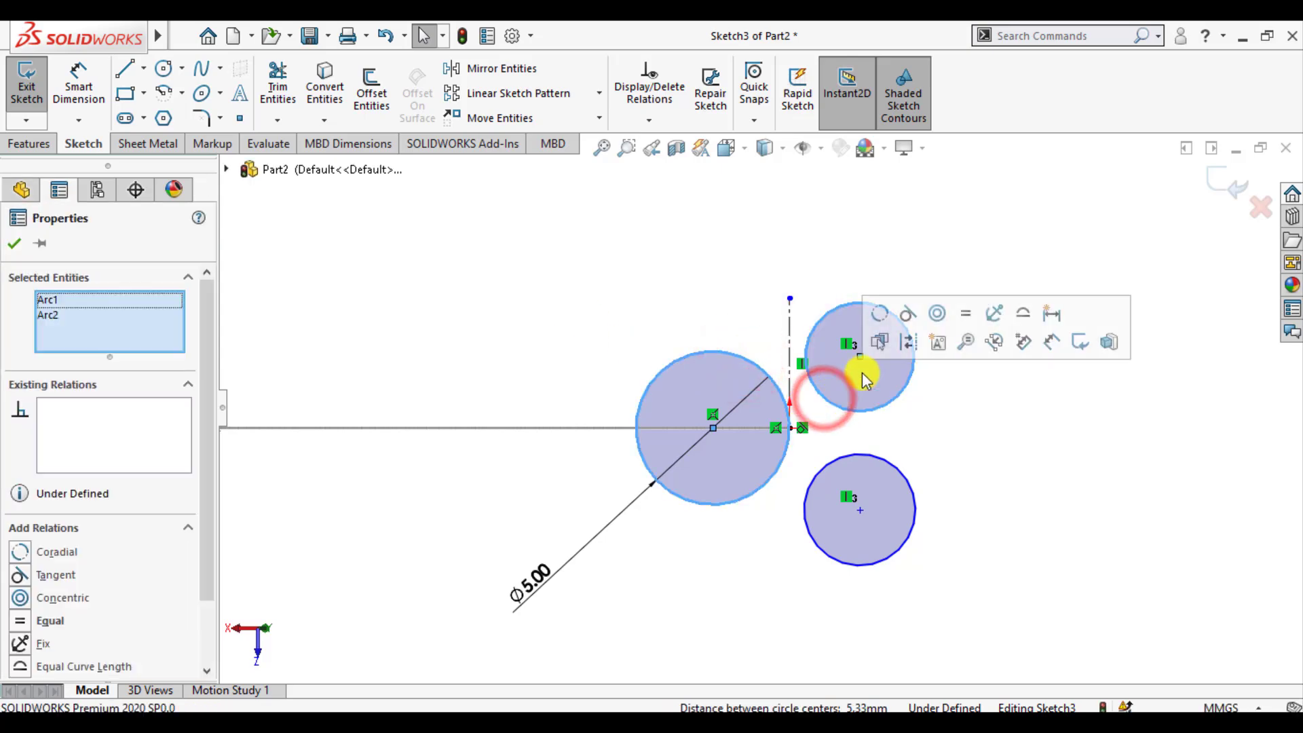
click(908, 313)
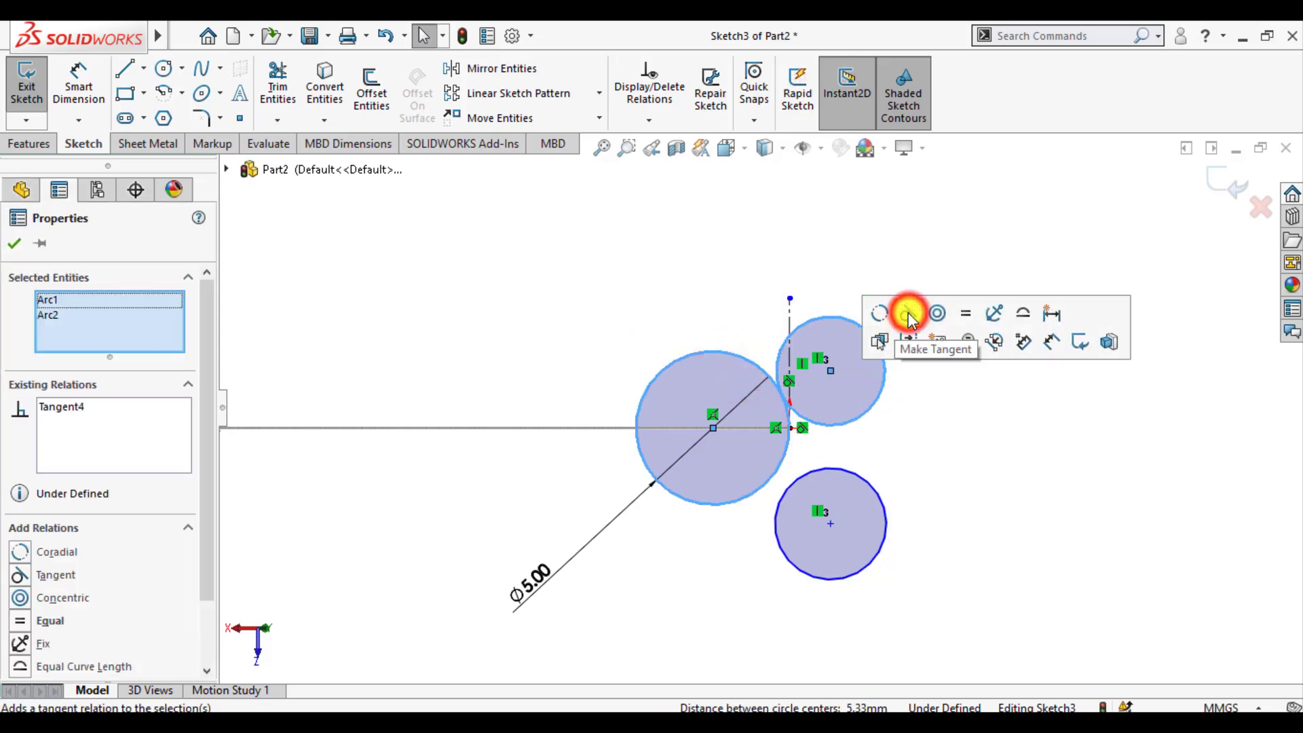
click(14, 246)
click(430, 546)
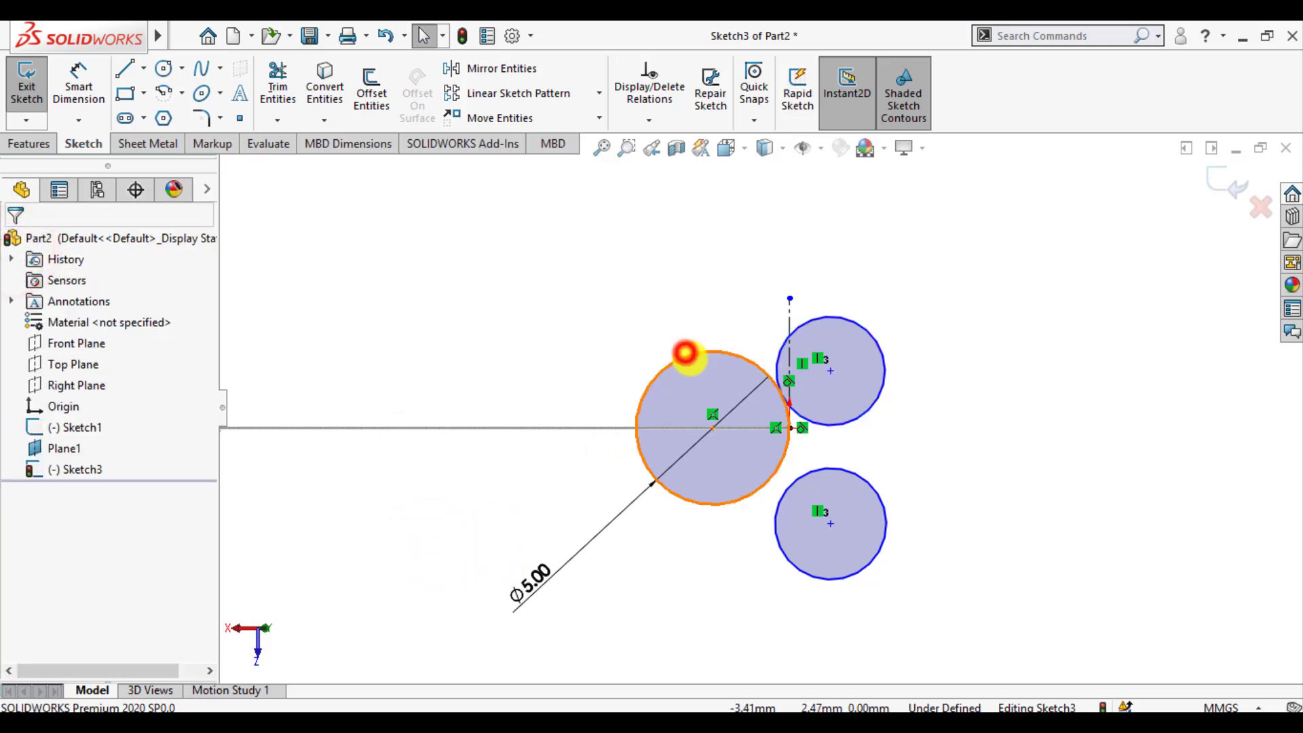
Make the upper right circle equal in size to the 5 mm circle
click(685, 353)
ctrl+click(867, 327)
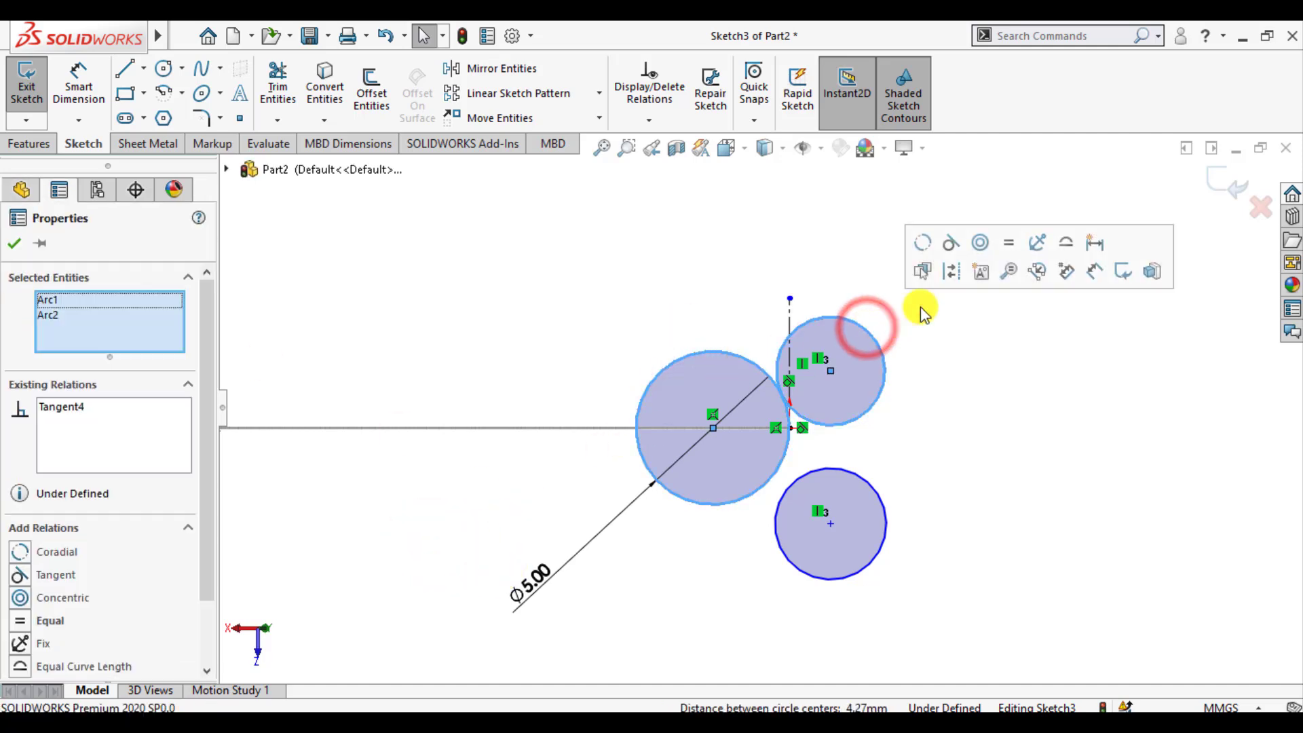
click(1009, 245)
click(14, 243)
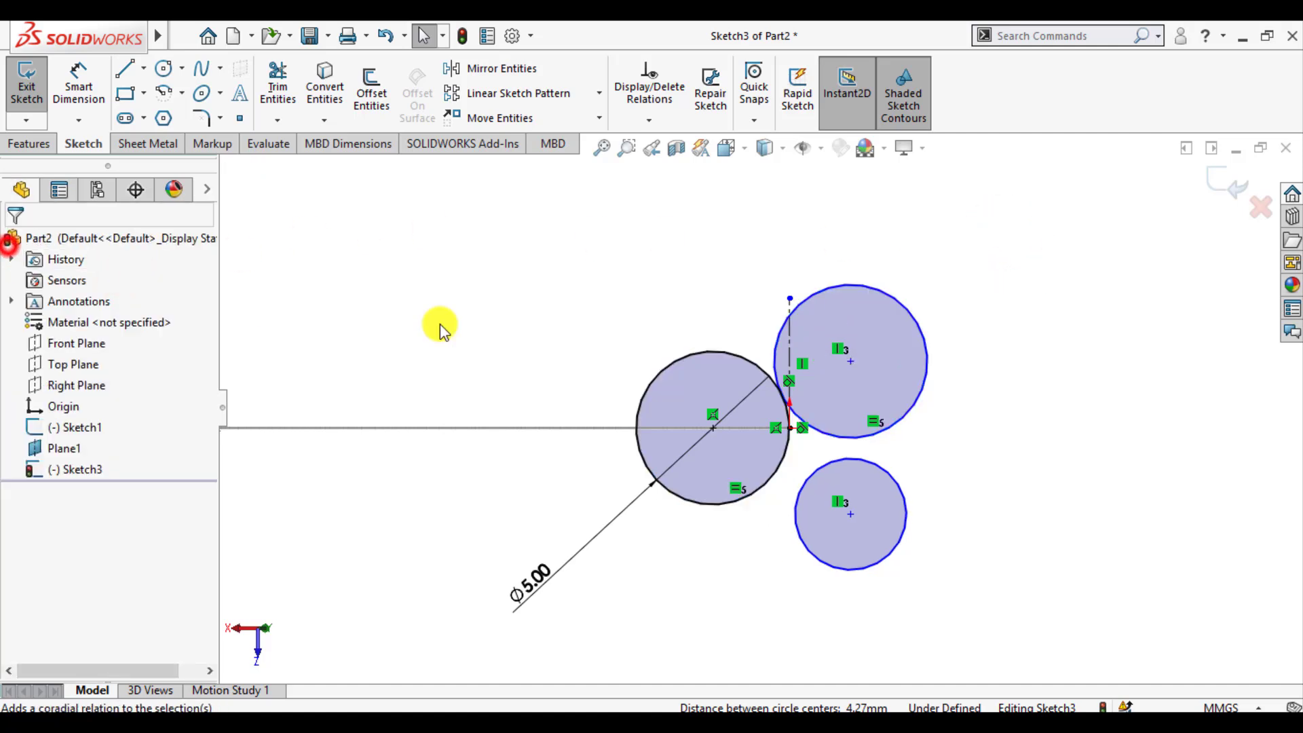
click(479, 320)
Make the lower right circle tangent to the left 5 mm circle
click(774, 484)
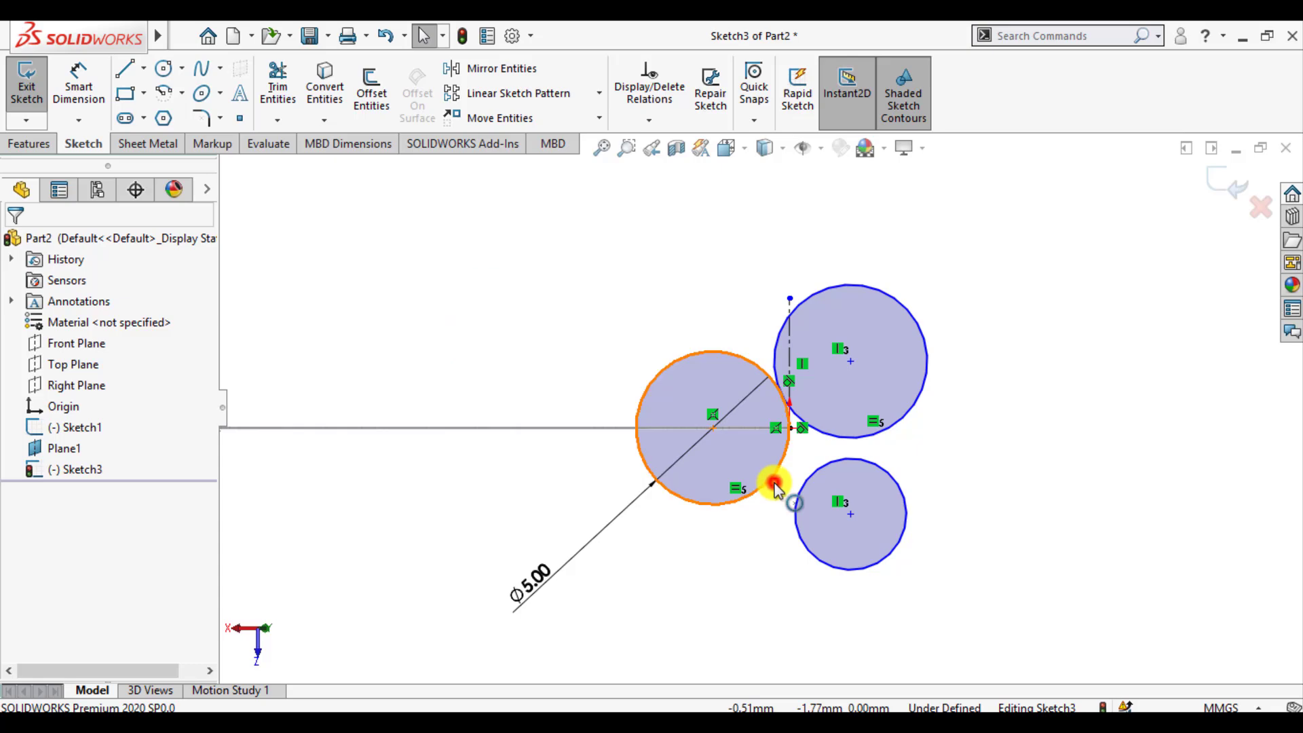
ctrl+click(801, 536)
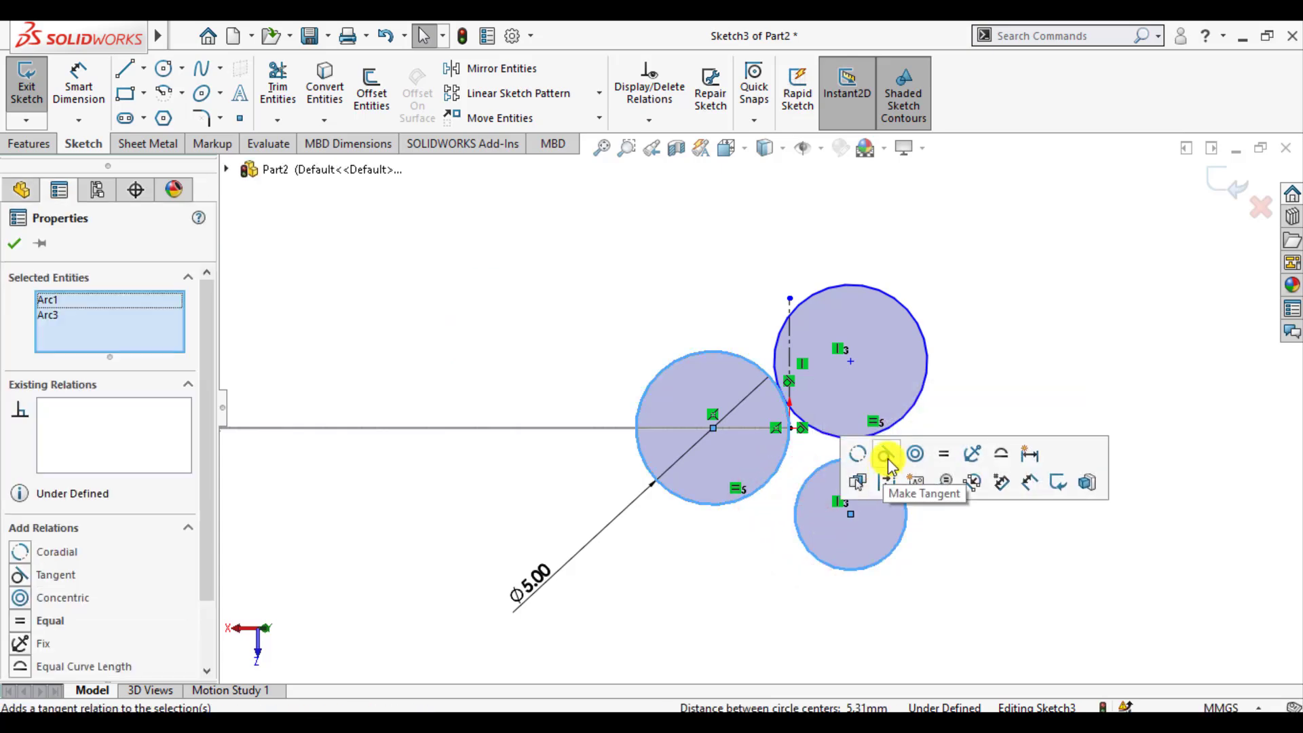
click(887, 457)
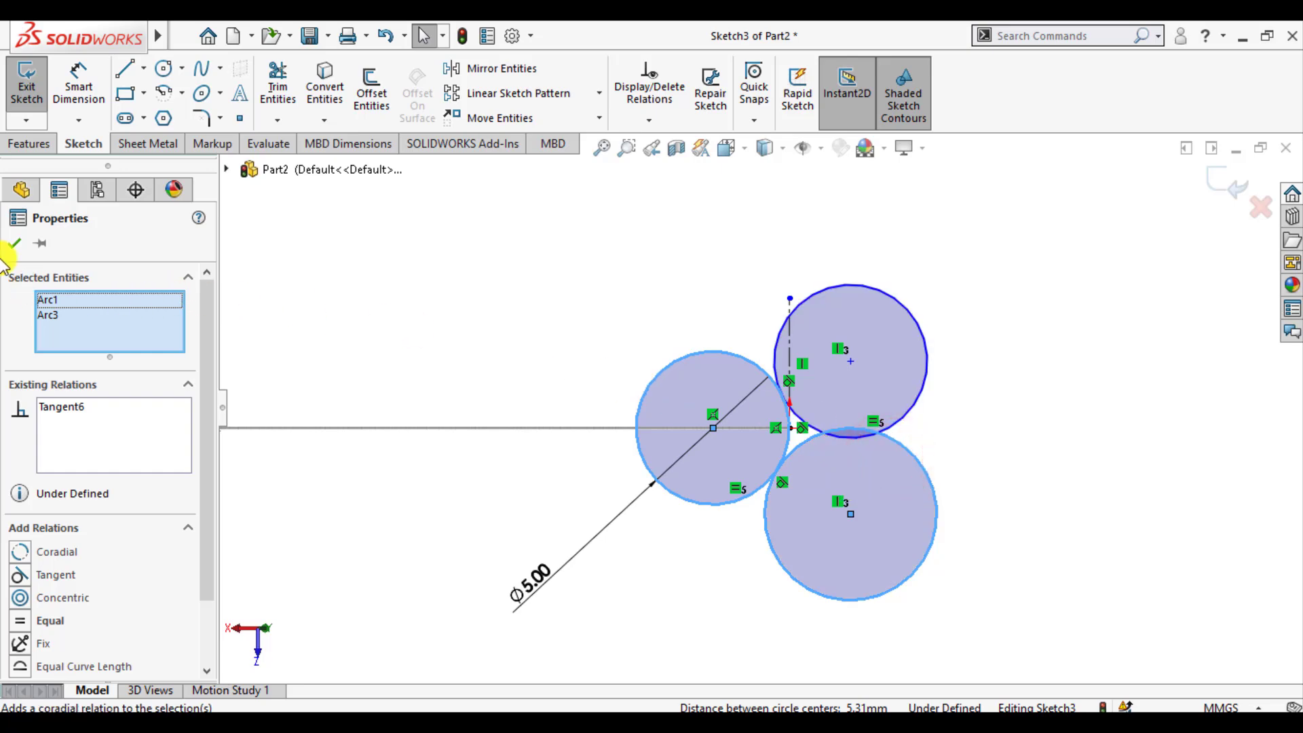
click(14, 243)
click(430, 310)
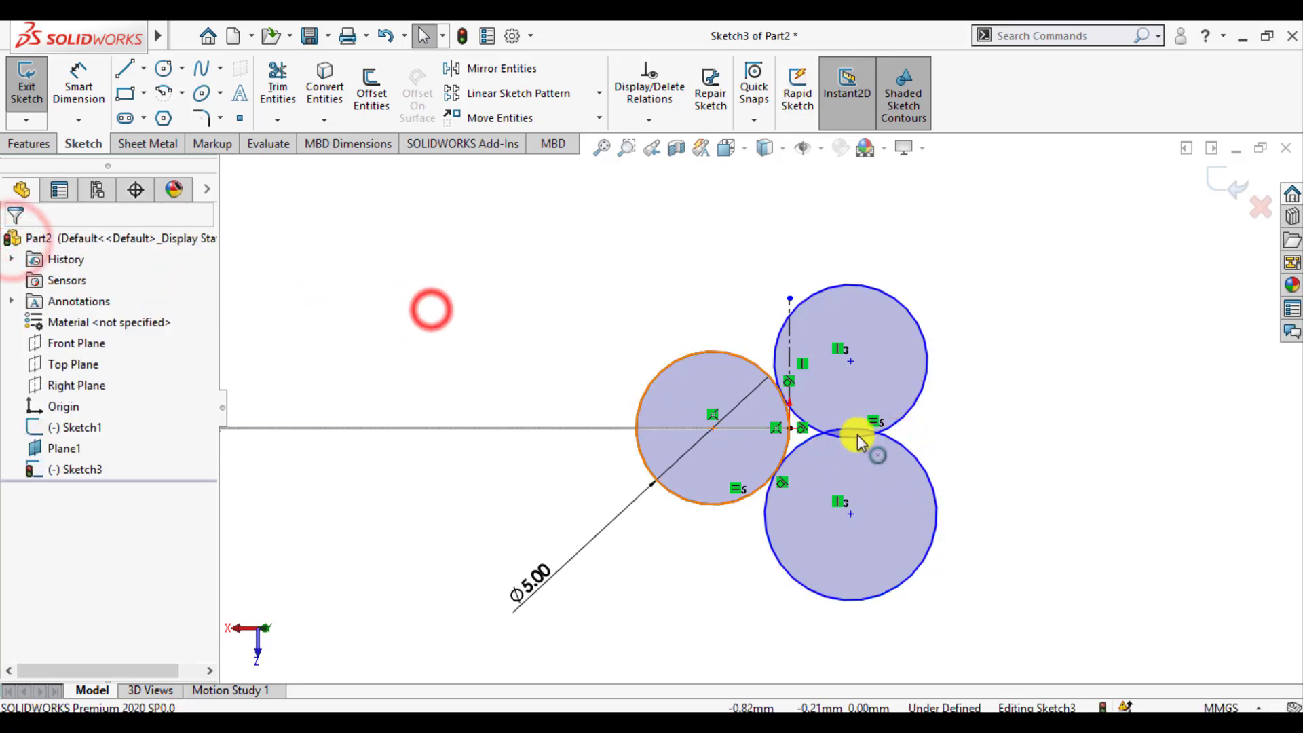
Make the upper and lower right circles tangent to each other
click(904, 418)
ctrl+click(919, 461)
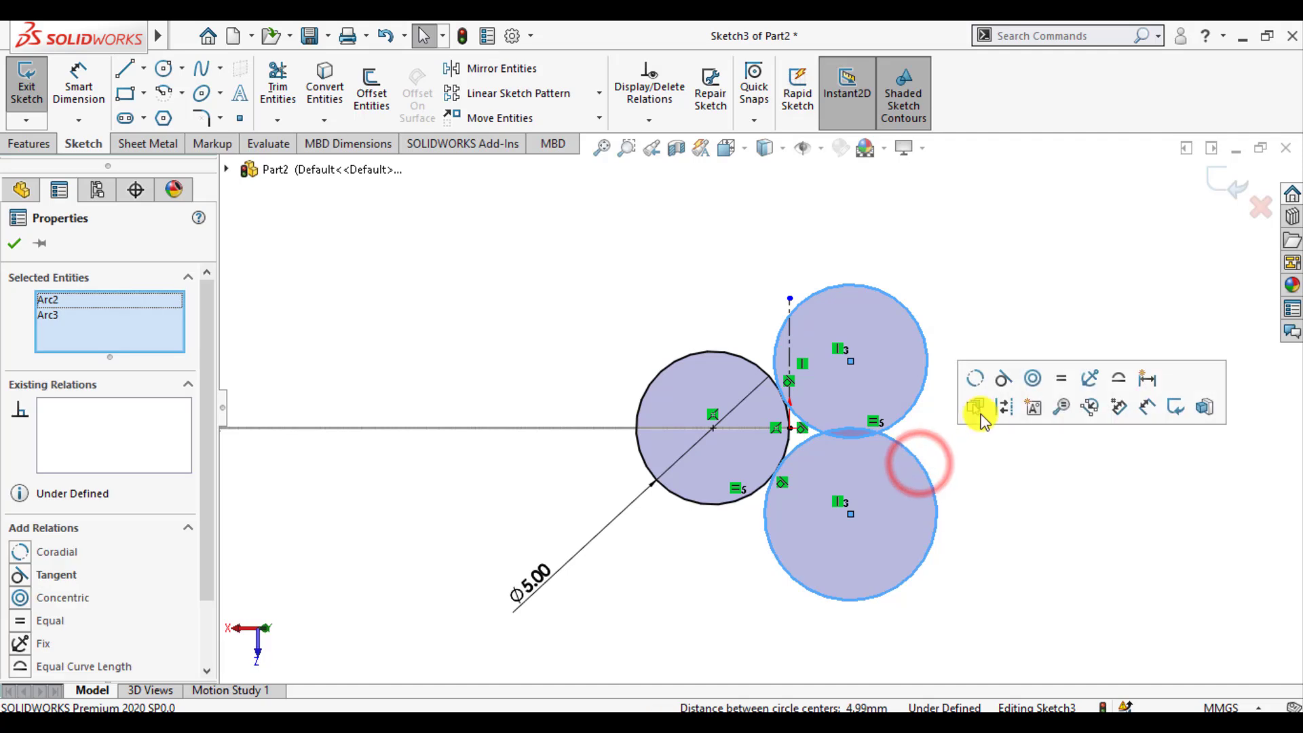
click(1006, 378)
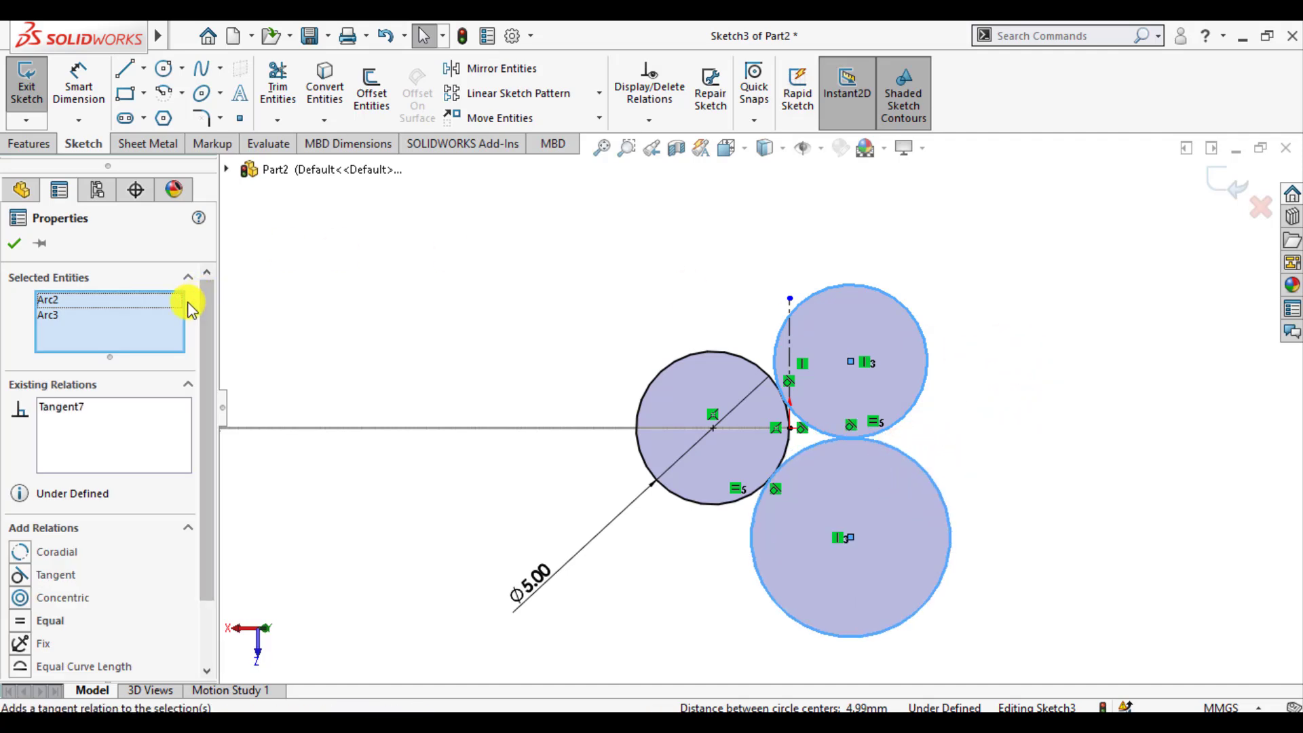
click(14, 244)
Delete the coincident relation that holds the centerline's lower end on the origin
scroll(523, 436, down, 1)
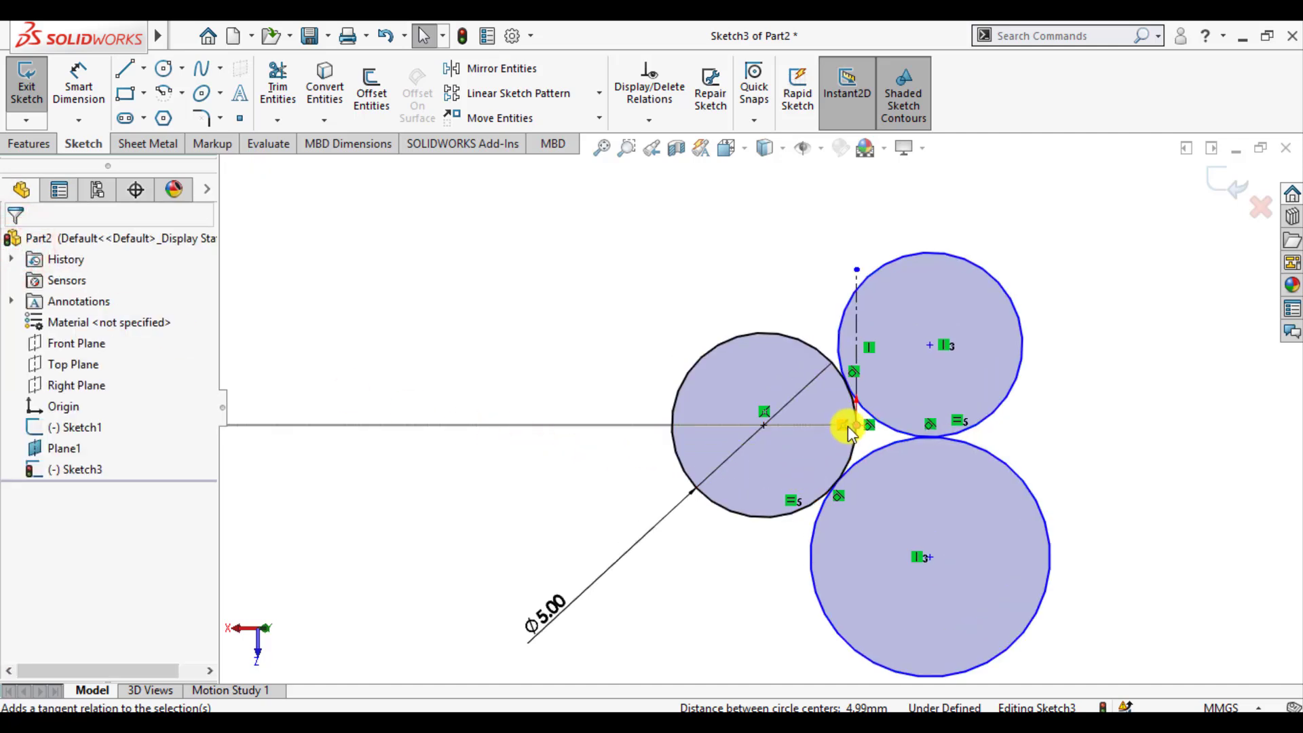
click(845, 426)
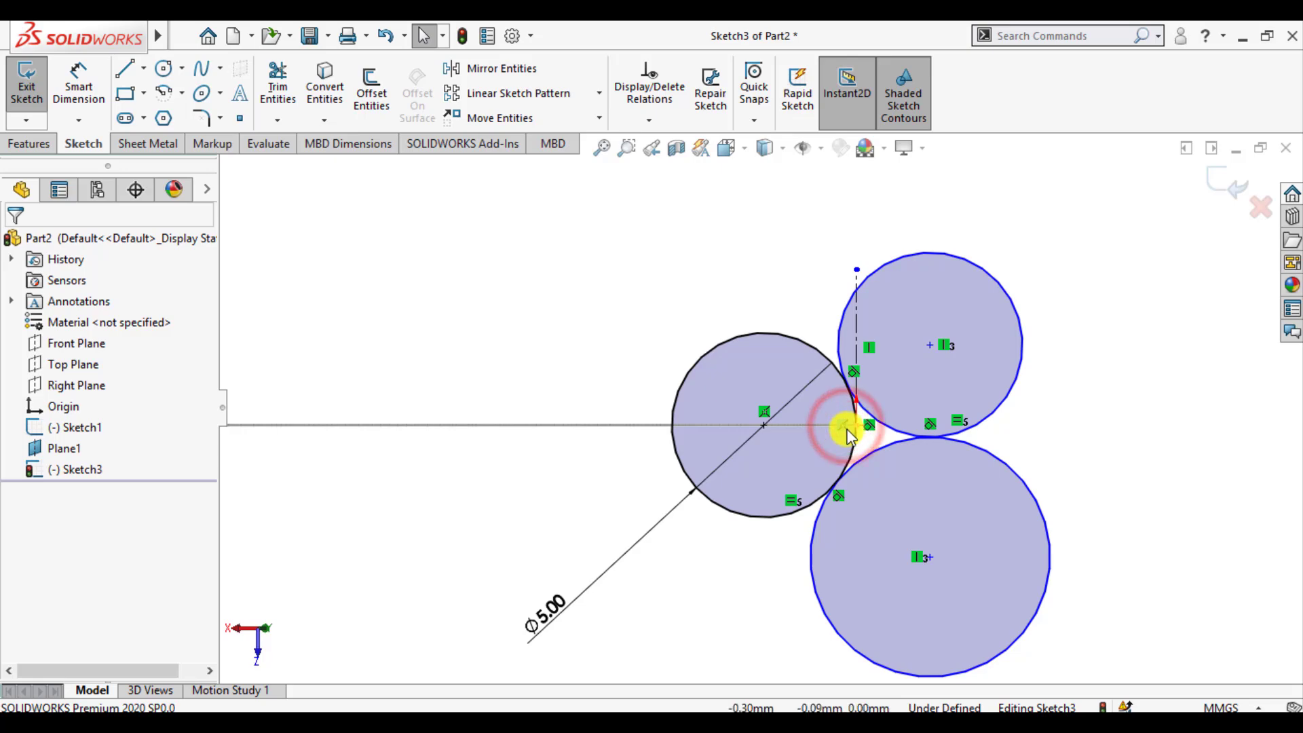
key(Delete)
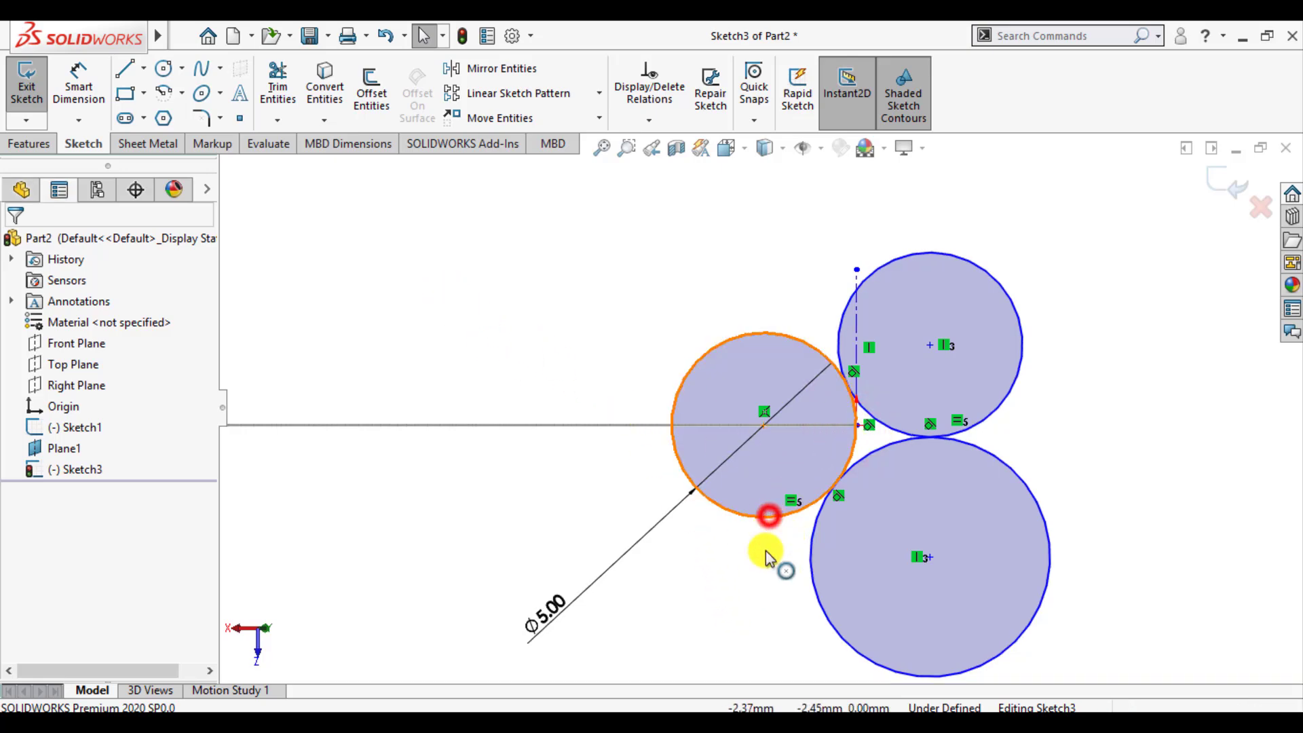
Make the lower right circle equal in size to the left 5 mm circle
ctrl+click(815, 581)
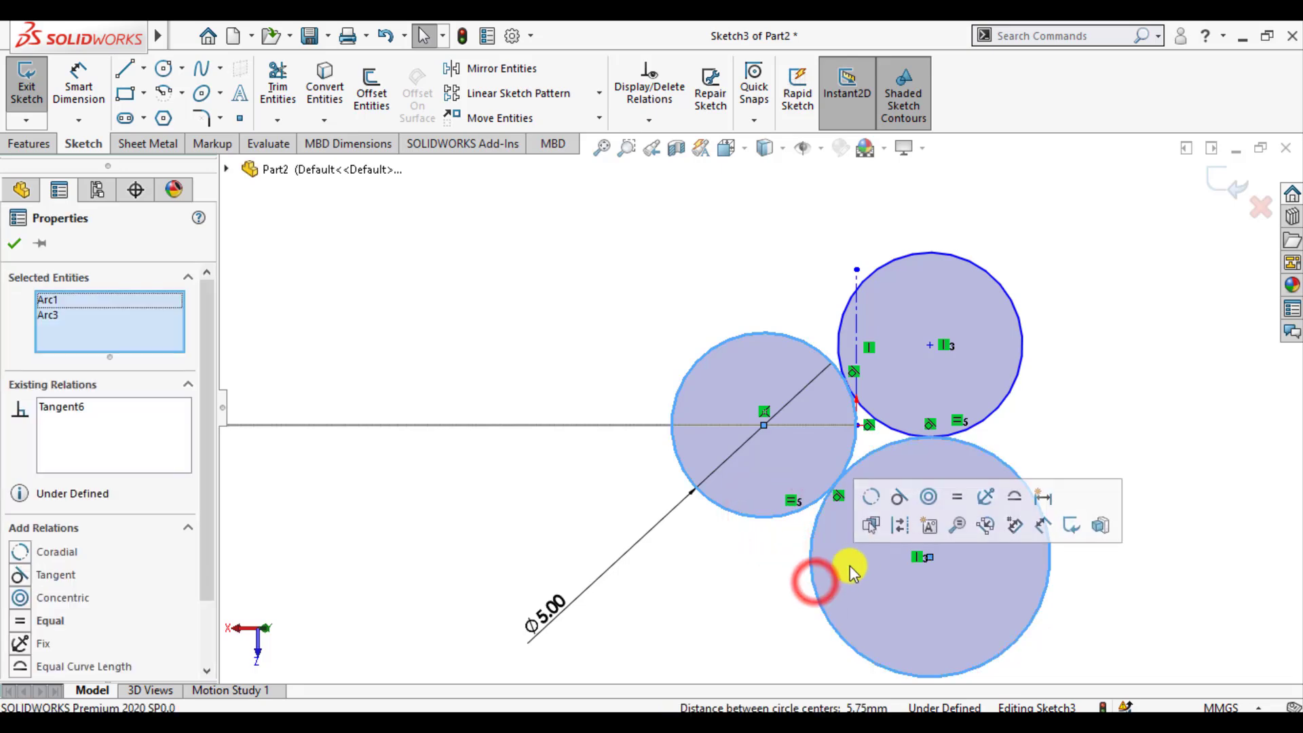
click(957, 497)
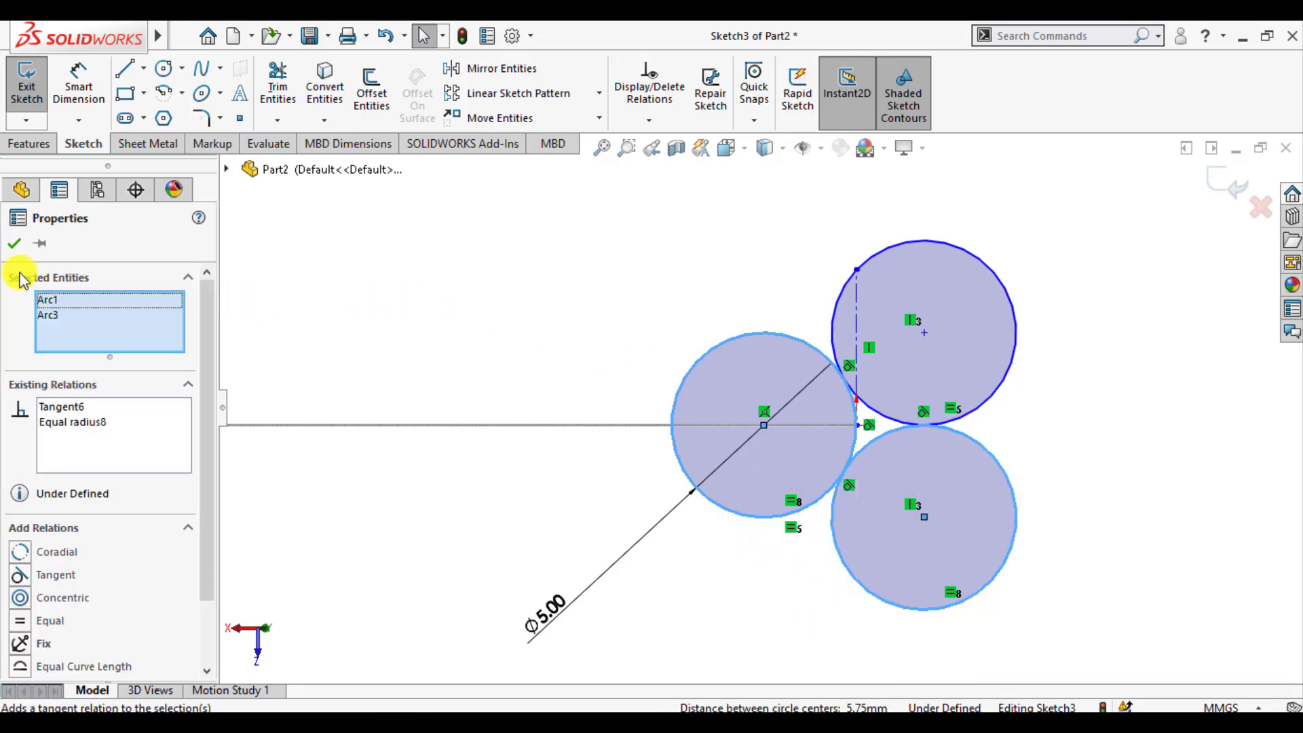
click(15, 243)
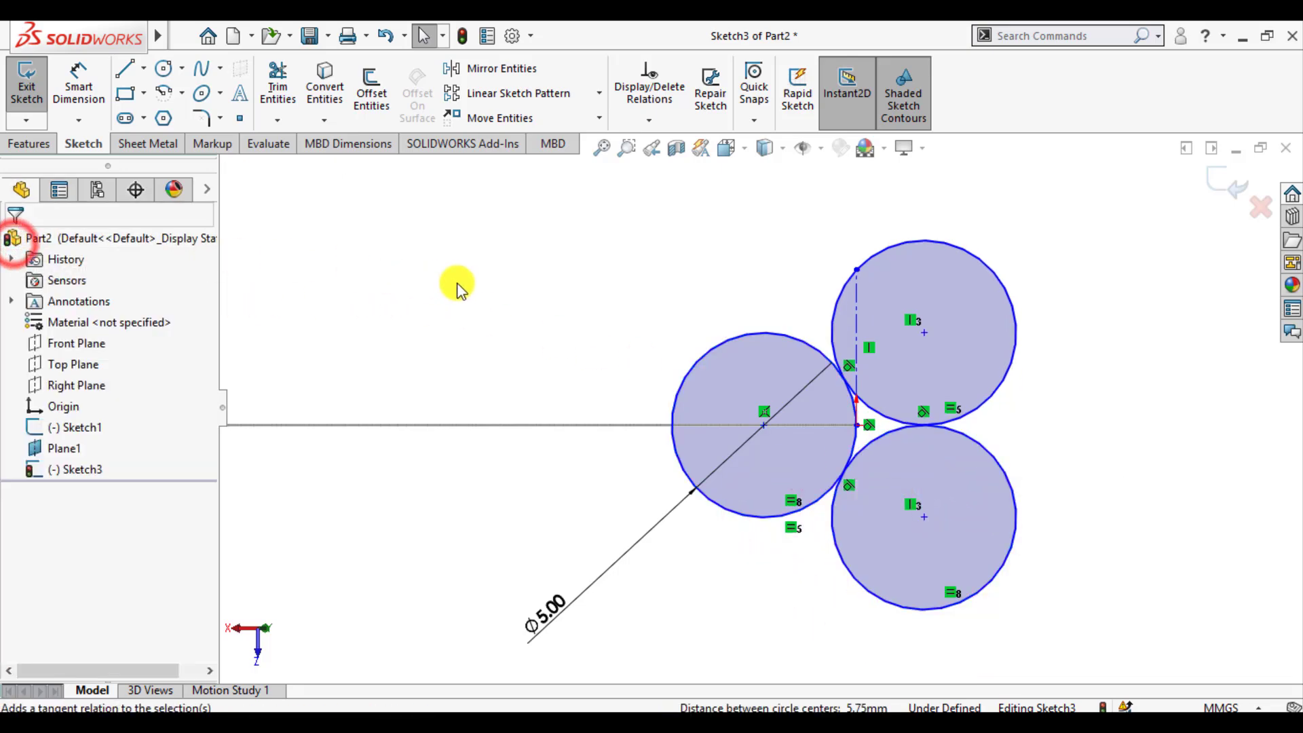
Move the left circle's centre along the horizontal path to about 3 mm left of the origin, carrying the tangent circles along
click(923, 332)
ctrl+click(923, 517)
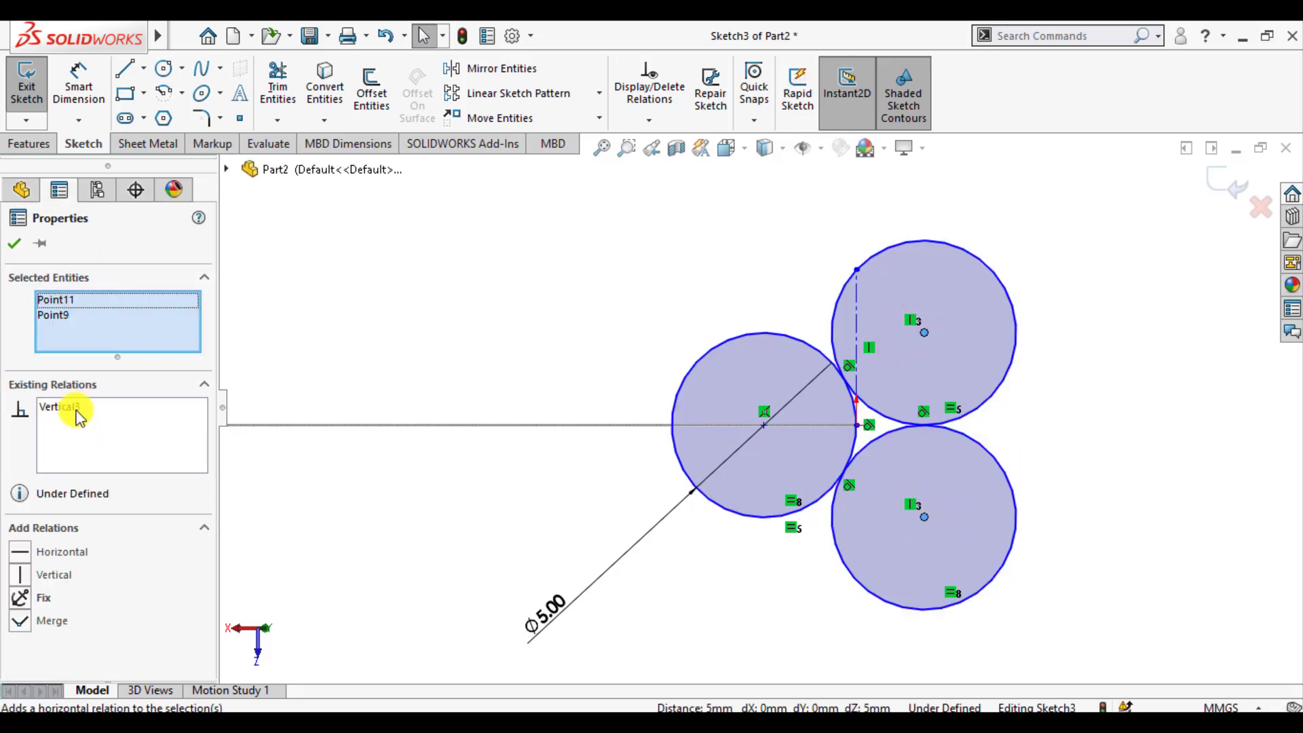
click(14, 244)
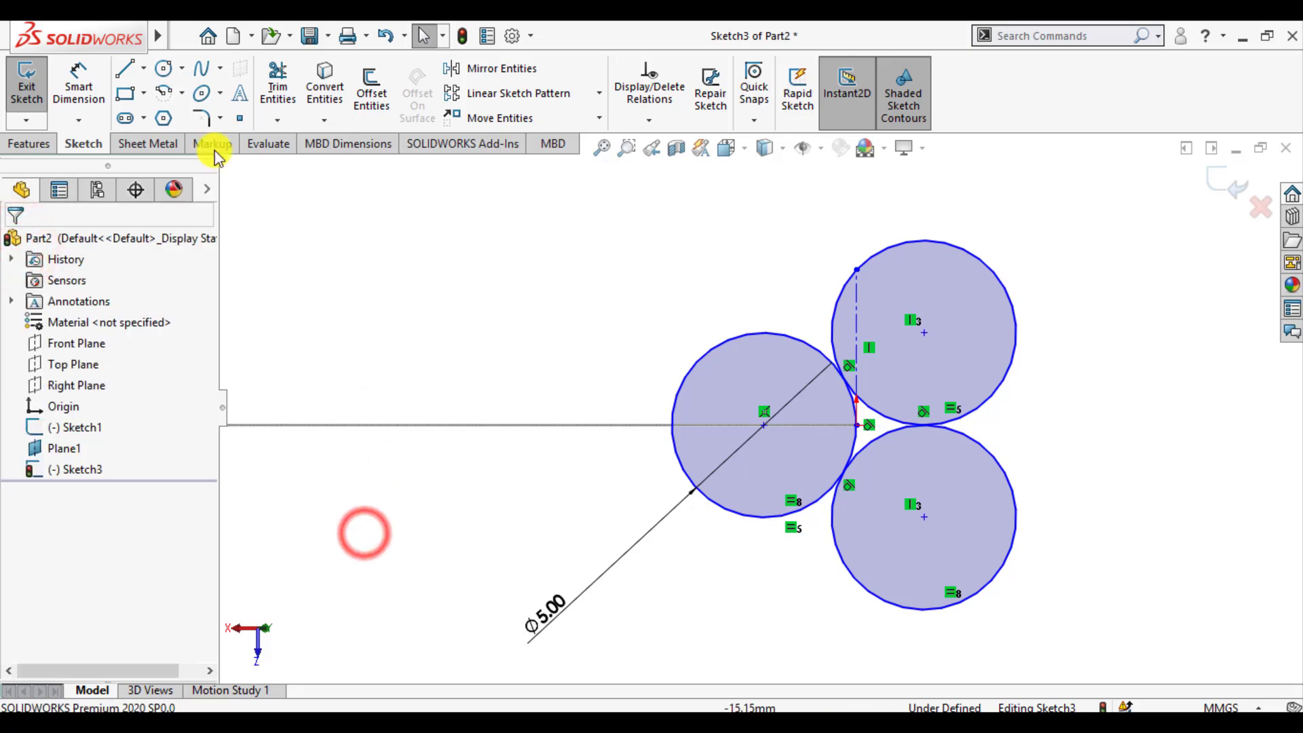
click(764, 425)
mouse_move(746, 428)
mouse_down()
mouse_move(708, 431)
mouse_move(757, 433)
mouse_move(747, 427)
mouse_up()
click(755, 617)
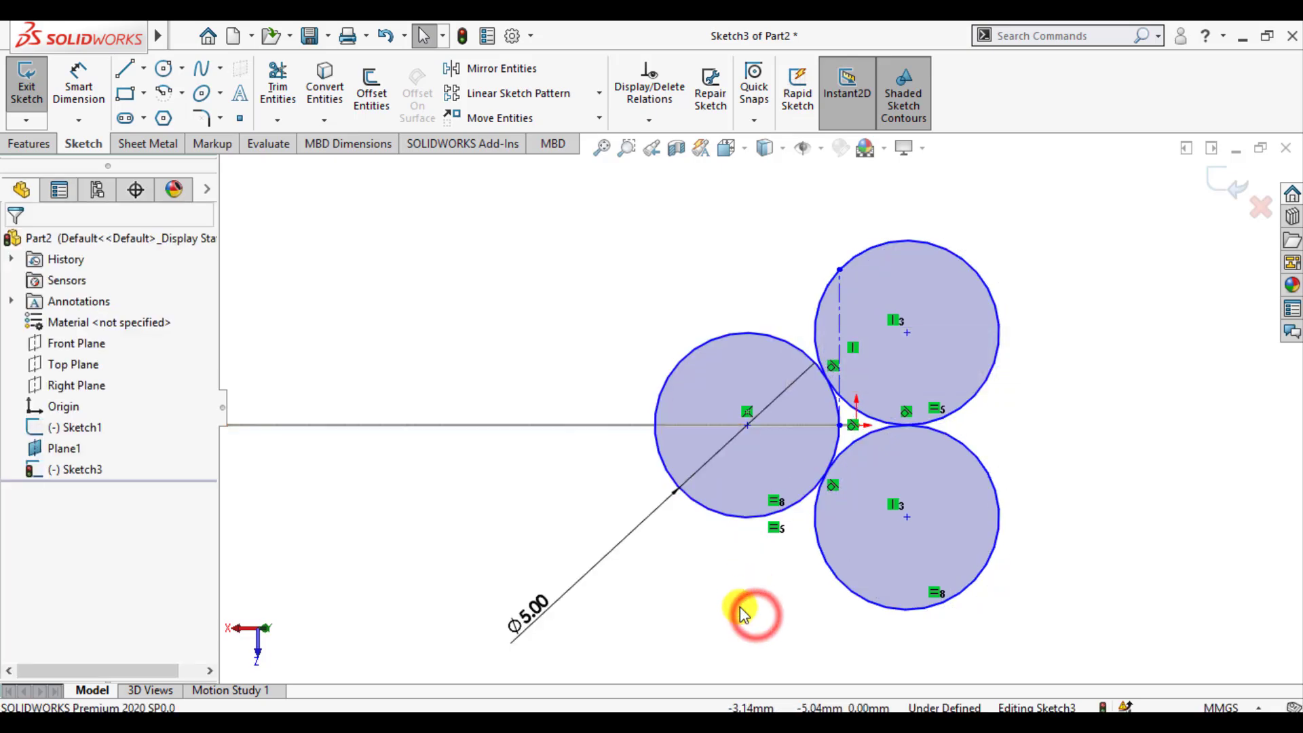
Delete the vertical centerline between the left circle and the two right circles
scroll(741, 584, down, 1)
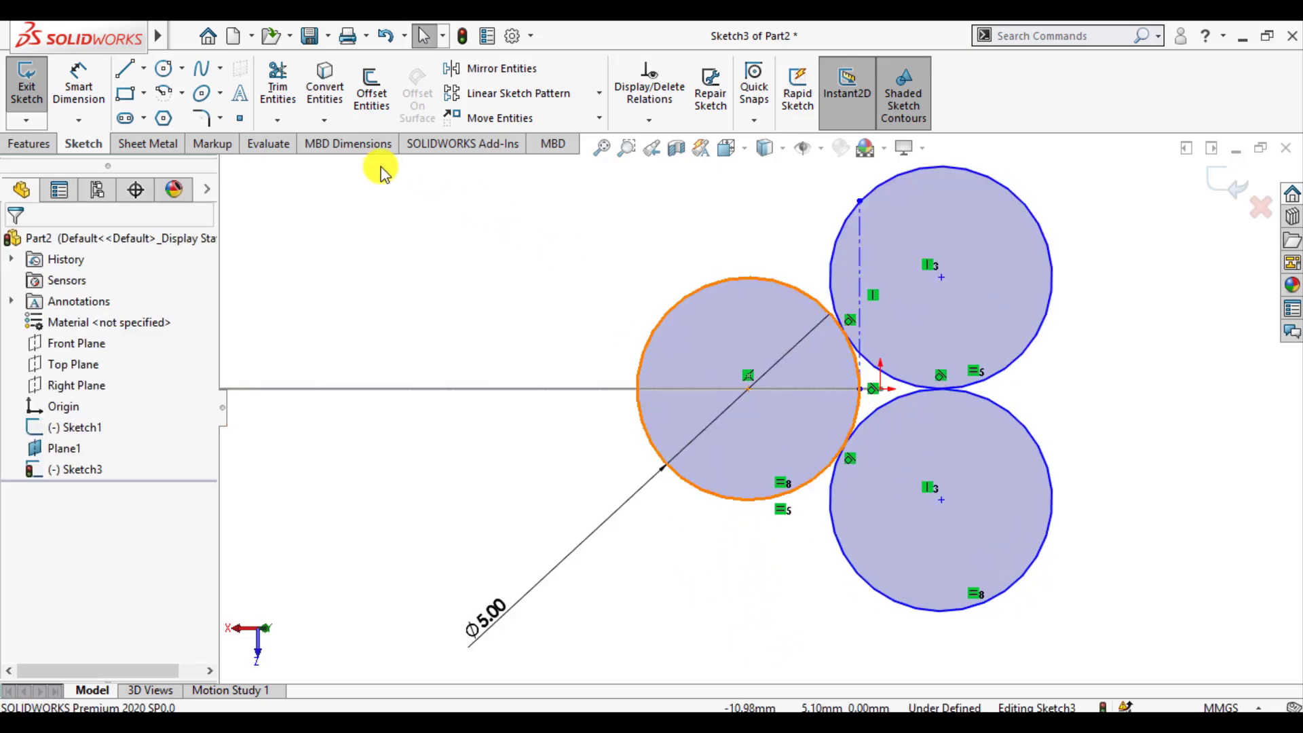
click(862, 267)
key(Delete)
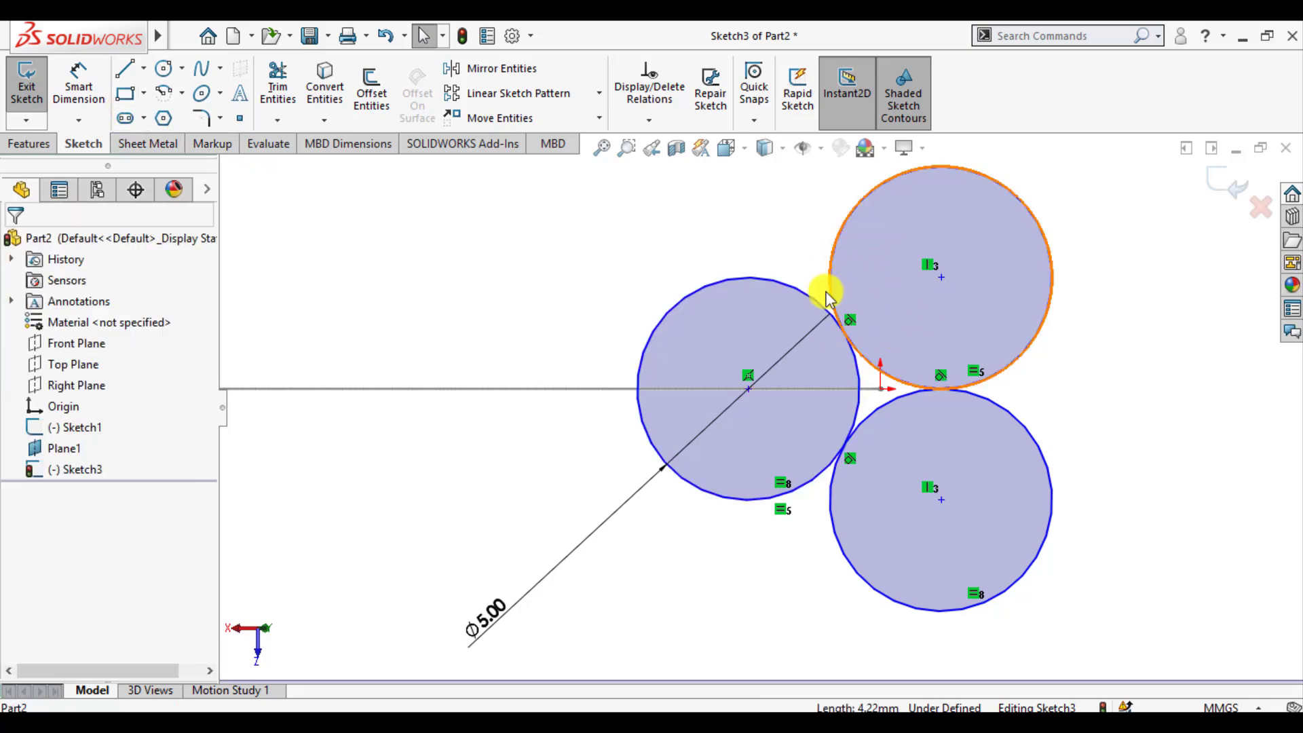
Dimension the horizontal distance between the left circle's centre and the origin as 3 mm
click(63, 74)
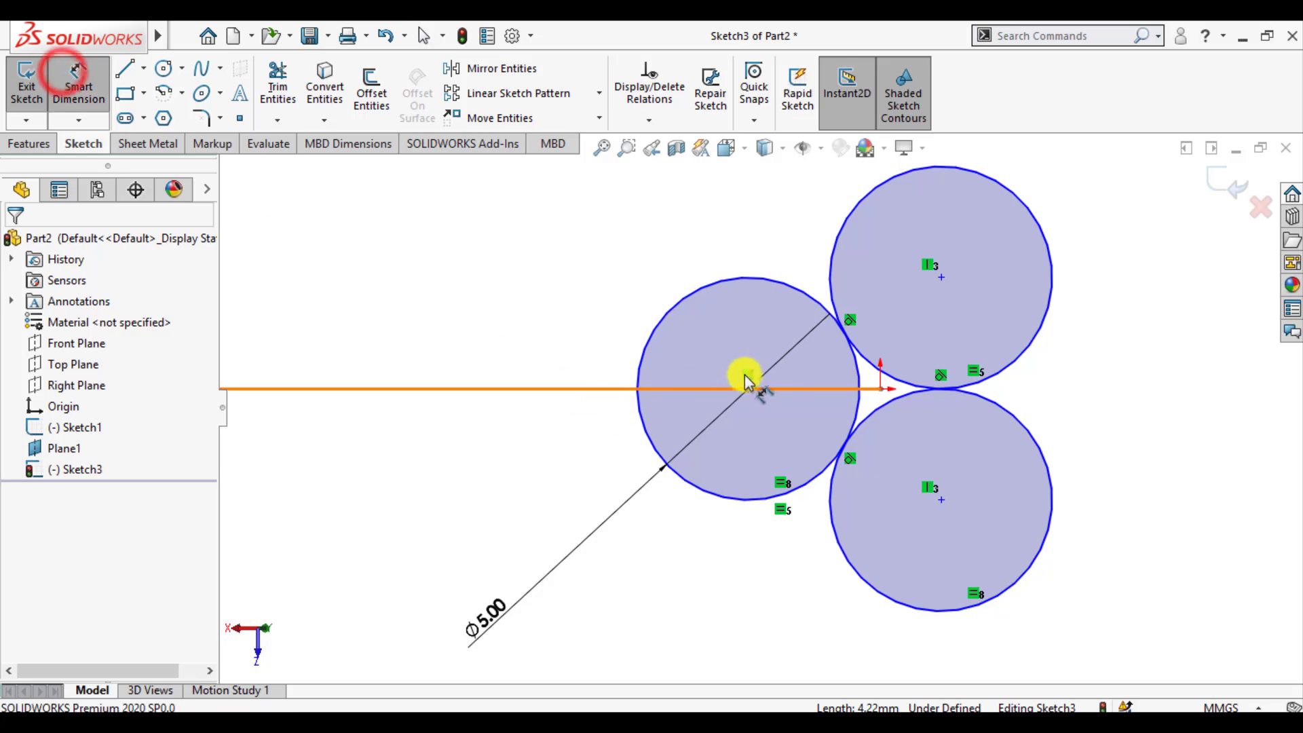
click(748, 389)
click(881, 389)
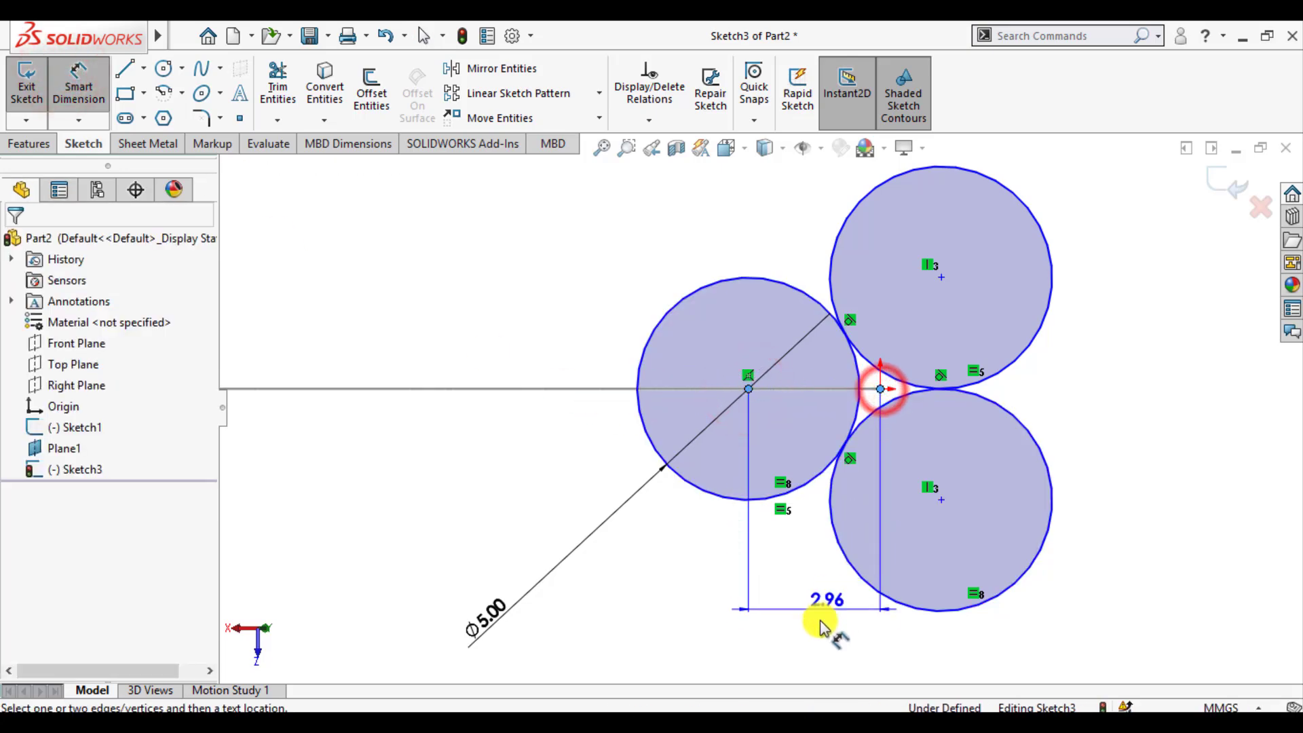
click(820, 617)
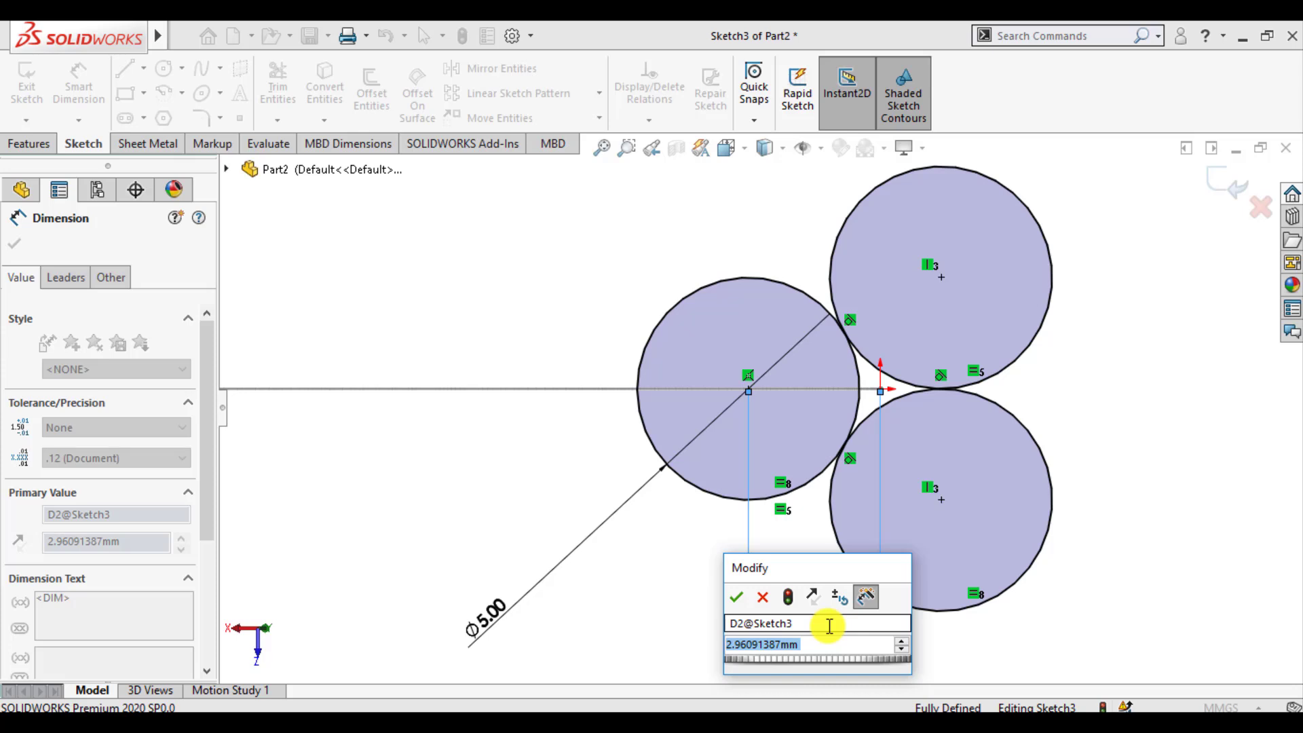
text(3)
key(Return)
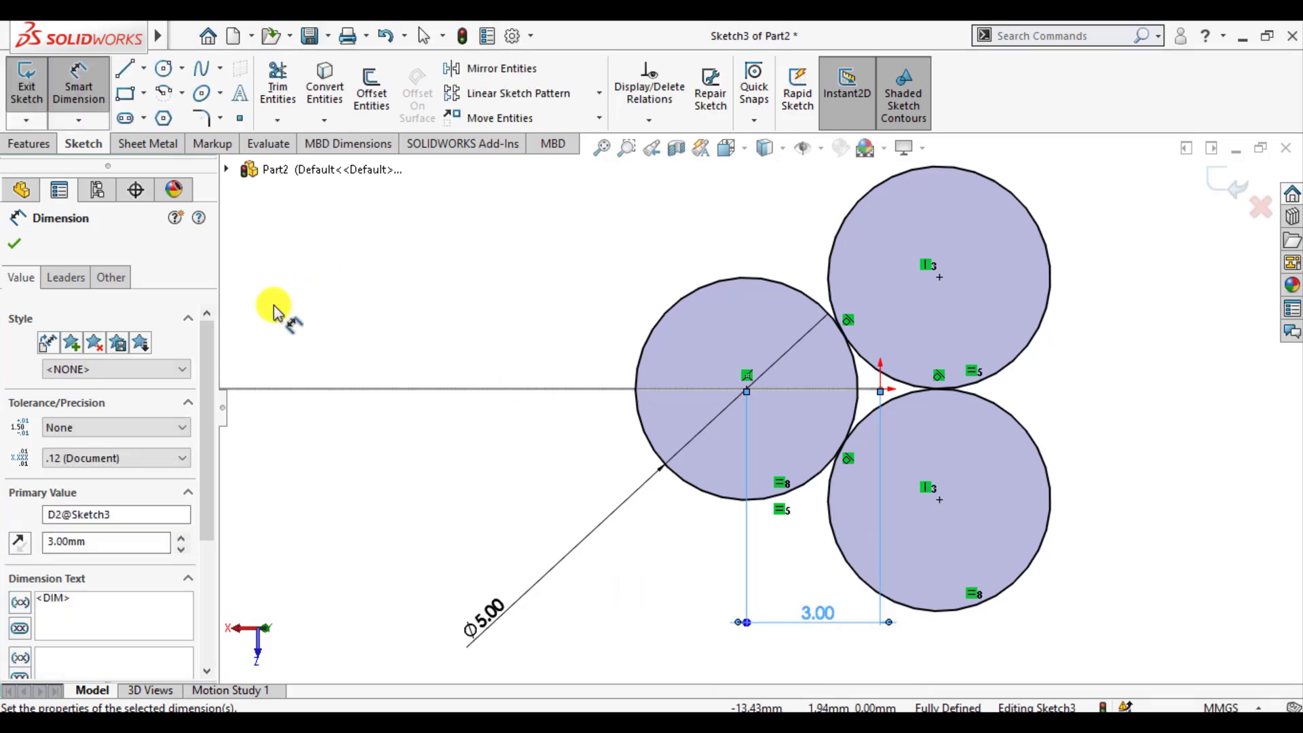
click(14, 244)
Trim the inner arcs between the three tangent circles into one closed three-lobed outline and exit the sketch
click(278, 87)
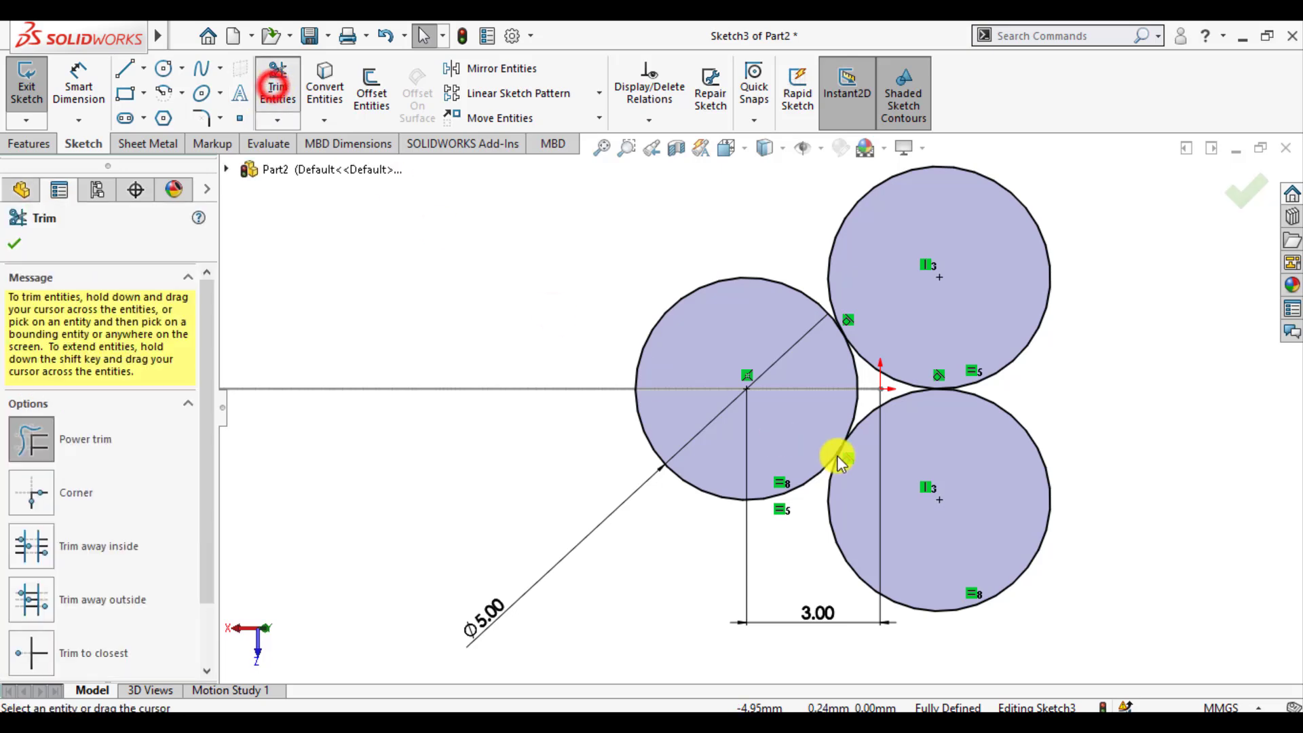
drag(882, 369, 842, 367)
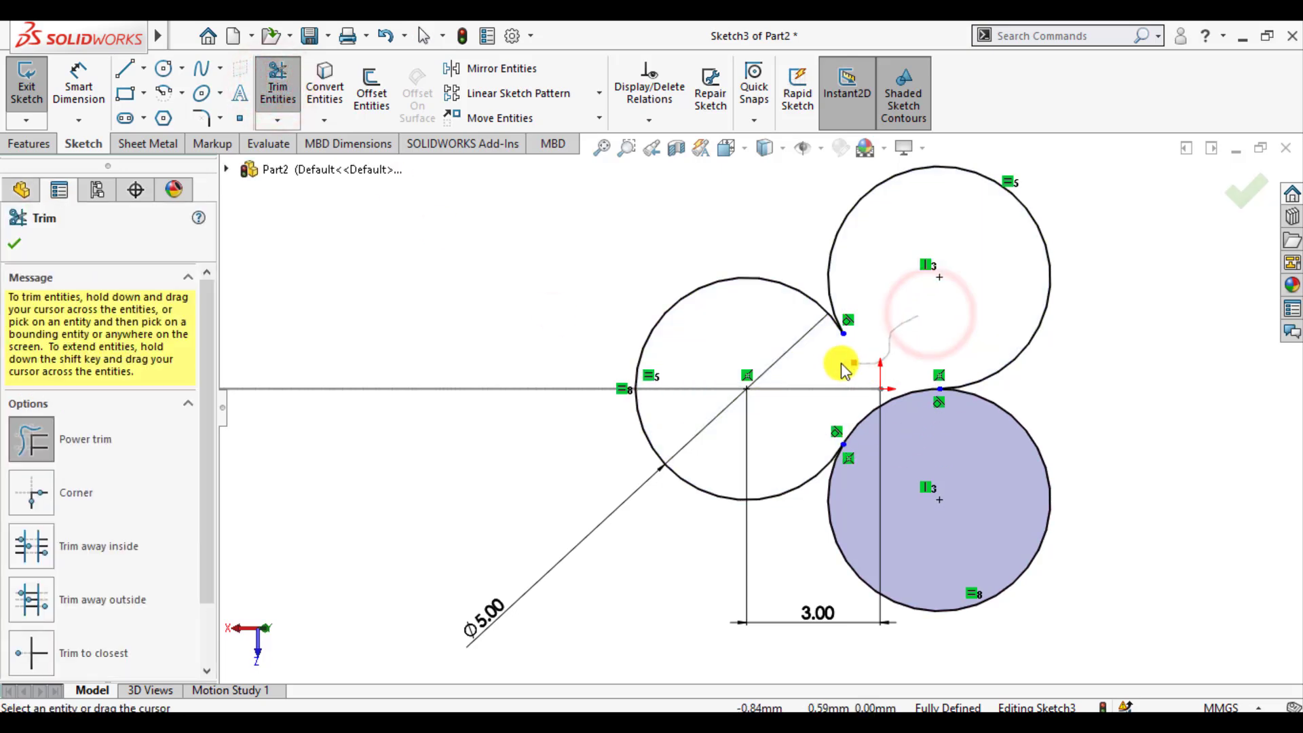
drag(864, 409, 908, 434)
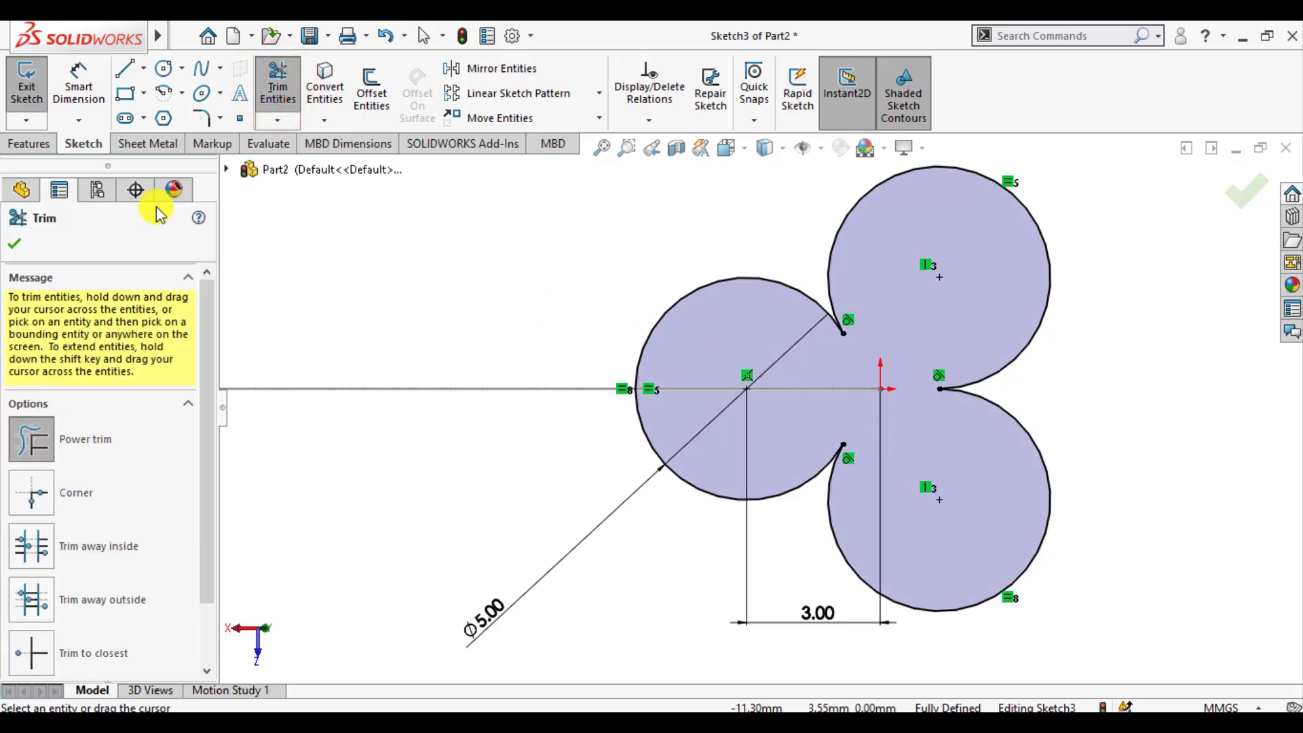
click(14, 244)
click(1237, 182)
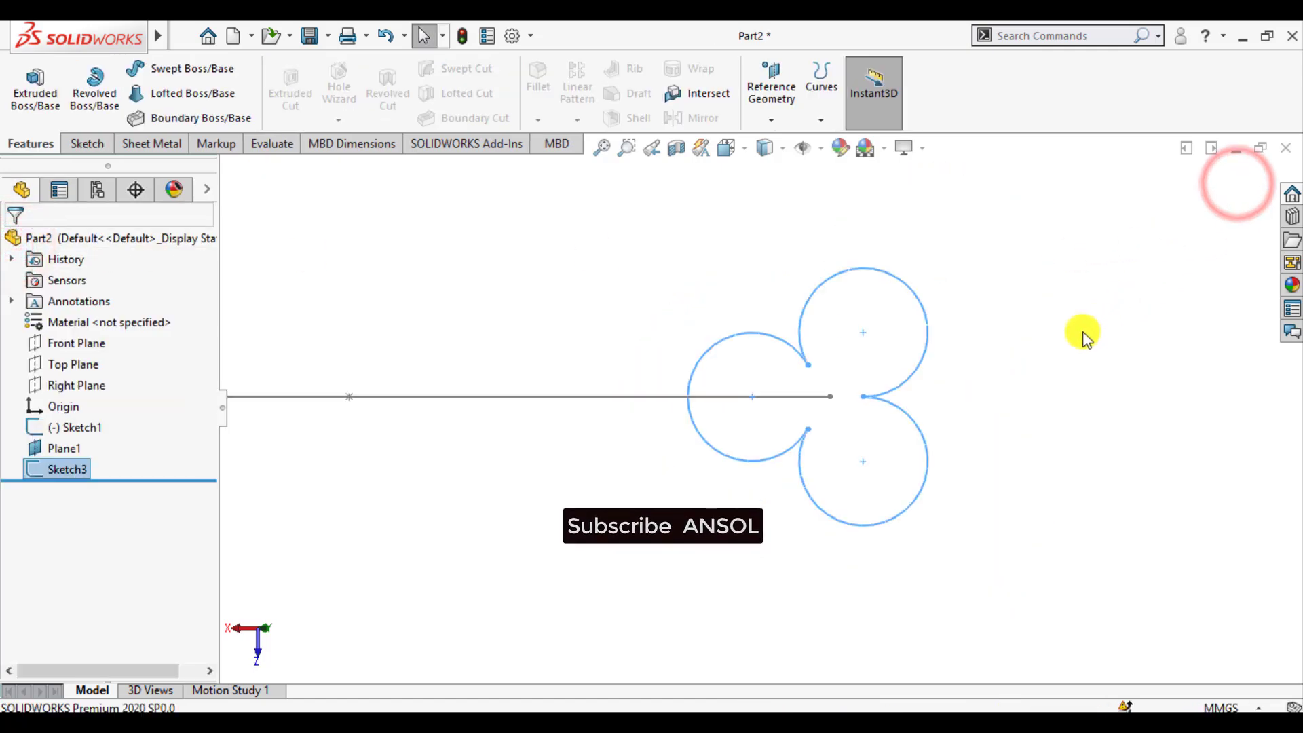
Start a Swept Boss/Base with the three-lobed sketch as profile and the spline sketch as path
middle_drag(1082, 331, 747, 368)
middle_drag(635, 472, 562, 263)
middle_drag(630, 399, 604, 439)
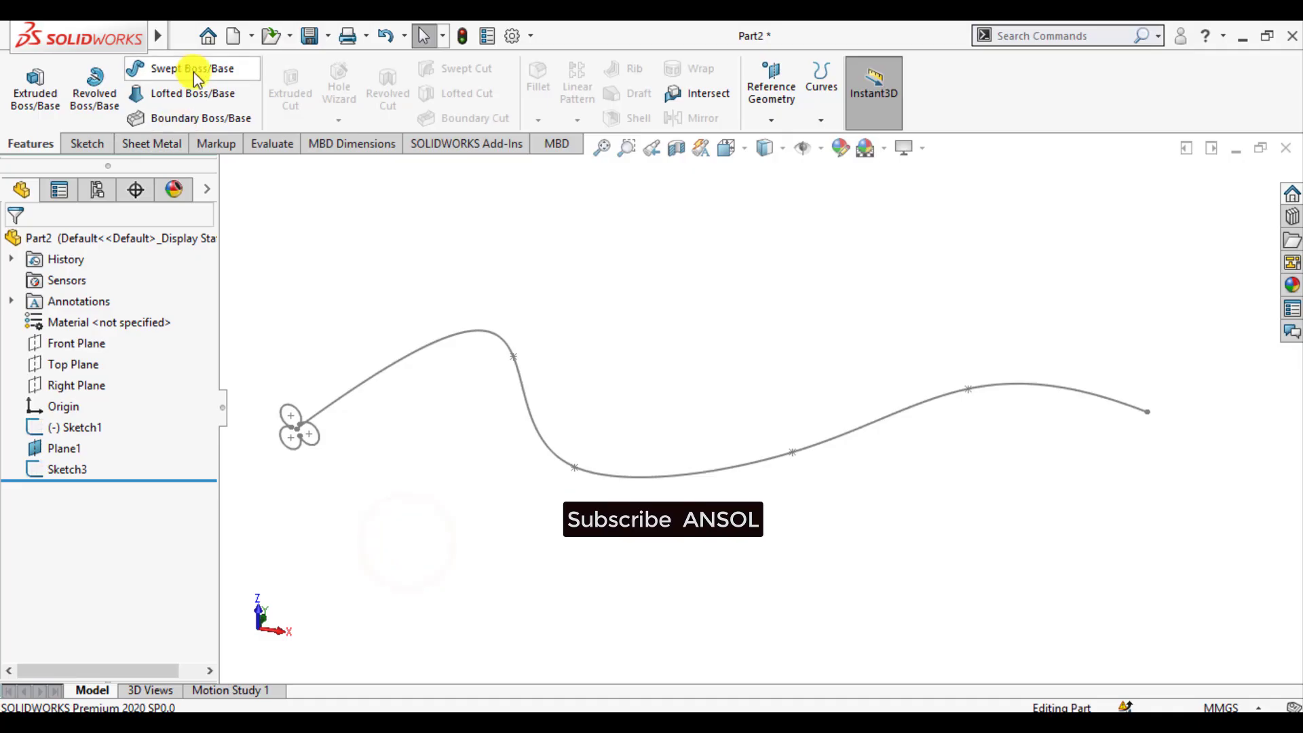
click(193, 68)
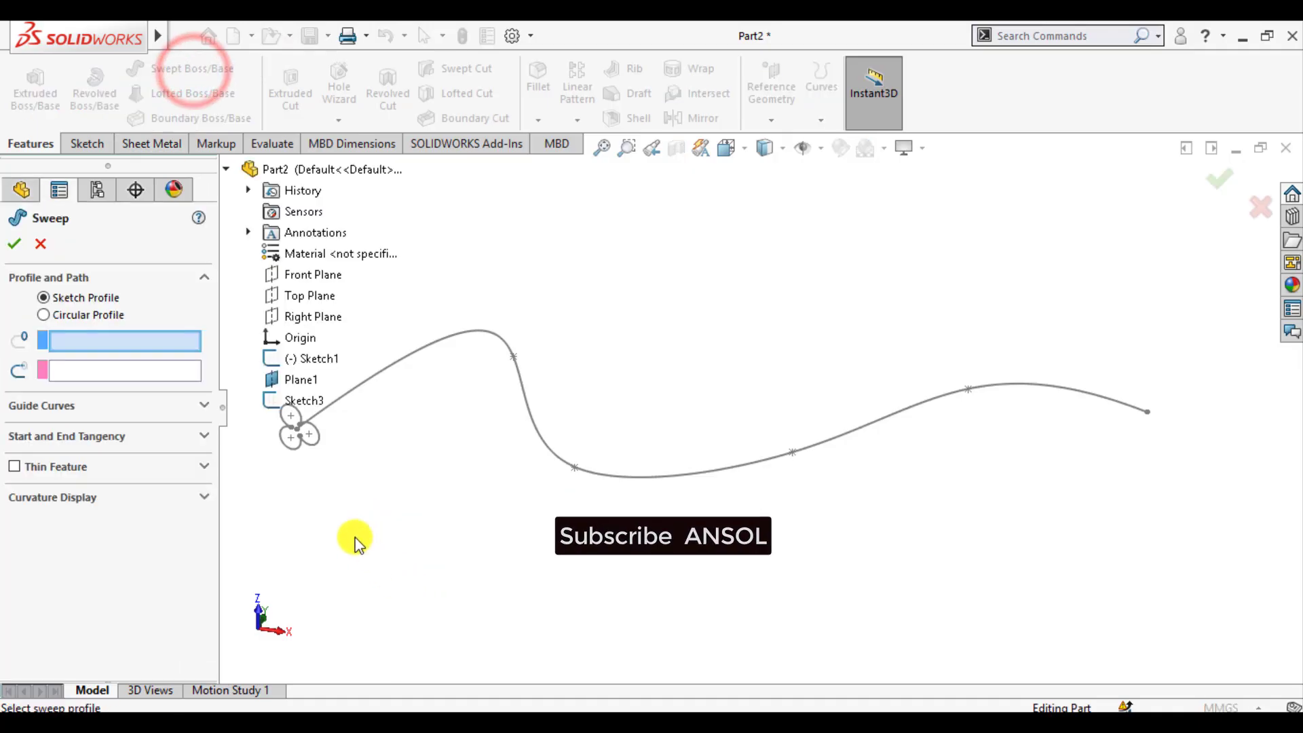
click(278, 408)
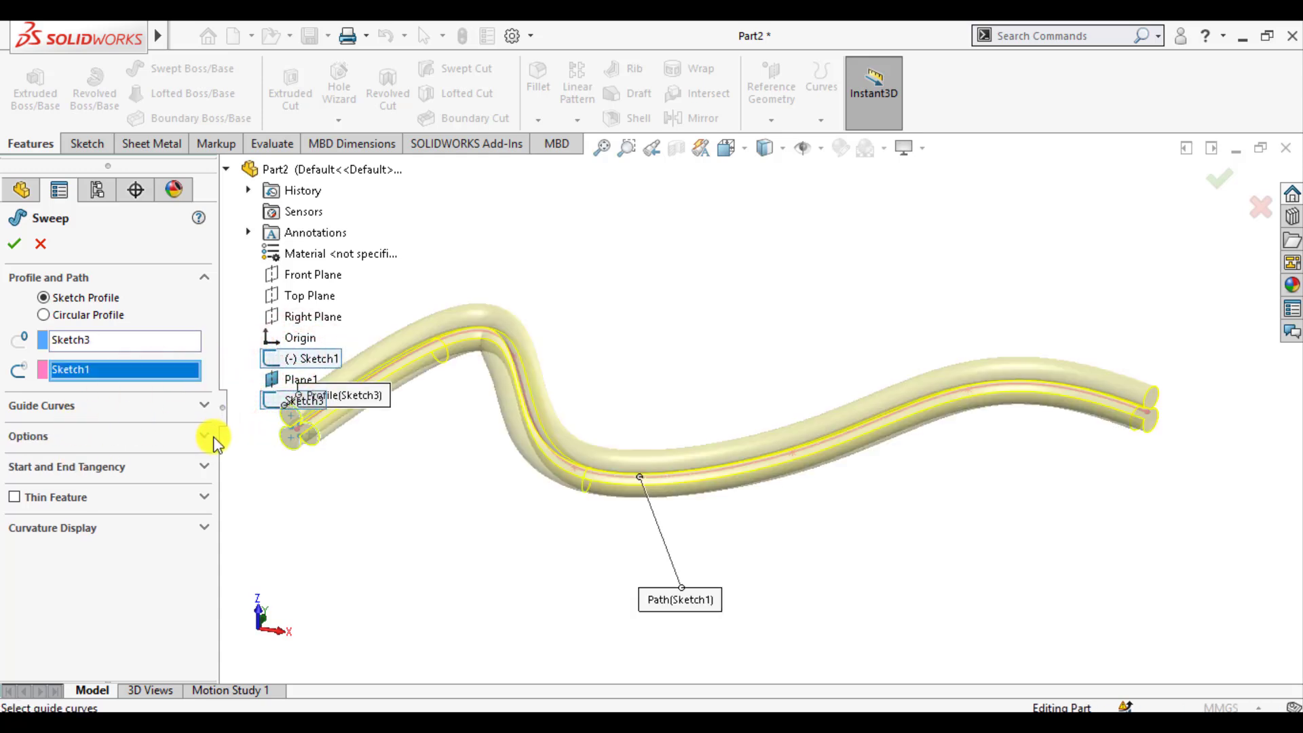
Set the sweep's profile twist to Specify Twist Value, controlled in revolutions, with 3 revolutions
click(101, 438)
click(88, 515)
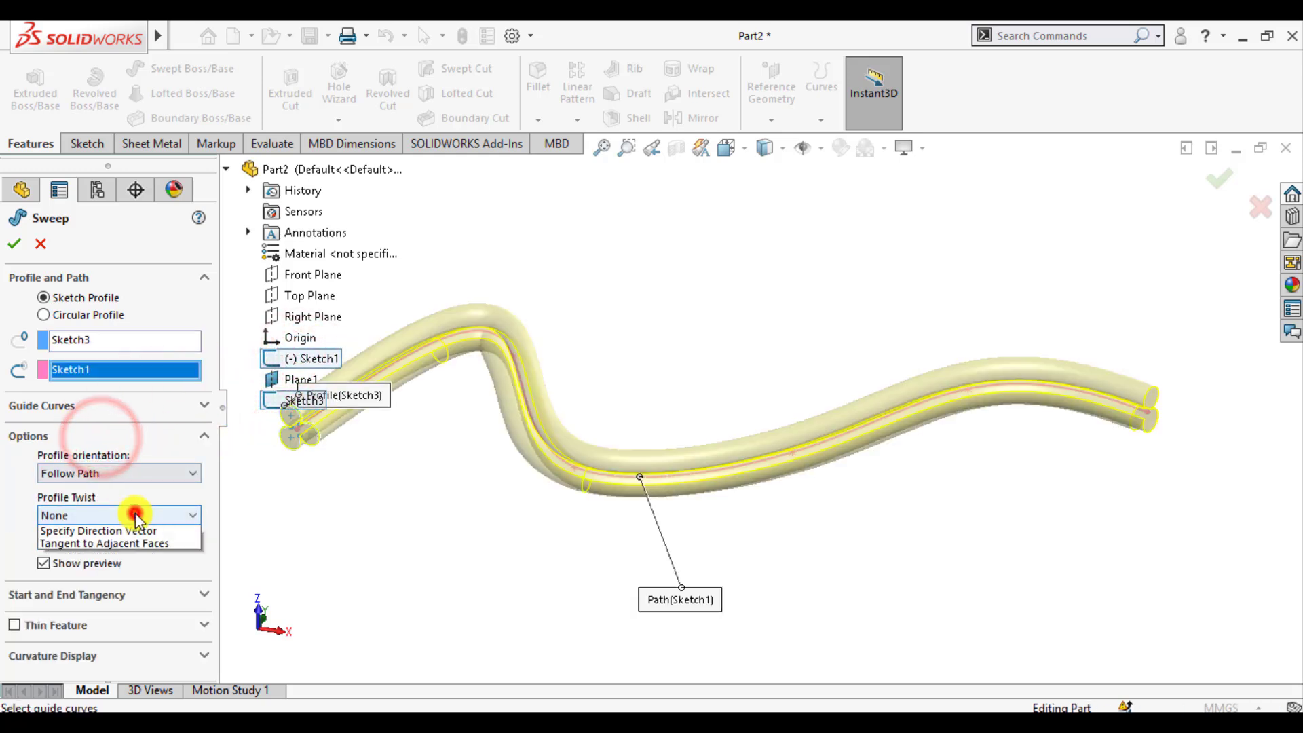
click(112, 537)
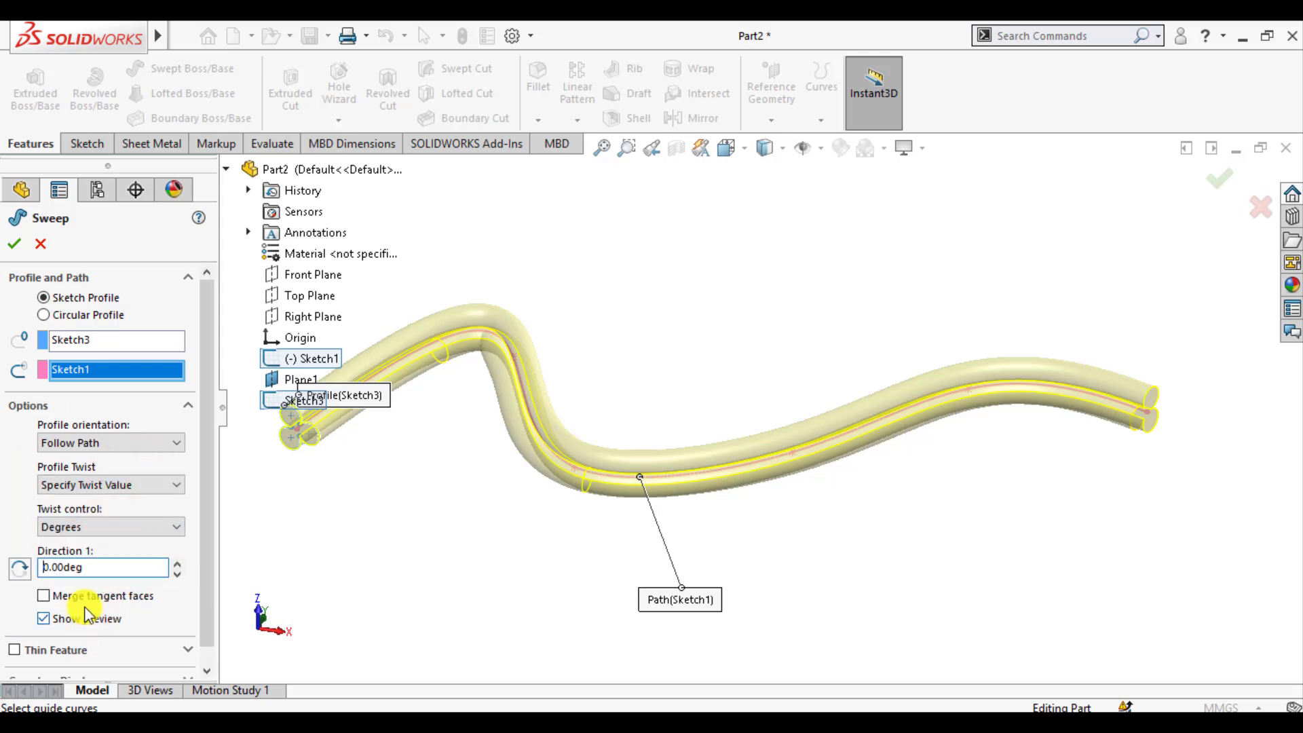
click(145, 526)
click(75, 567)
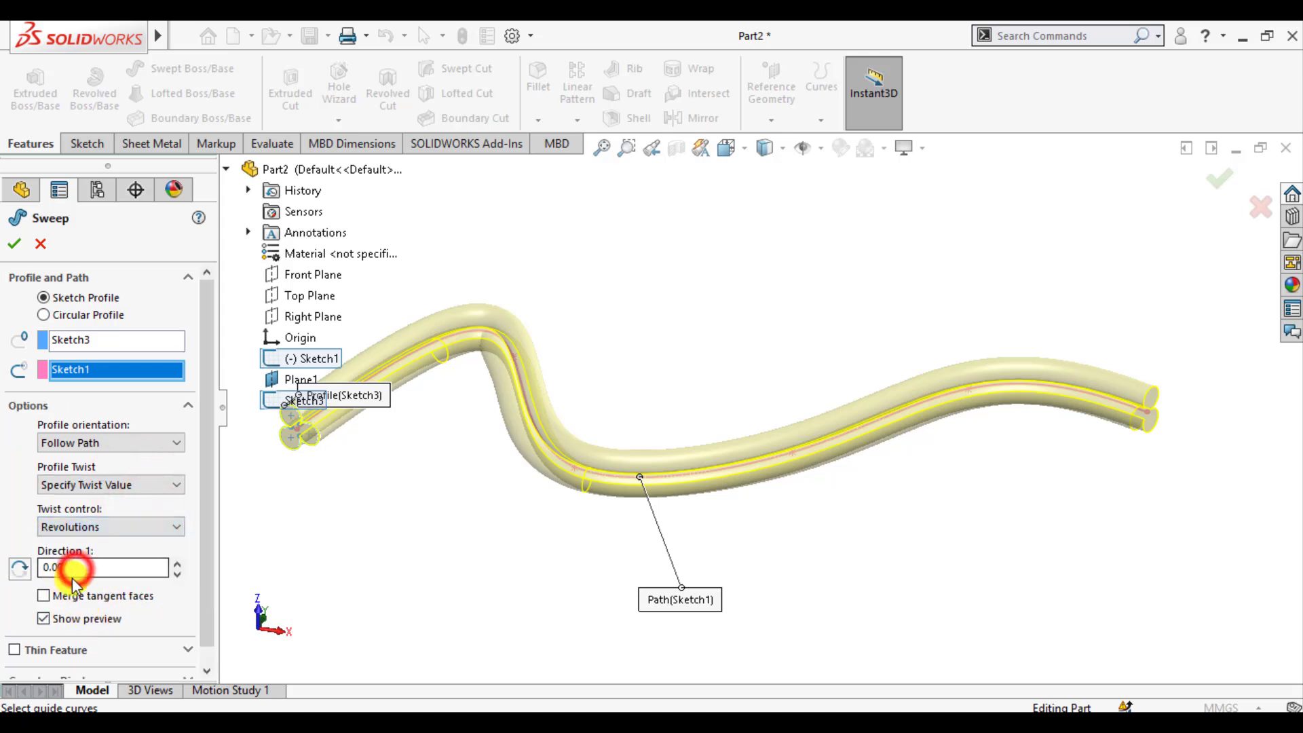
double_click(95, 567)
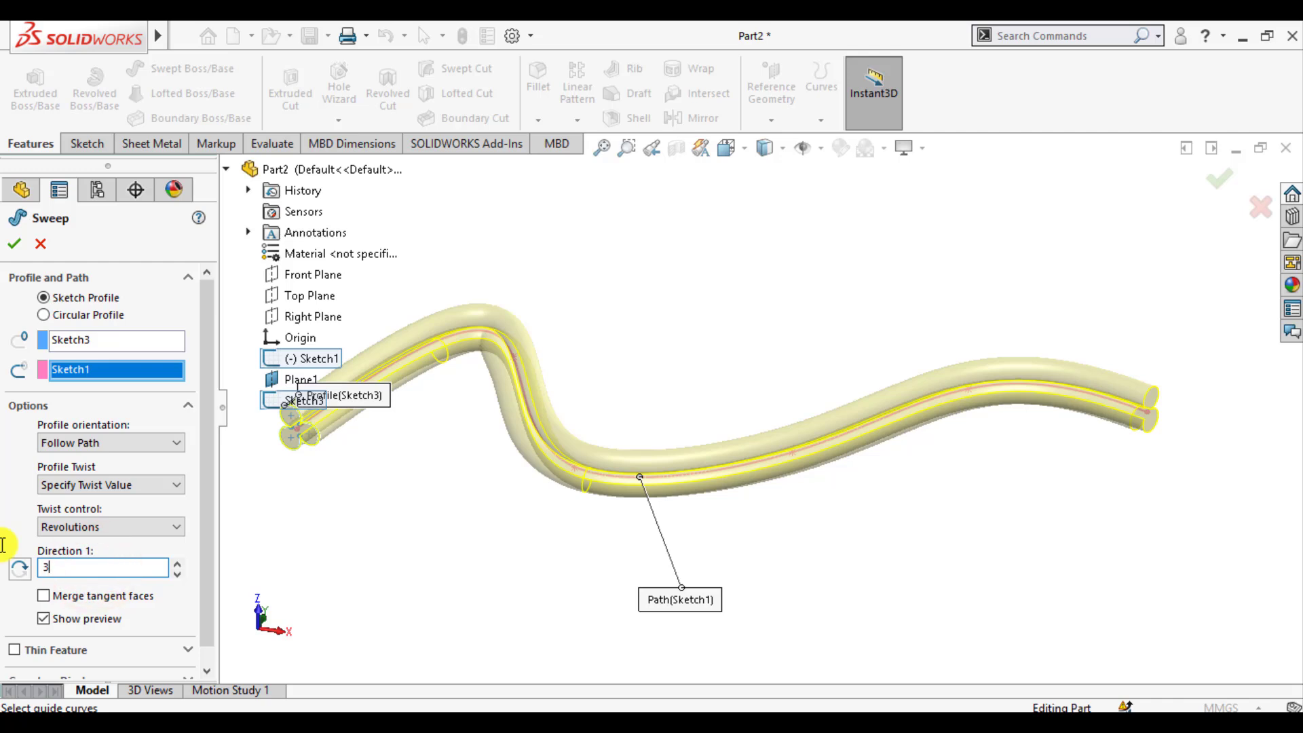
text(3)
key(Return)
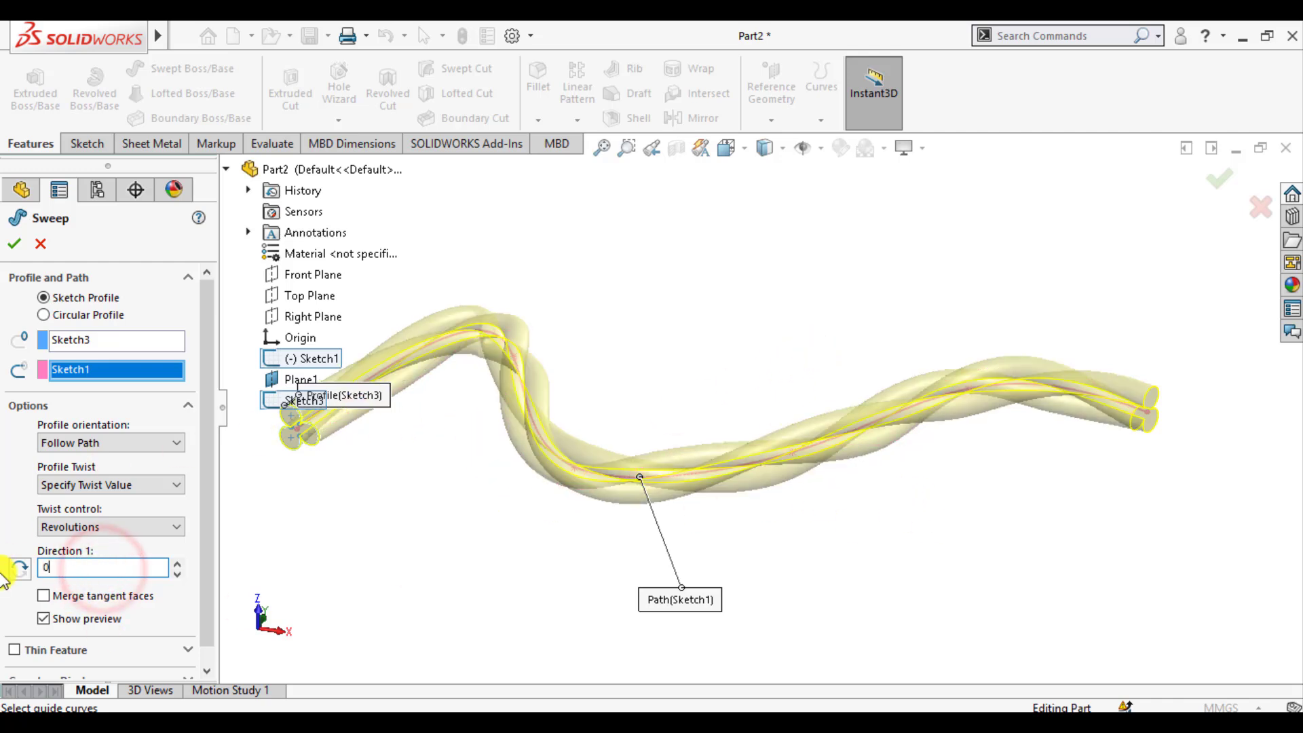
Try twist values of 0, 1 and 2 revolutions in the sweep preview
key(Return)
double_click(127, 567)
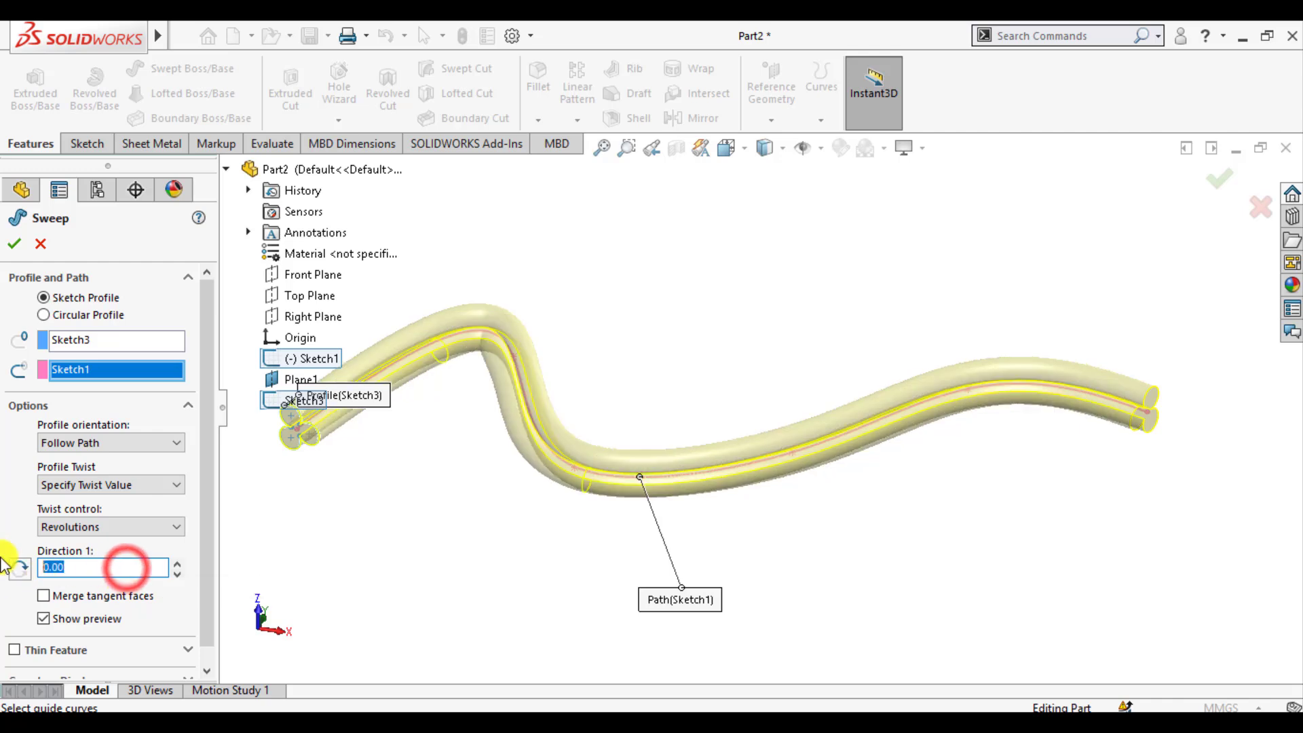
text(1)
key(Return)
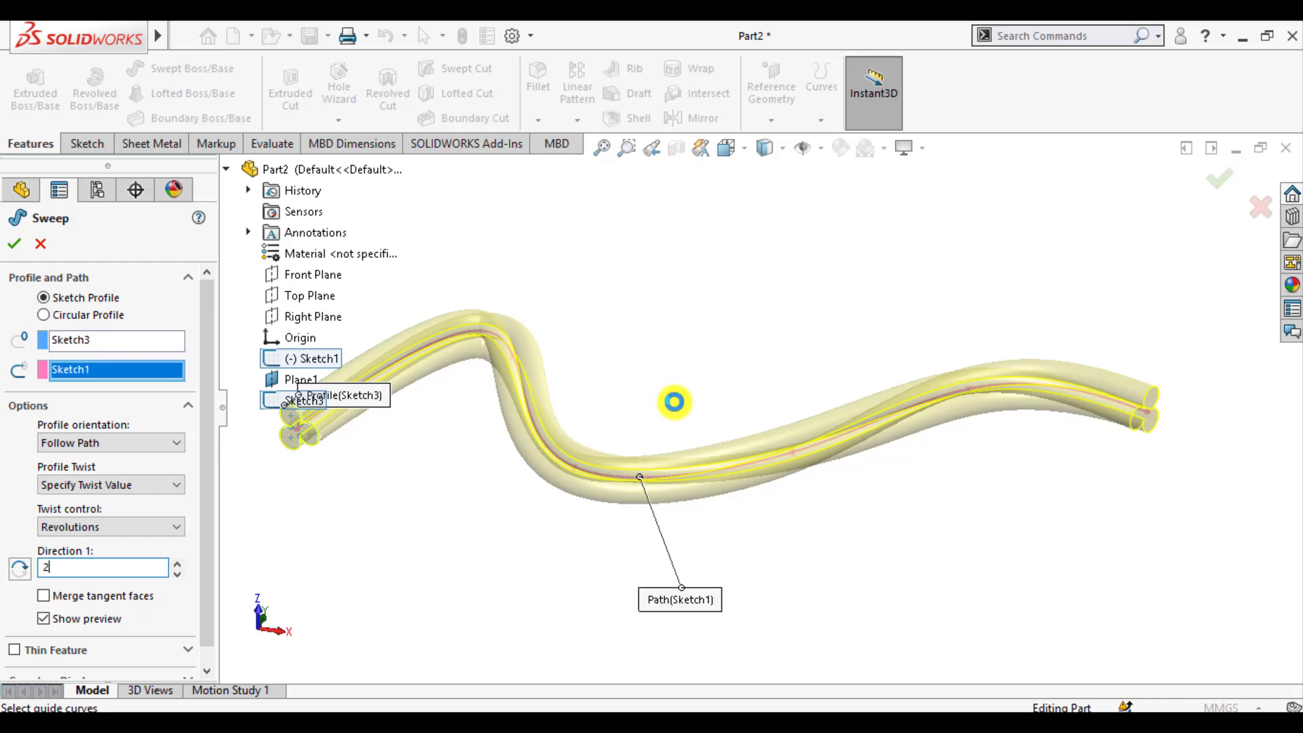
key(Return)
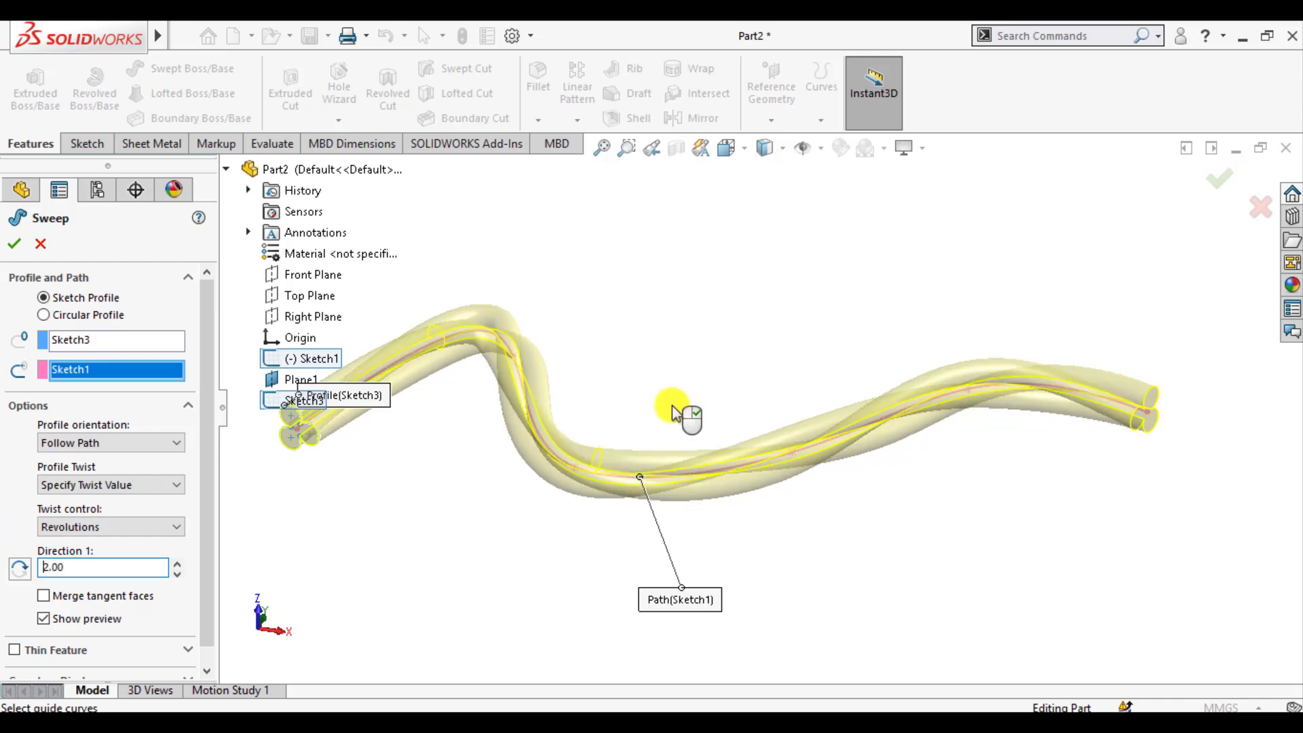
Set the twist to 3 revolutions and create the sweep
click(177, 563)
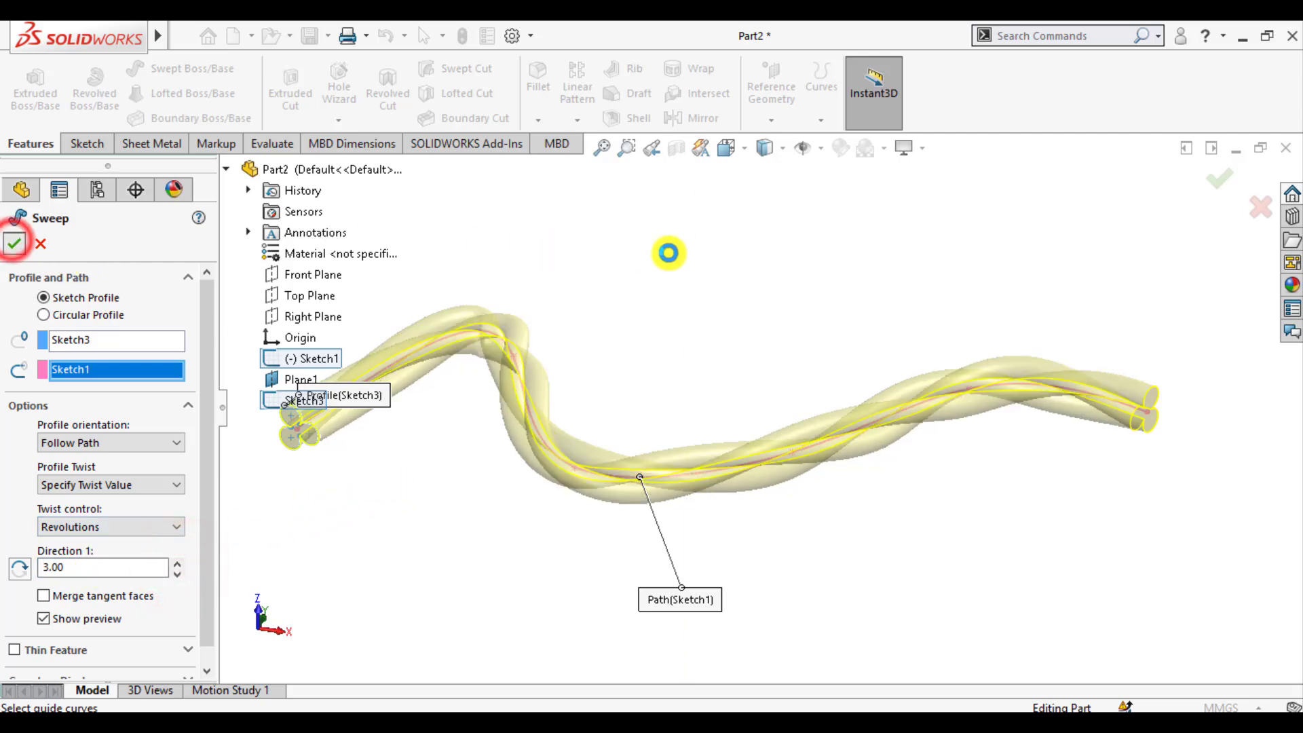
key(Return)
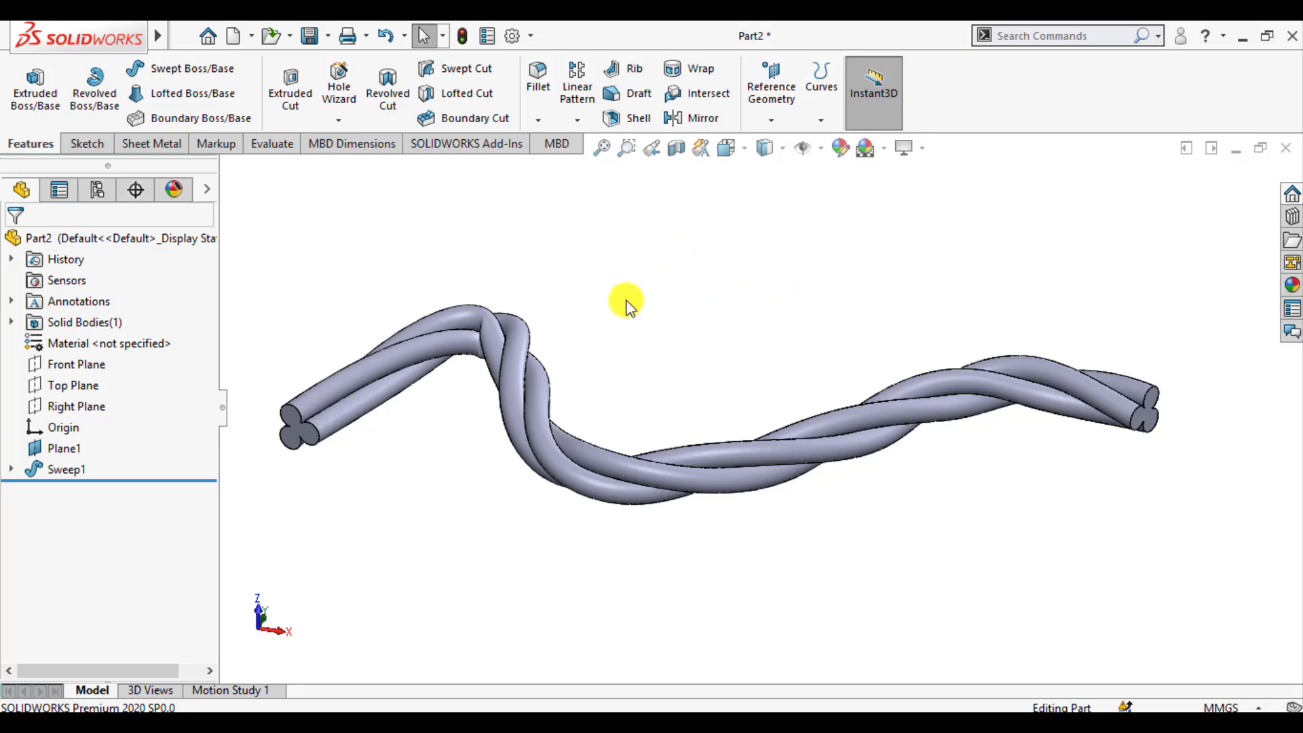
Colour the face of the middle strand before the sweep's first bend light red from the standard palette
click(364, 370)
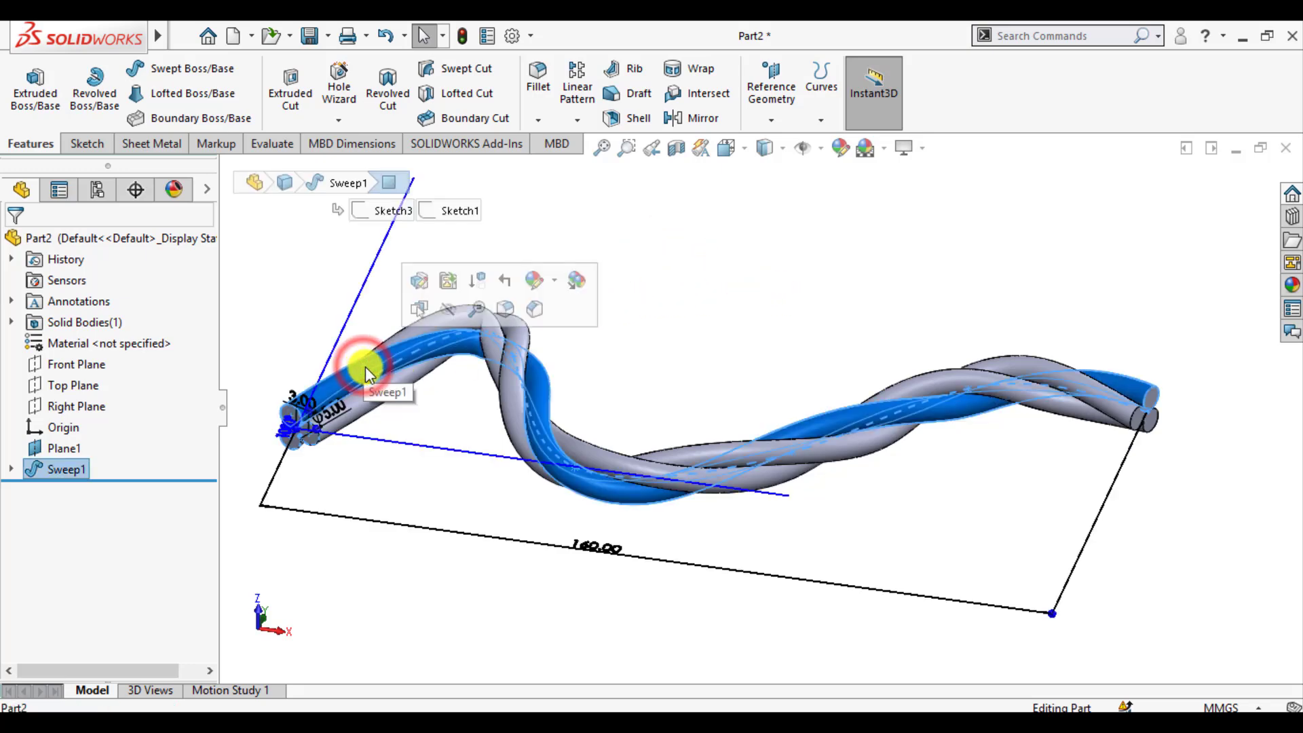
click(553, 284)
click(553, 324)
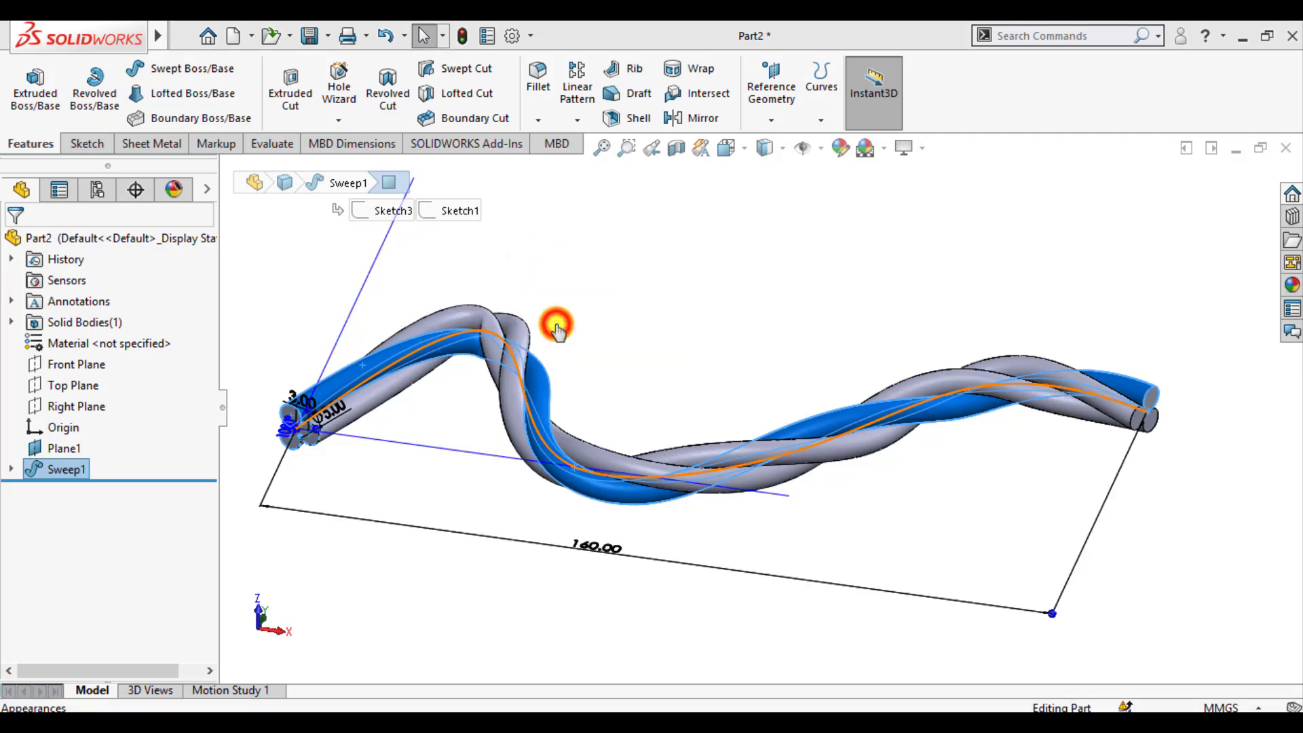
click(244, 475)
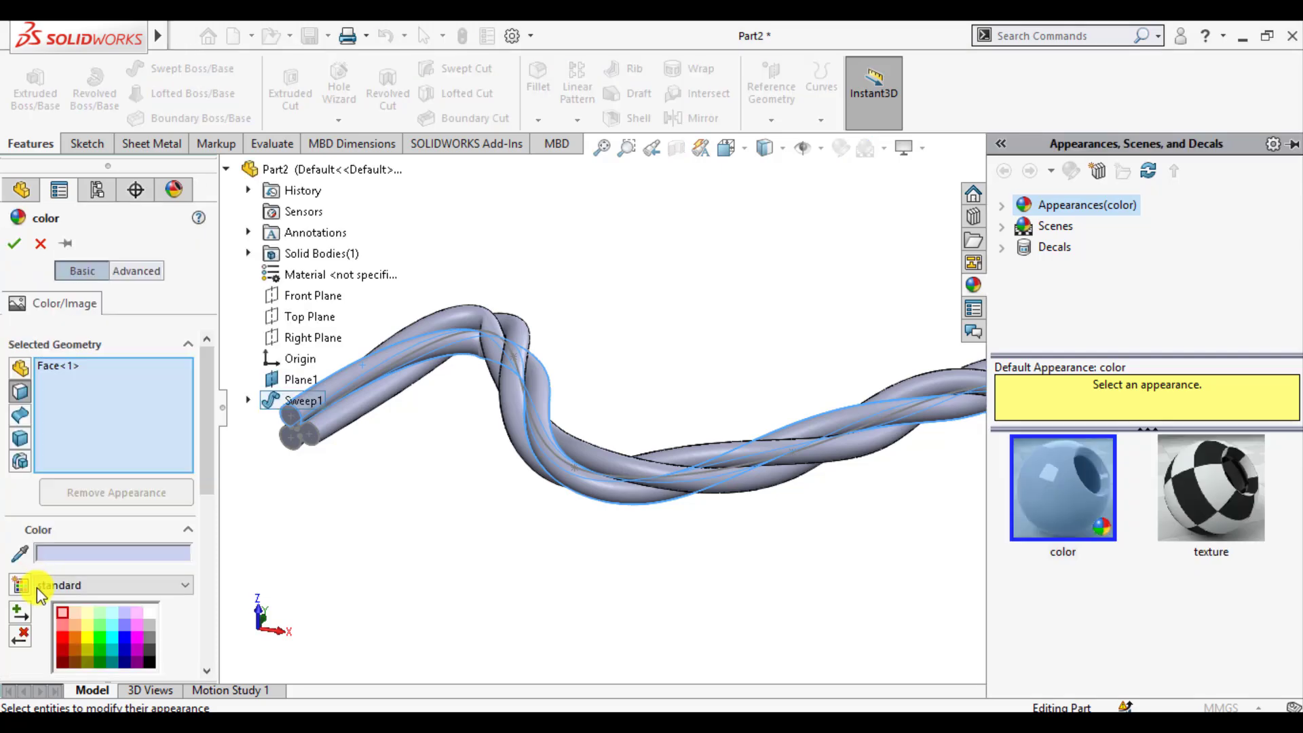
click(59, 613)
click(60, 623)
click(13, 243)
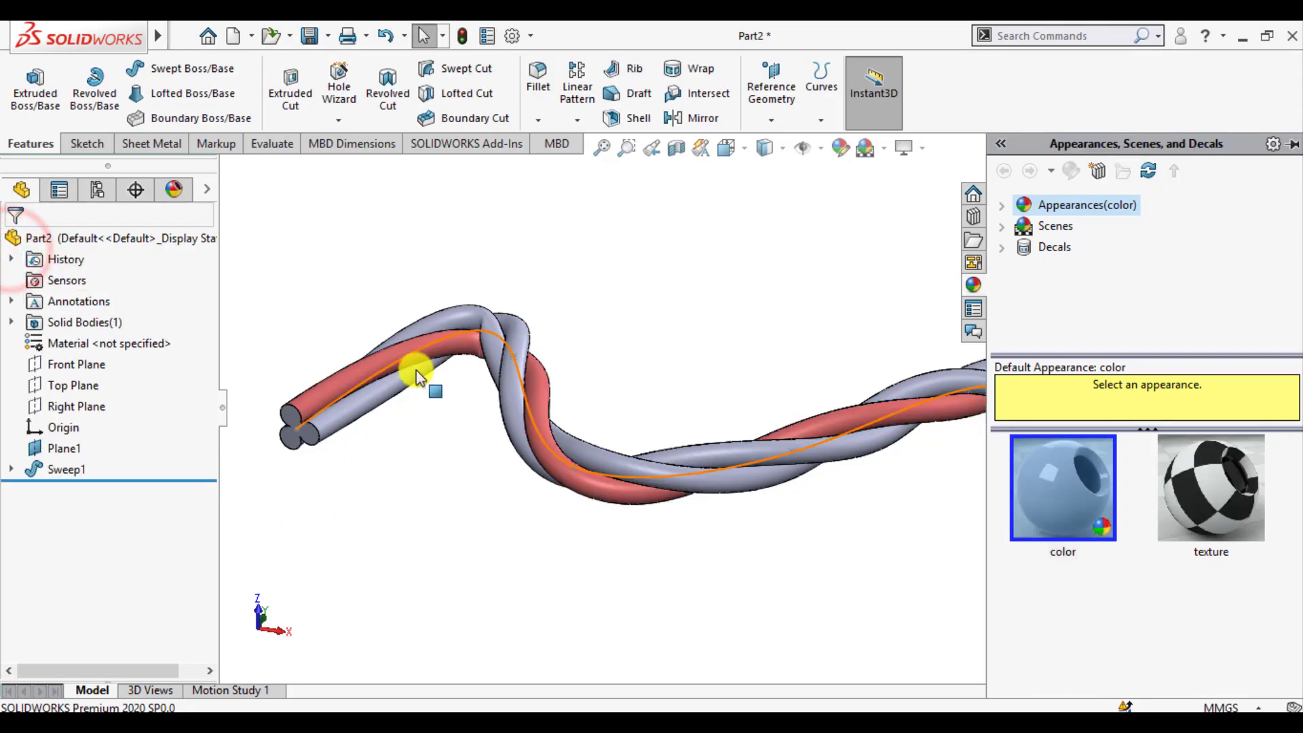
Colour the face of the uppermost strand before the sweep's first bend orange
click(450, 320)
click(632, 239)
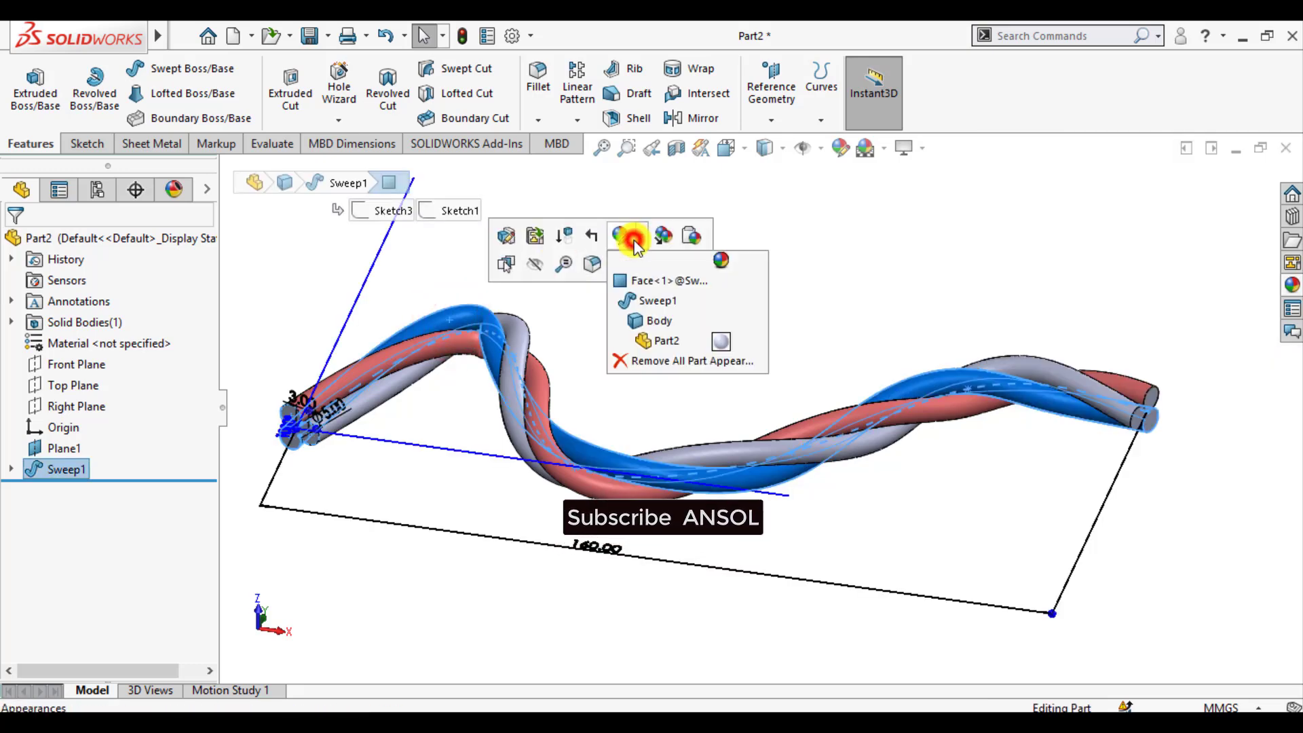
click(644, 280)
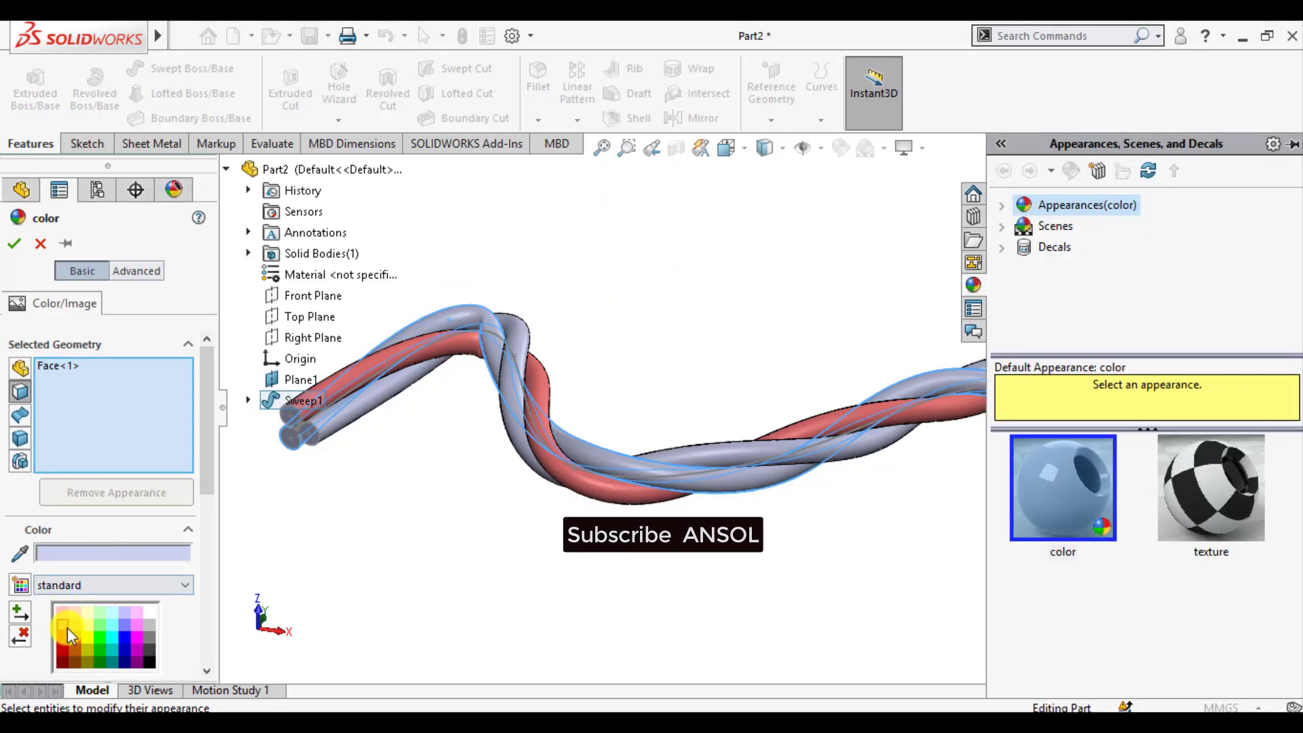
click(68, 629)
click(13, 242)
click(406, 553)
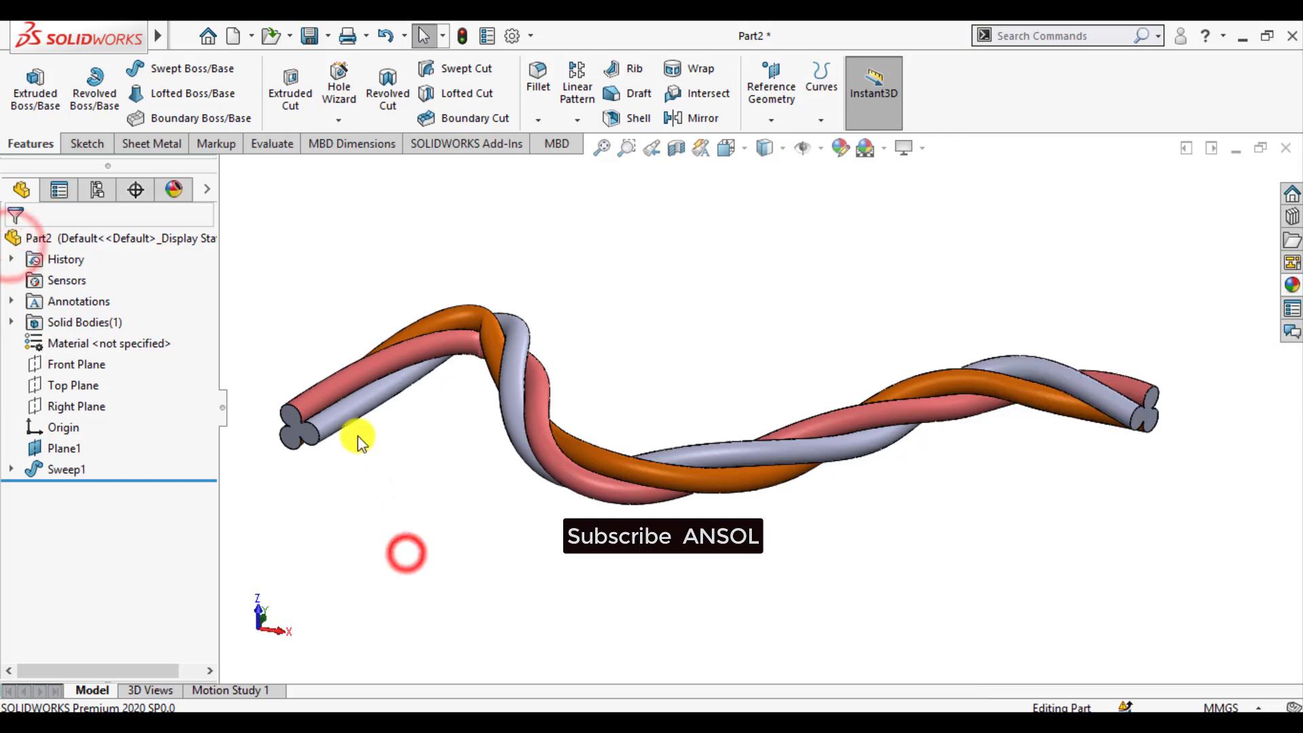
Colour the face of the remaining uncoloured strand yellow
click(350, 417)
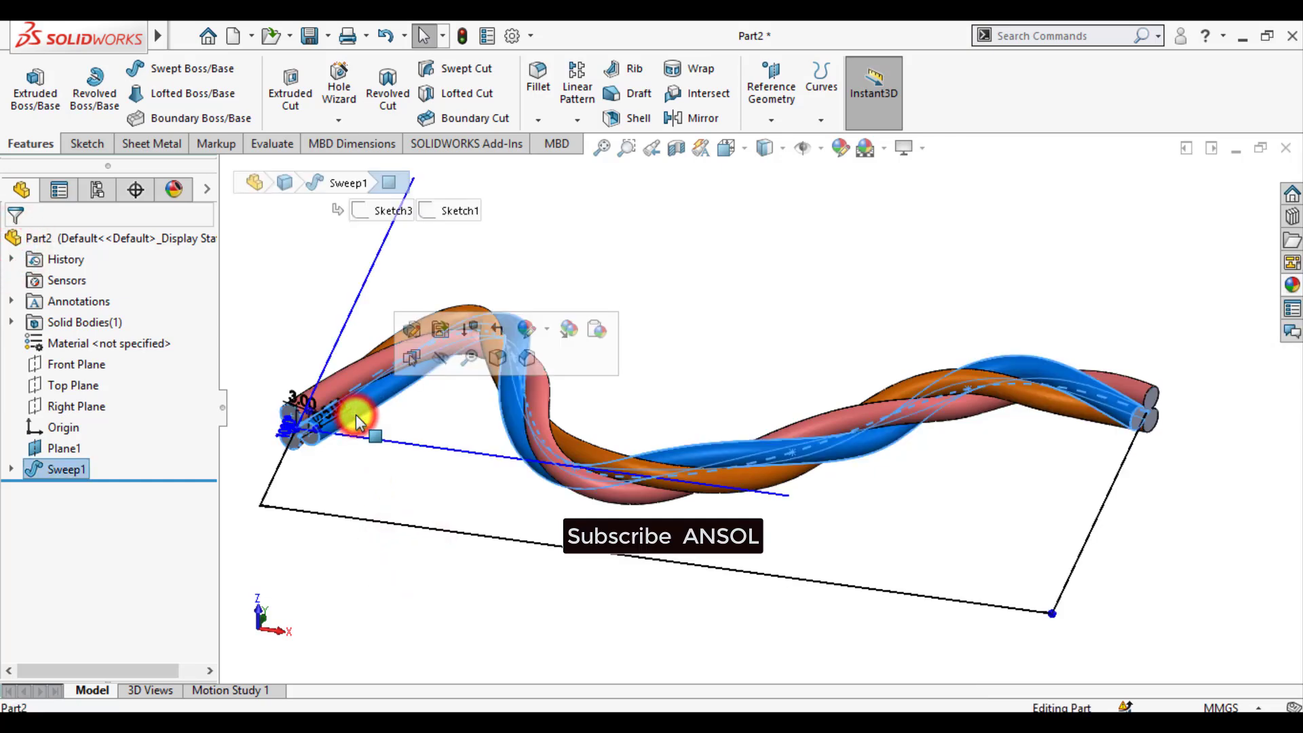
click(548, 333)
click(546, 372)
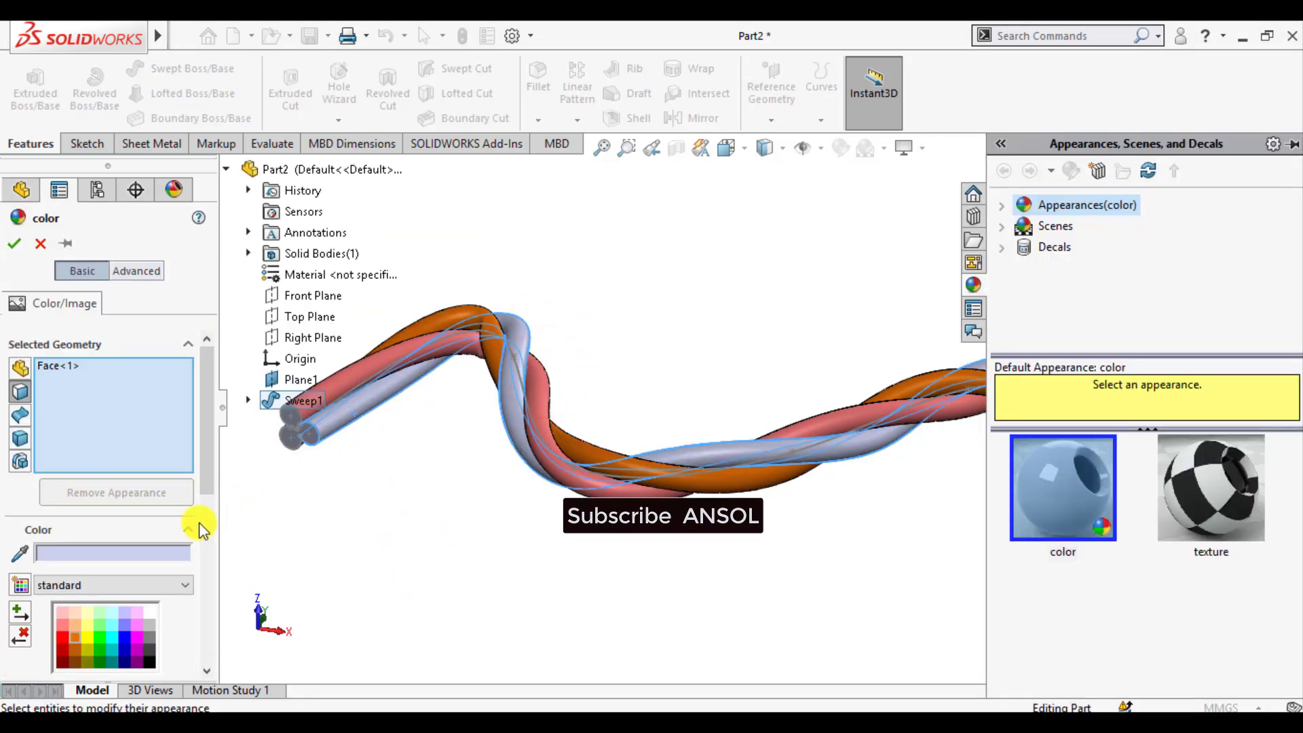
click(87, 641)
click(13, 243)
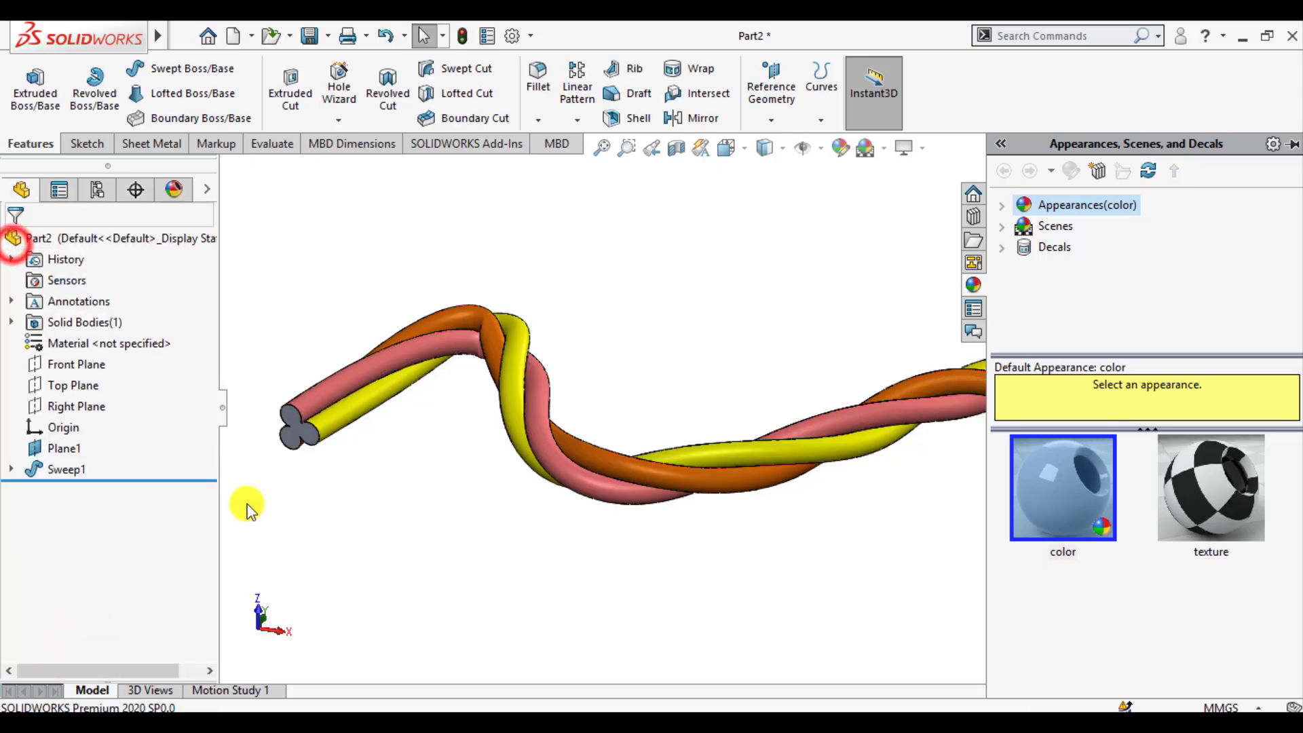
click(377, 566)
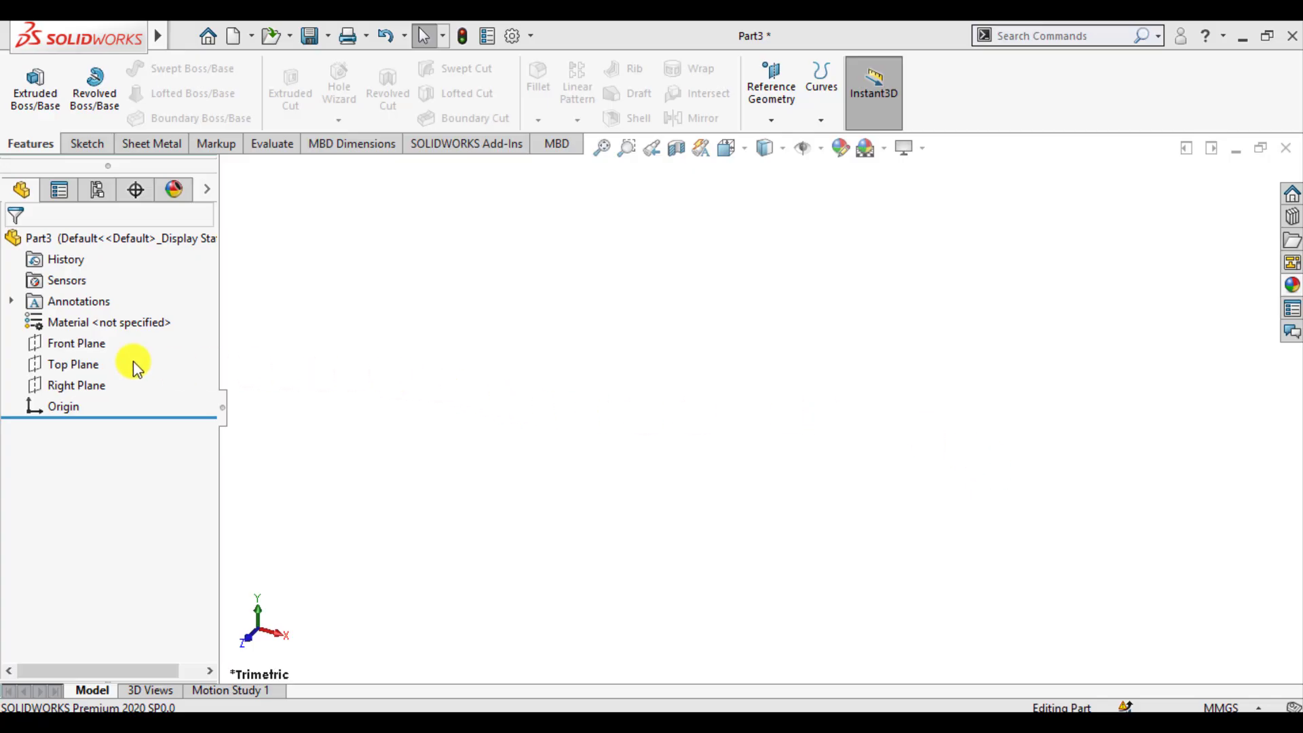
Sketch a circle about 150 mm in diameter on the Front Plane, centred on the origin
click(78, 343)
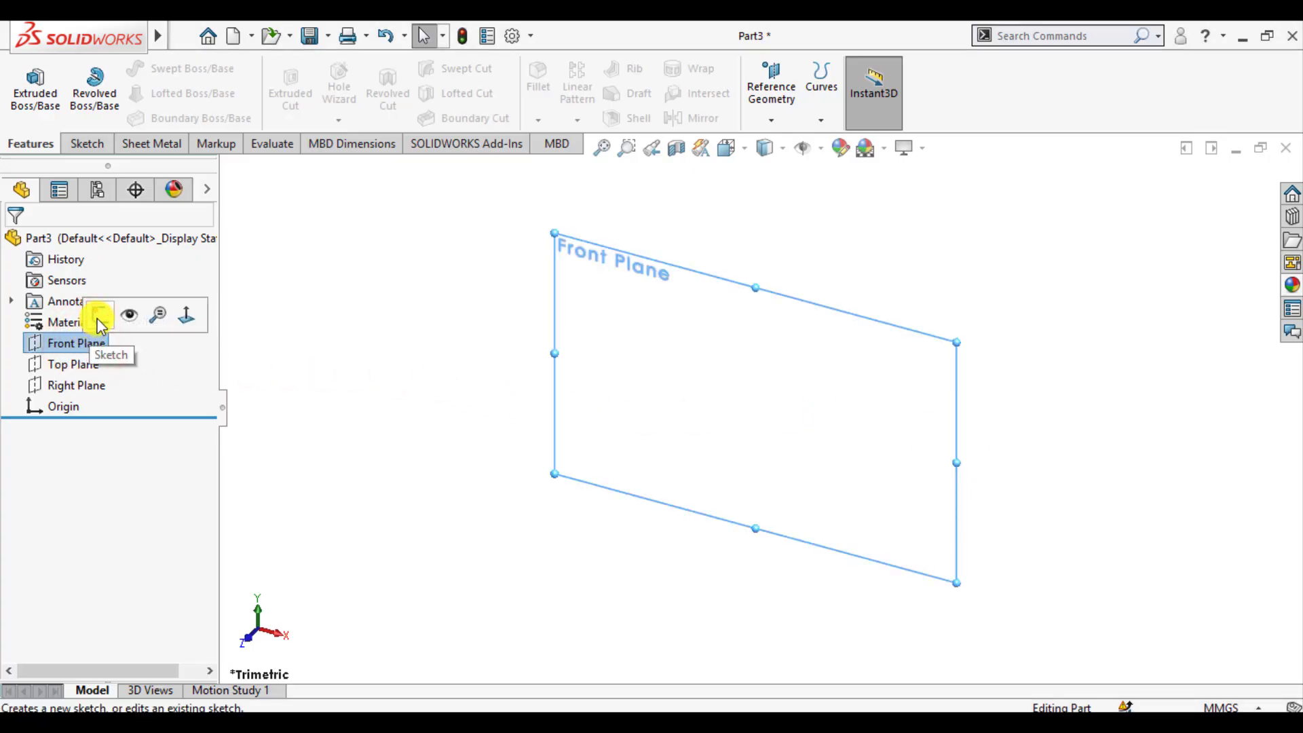
click(99, 317)
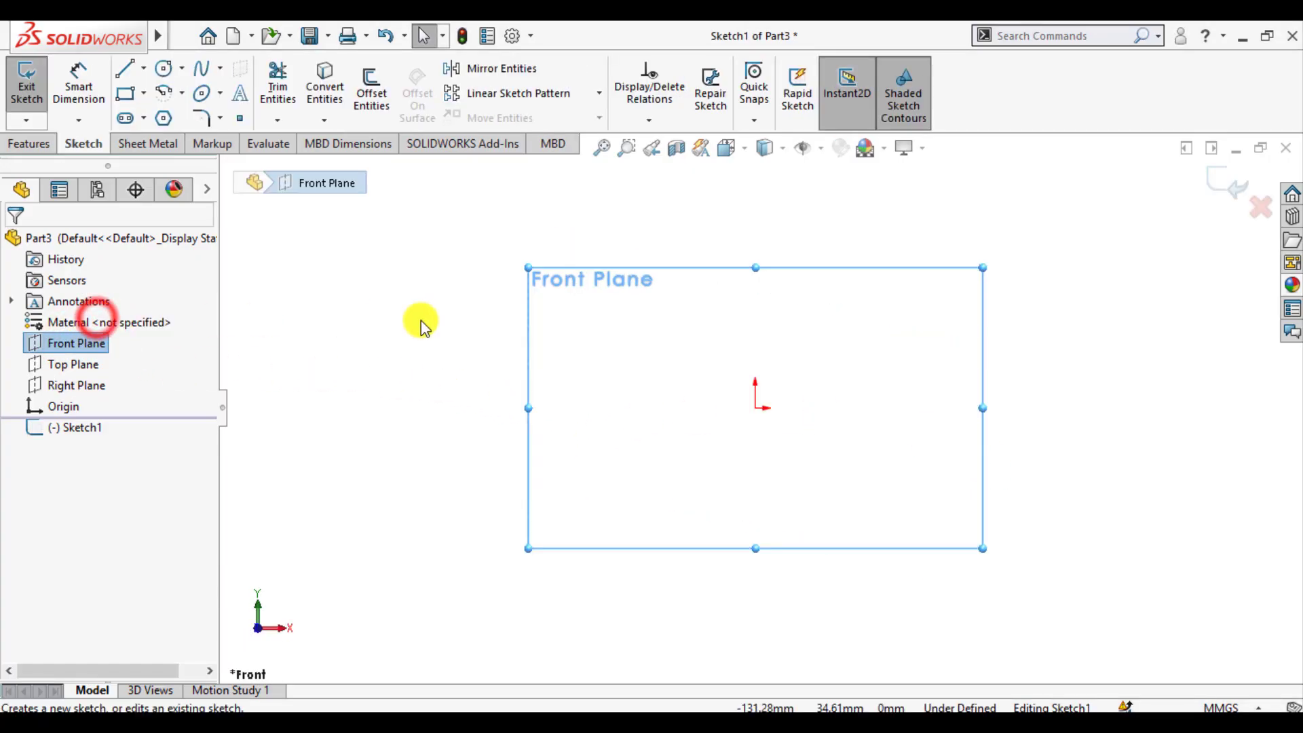
click(164, 70)
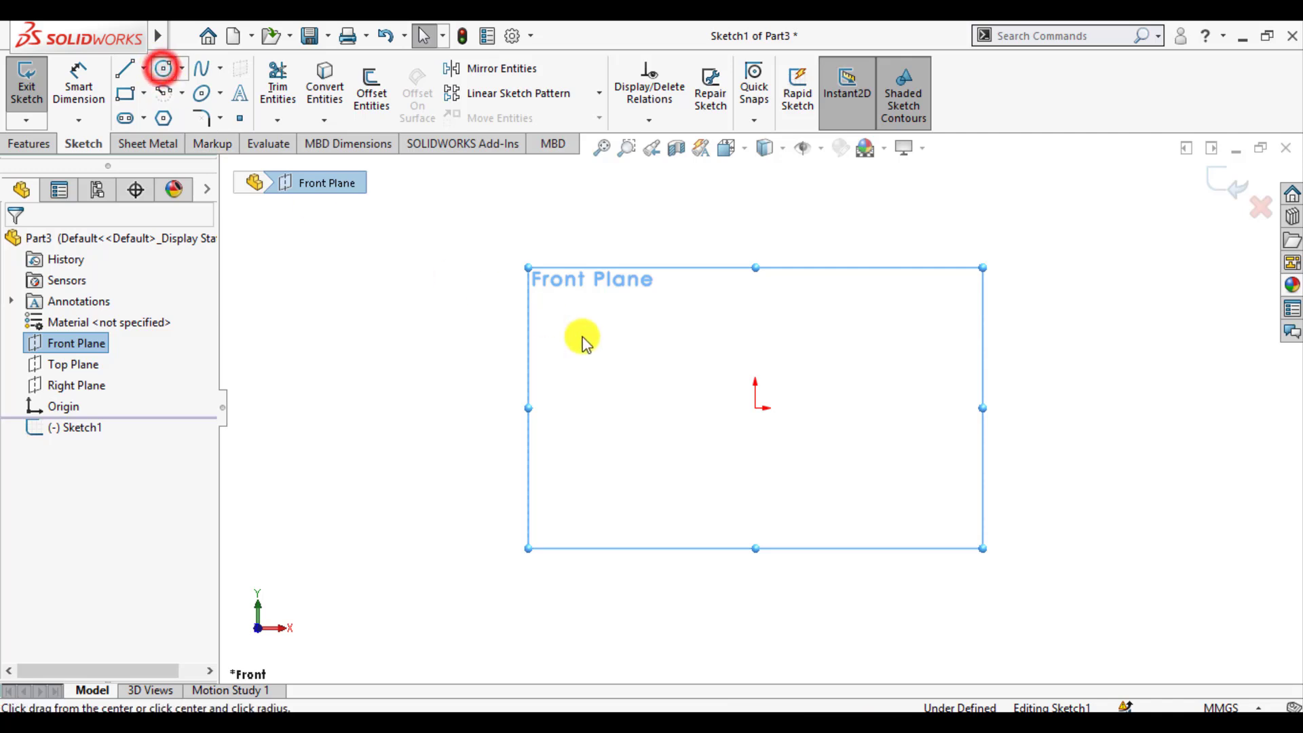
click(756, 408)
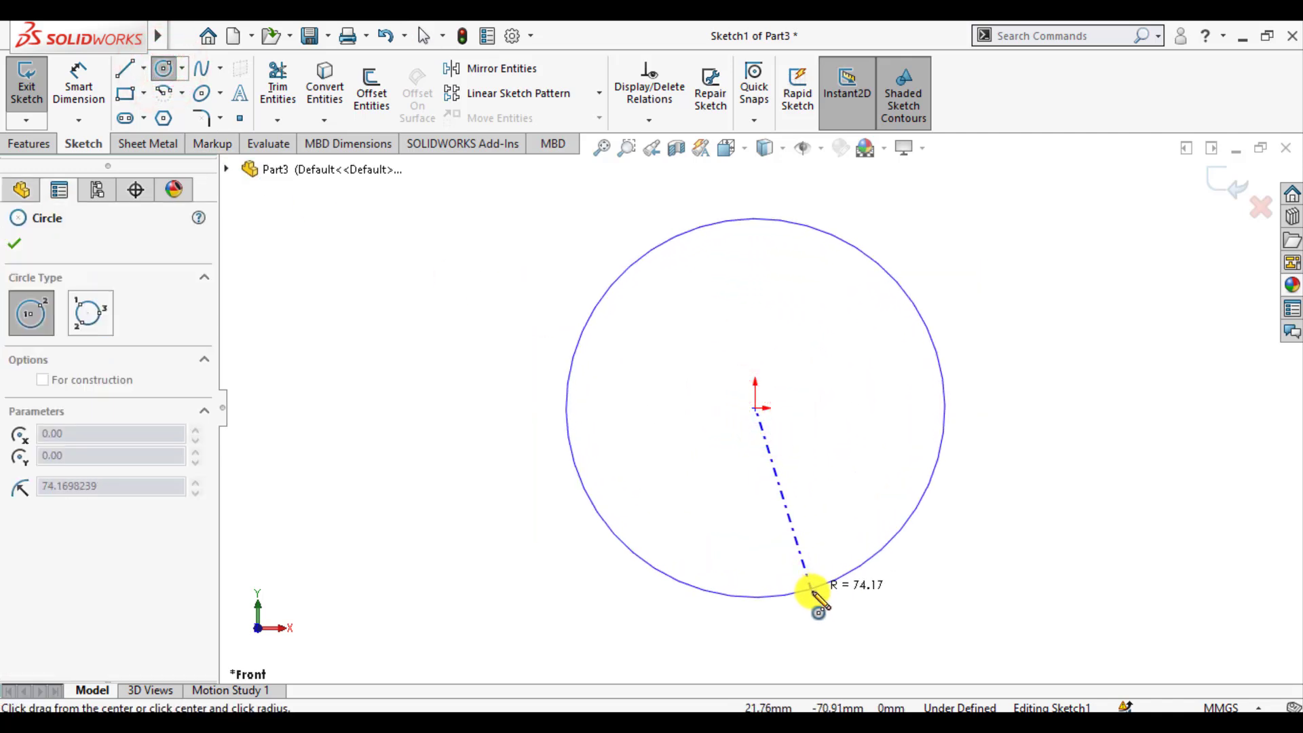
click(812, 591)
click(14, 243)
Dimension the circle's diameter as 100 mm and exit the sketch
click(76, 66)
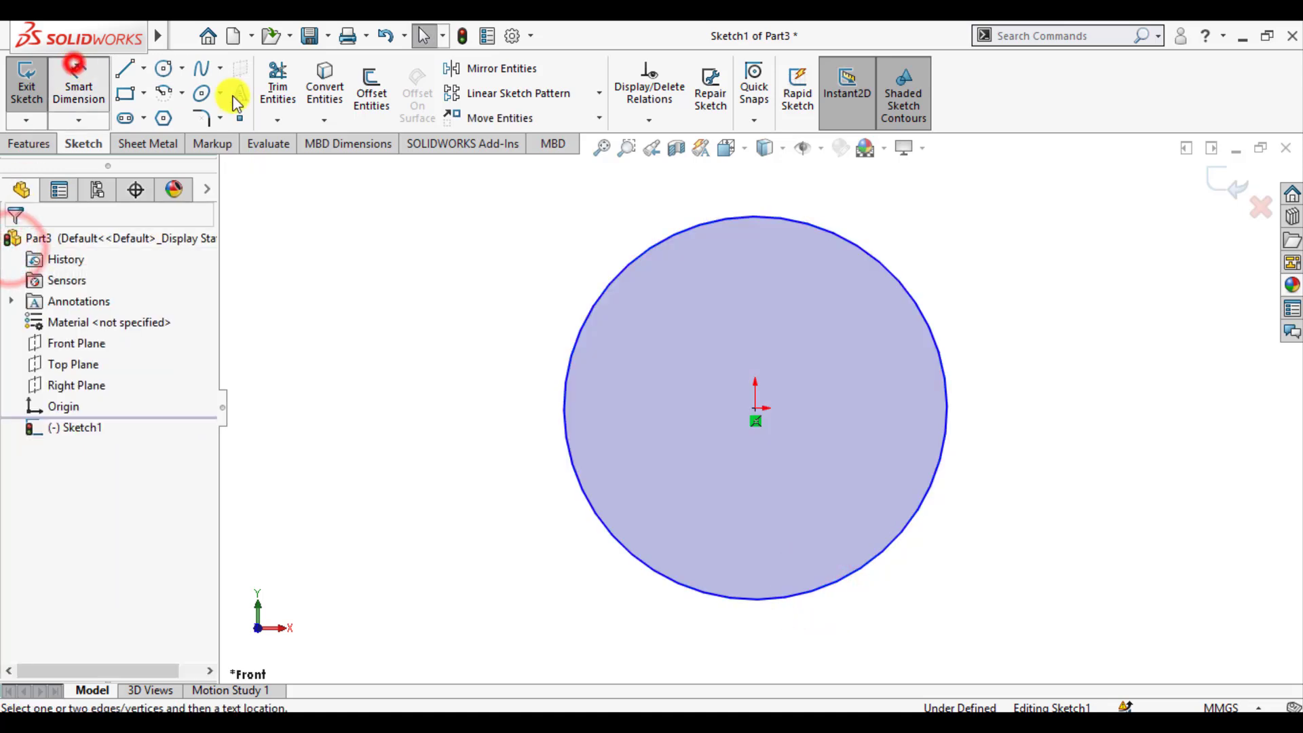
click(911, 290)
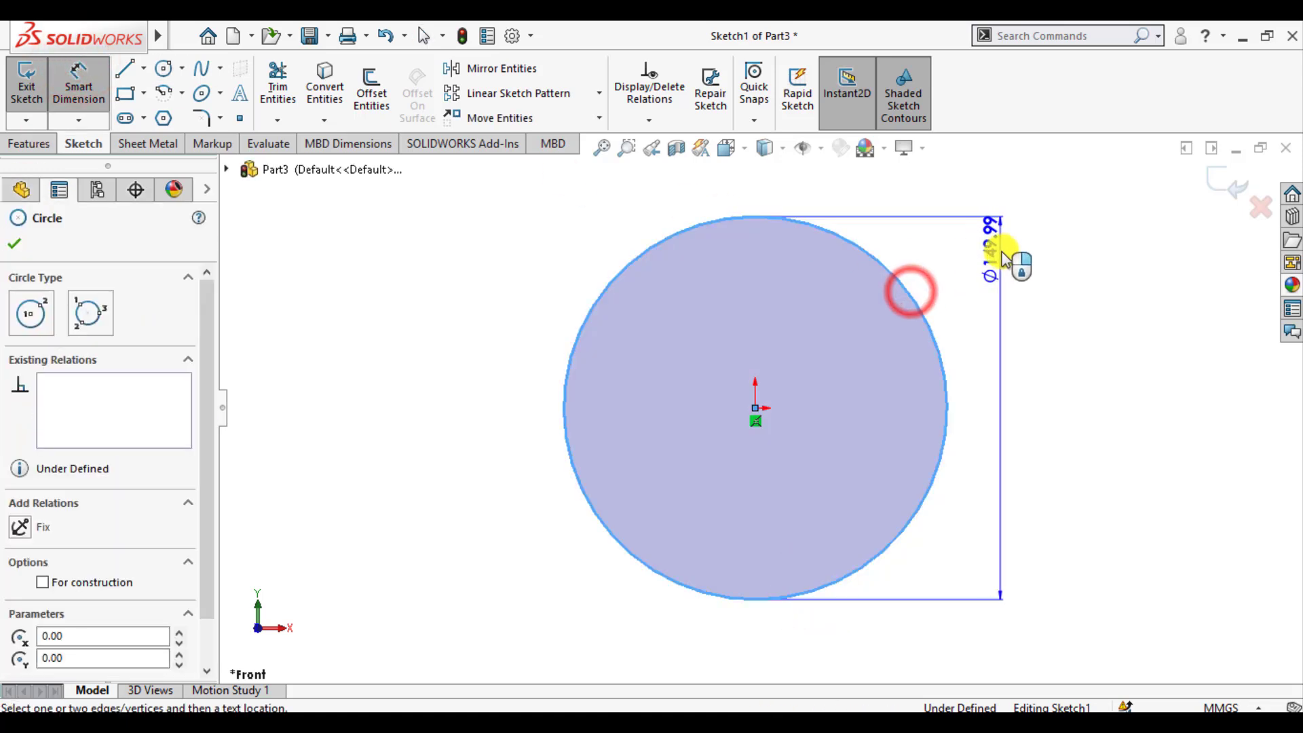
click(1001, 251)
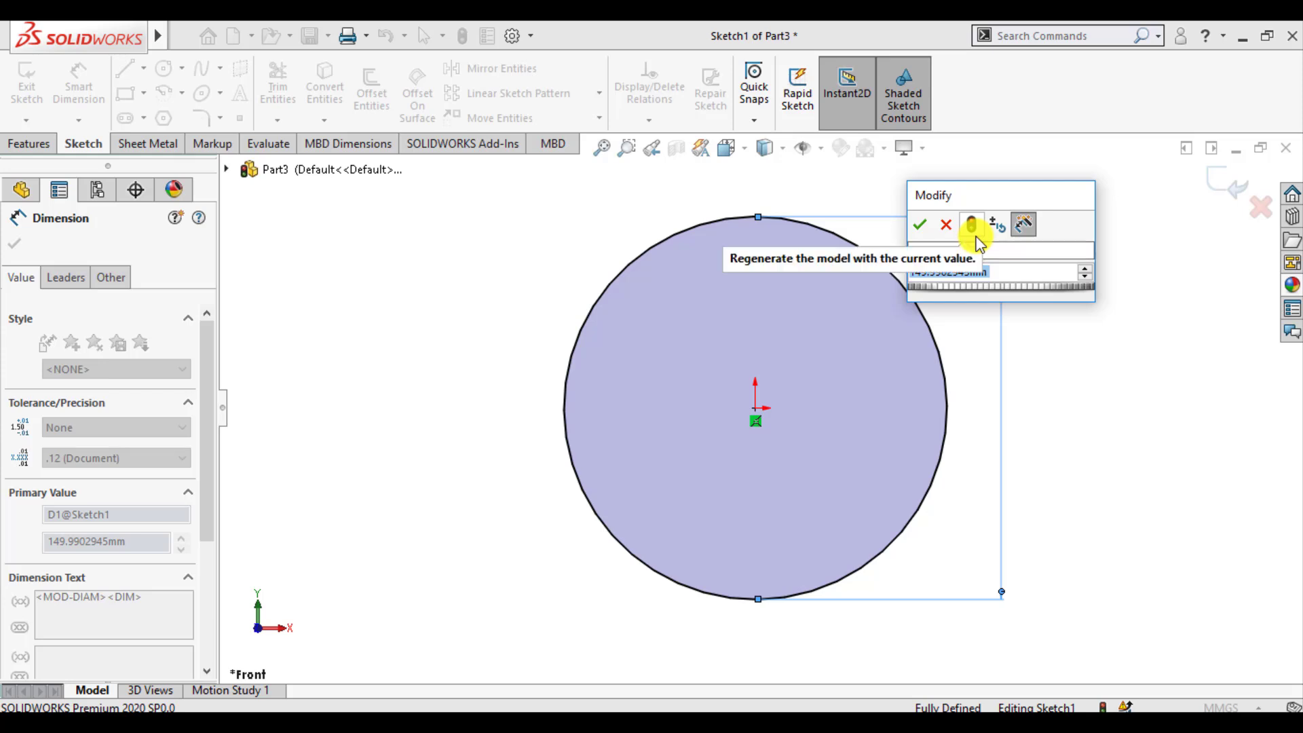
text(100)
key(Return)
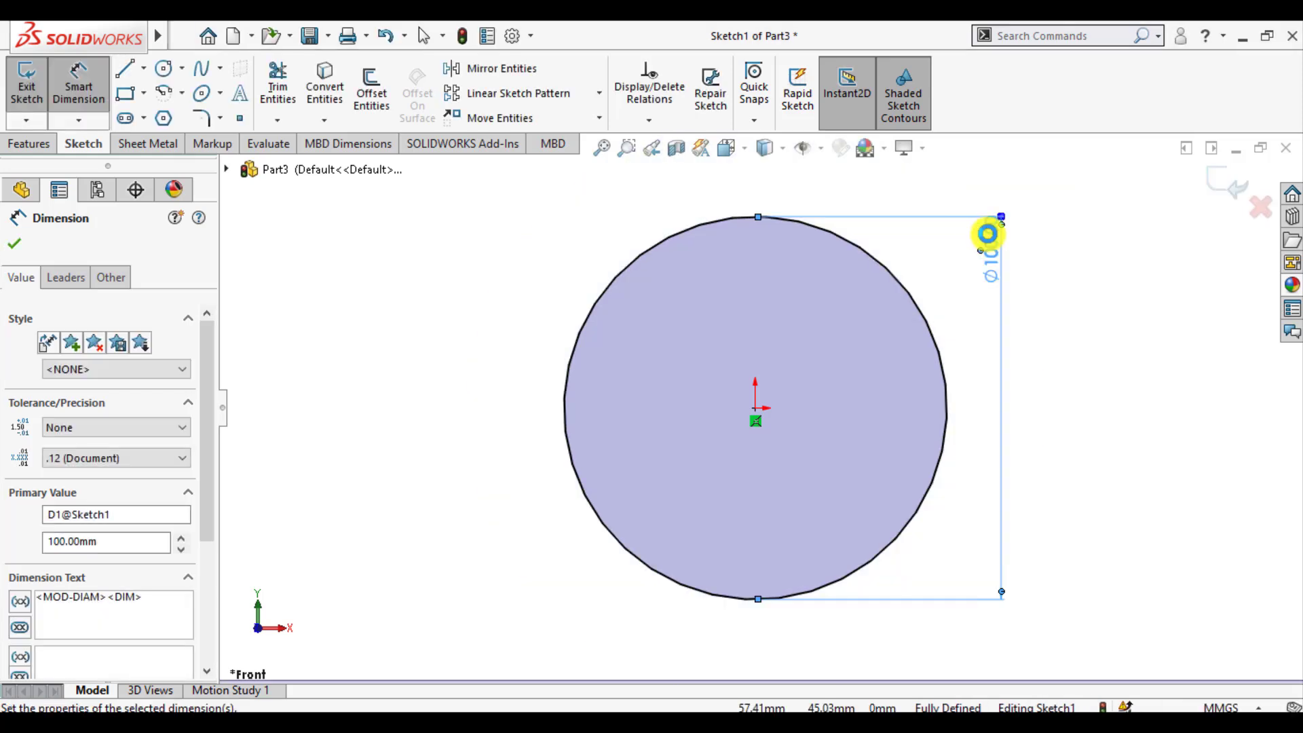
click(15, 246)
click(410, 429)
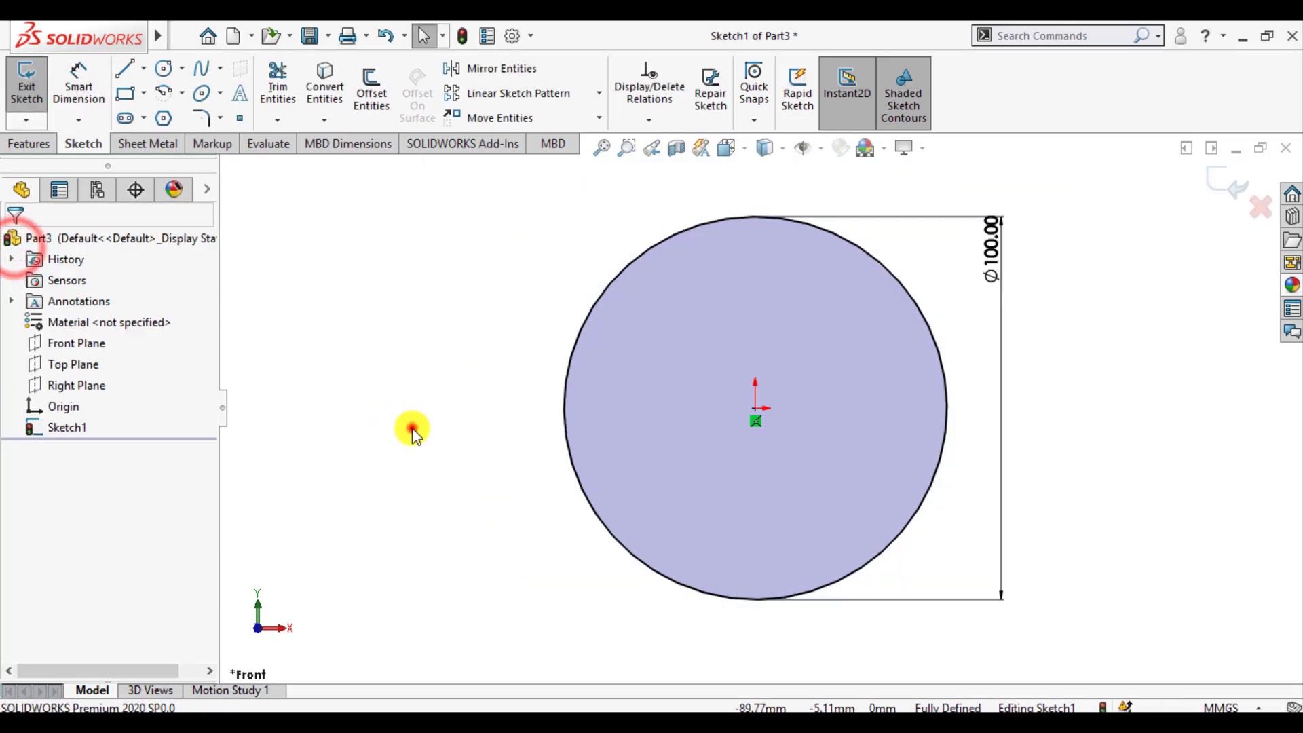
click(1243, 191)
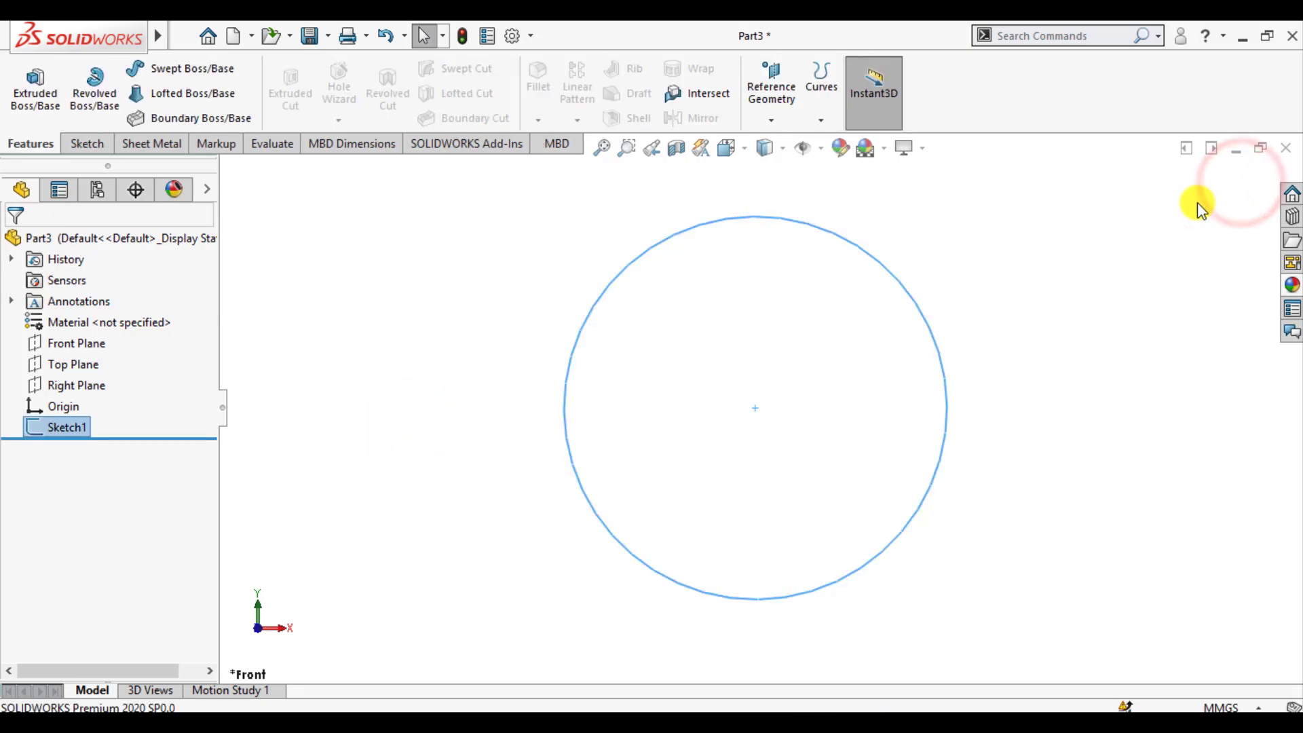
click(53, 365)
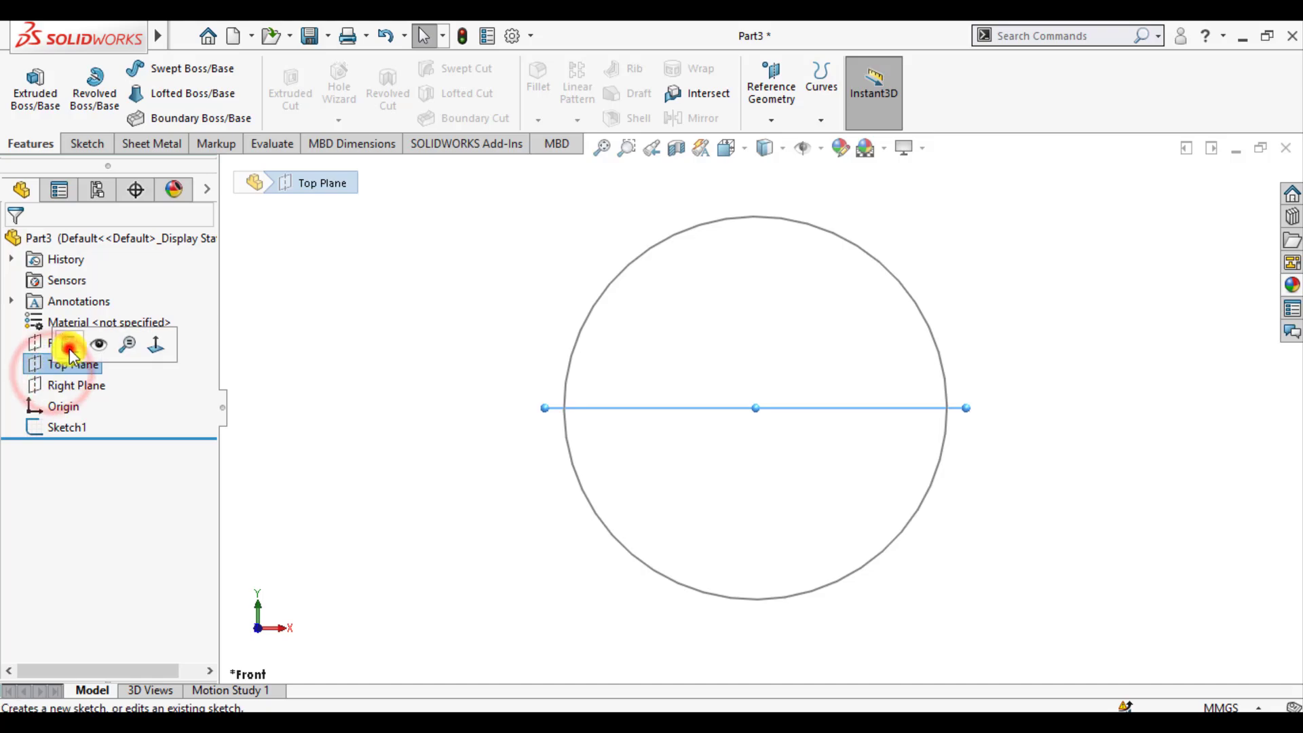
click(68, 346)
click(749, 152)
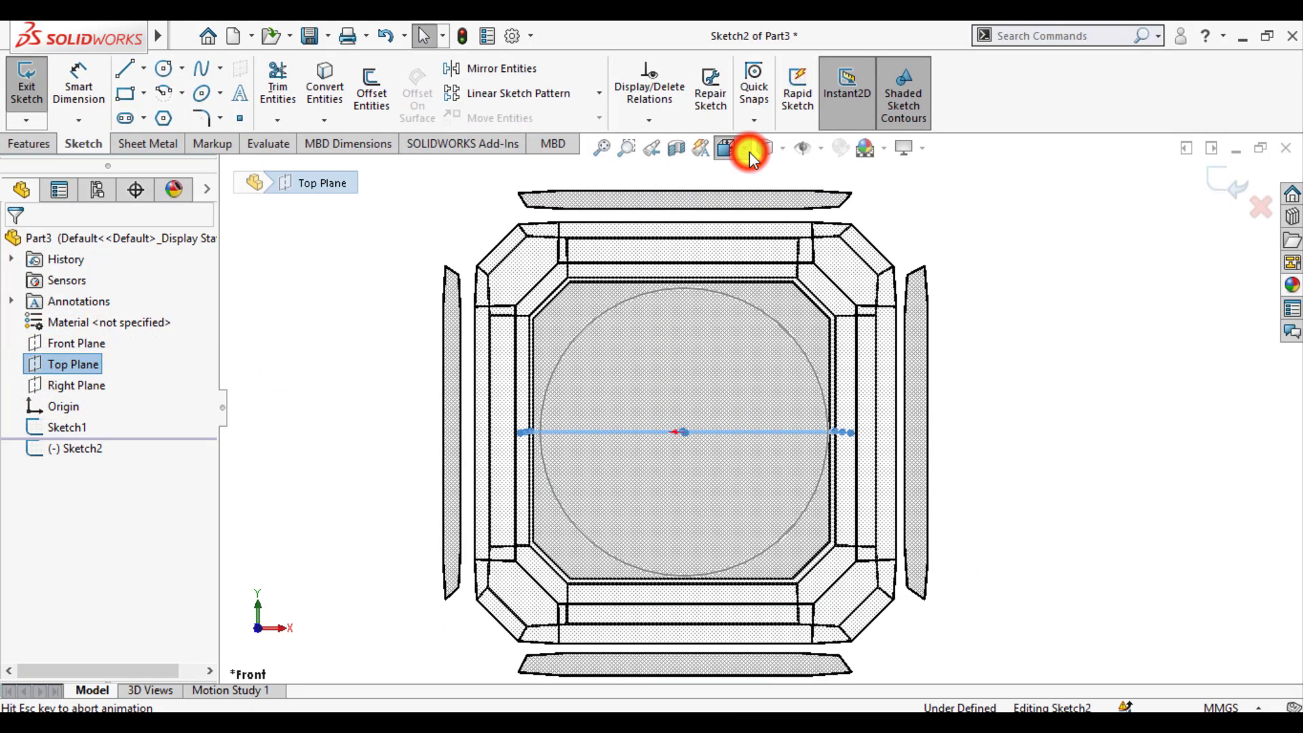
click(835, 256)
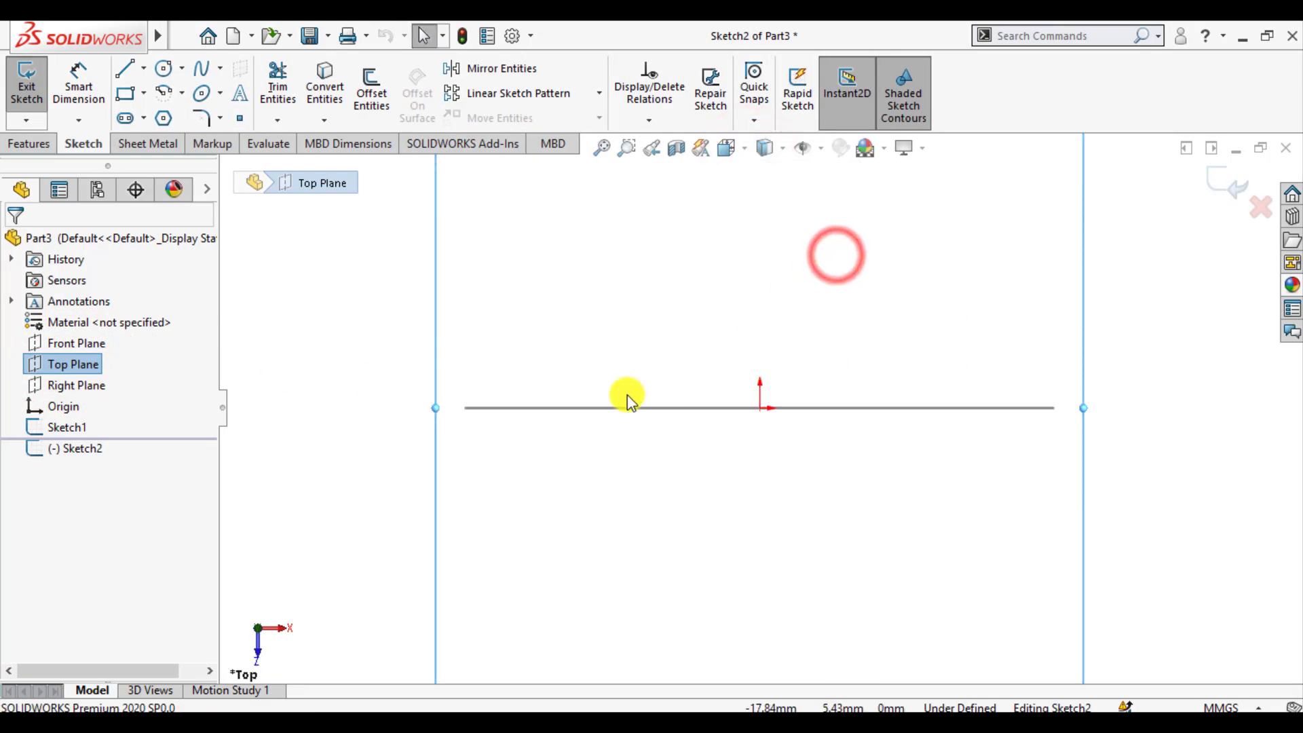
click(369, 441)
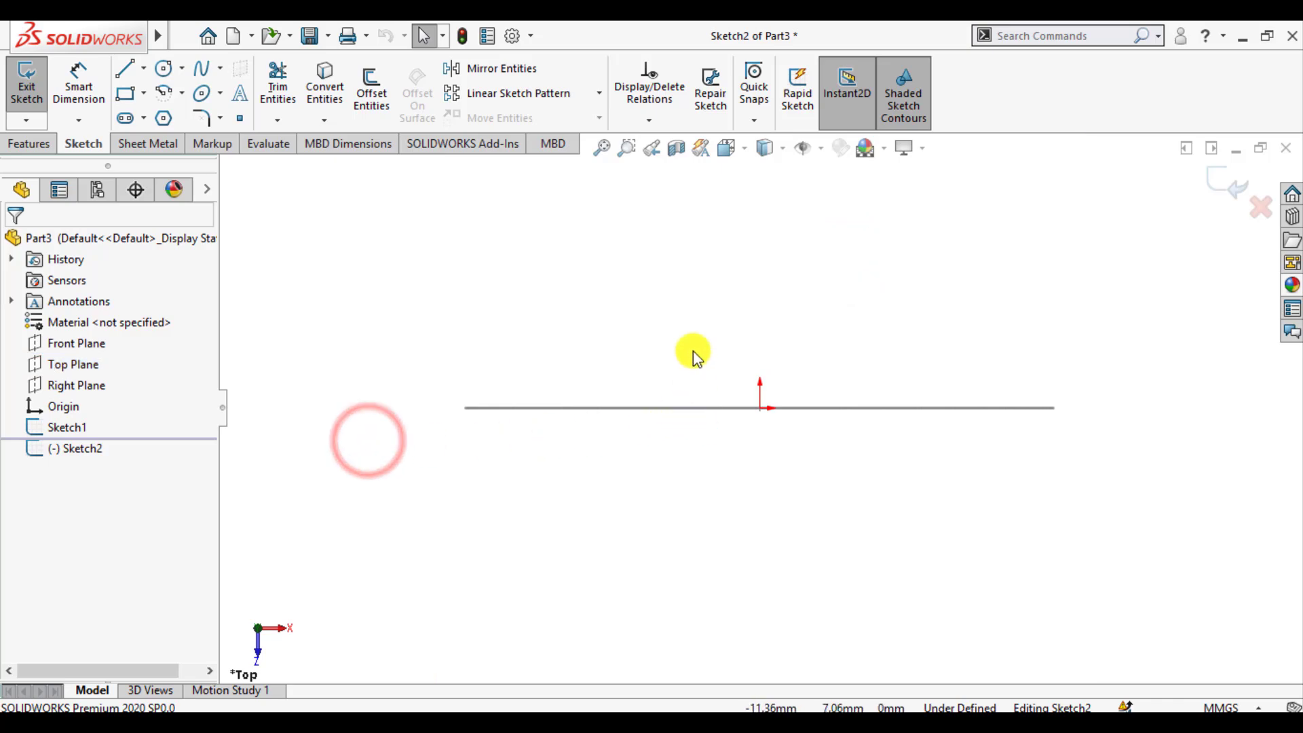
middle_drag(692, 352, 688, 402)
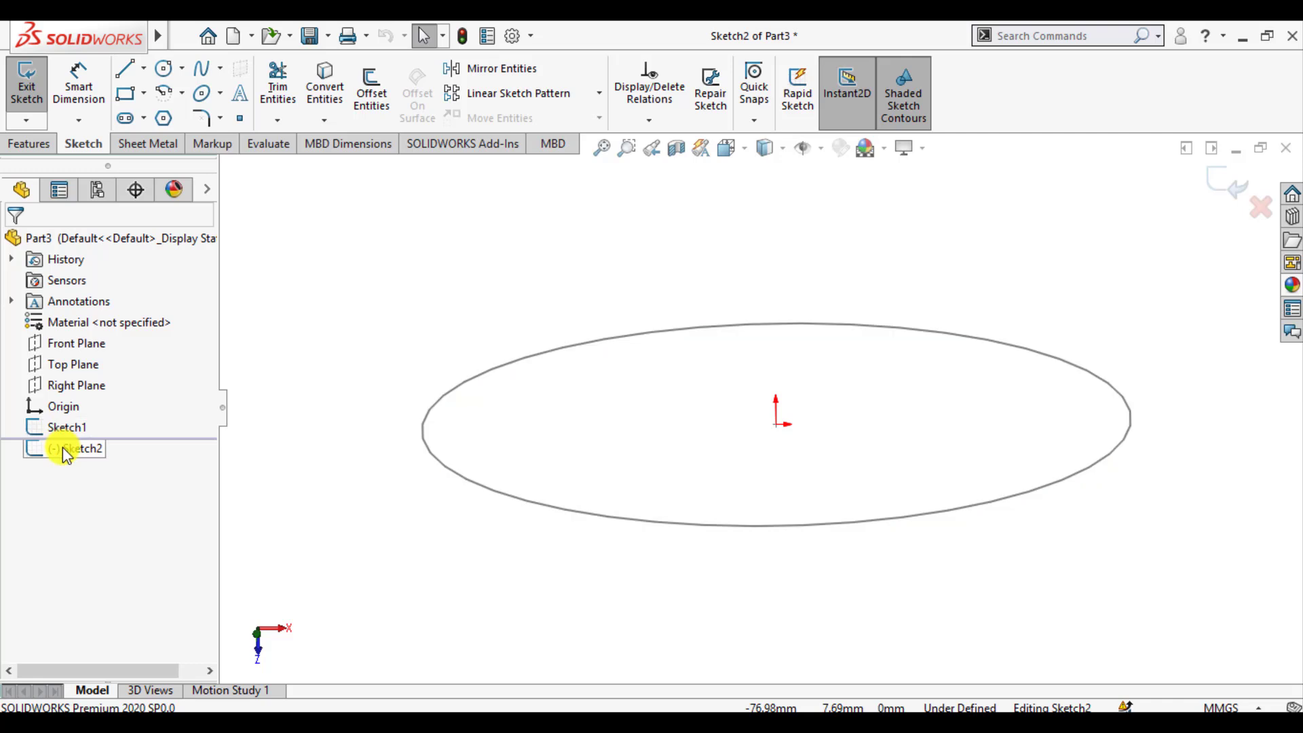
click(1225, 182)
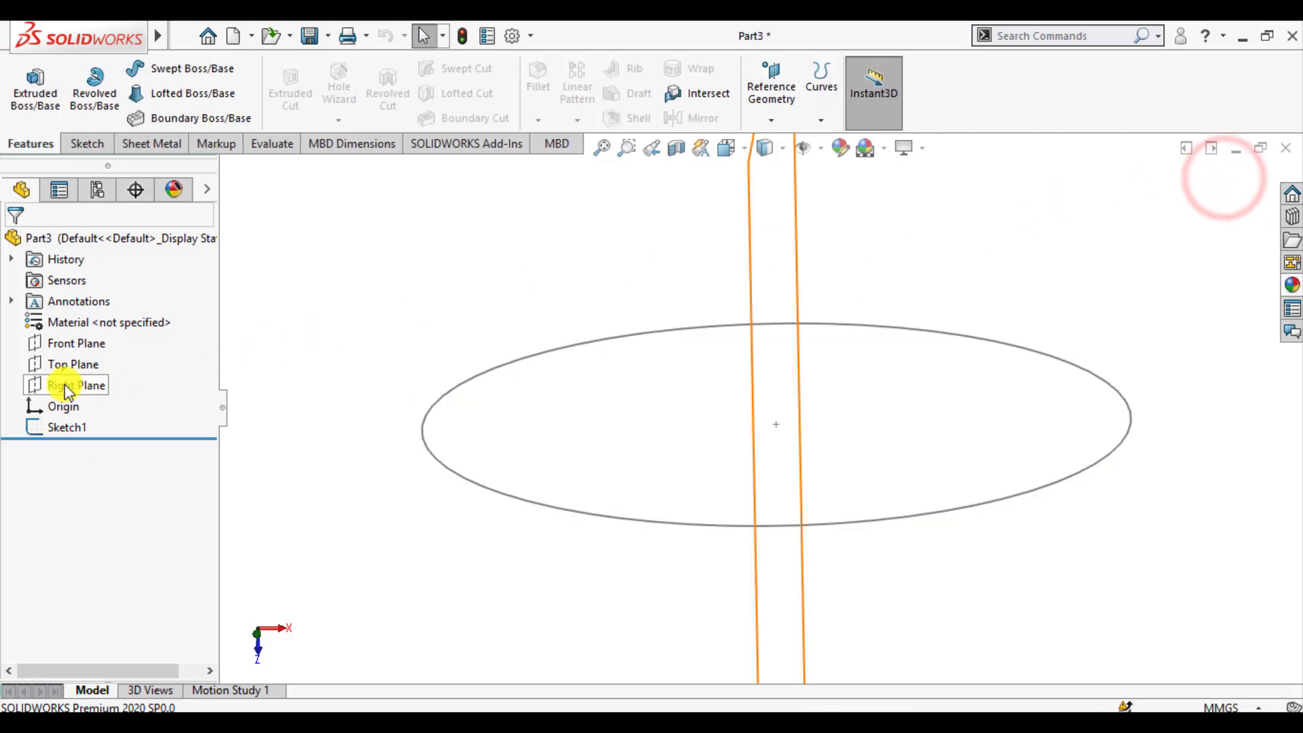
click(68, 366)
middle_drag(503, 393, 519, 495)
click(430, 479)
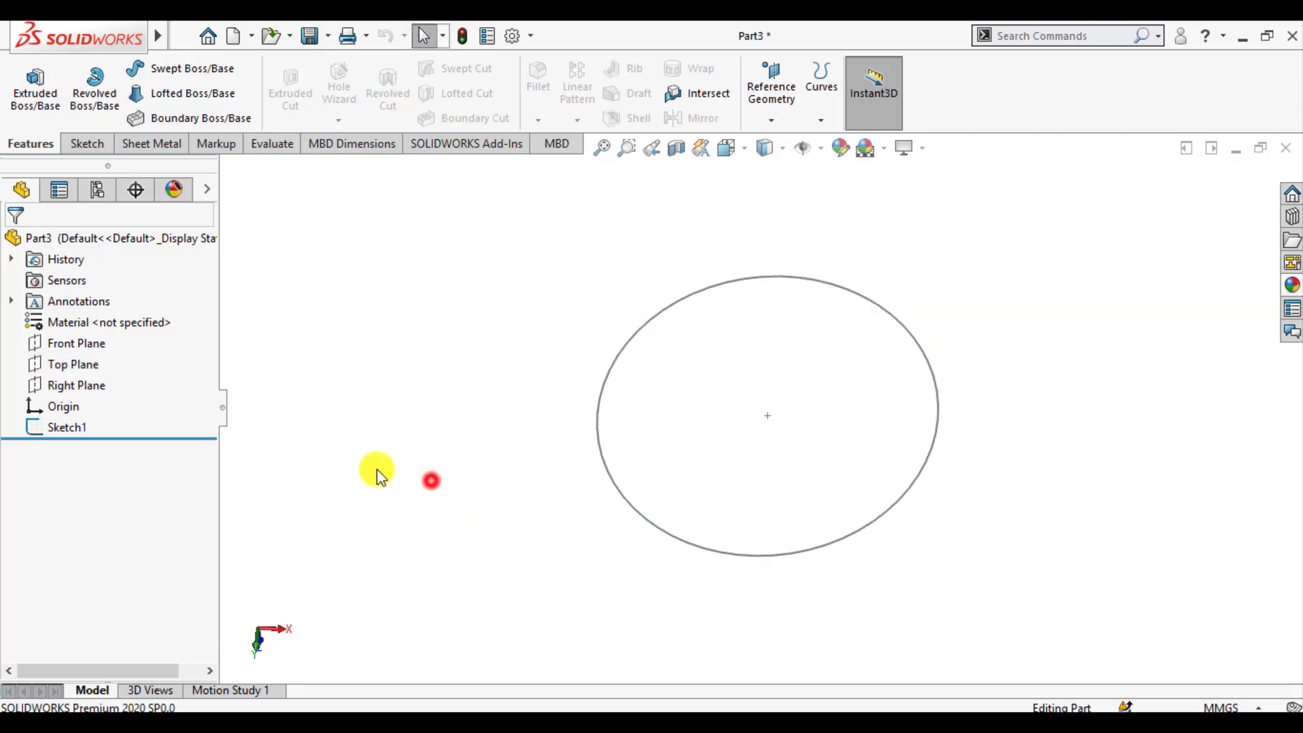
On the Top Plane, sketch three separate circles of about 2.6 mm radius in a triangle around the left end of the large circle's edge-on line
click(67, 364)
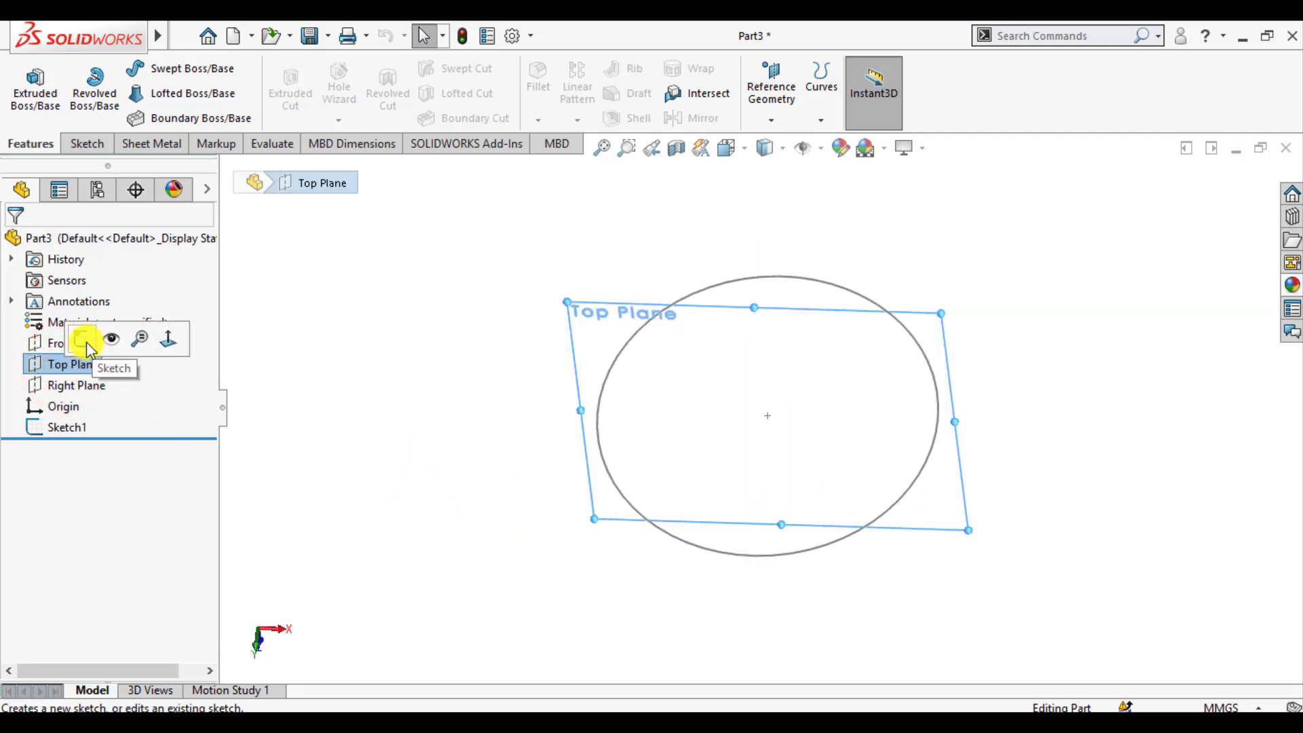
click(84, 341)
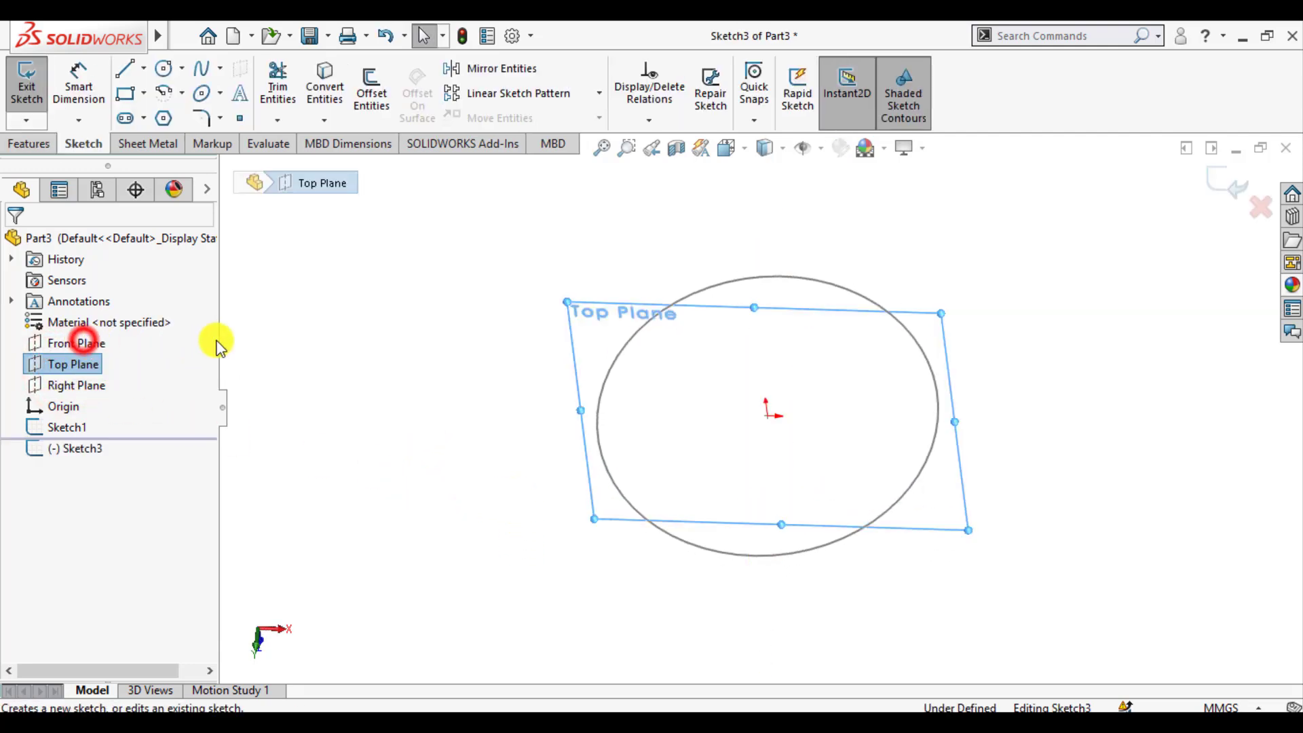
click(748, 152)
click(841, 257)
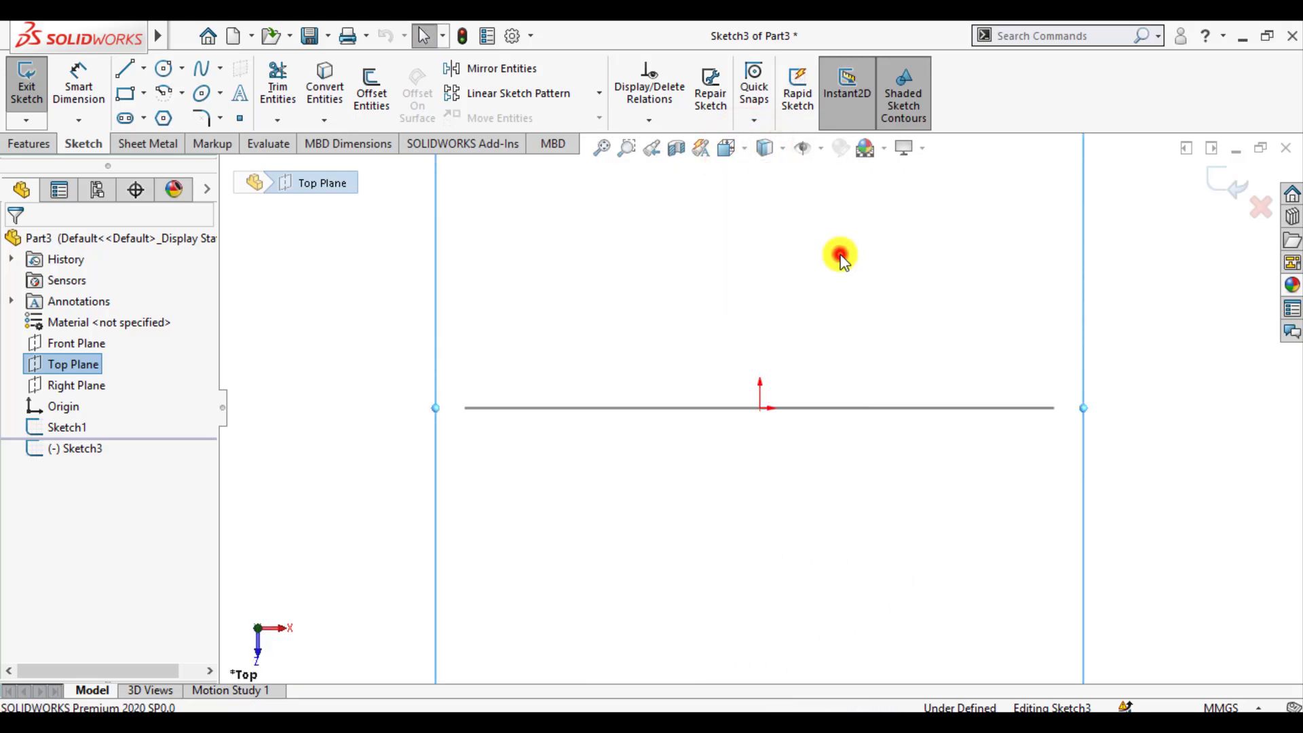
click(448, 401)
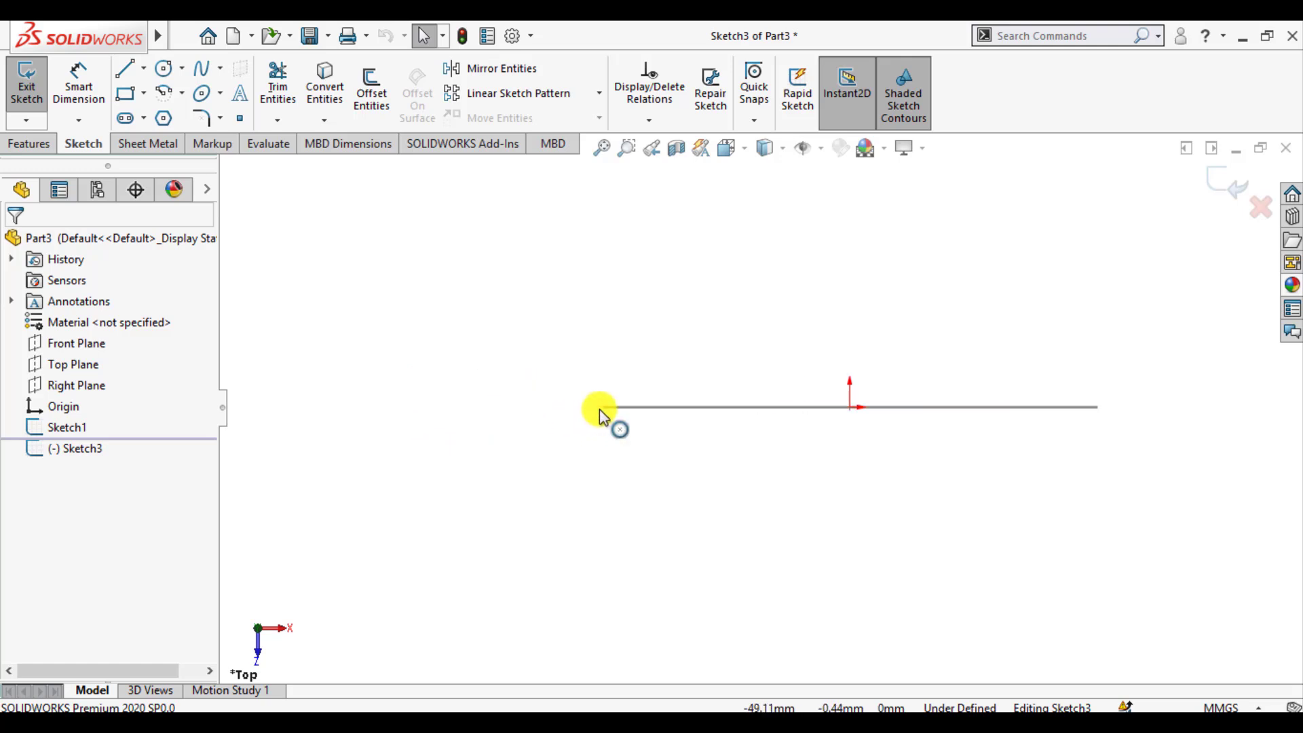
click(162, 69)
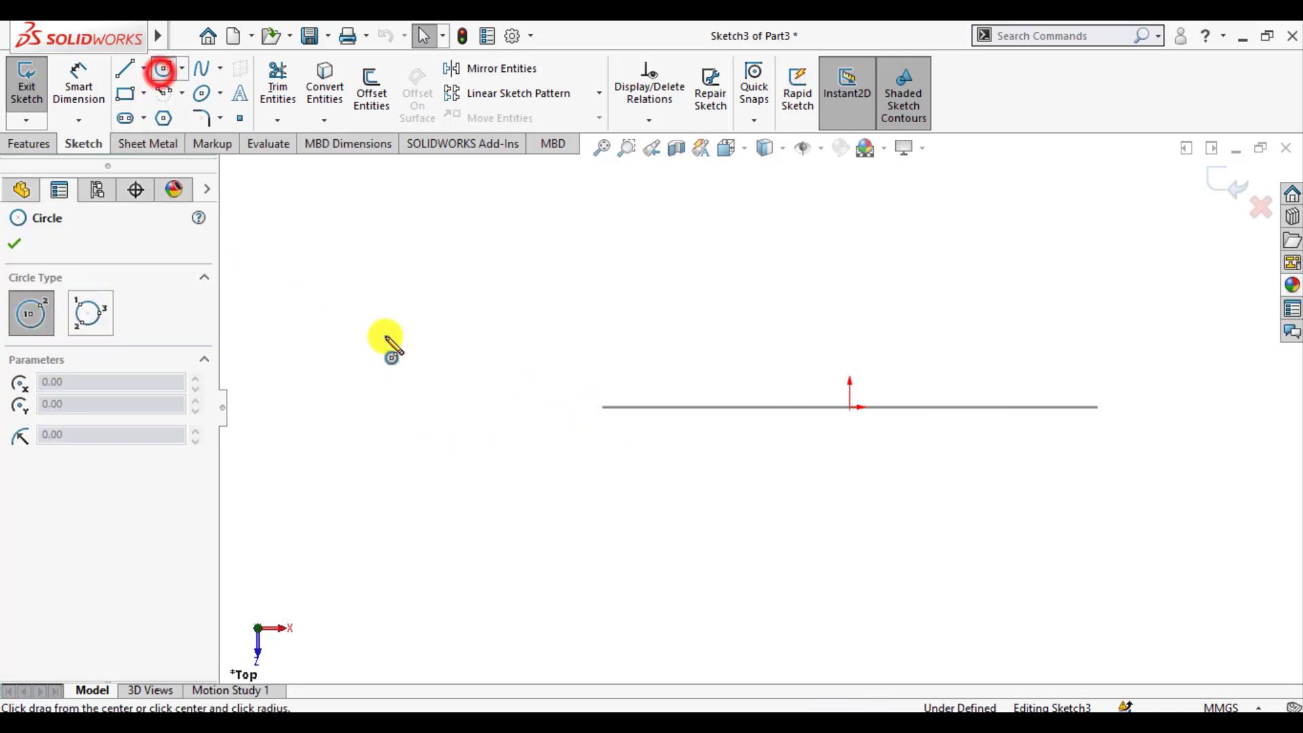
scroll(611, 383, down, 1)
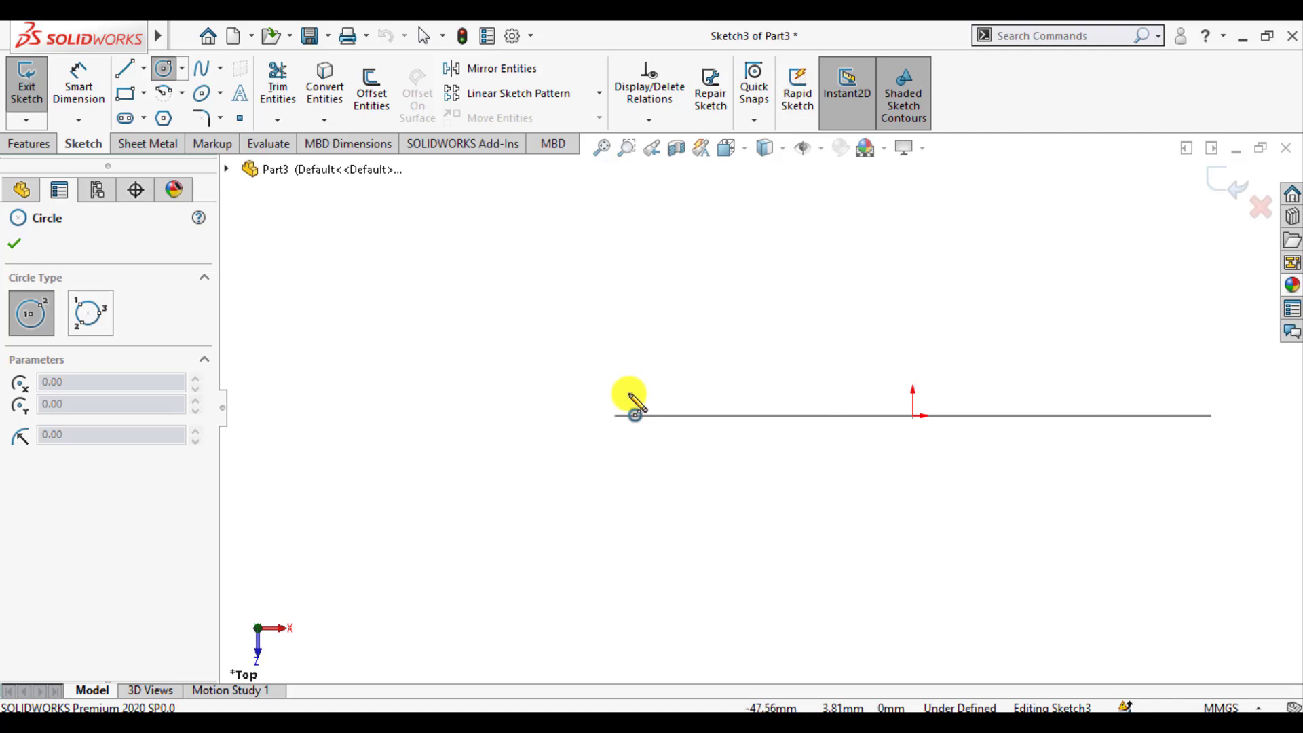
drag(621, 391, 626, 408)
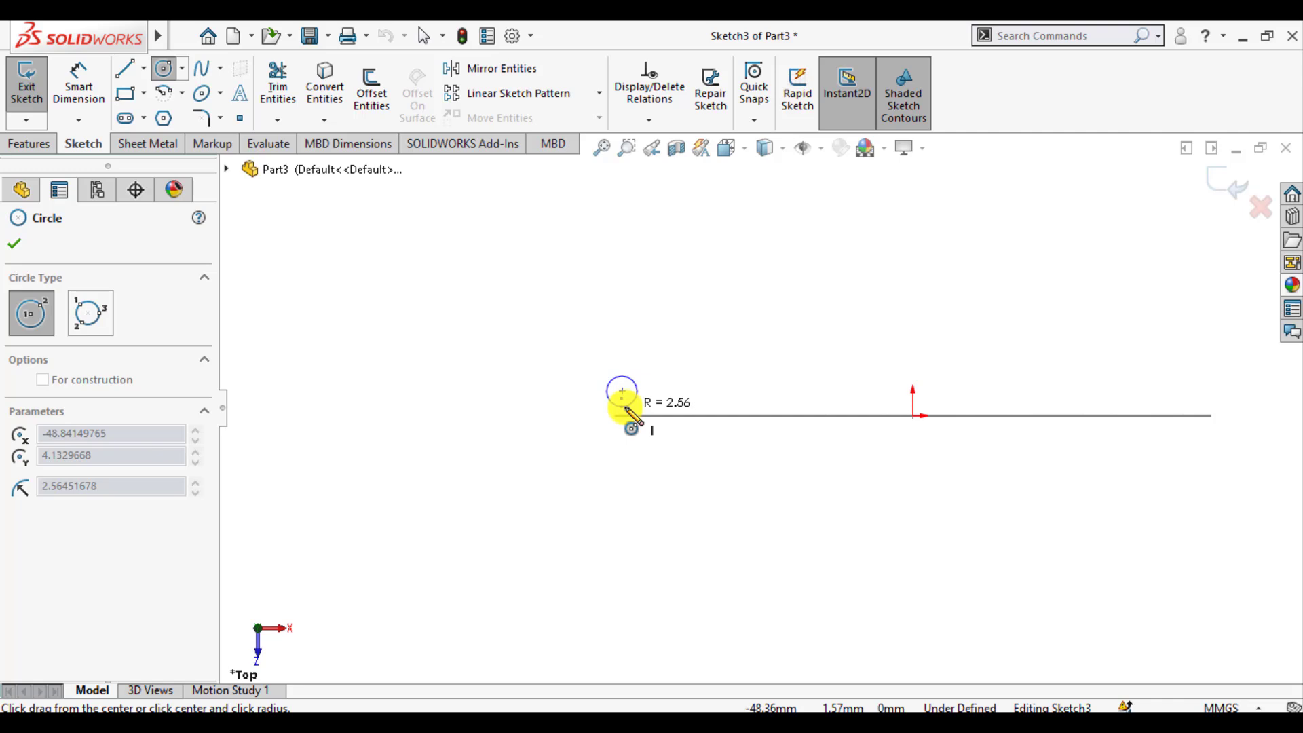
drag(625, 409, 582, 443)
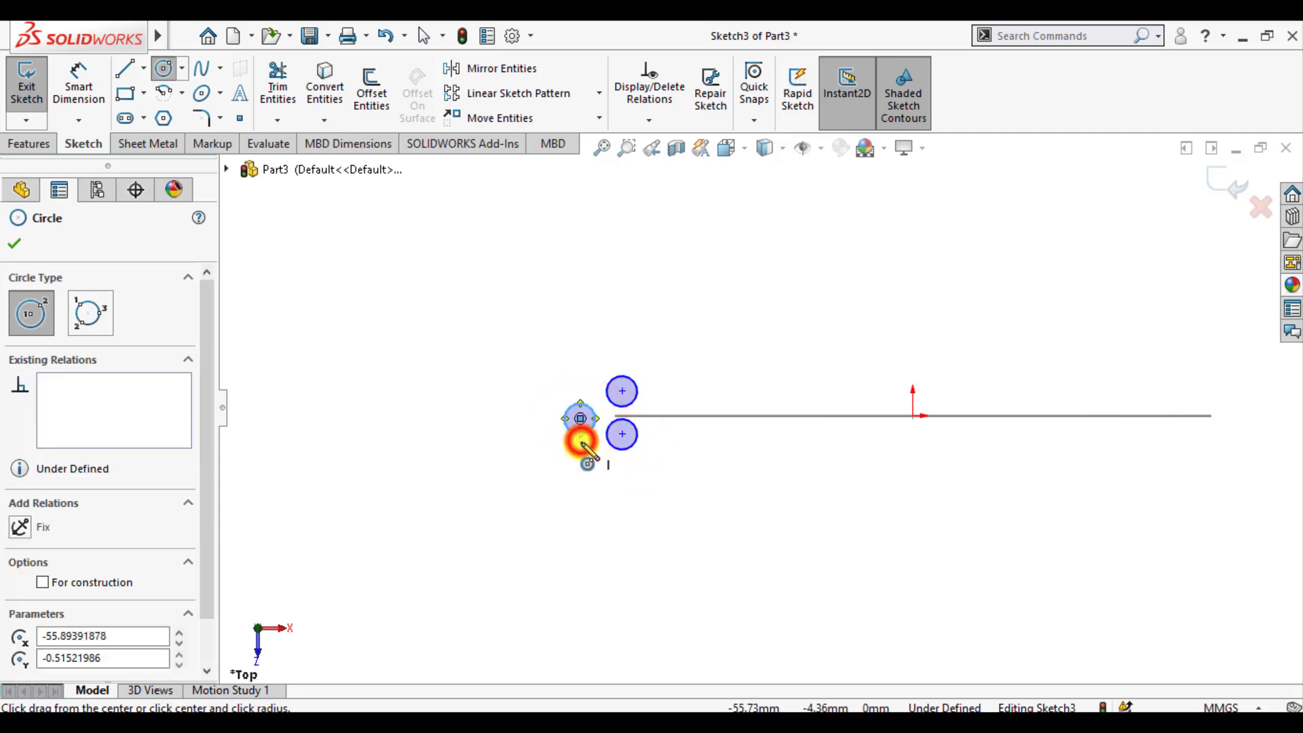
key(Escape)
scroll(582, 431, down, 3)
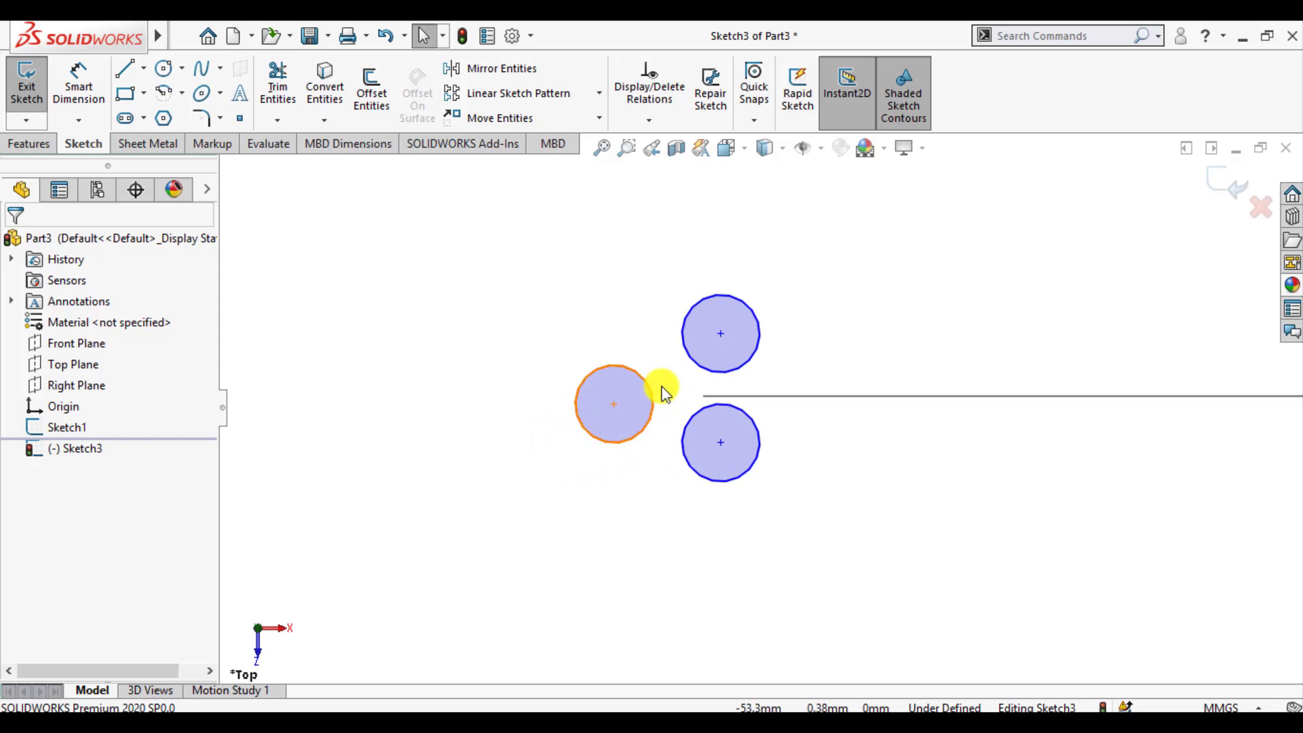
Apply an Equal relation to the three small circles
click(693, 360)
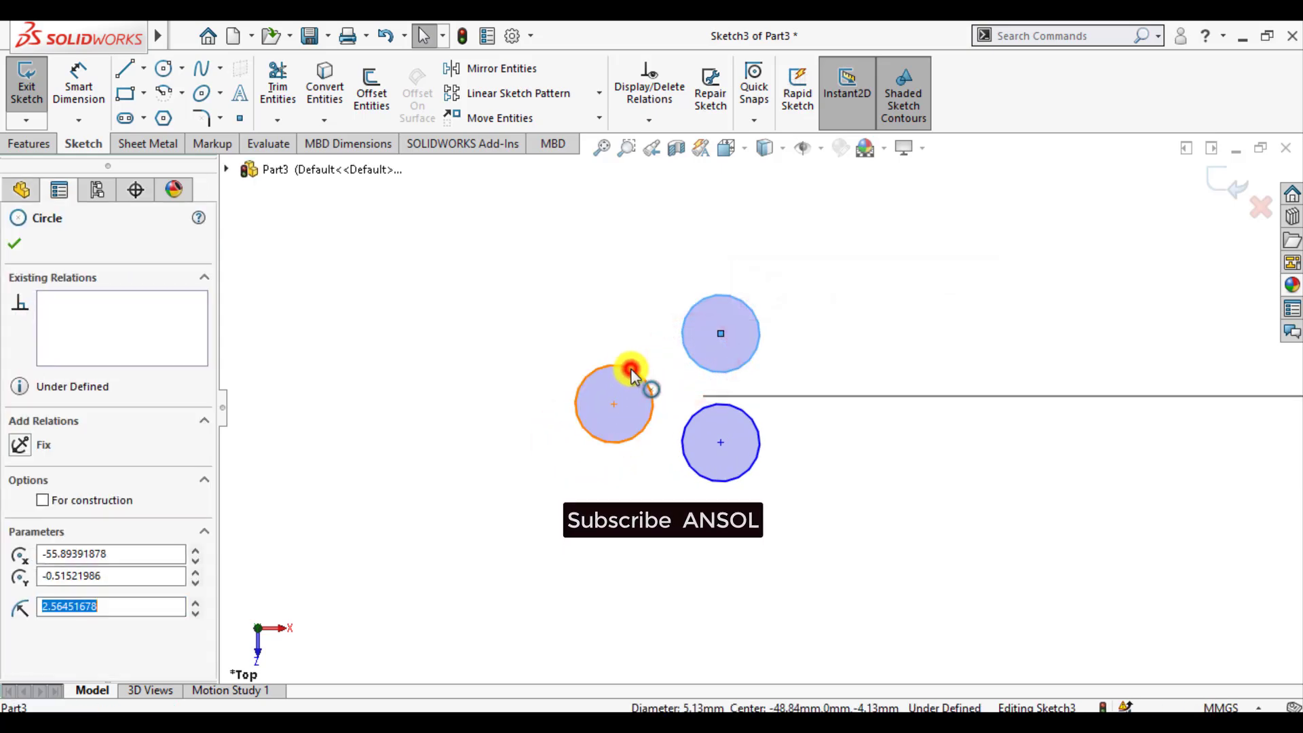
ctrl+click(628, 371)
click(686, 457)
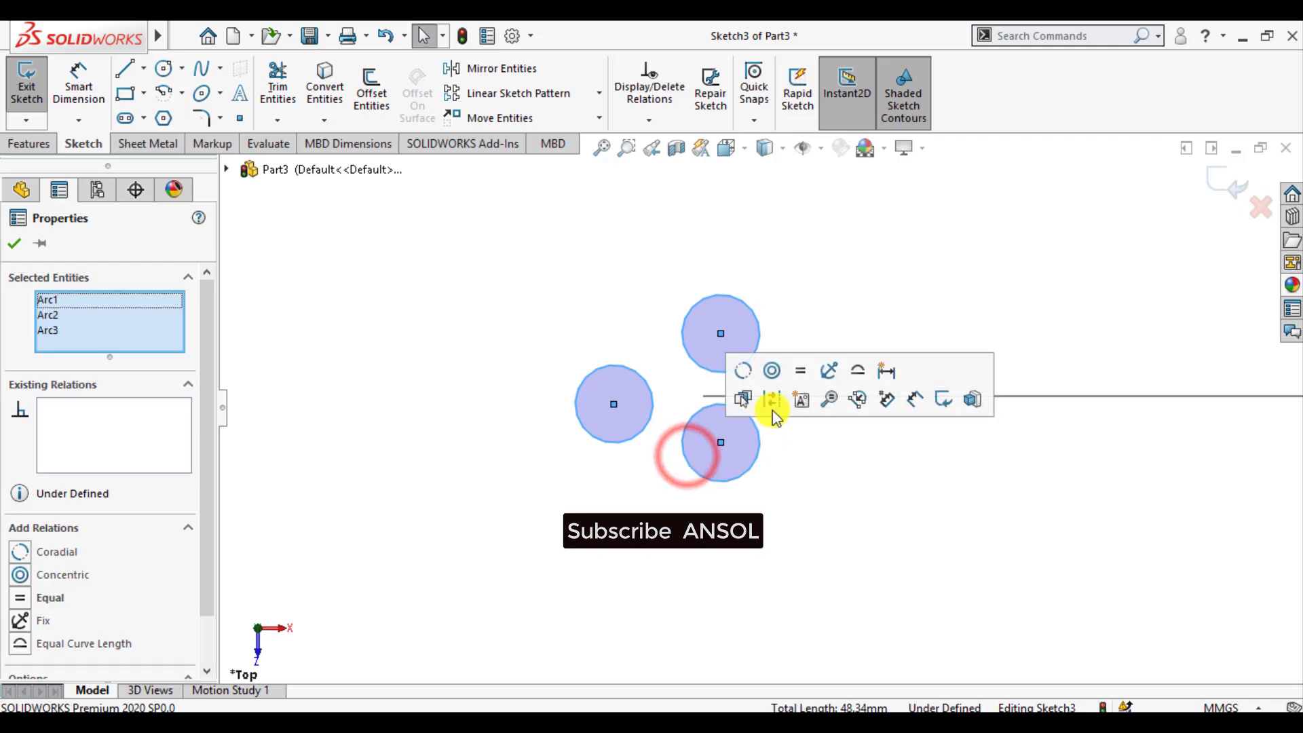
click(801, 375)
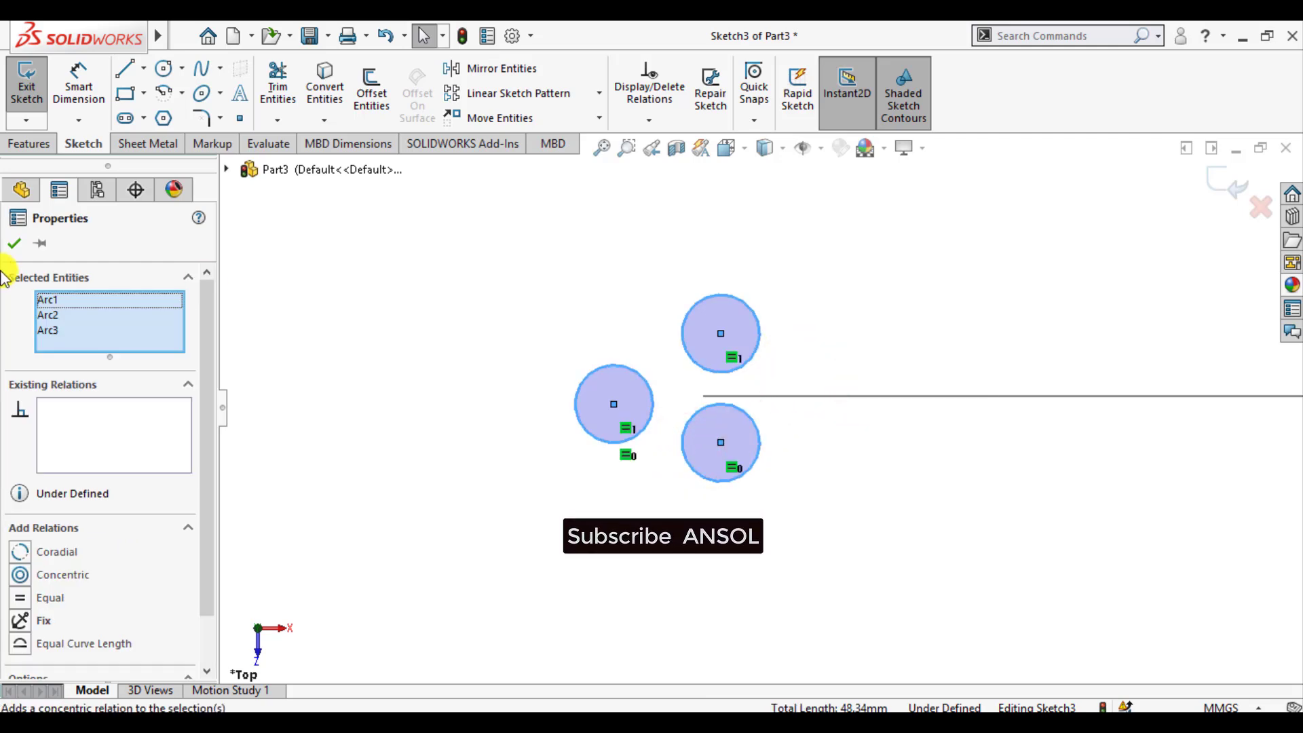
click(16, 244)
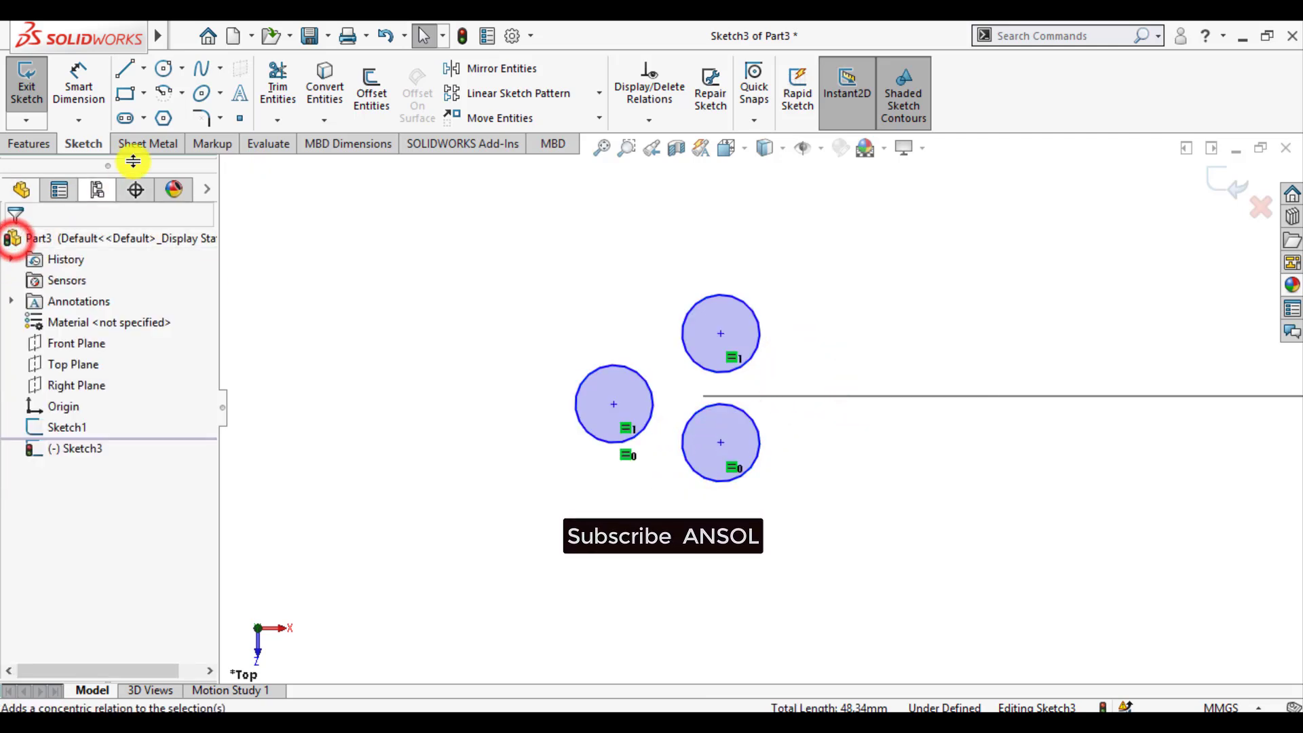
Place a sketch point between the three small circles, level with the origin and about 51.7 mm to its left
click(238, 118)
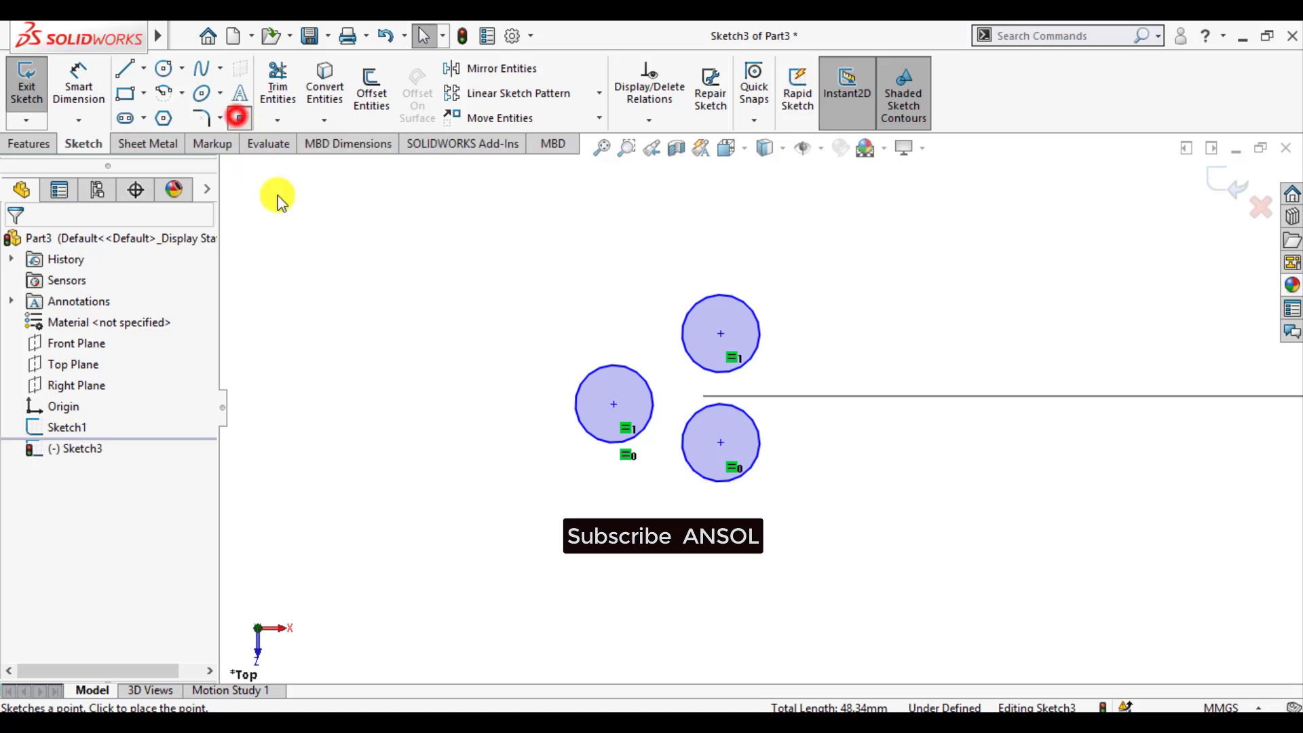
click(677, 396)
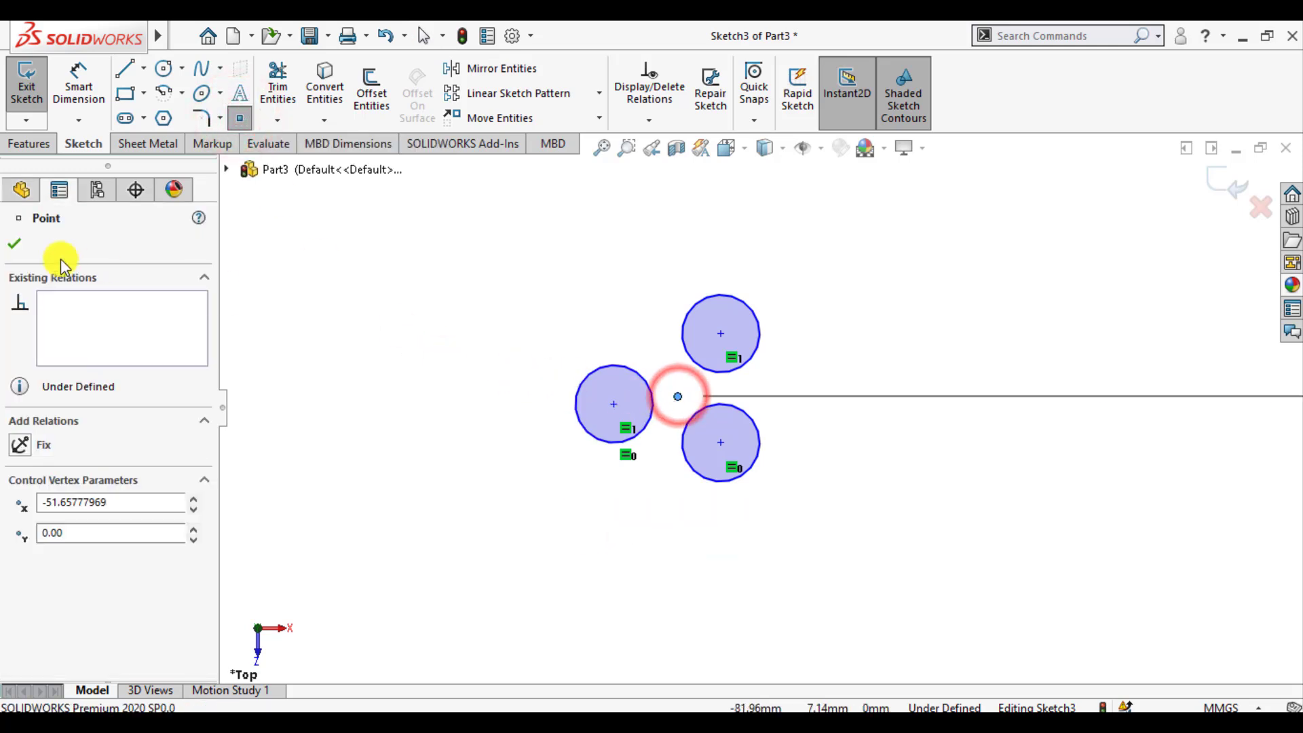
click(15, 251)
Dimension the horizontal distance between the origin and the sketch point among the small circles as 50 mm
click(78, 82)
scroll(451, 416, up, 3)
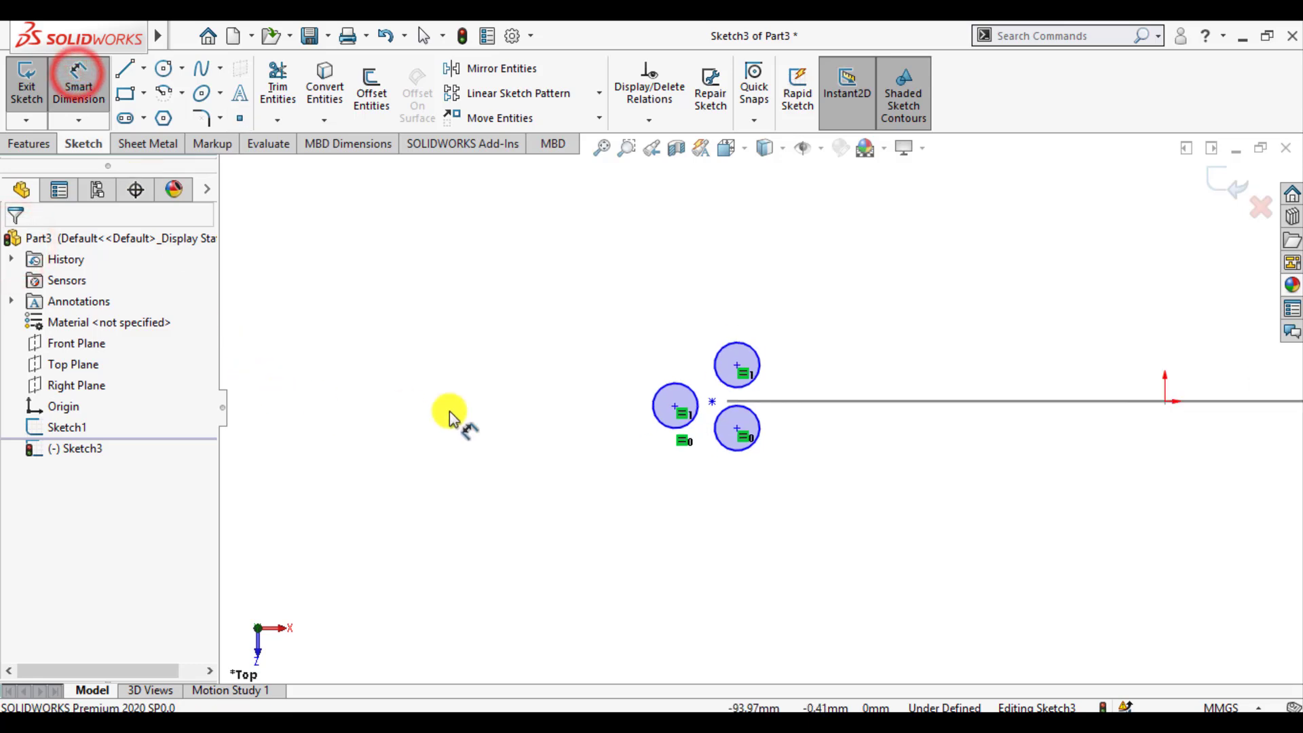
click(1165, 401)
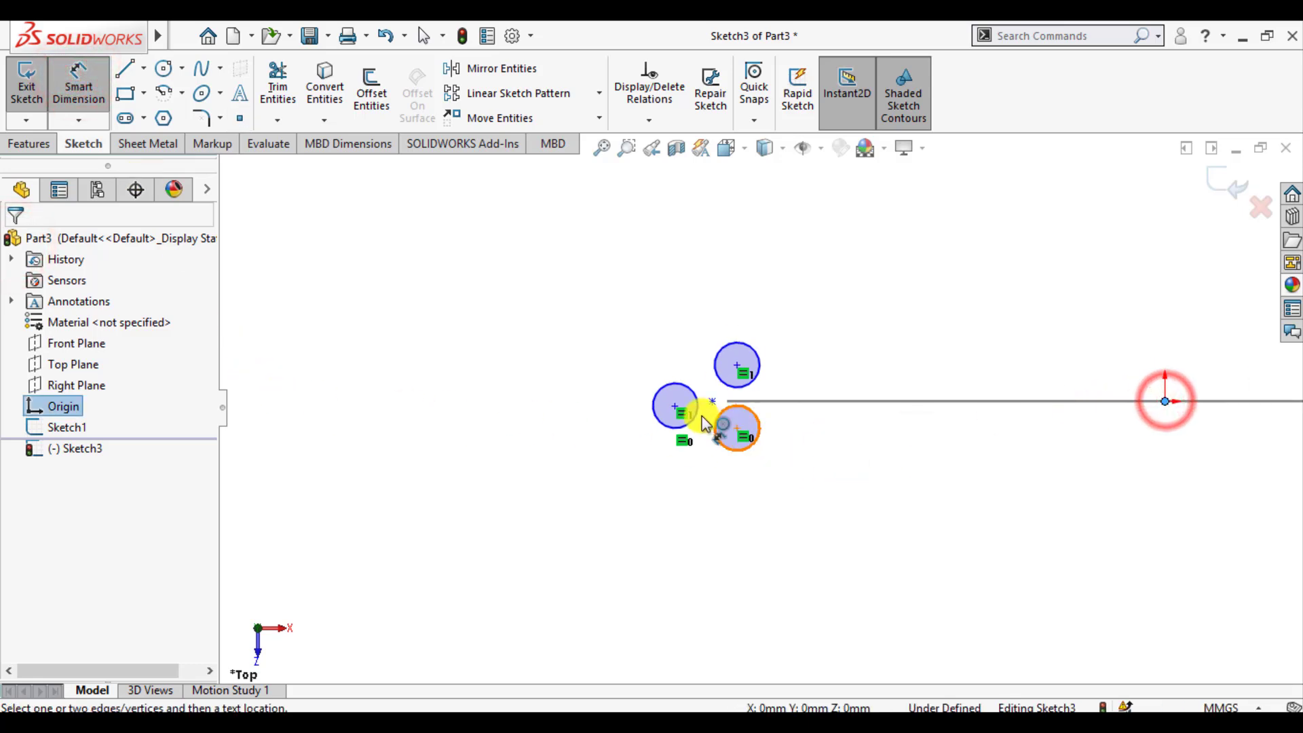
click(710, 403)
click(859, 547)
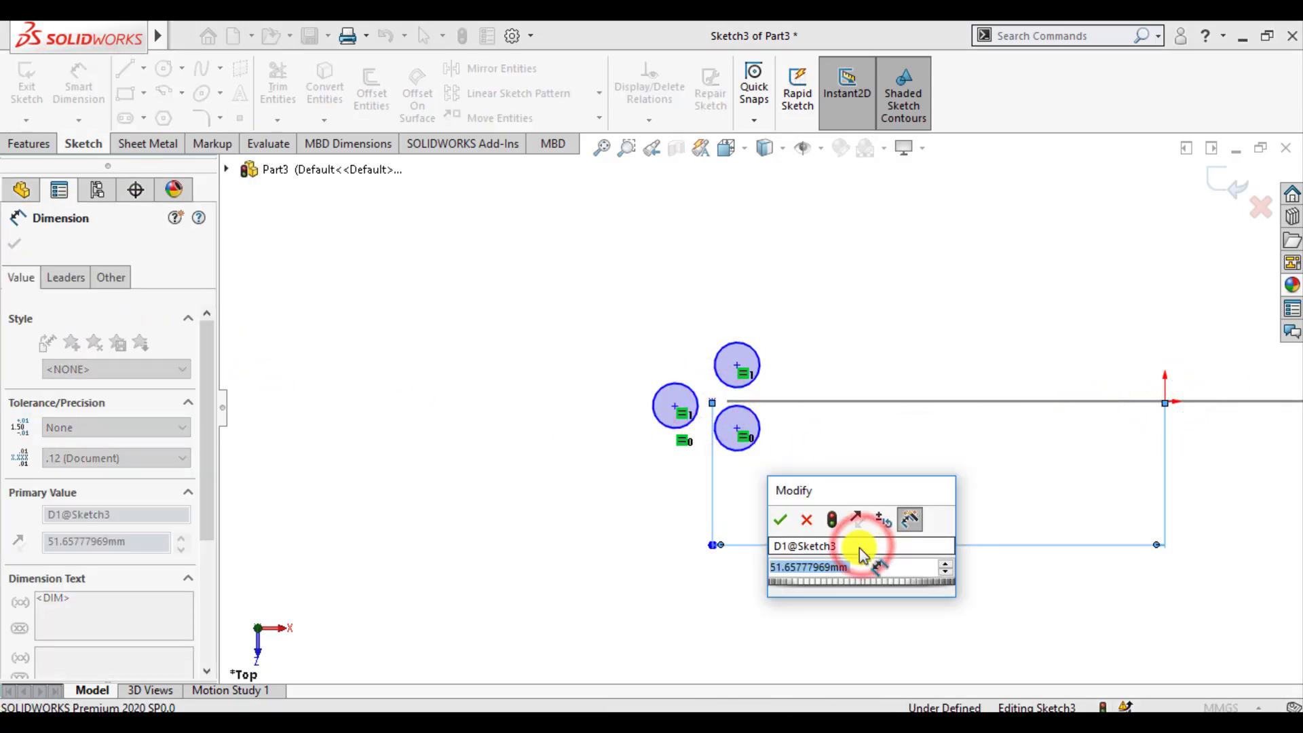
text(50)
key(Return)
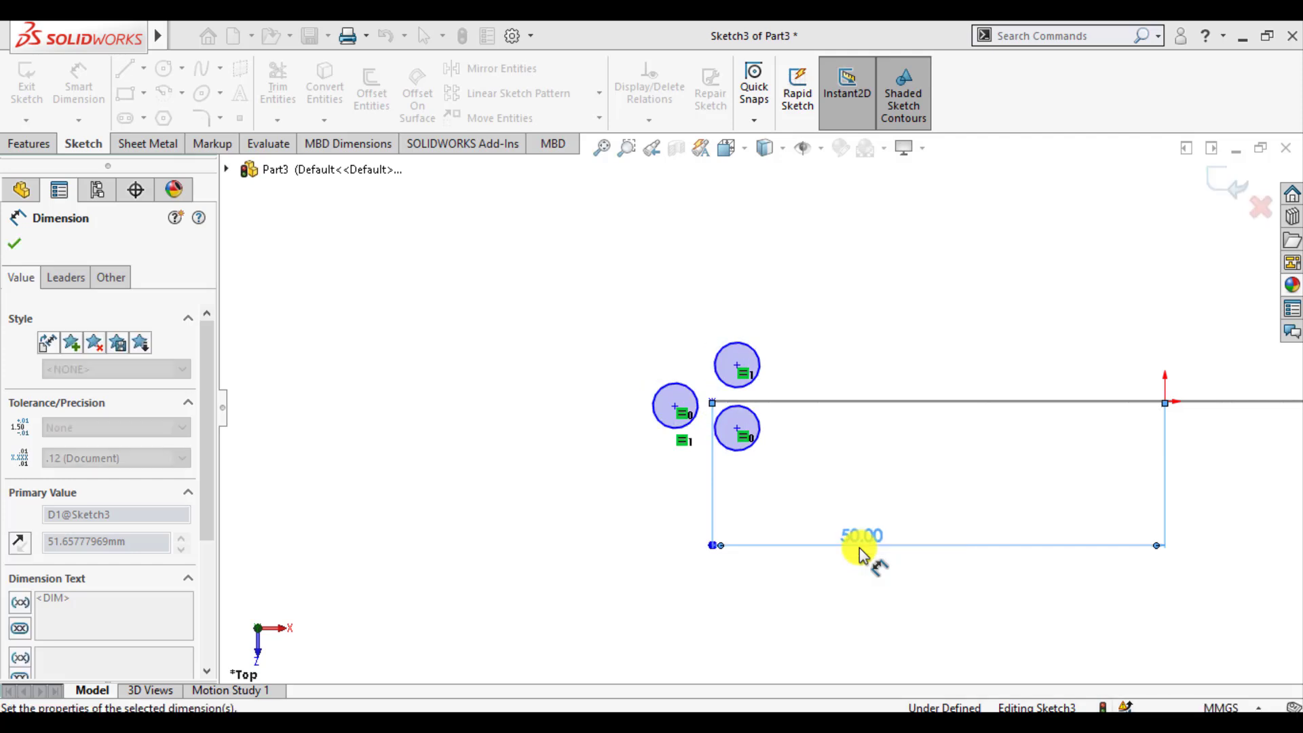
click(13, 246)
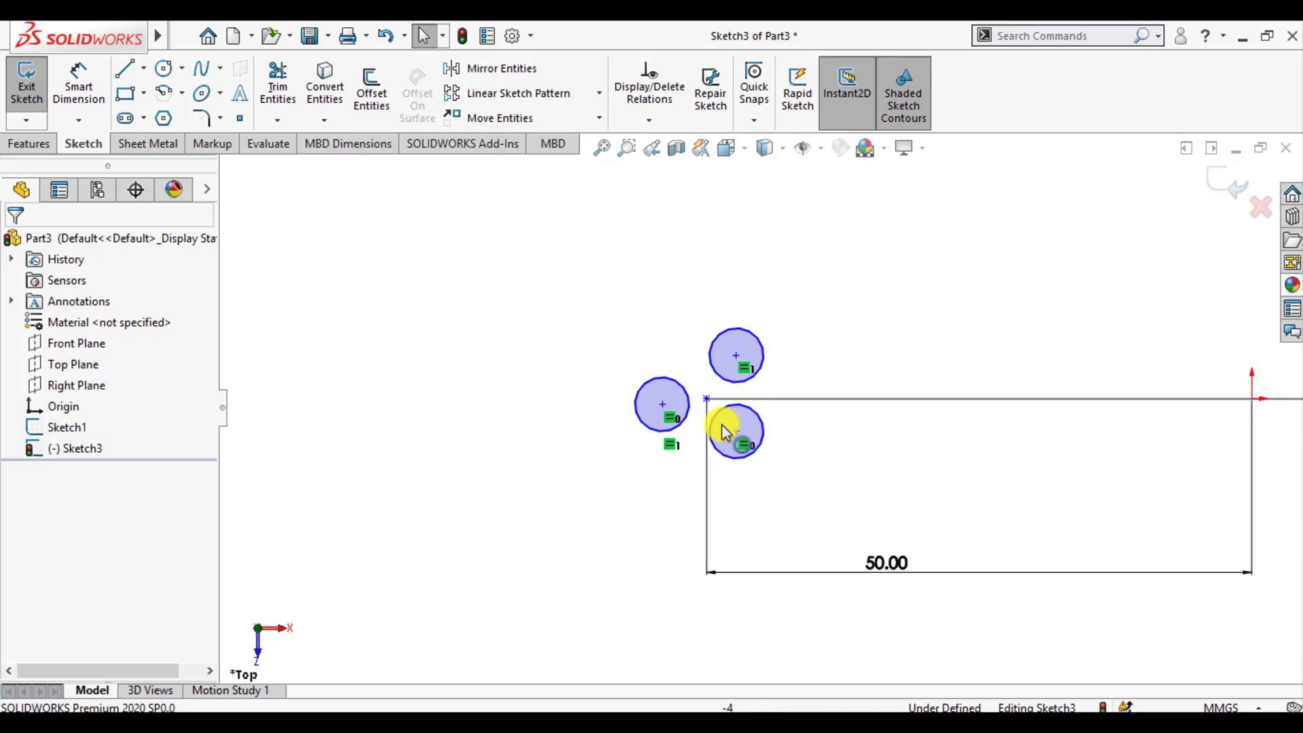
scroll(722, 424, down, 2)
click(679, 407)
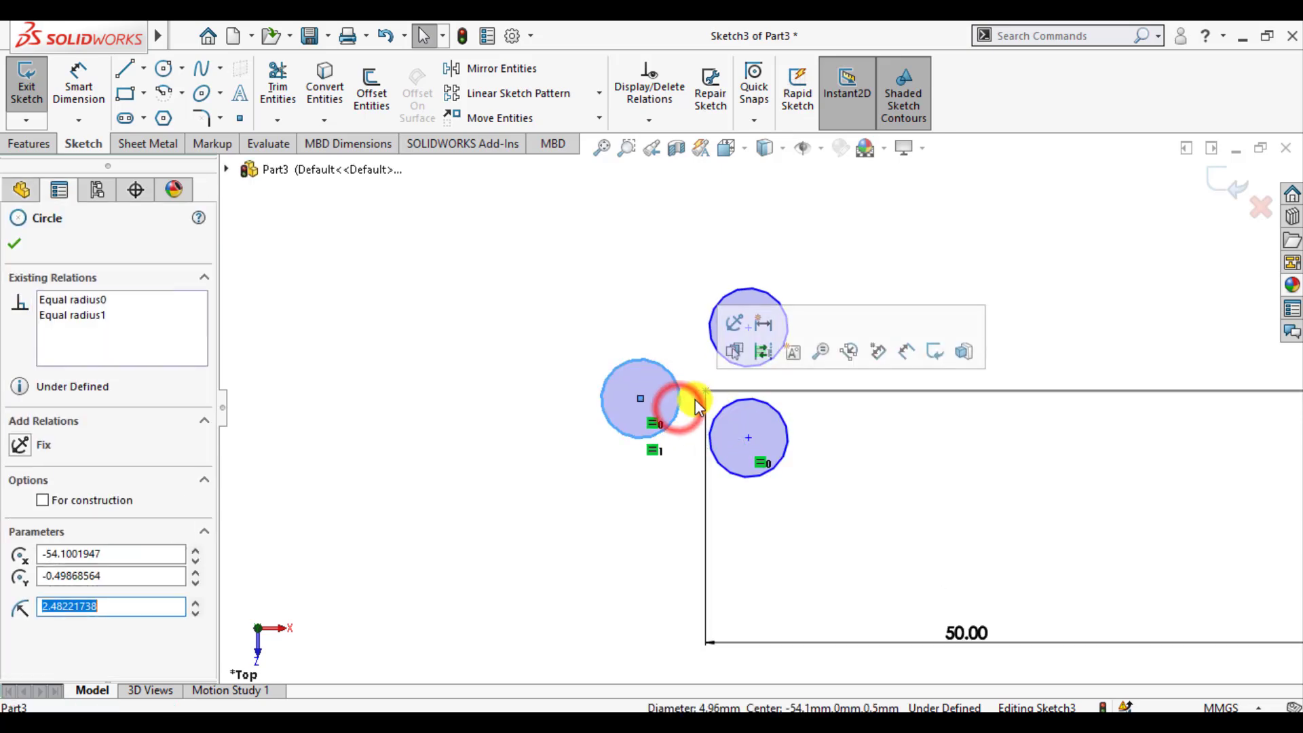
ctrl+click(706, 392)
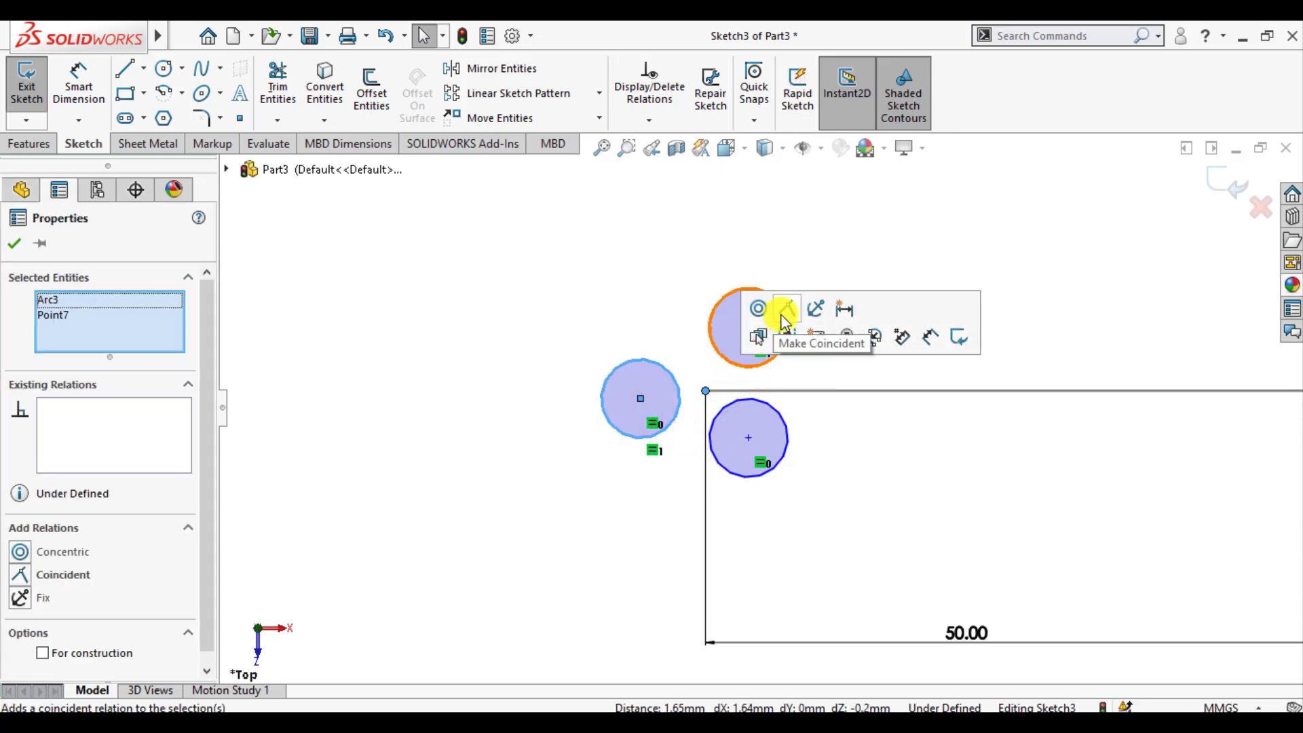
click(532, 313)
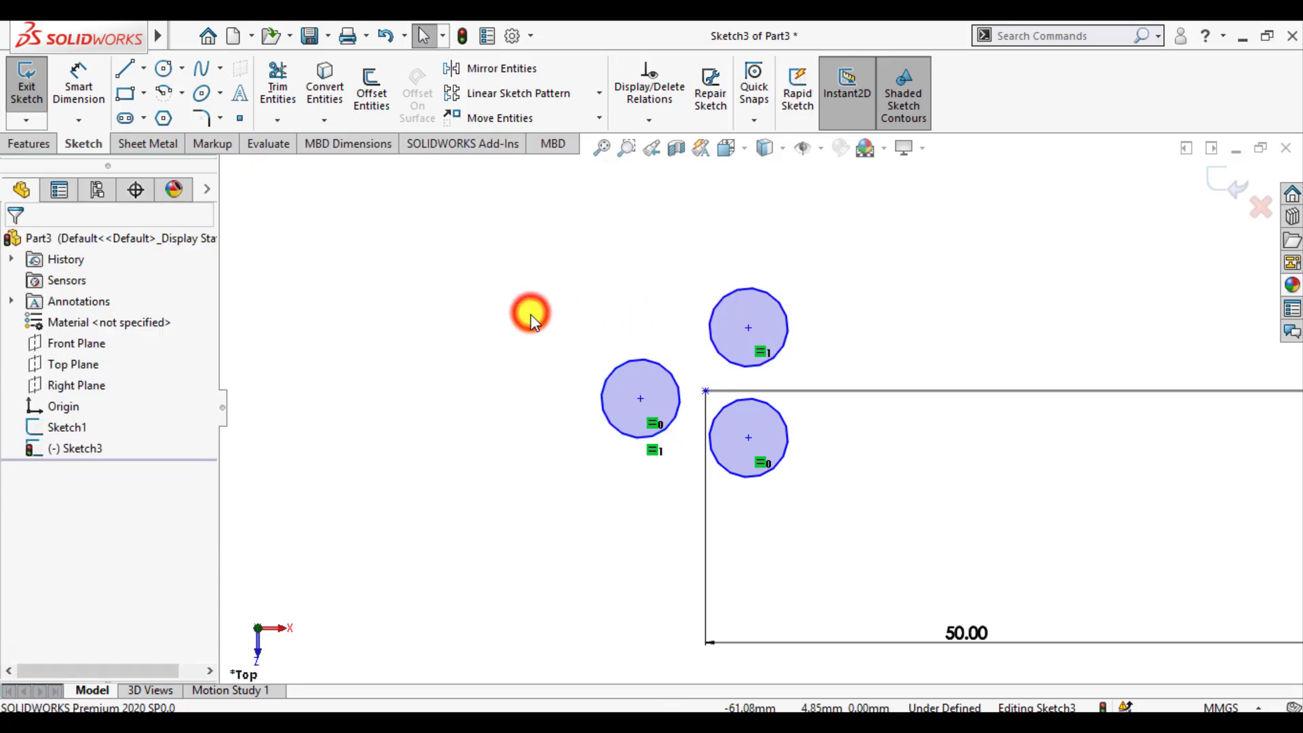
Apply a Horizontal relation between the left circle's centre and the sketch point
click(642, 400)
ctrl+click(706, 390)
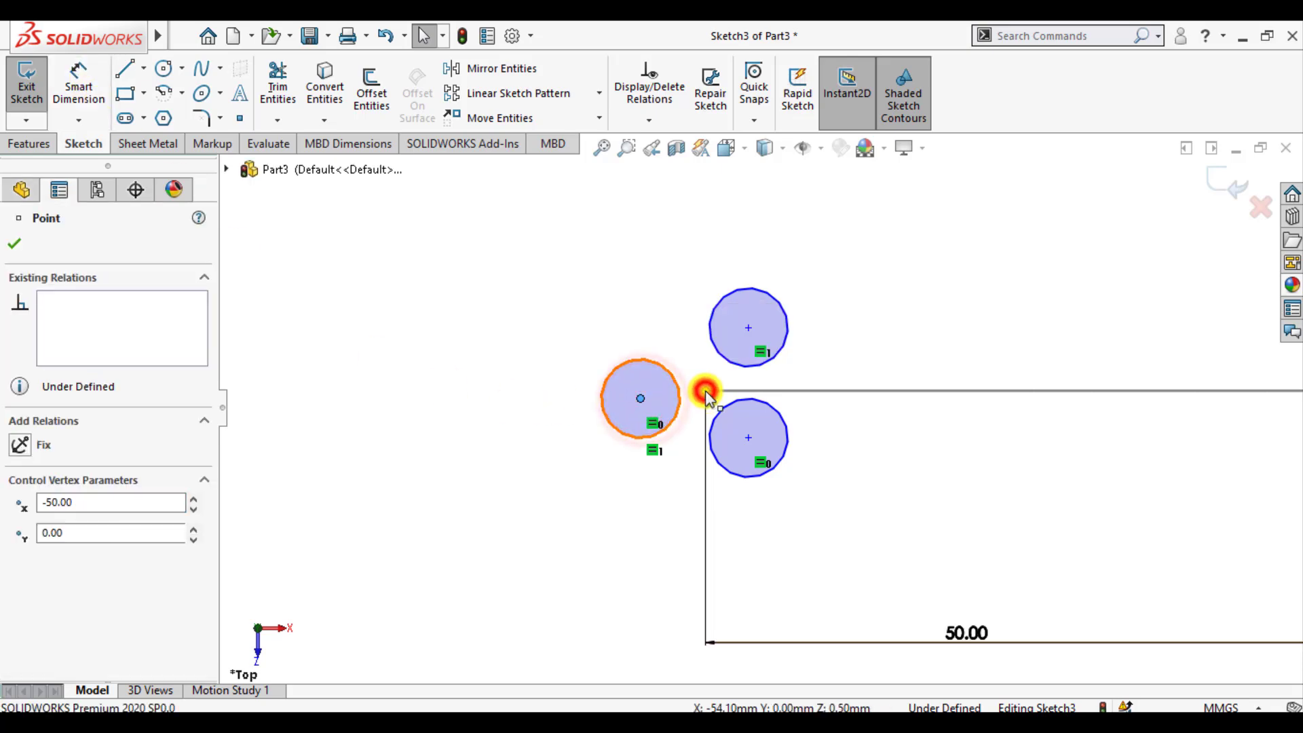
click(764, 304)
click(14, 243)
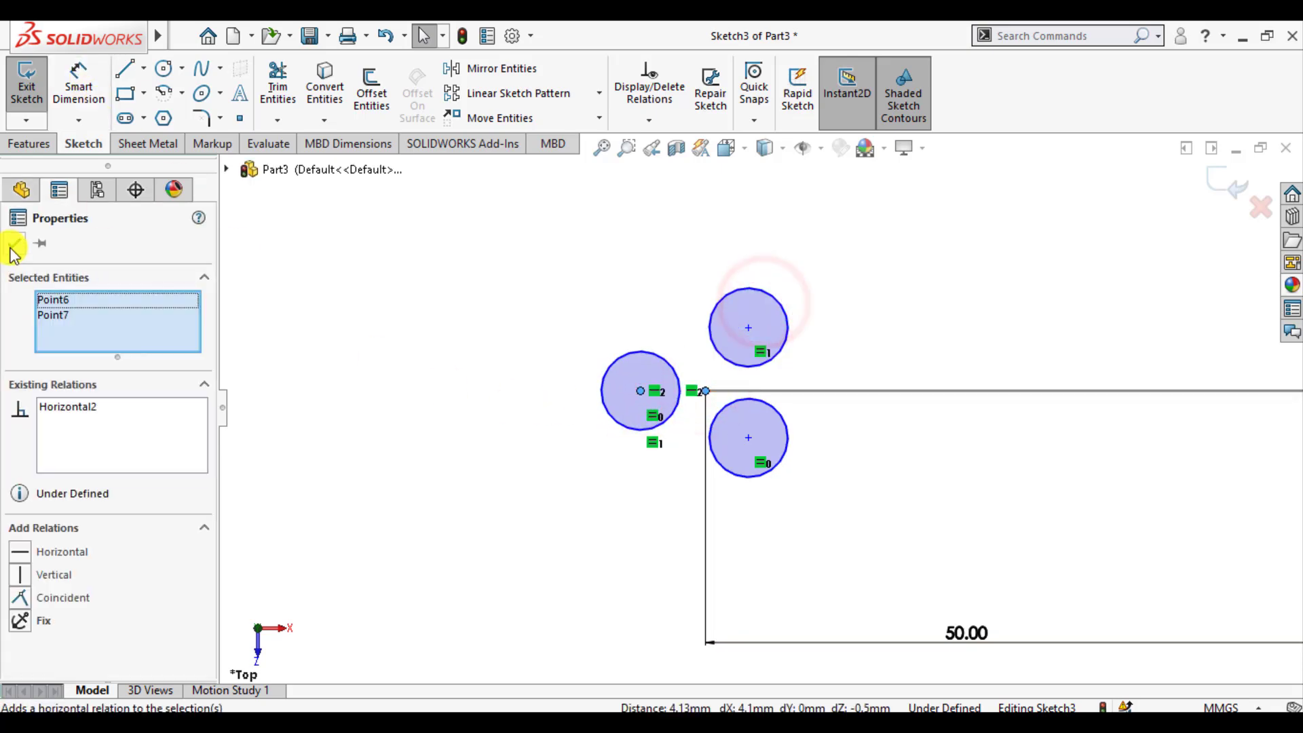
click(451, 491)
Draw a short vertical centerline upward from the sketch point between the three small circles
scroll(665, 424, down, 1)
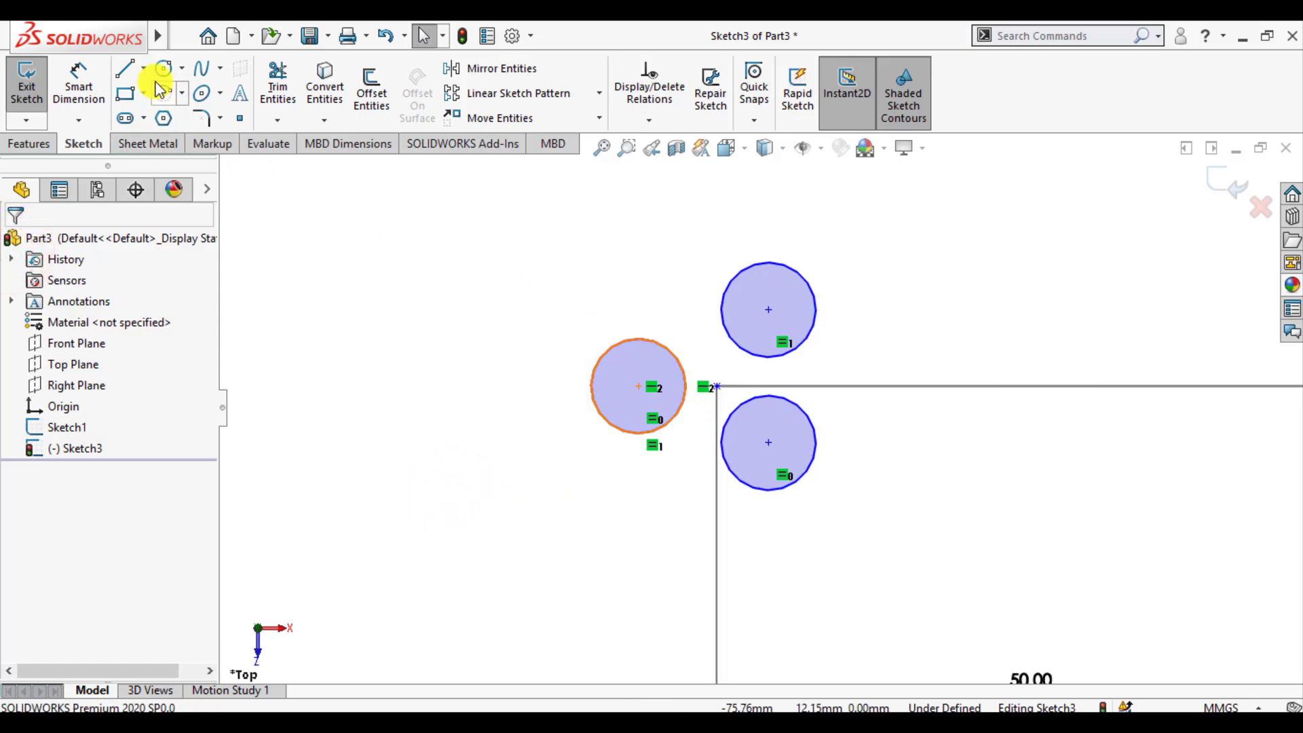
click(143, 68)
click(145, 115)
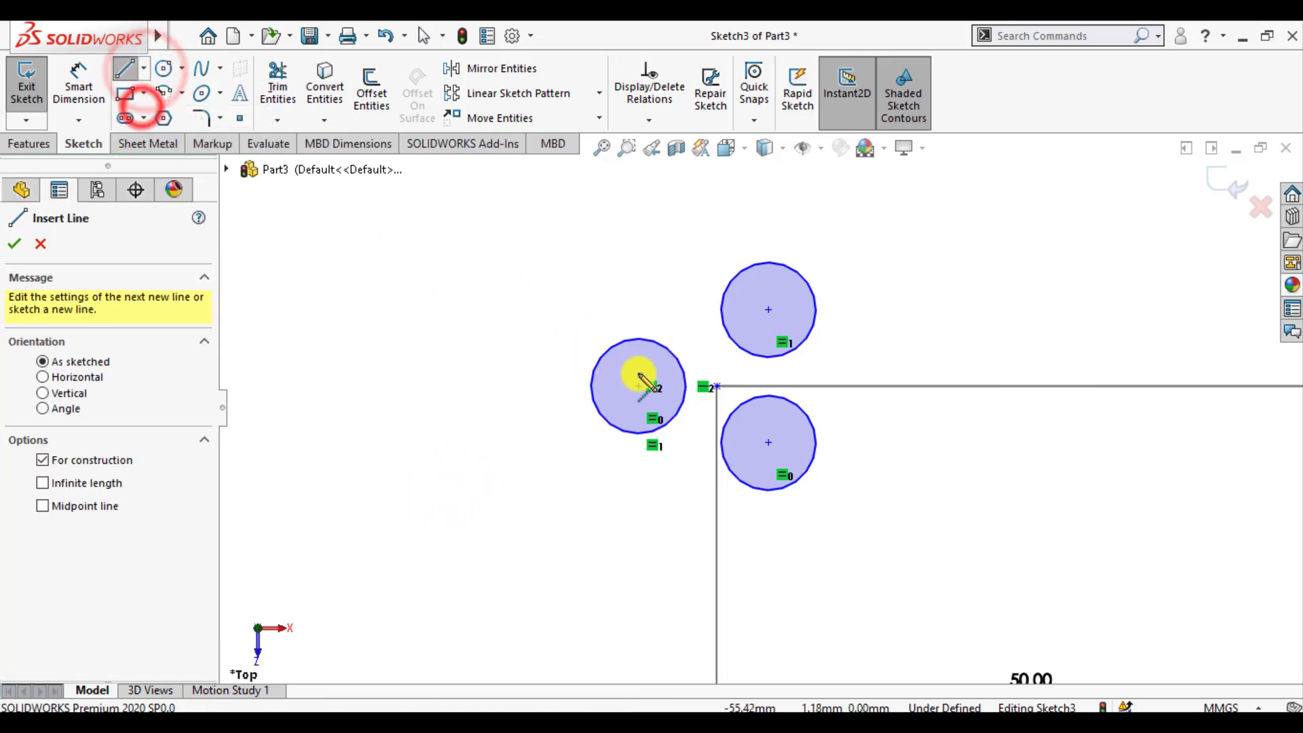
click(717, 386)
key(Escape)
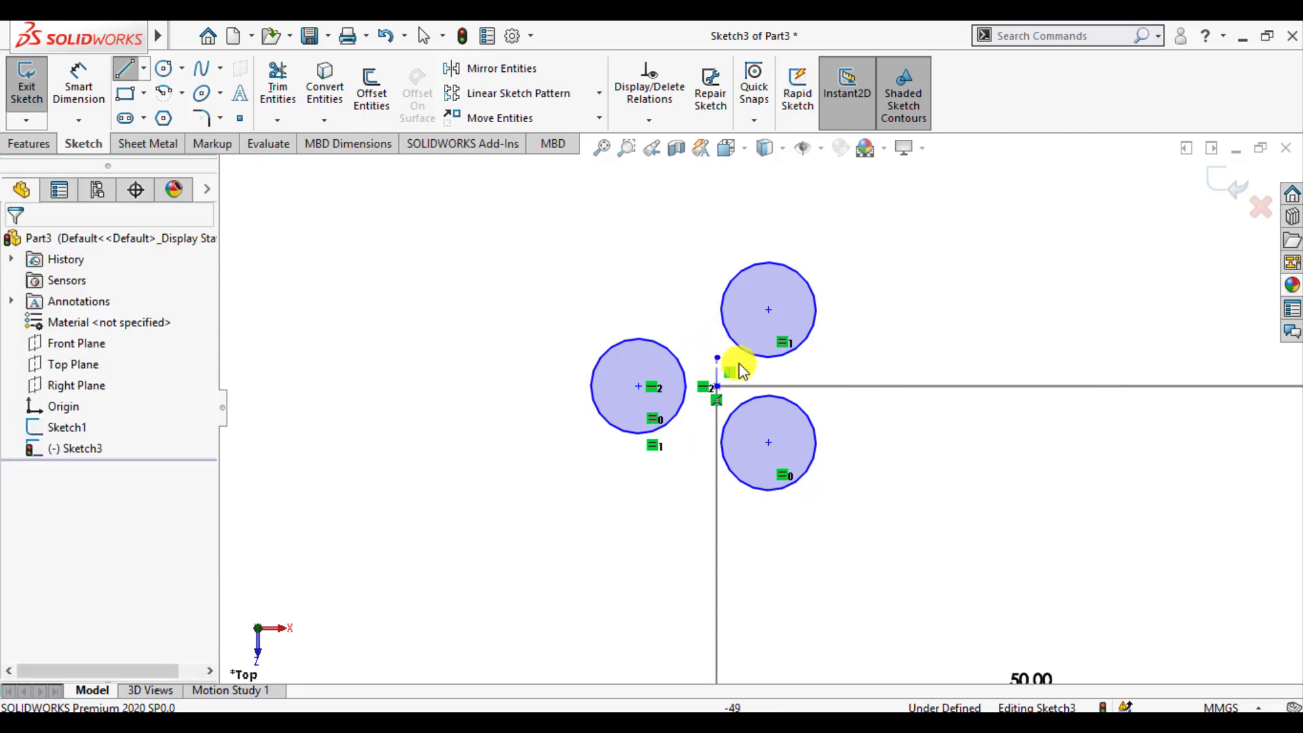
Make the left circle tangent to the short vertical centerline
scroll(743, 367, down, 3)
click(645, 421)
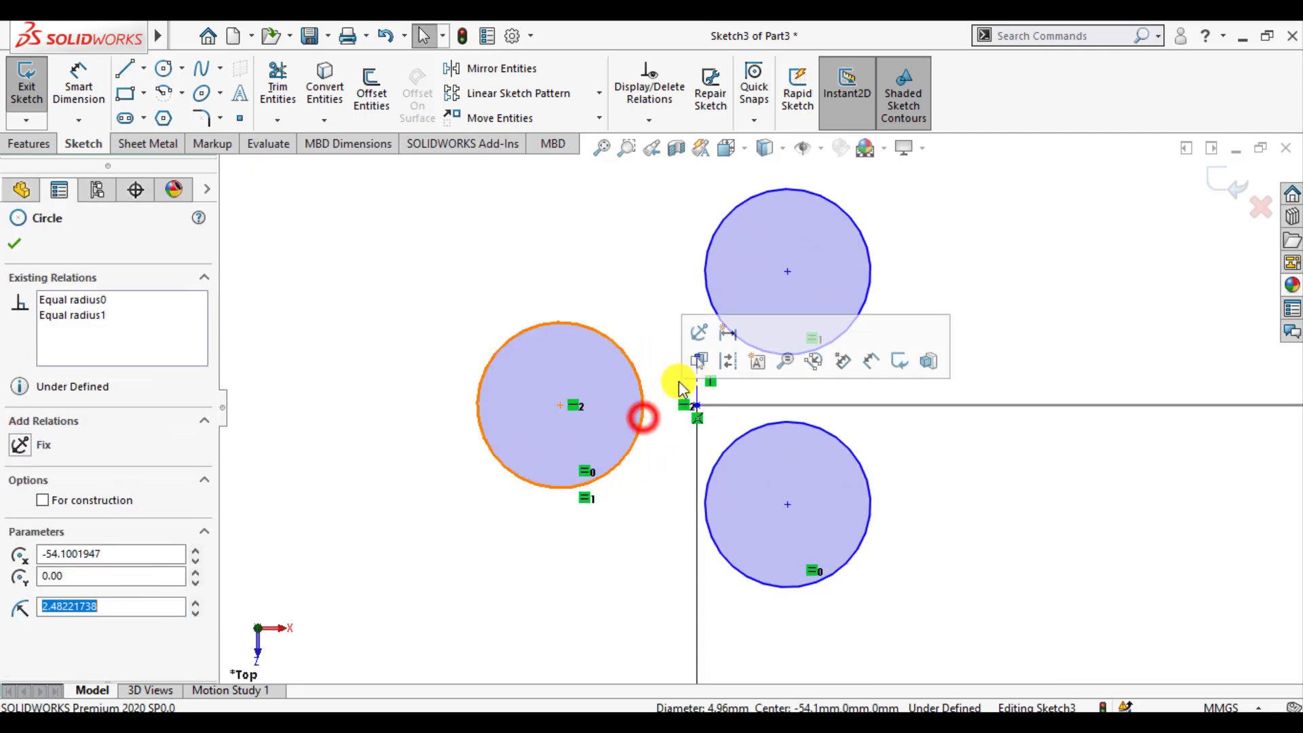
ctrl+click(696, 384)
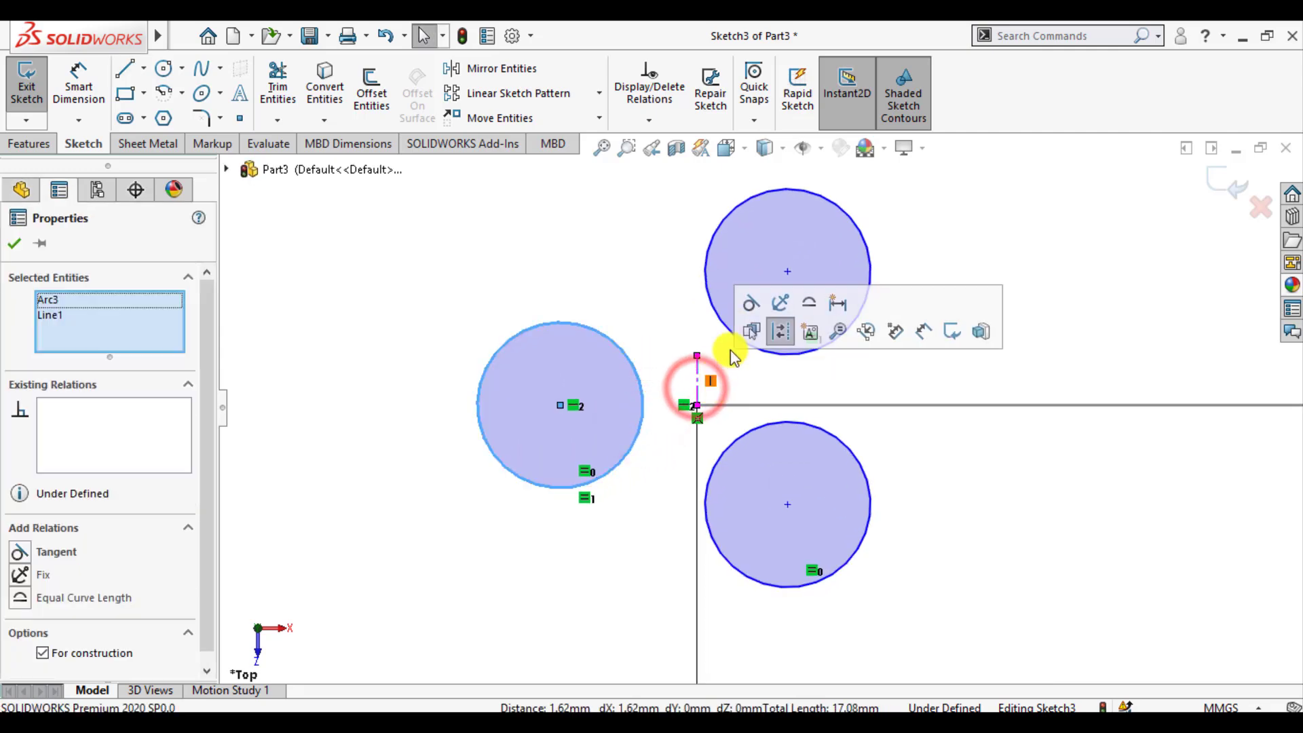
click(750, 302)
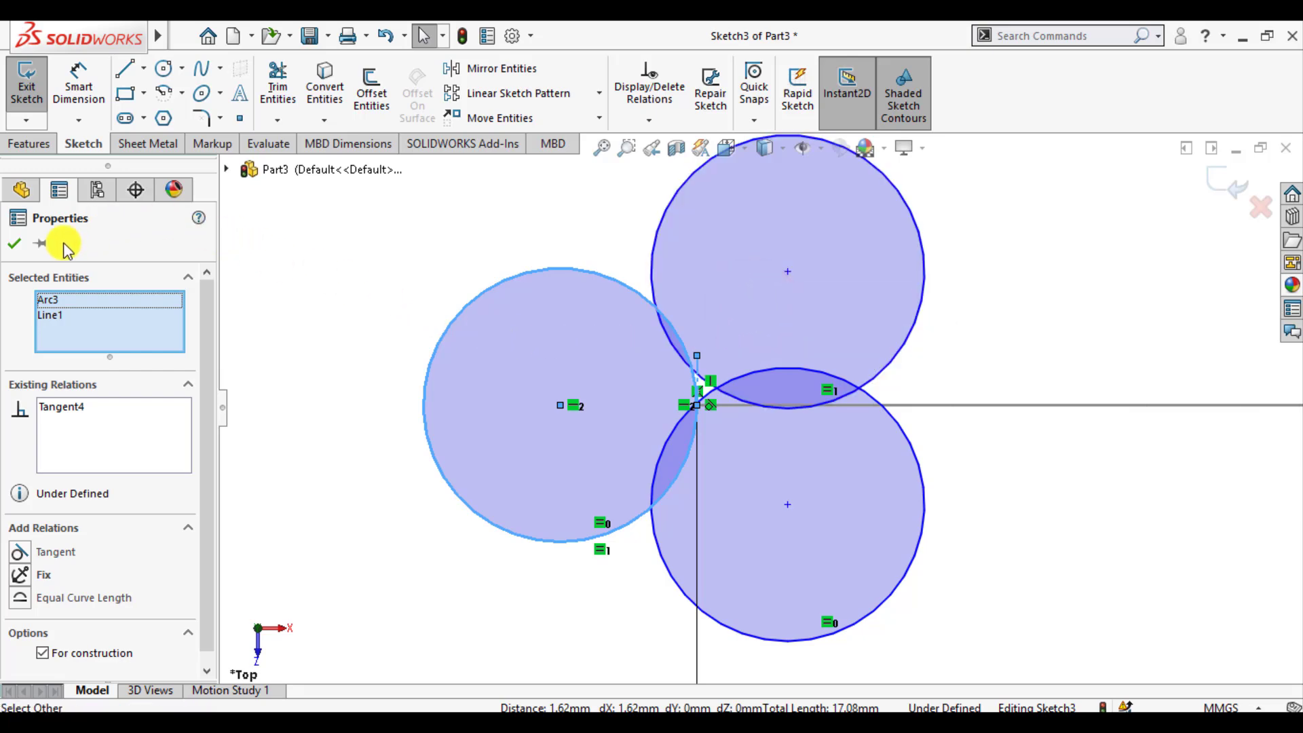
click(14, 244)
Make the left circle and the lower circle tangent to each other
key(z)
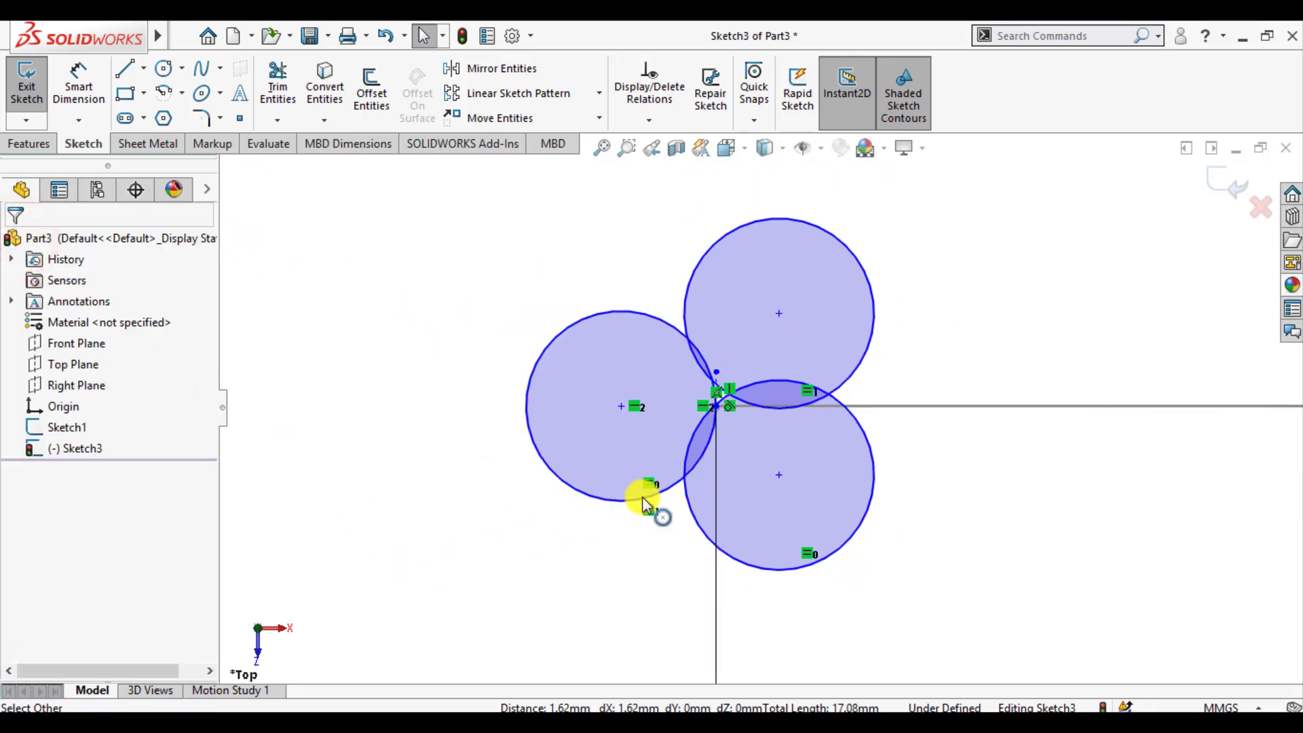
scroll(780, 442, down, 3)
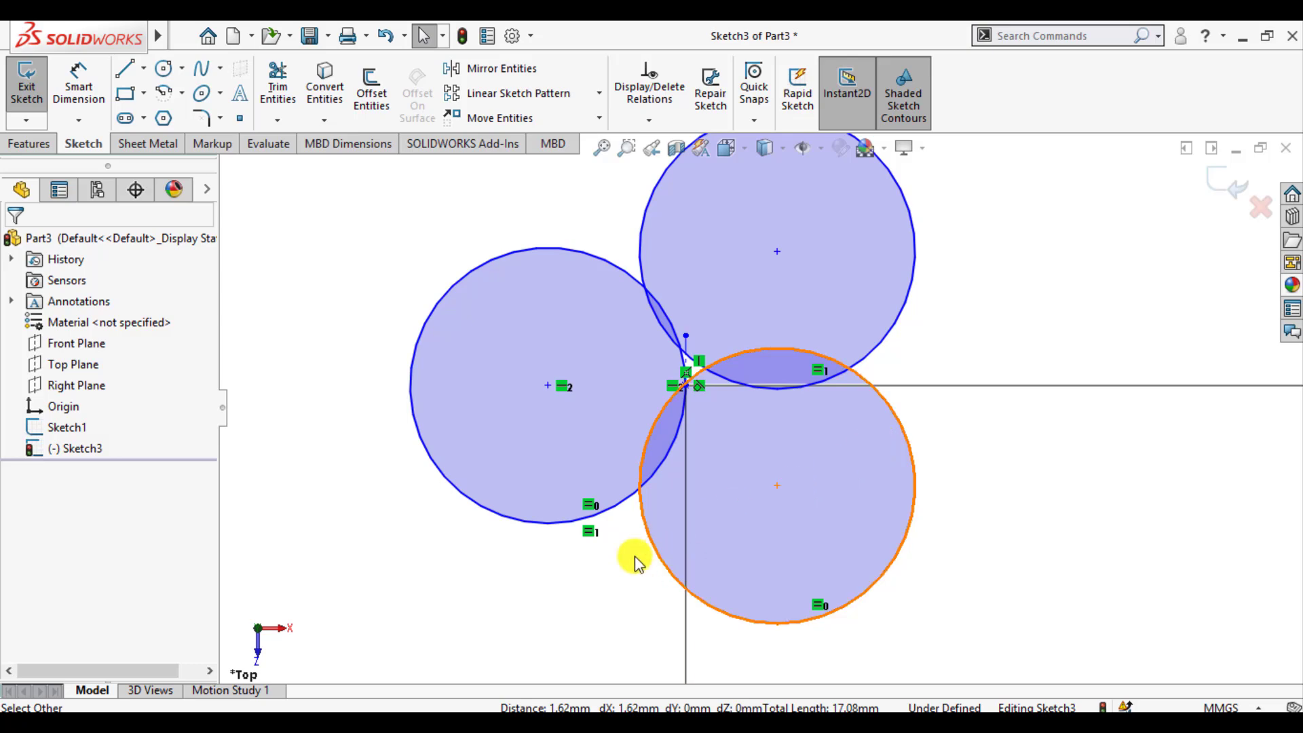
click(617, 503)
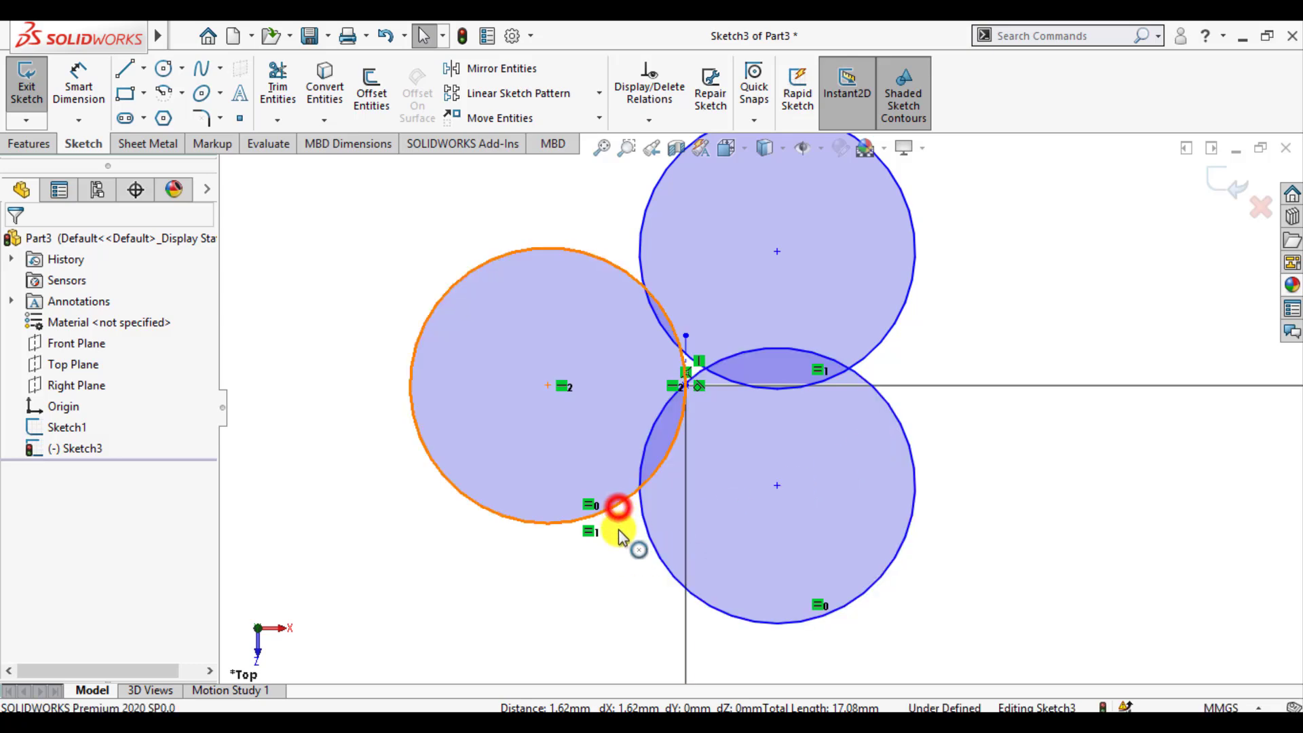
ctrl+click(657, 561)
click(743, 471)
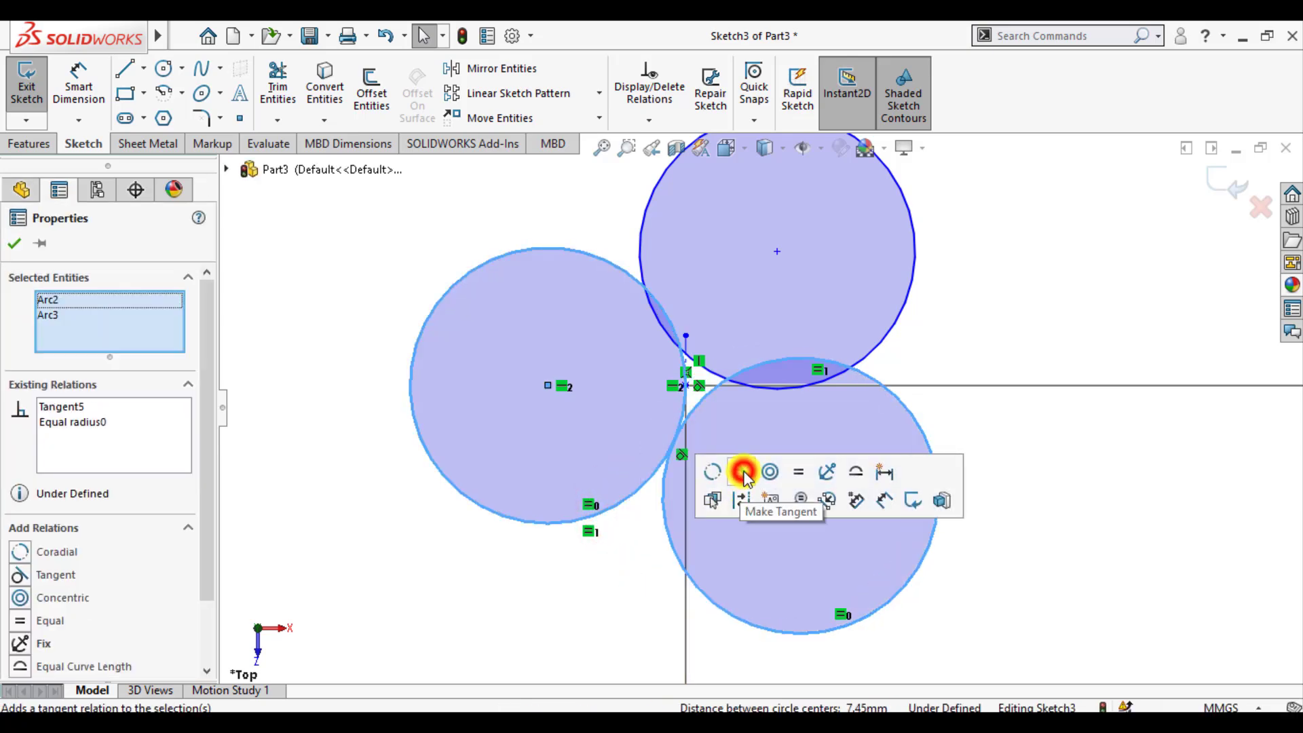
click(15, 243)
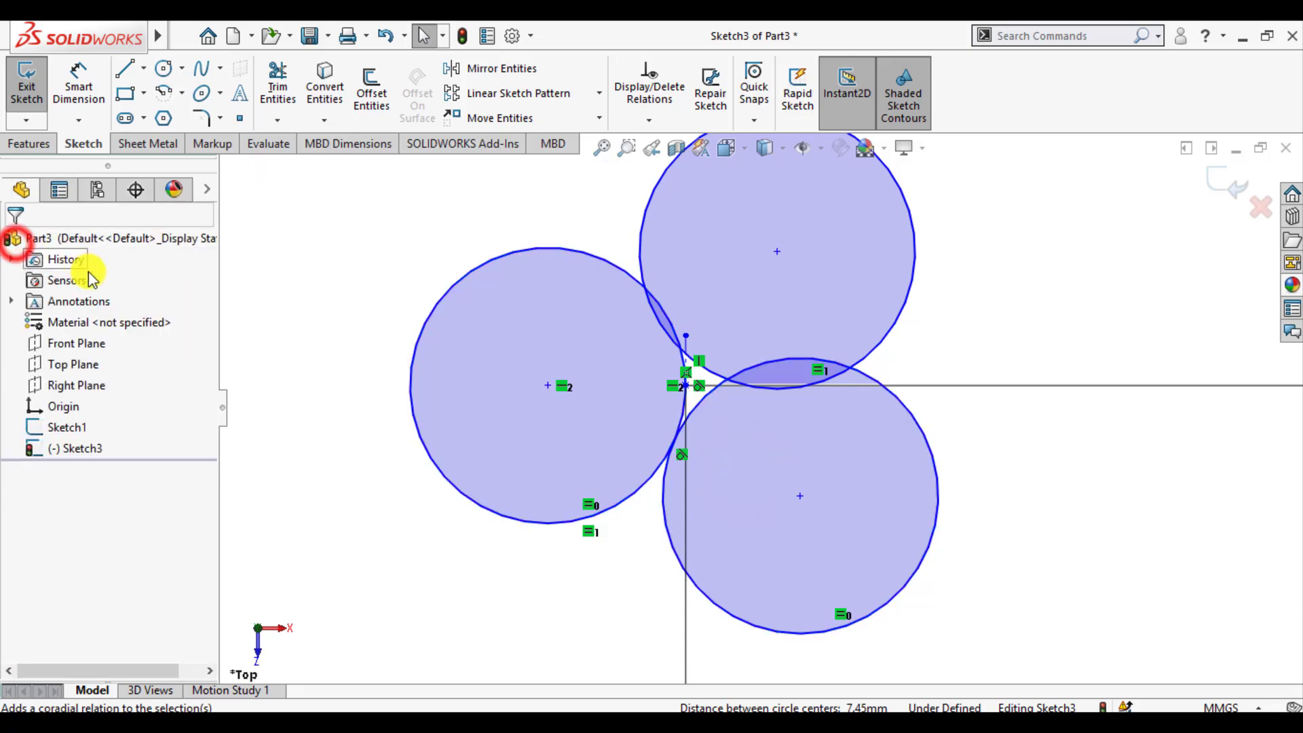
Make the upper circle tangent to both the left circle and the lower circle
click(643, 226)
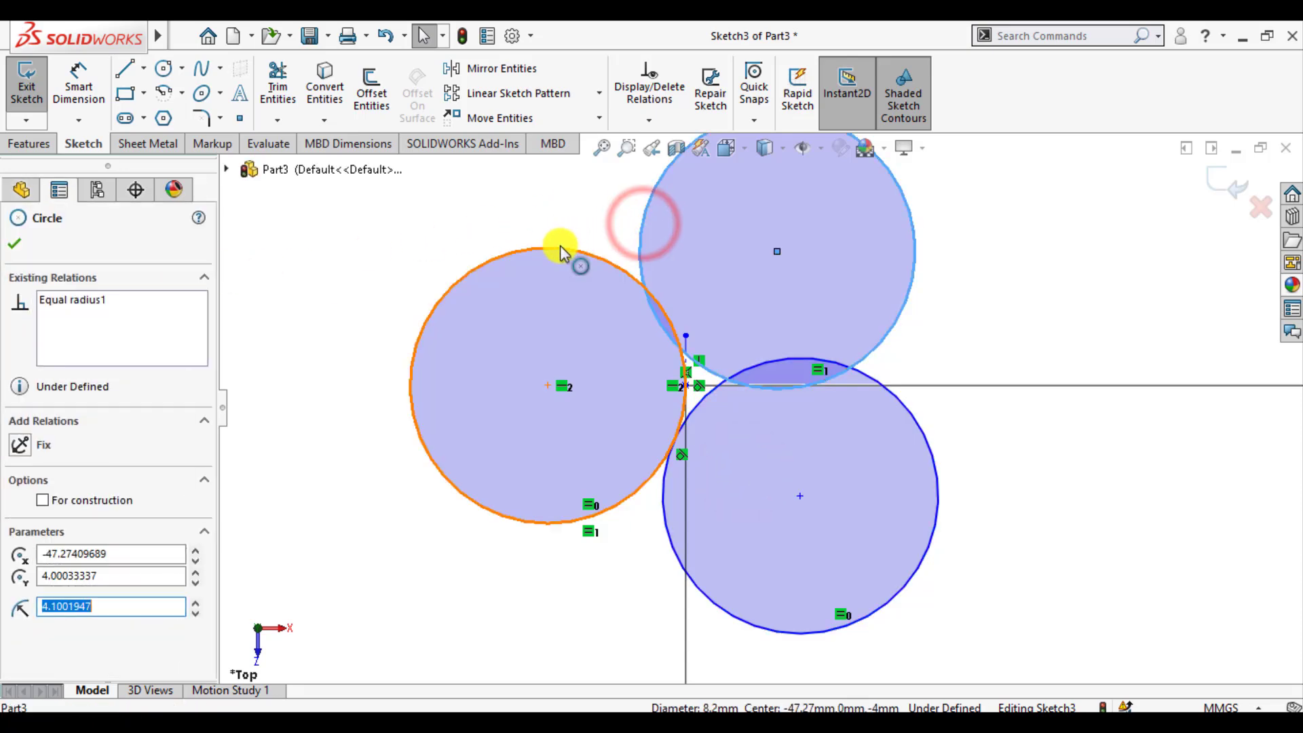
ctrl+click(561, 253)
click(642, 168)
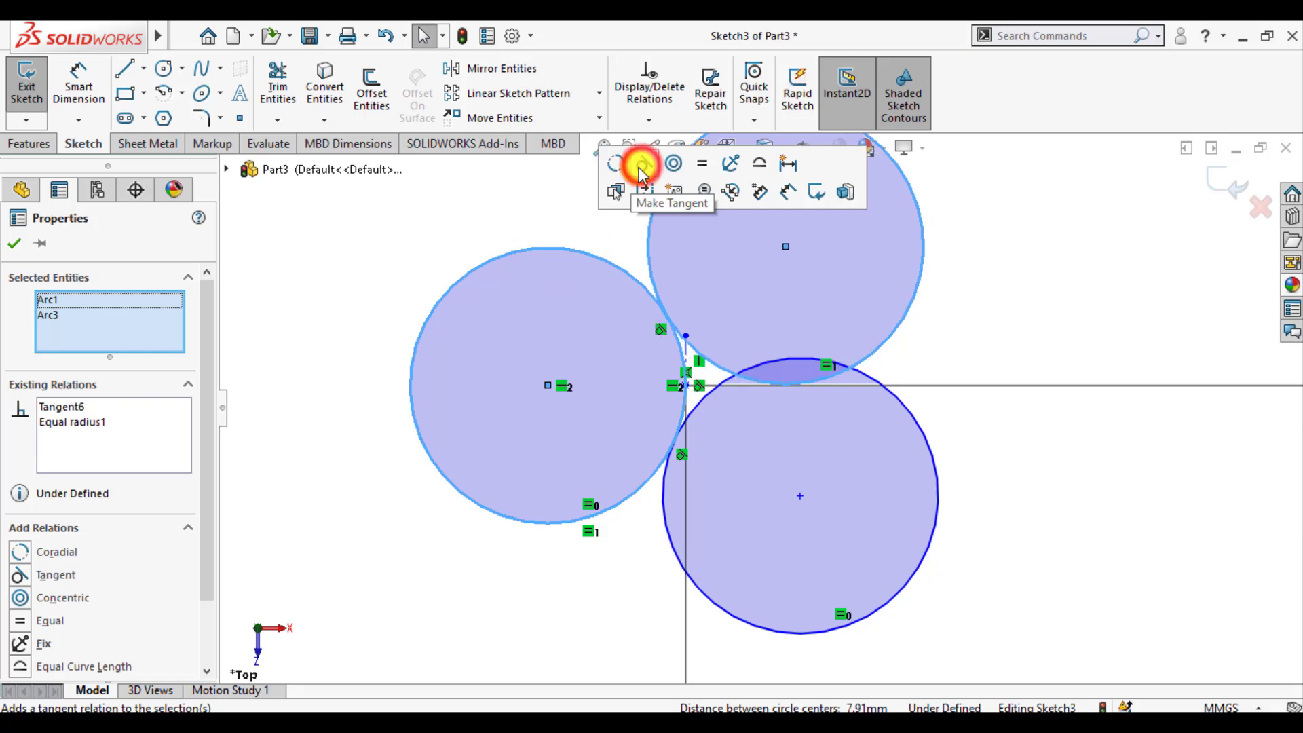
click(15, 243)
click(908, 310)
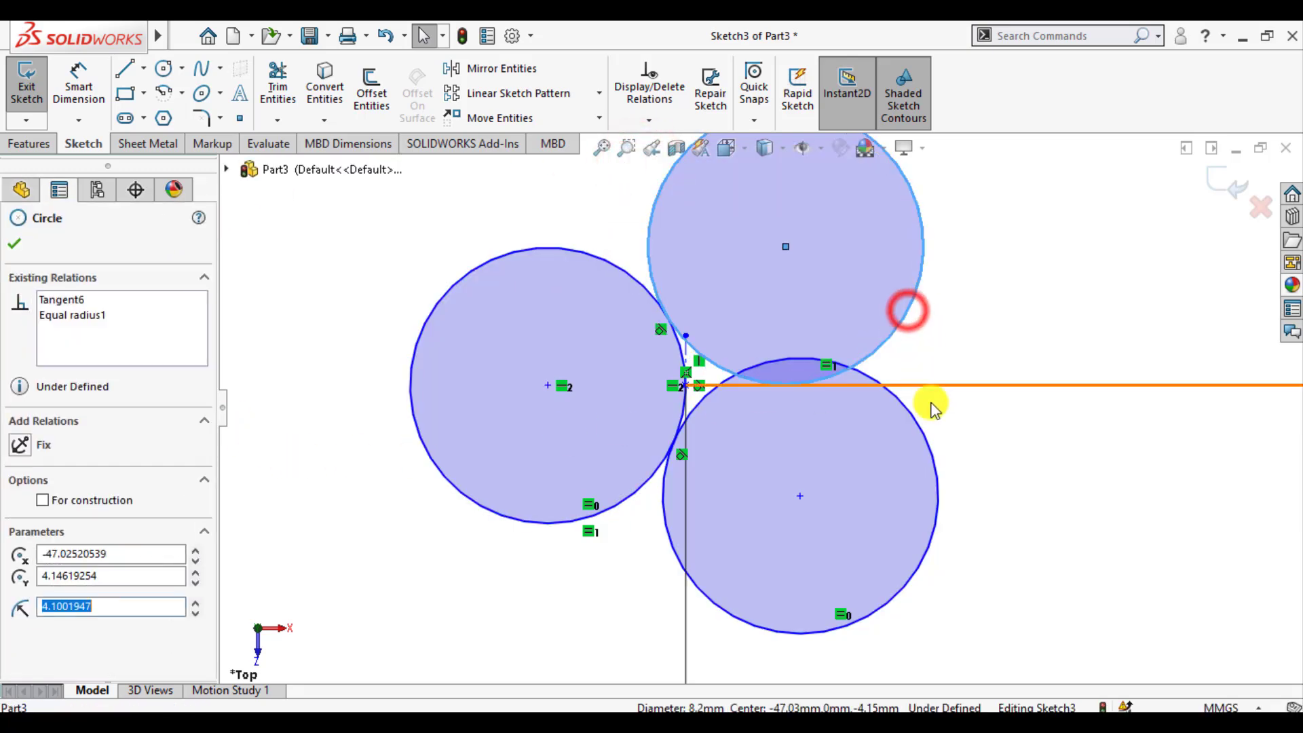
ctrl+click(930, 436)
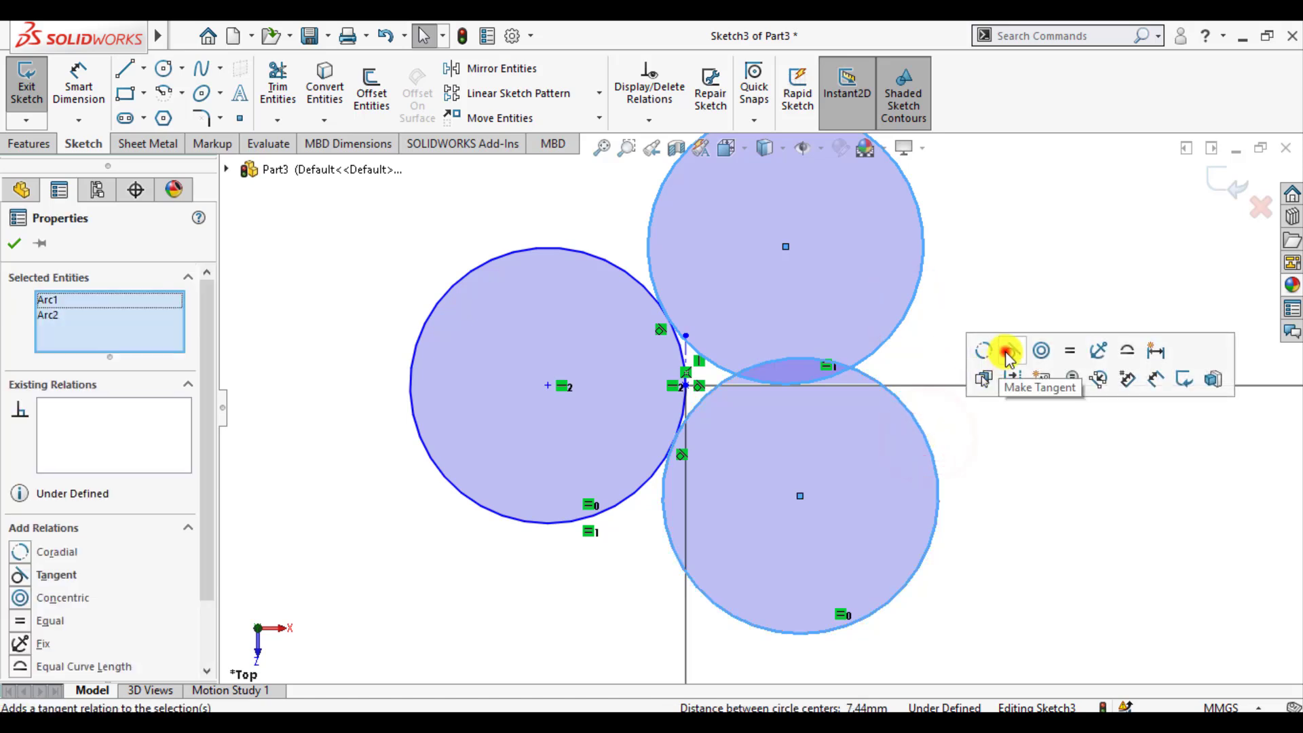
click(1008, 351)
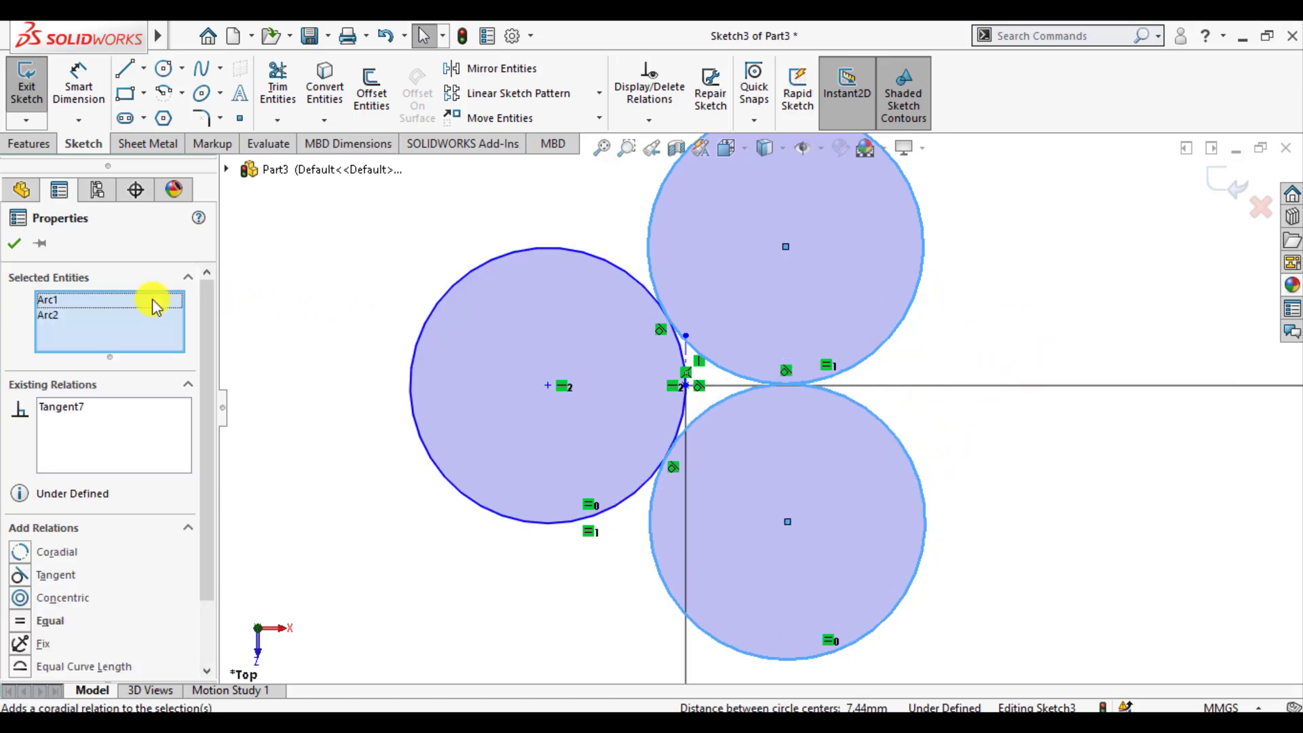
click(12, 242)
Draw a vertical centerline from the lower circle's centre up into the upper circle
scroll(676, 416, up, 3)
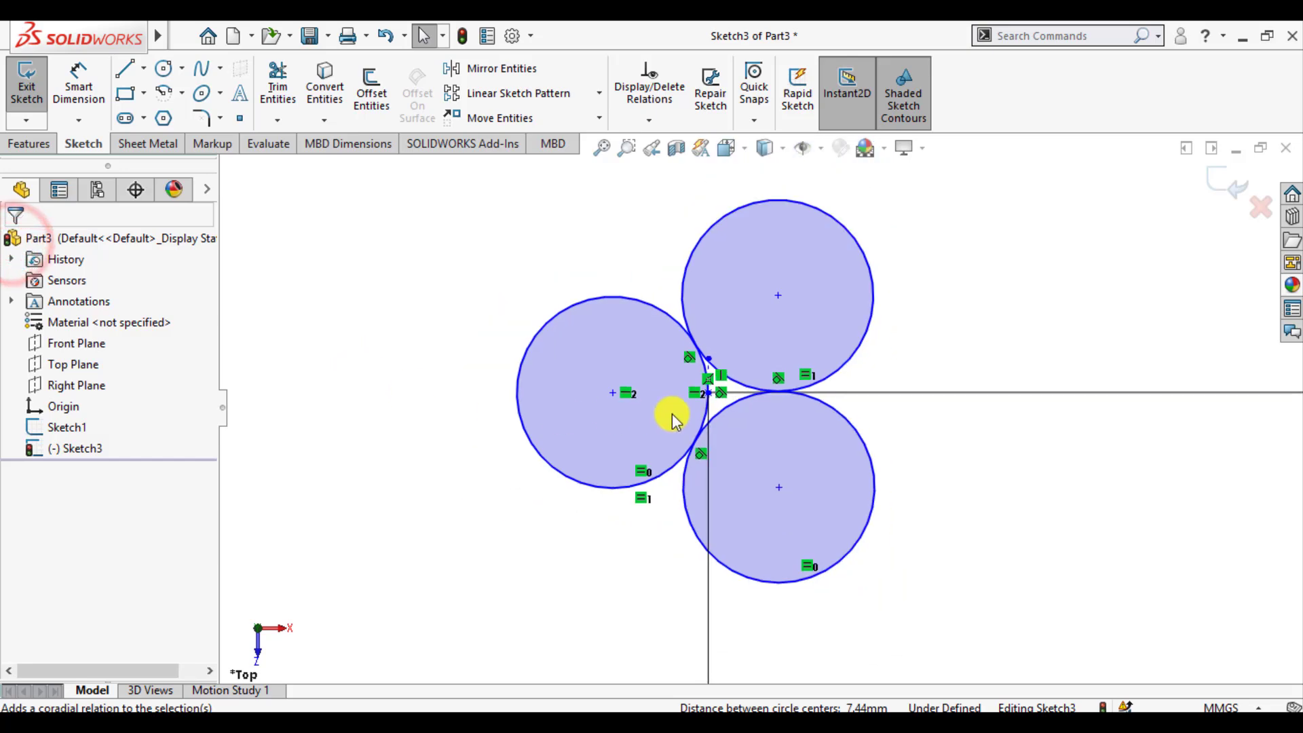
scroll(731, 406, down, 5)
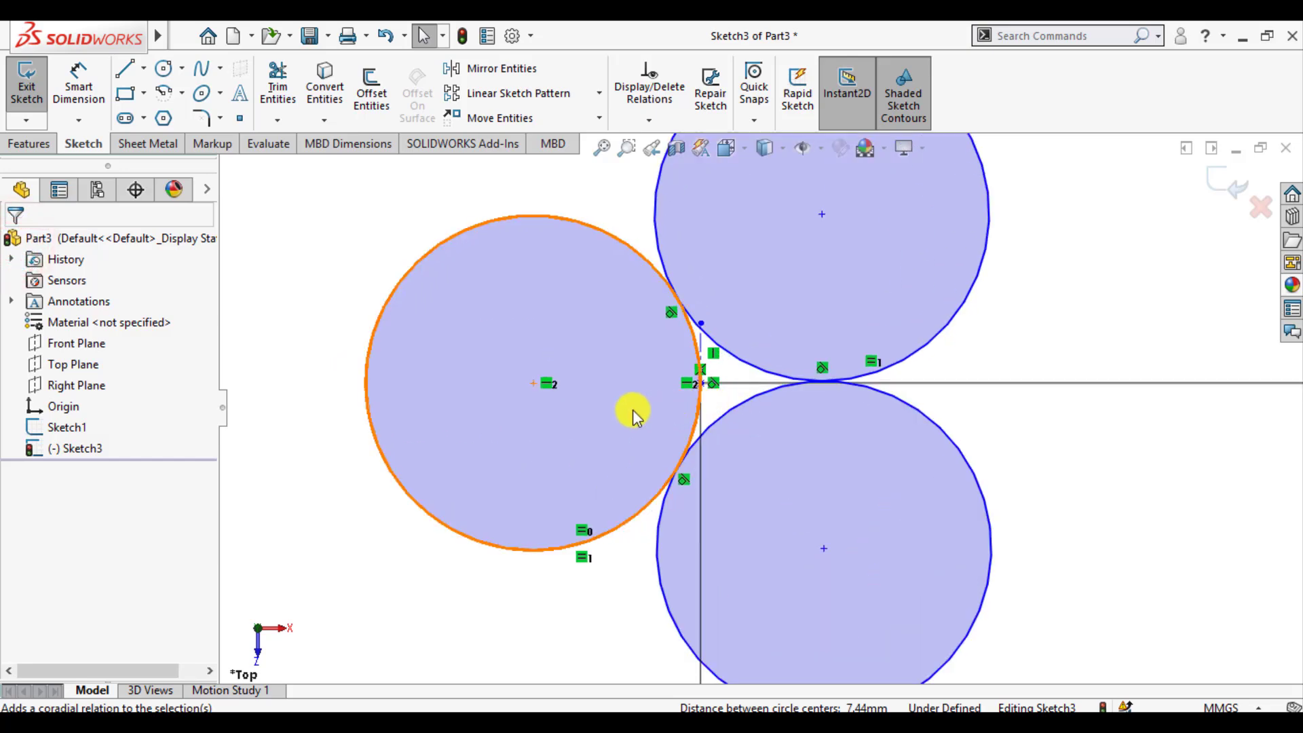
scroll(627, 415, up, 4)
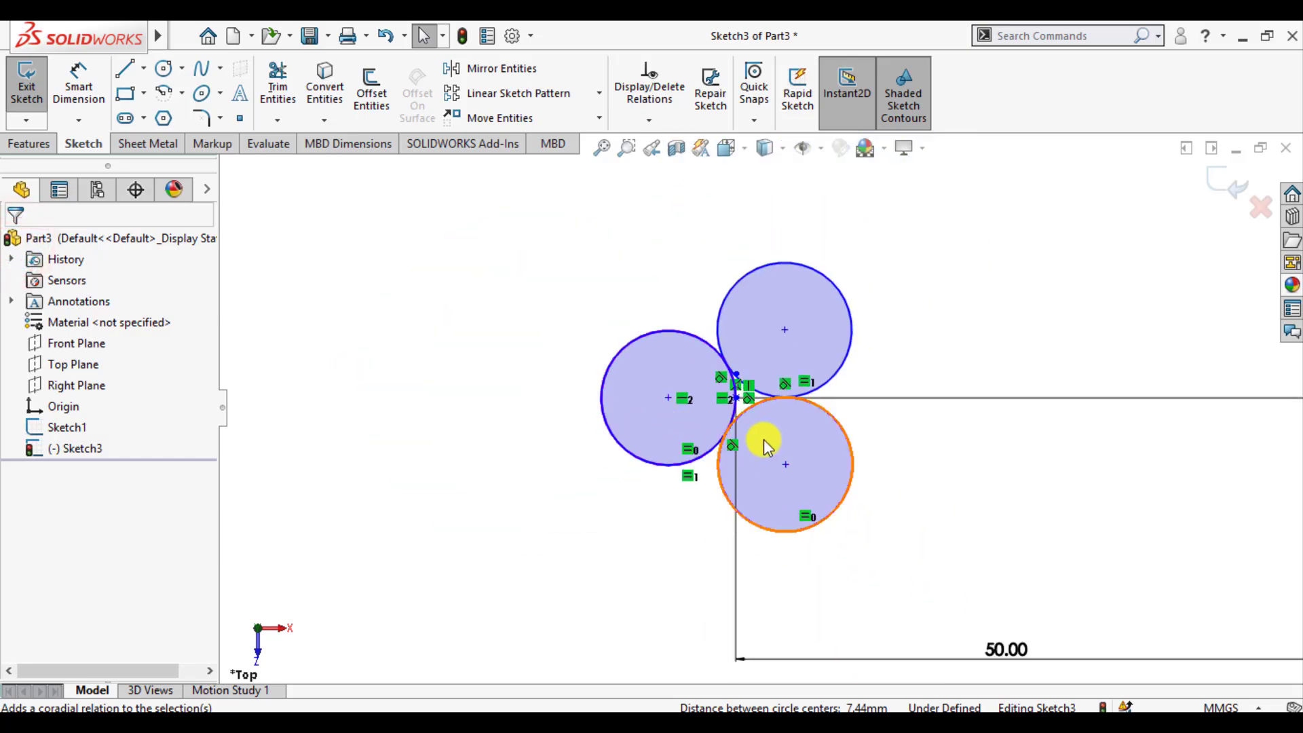
scroll(763, 444, down, 5)
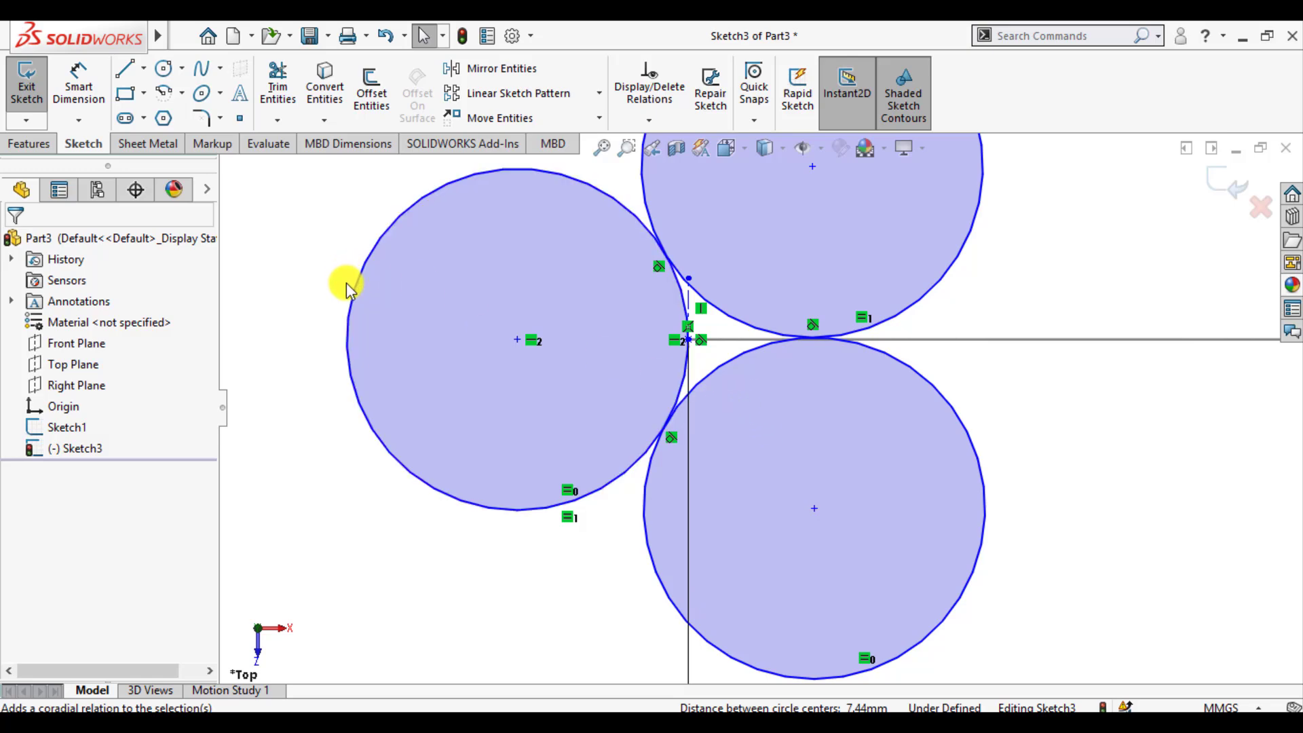
click(348, 319)
click(144, 68)
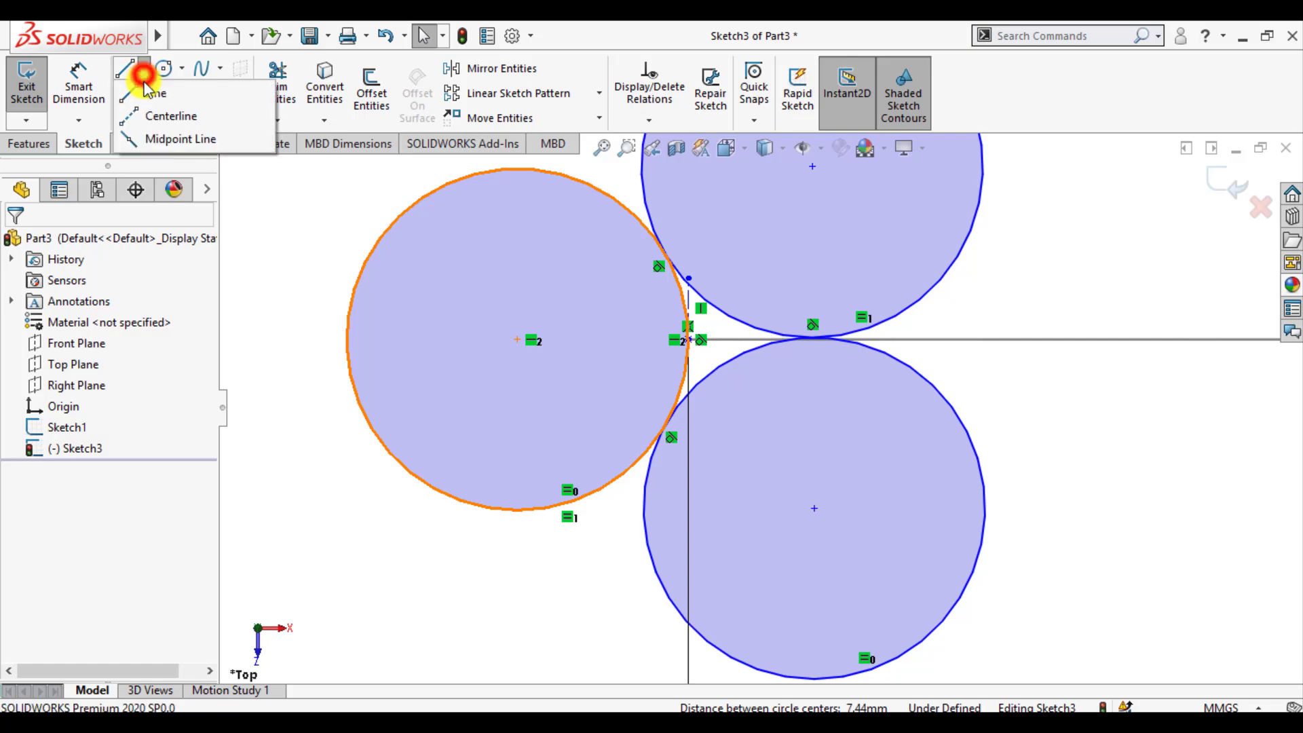
click(143, 117)
click(814, 509)
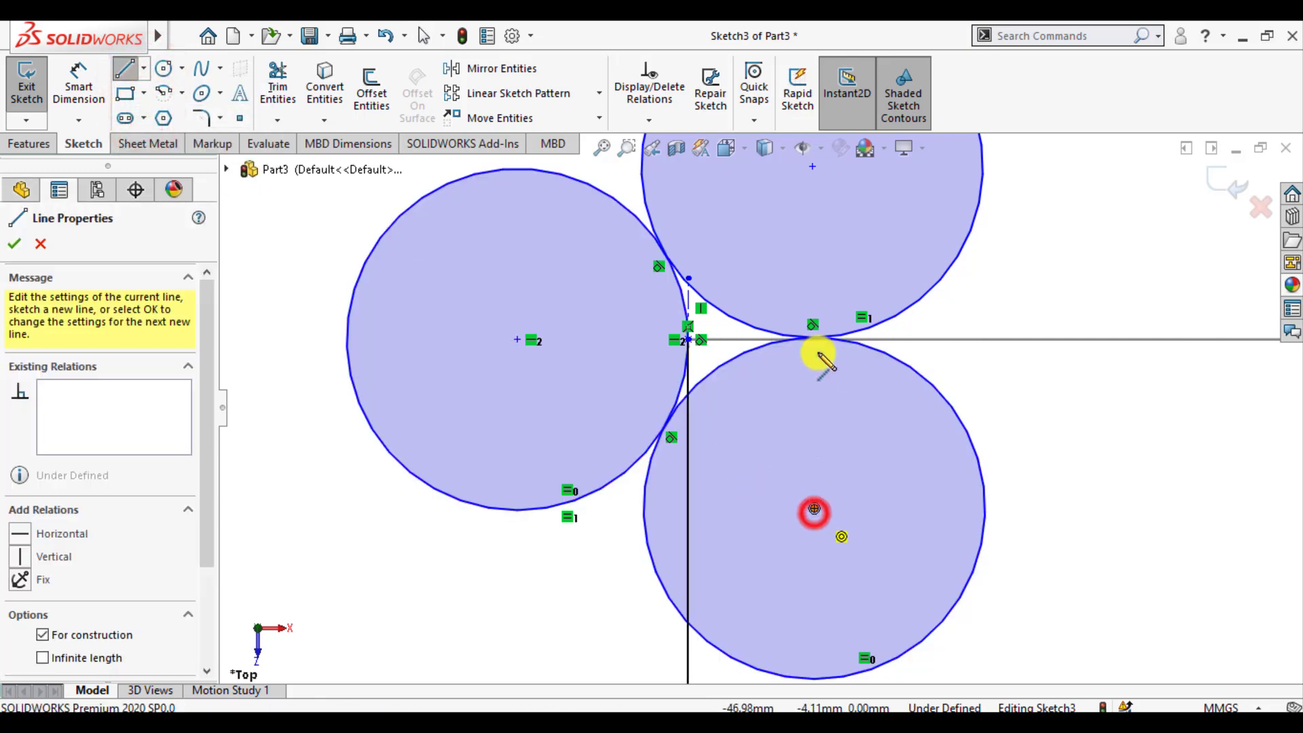
click(814, 264)
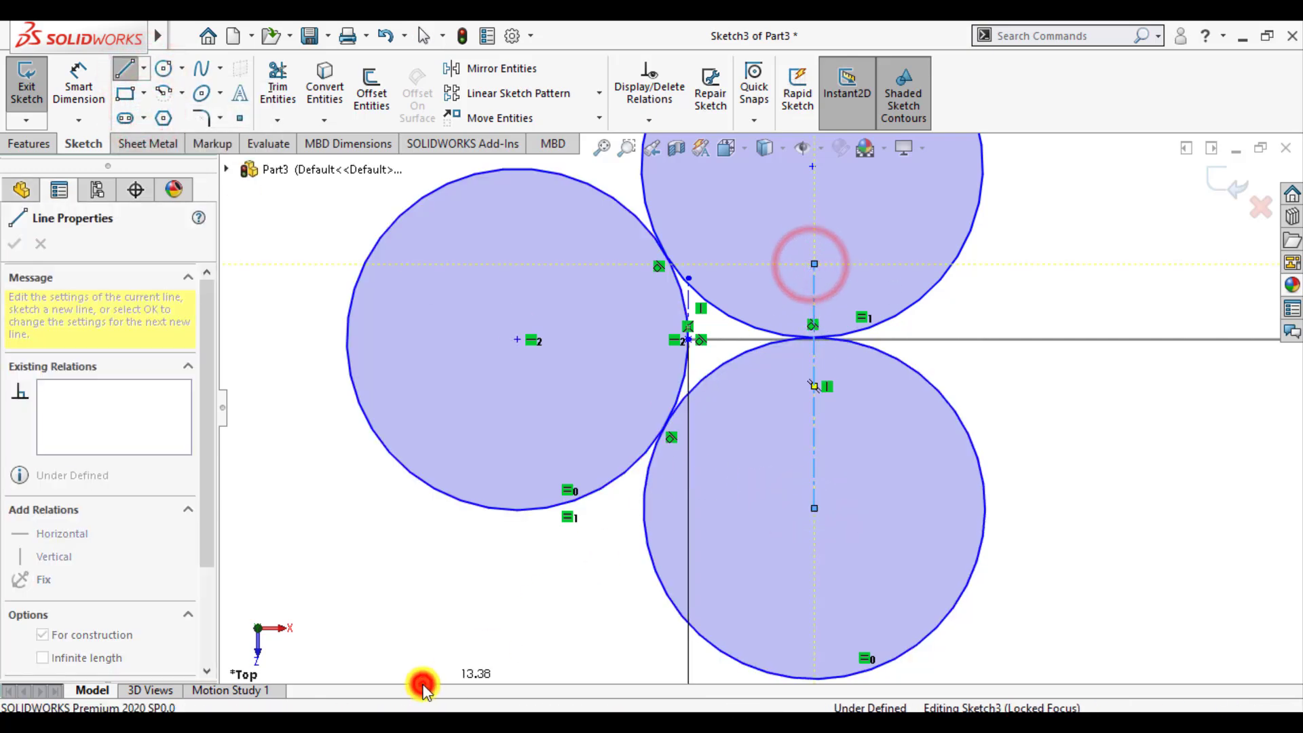
key(Escape)
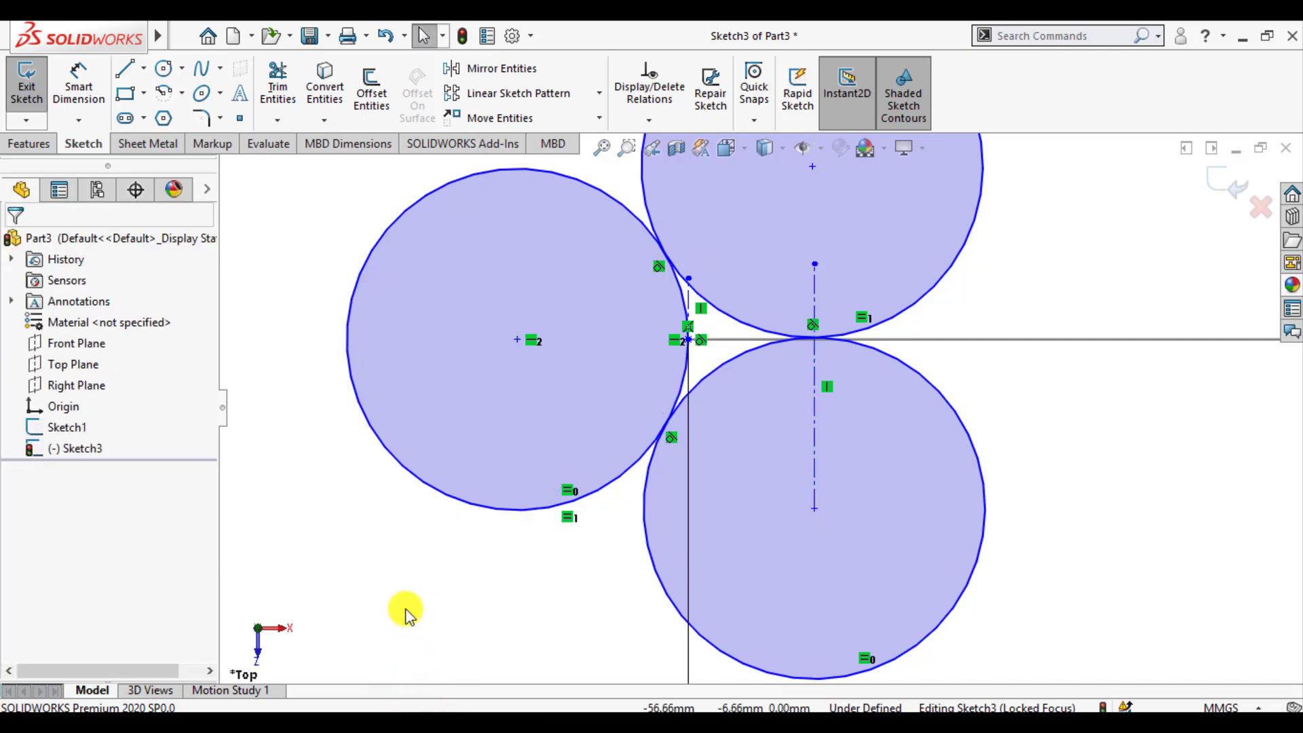
click(78, 84)
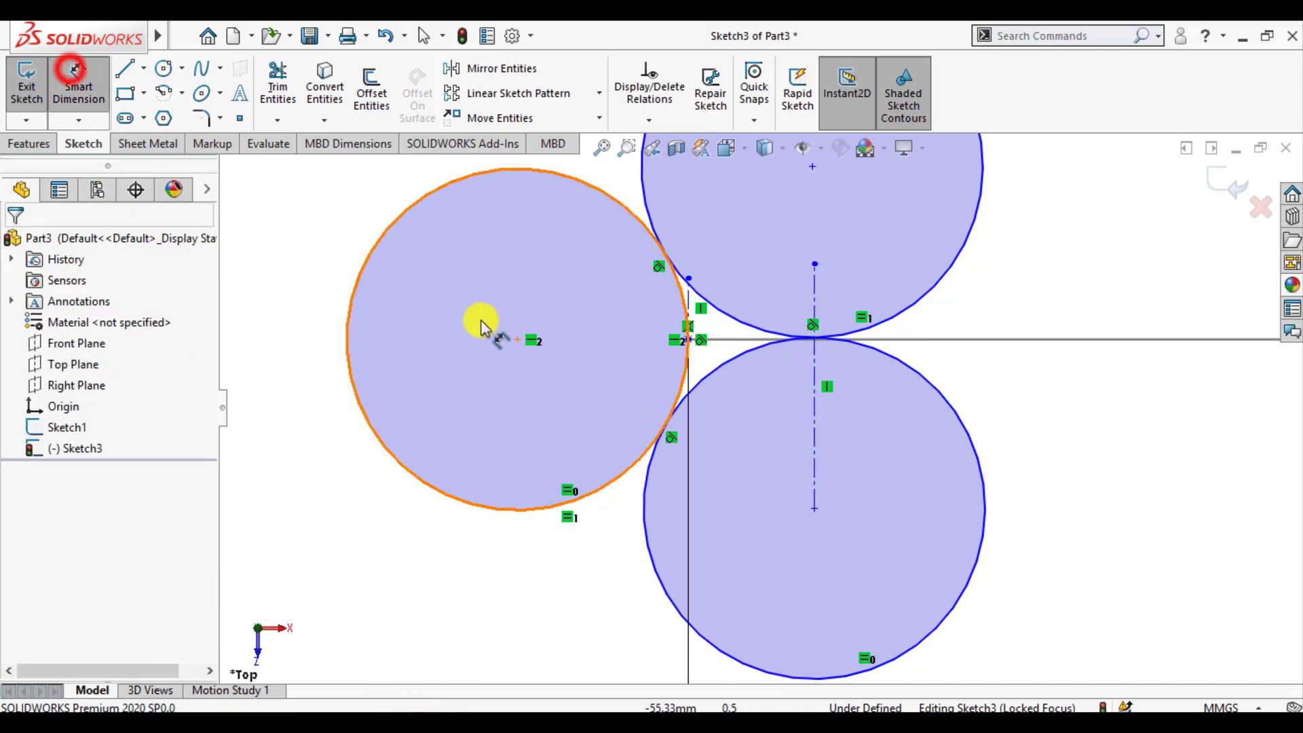
click(687, 339)
click(814, 443)
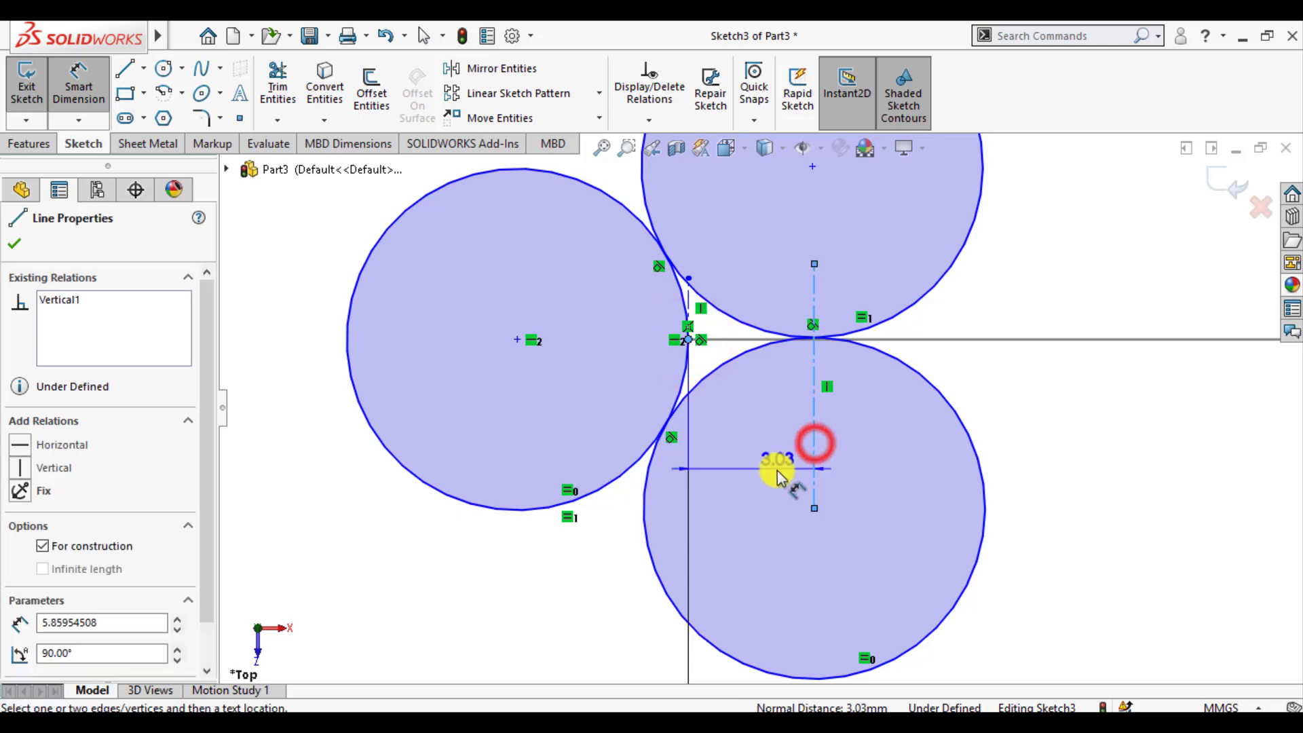
key(Escape)
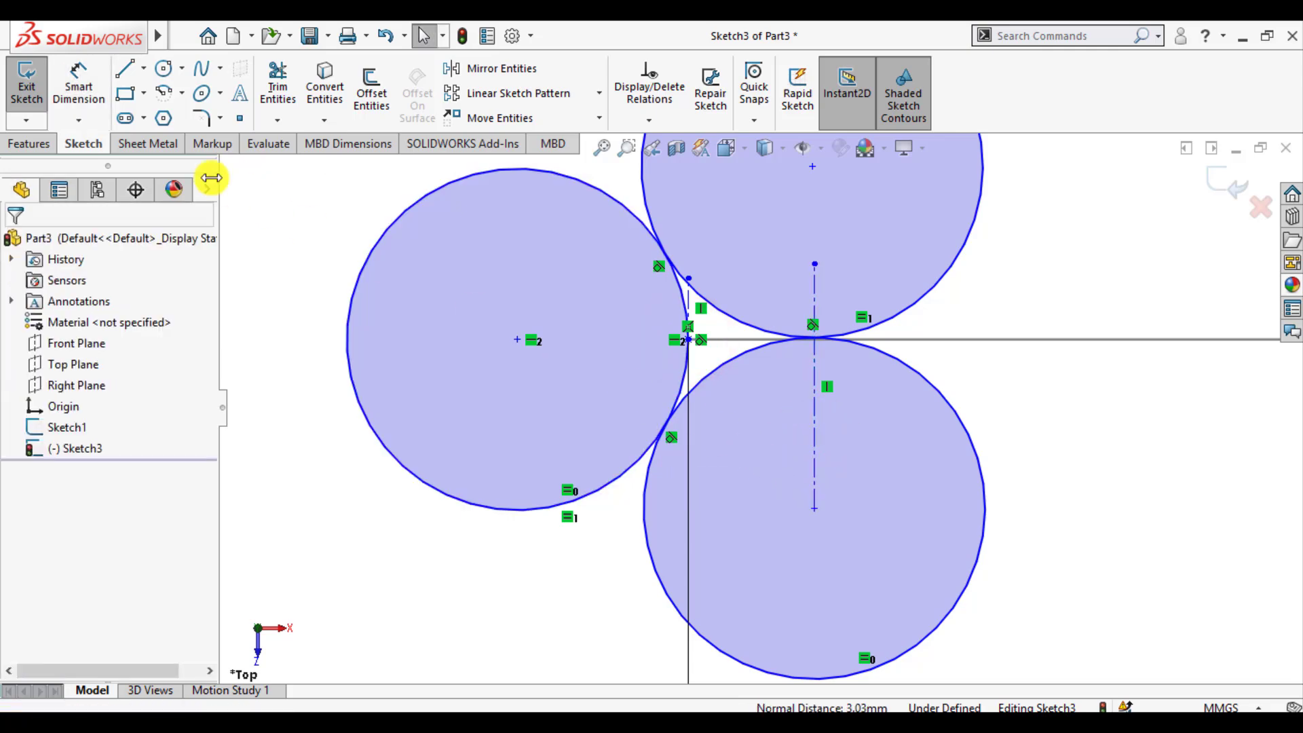
Dimension the left circle's diameter as 8 mm
click(76, 81)
scroll(429, 536, up, 2)
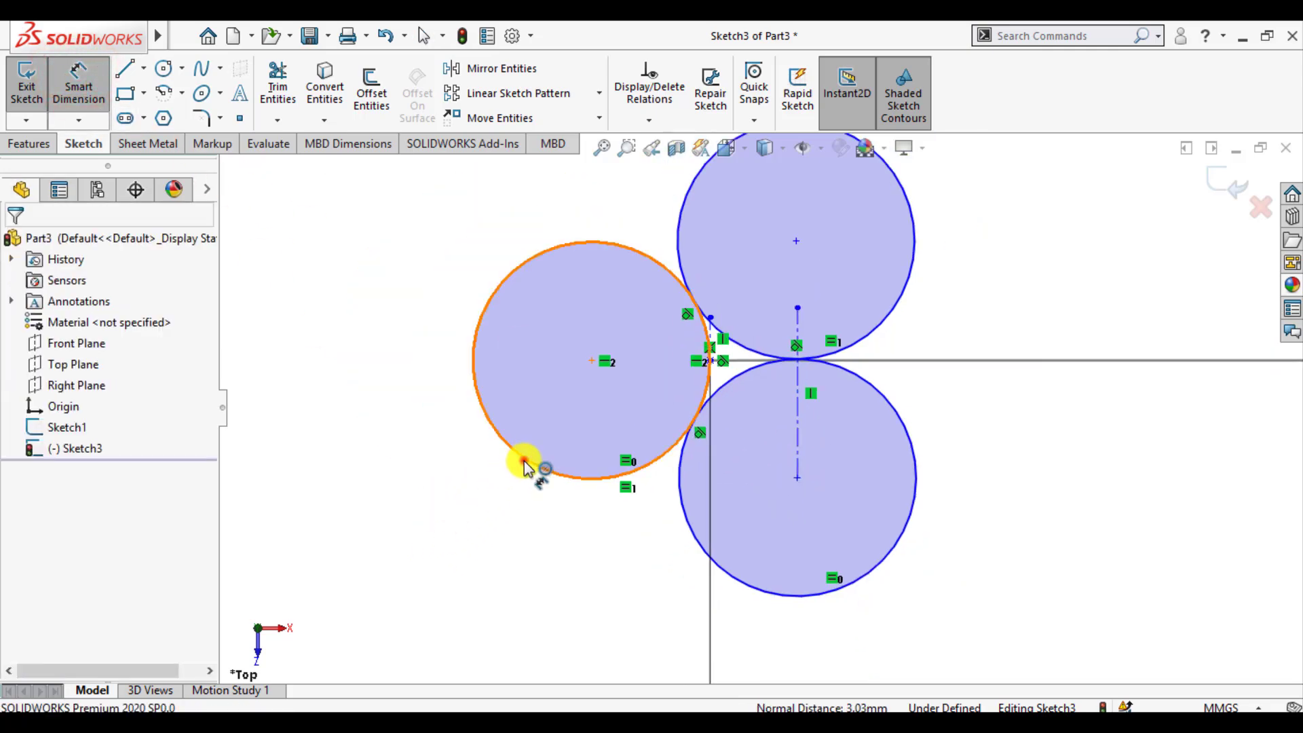
click(523, 465)
click(421, 538)
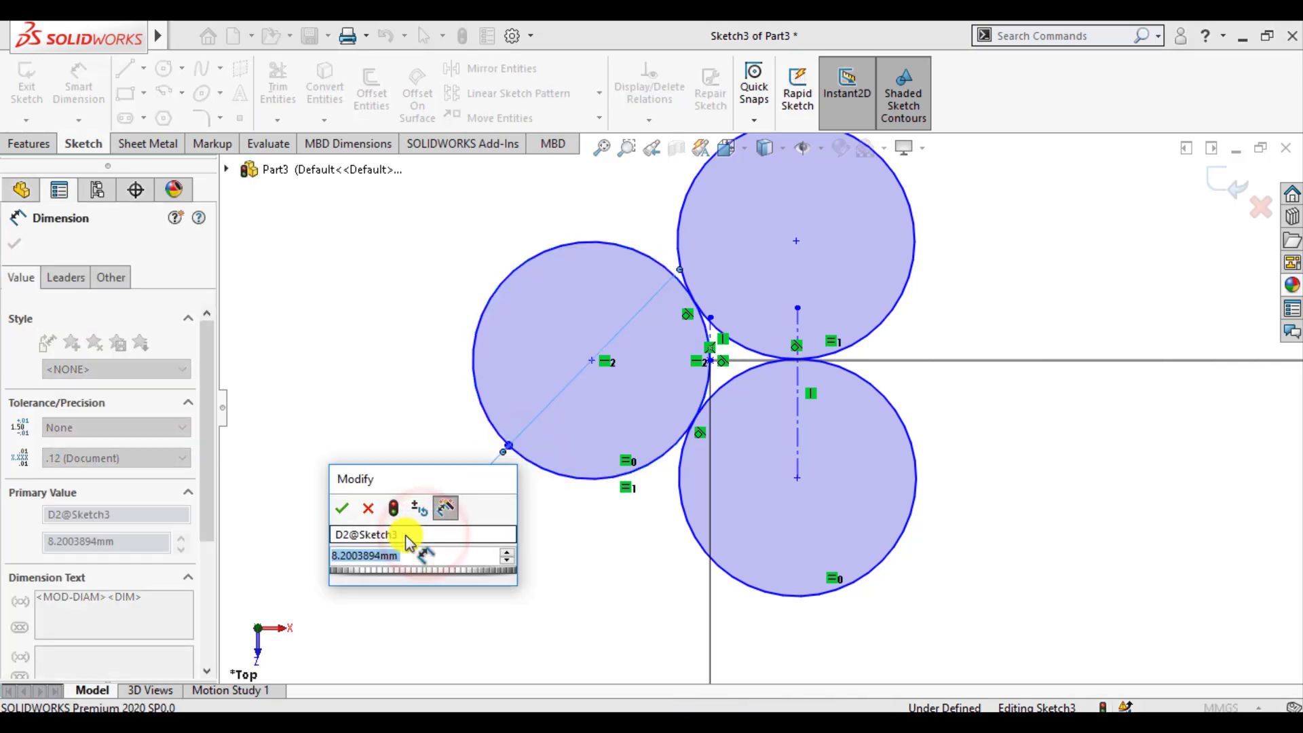
text(8)
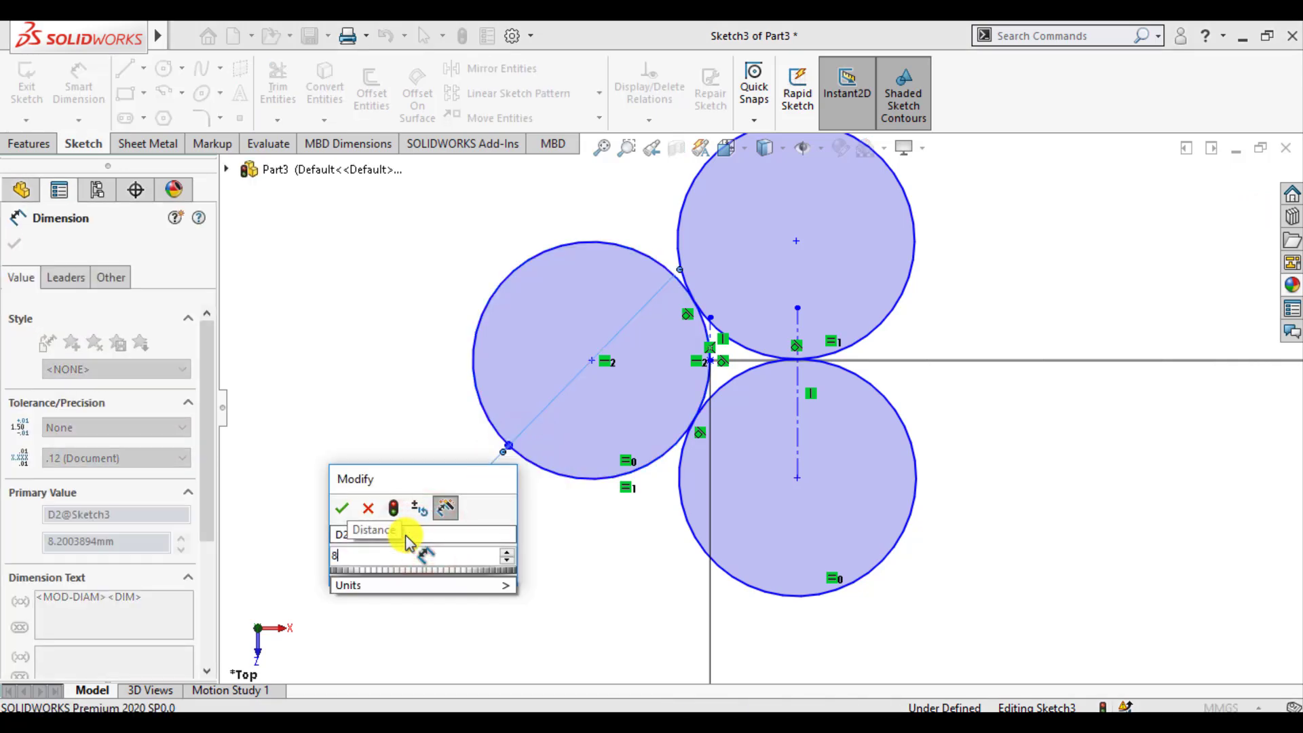
key(Return)
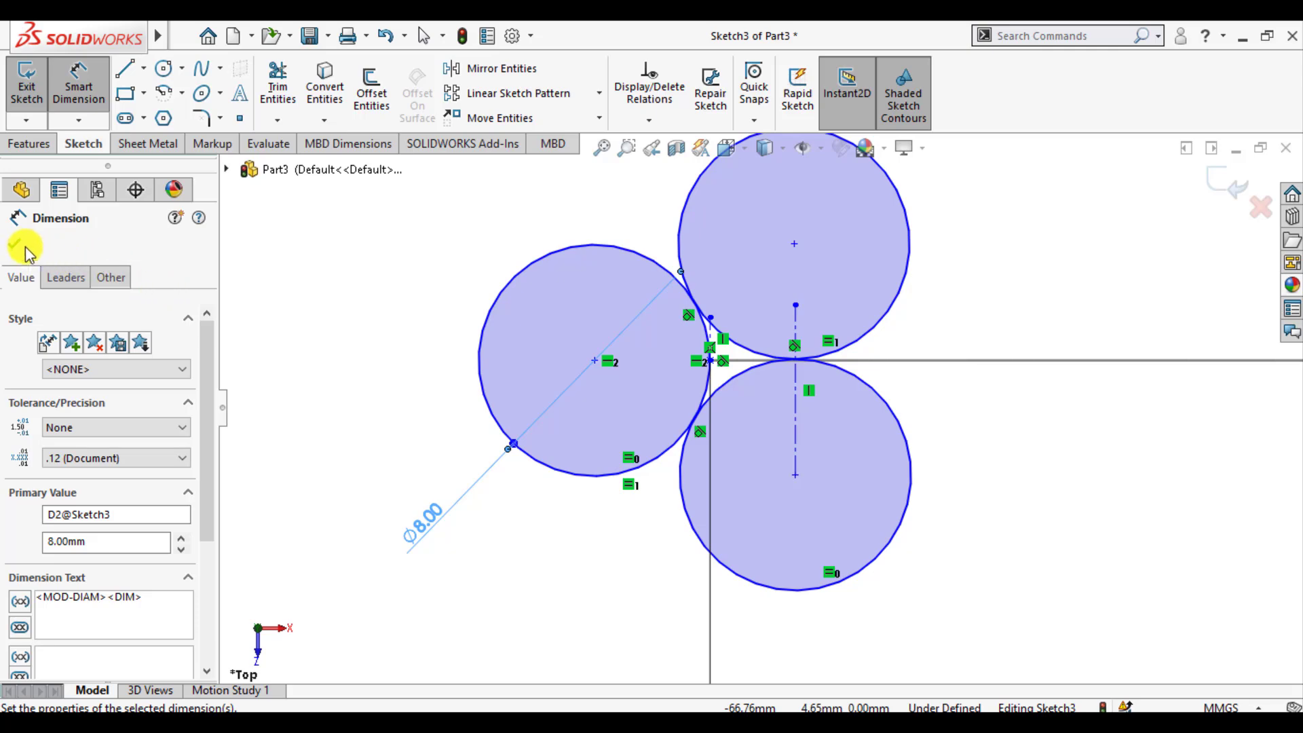
click(10, 246)
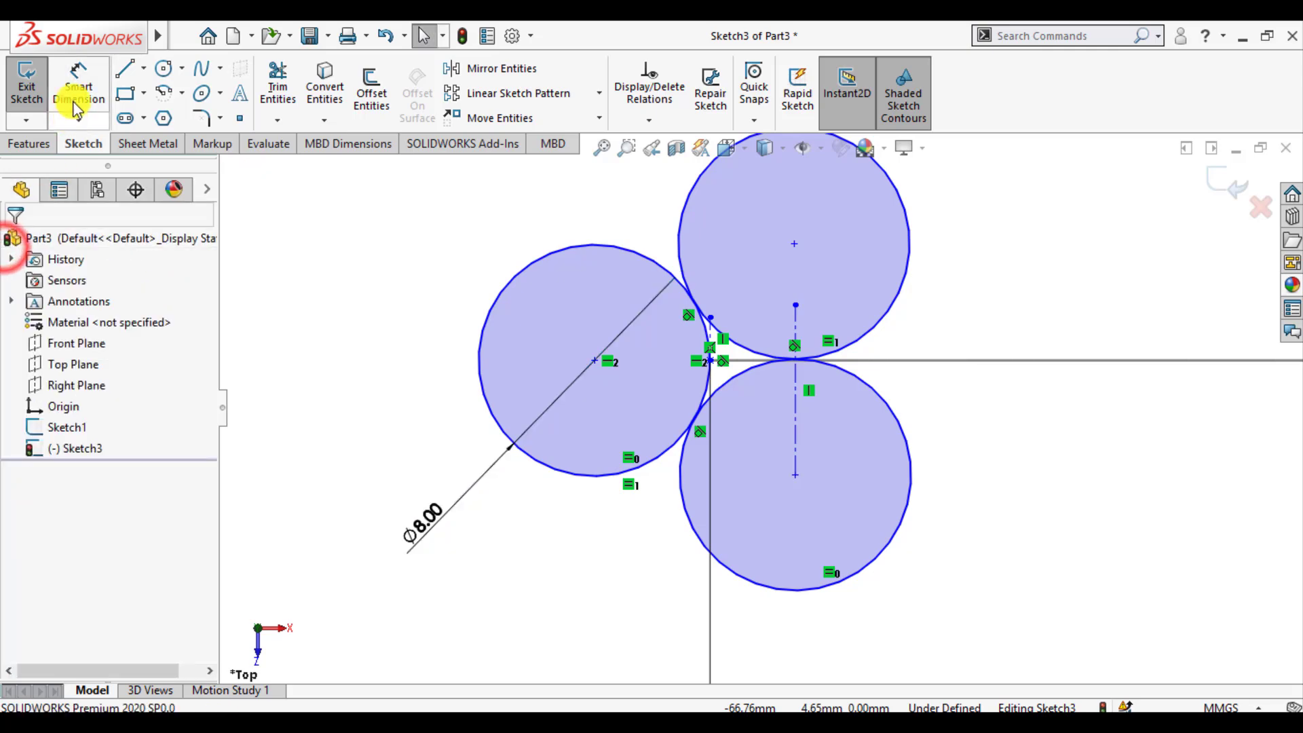
click(709, 361)
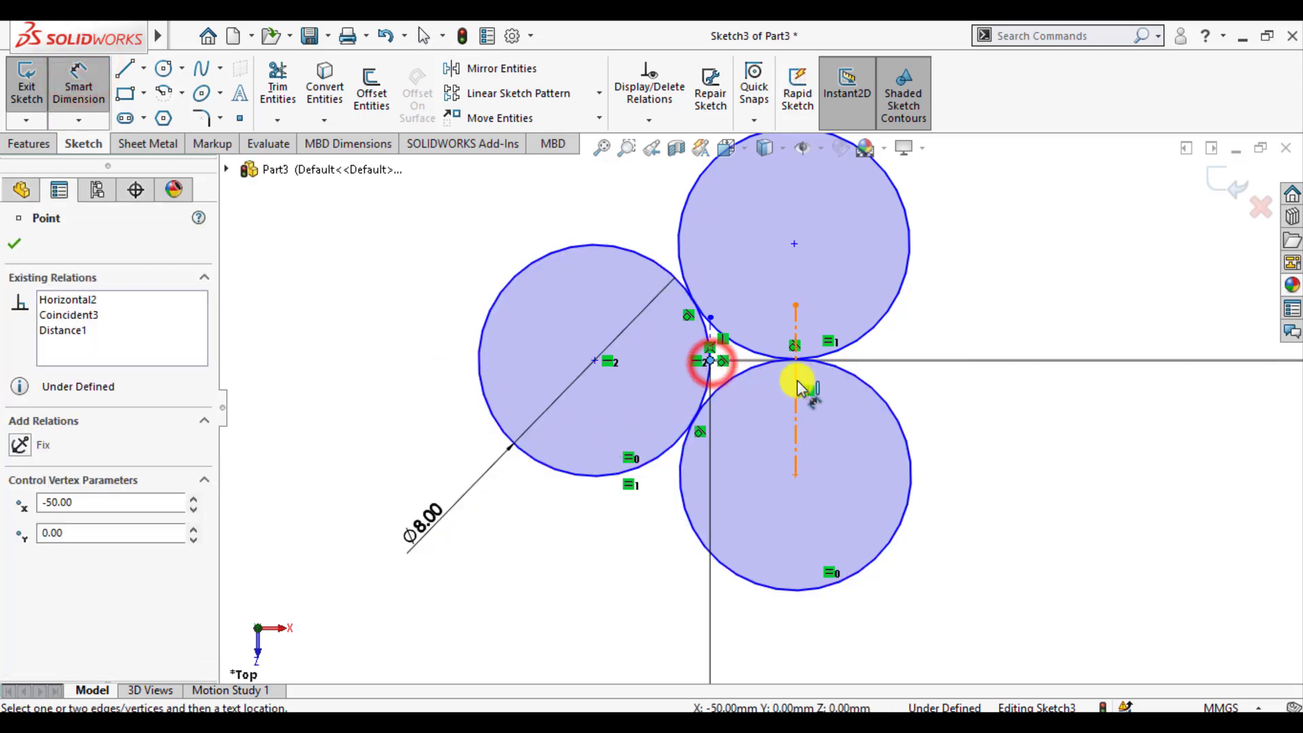
click(796, 382)
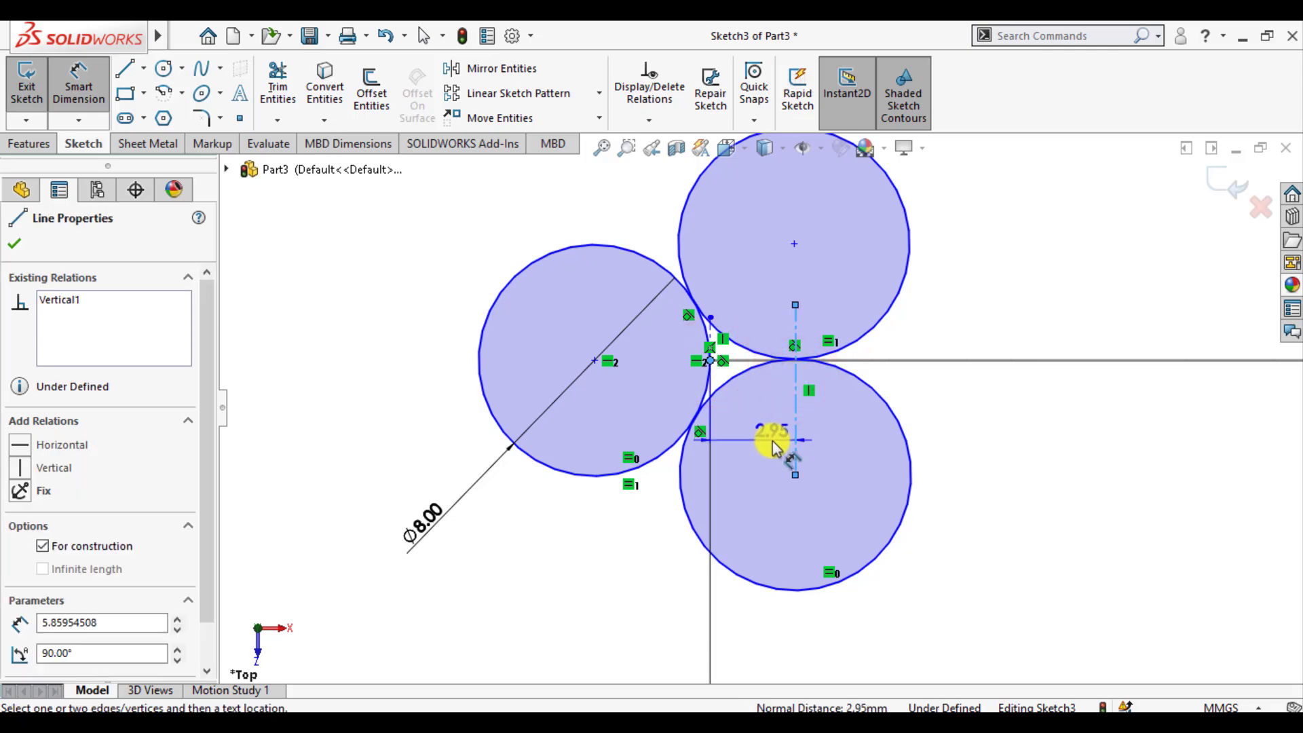
key(Escape)
key(Escape)
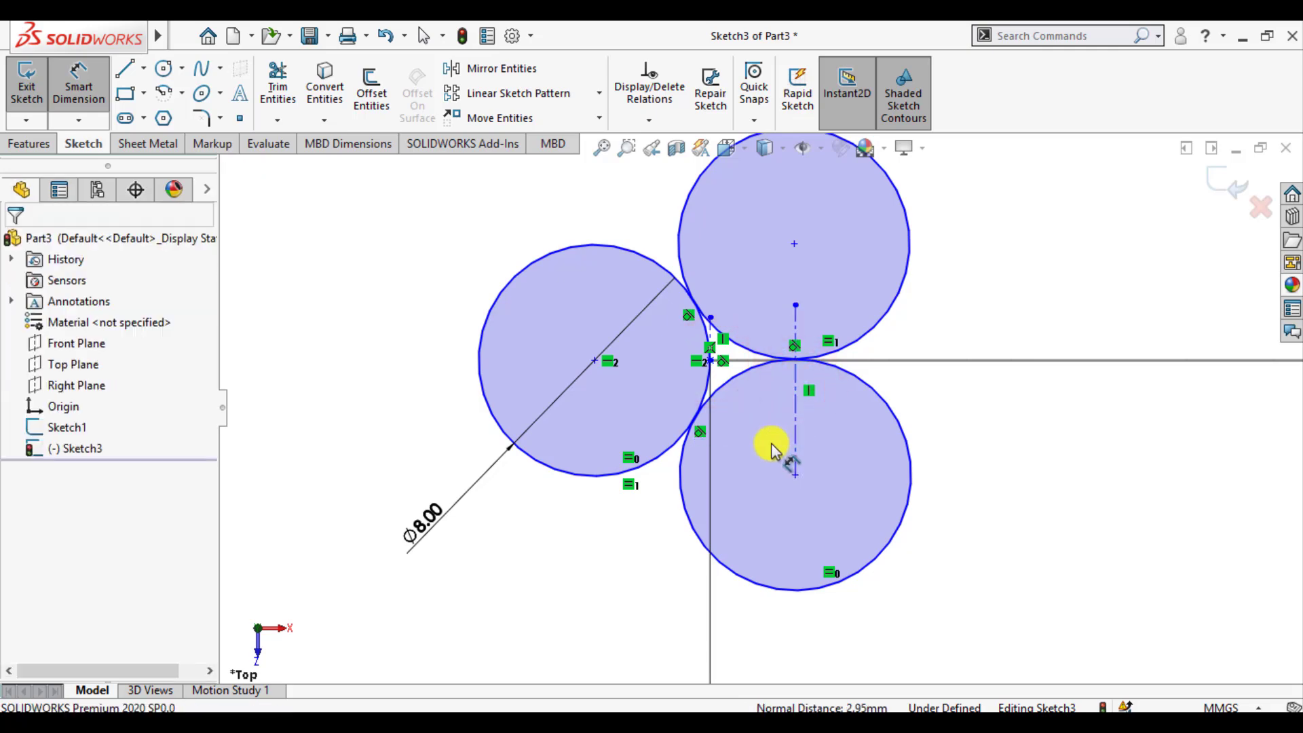
Delete the vertical centerline running from the lower circle's centre up into the upper circle
scroll(672, 501, up, 4)
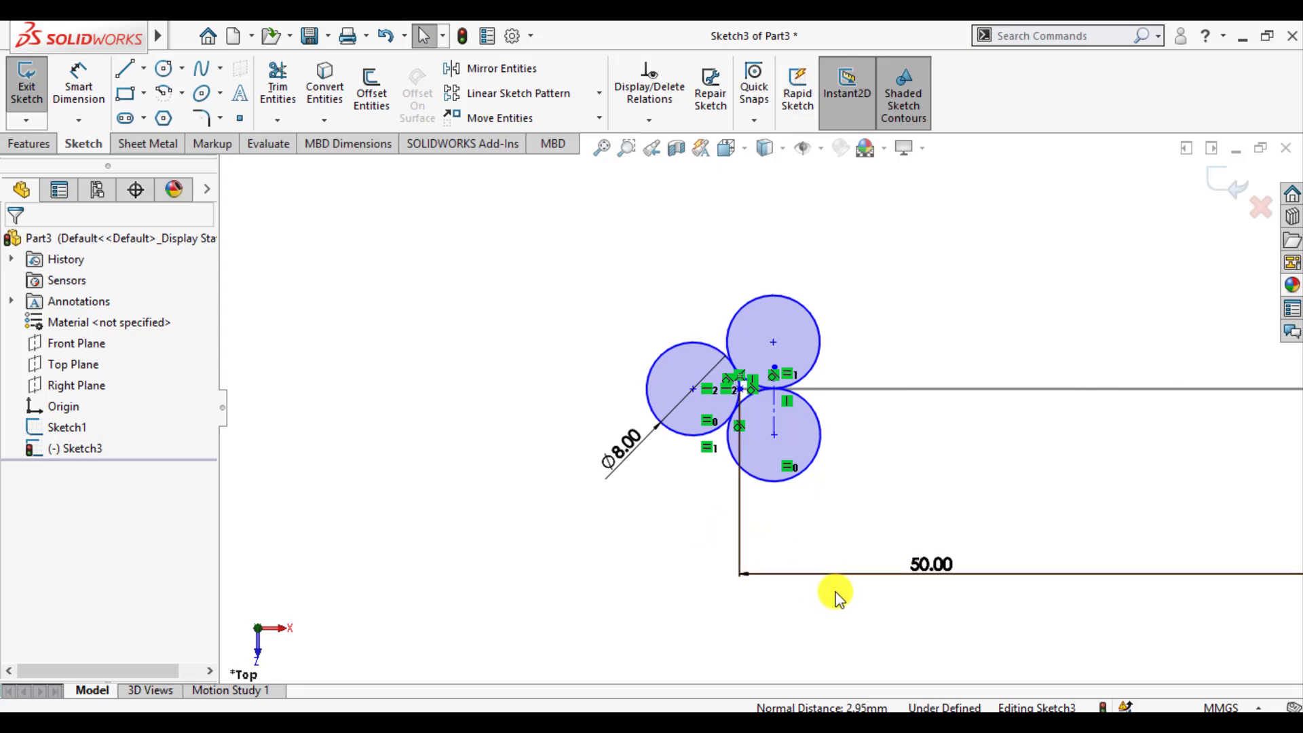
scroll(940, 573, down, 2)
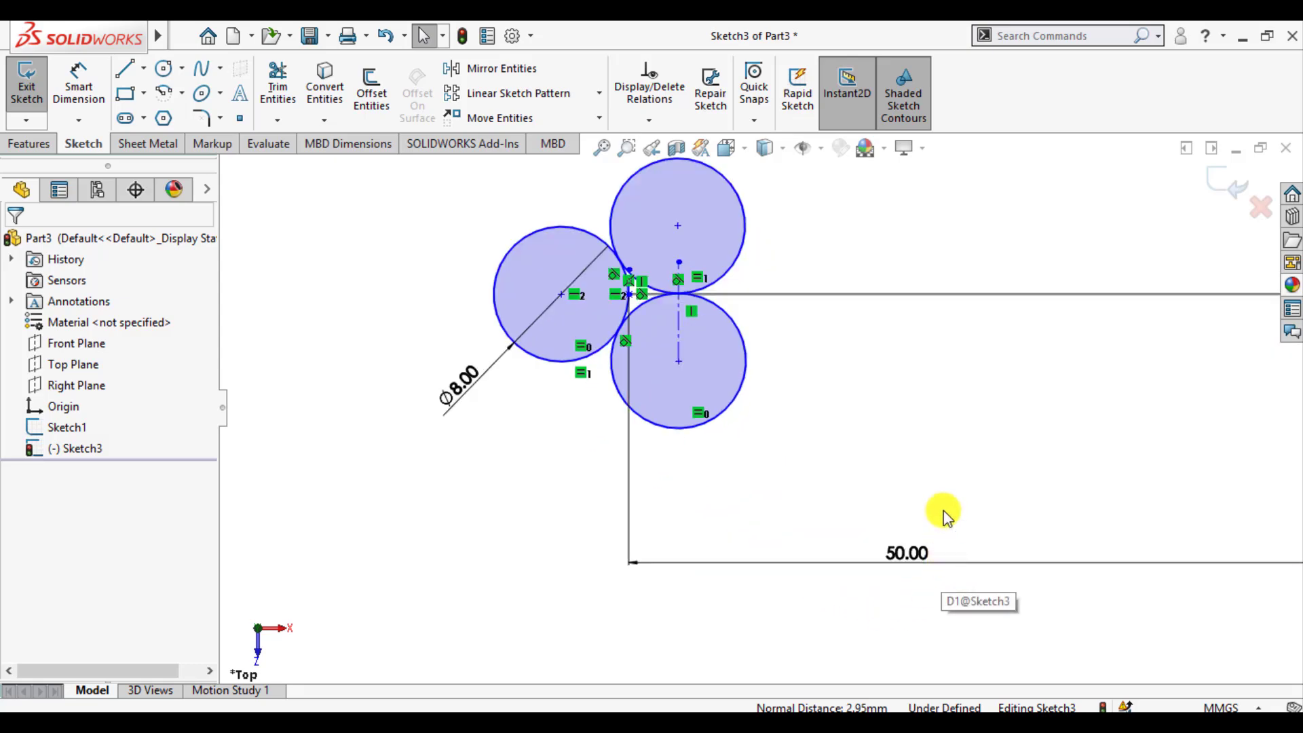
click(678, 339)
key(Delete)
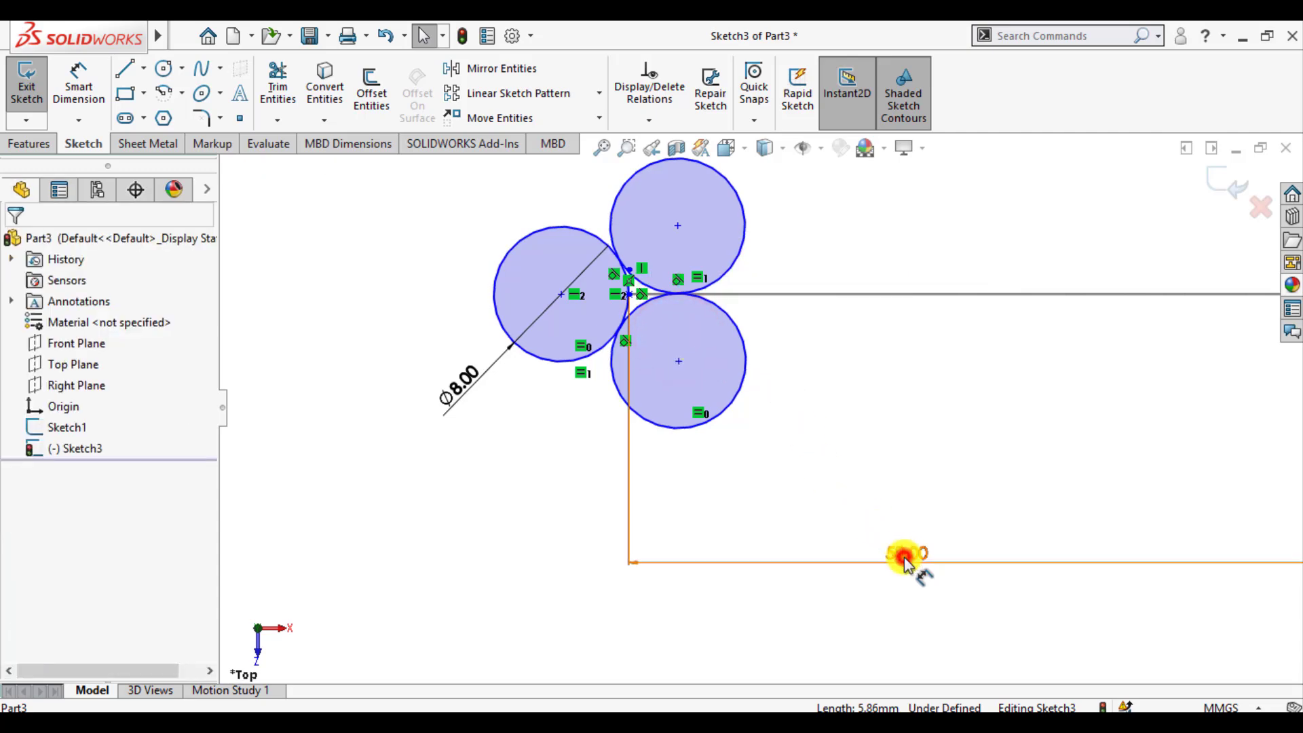
Set the horizontal distance from the origin to the left circle's tangent point to 52 mm
double_click(904, 557)
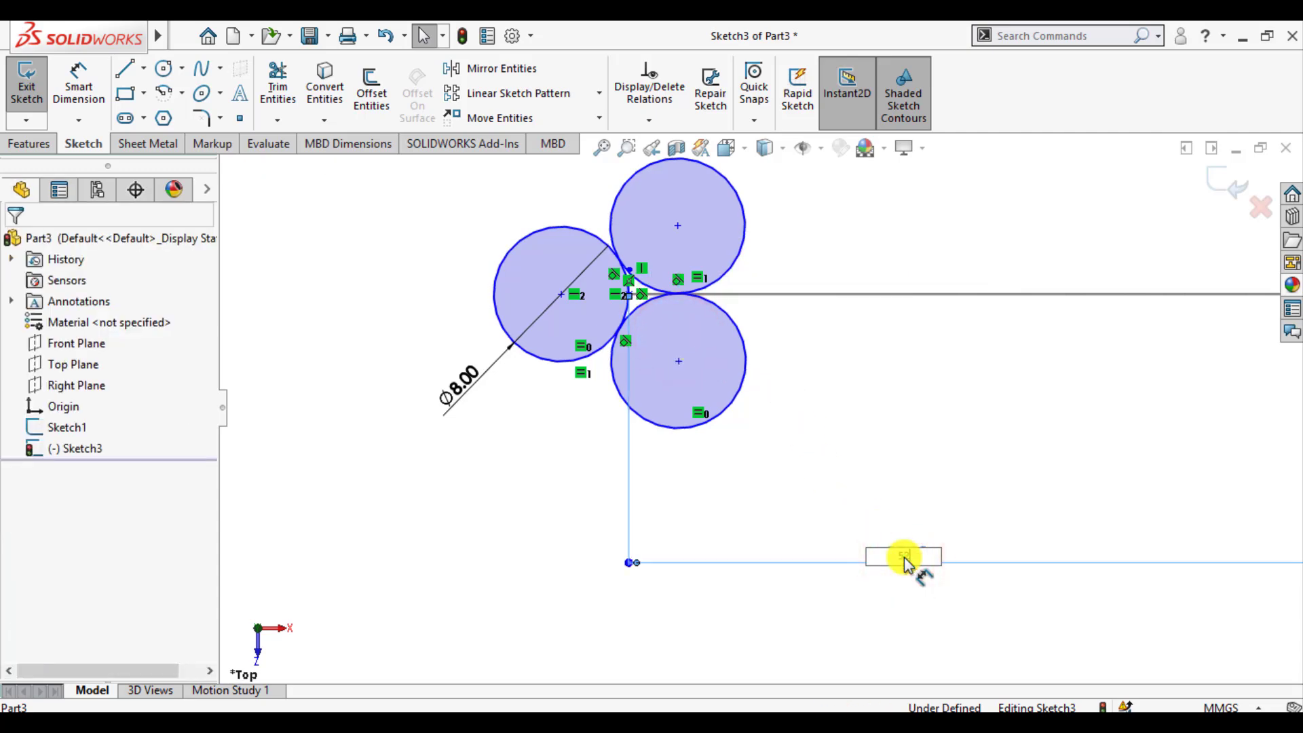
text(52)
key(Return)
scroll(635, 360, down, 1)
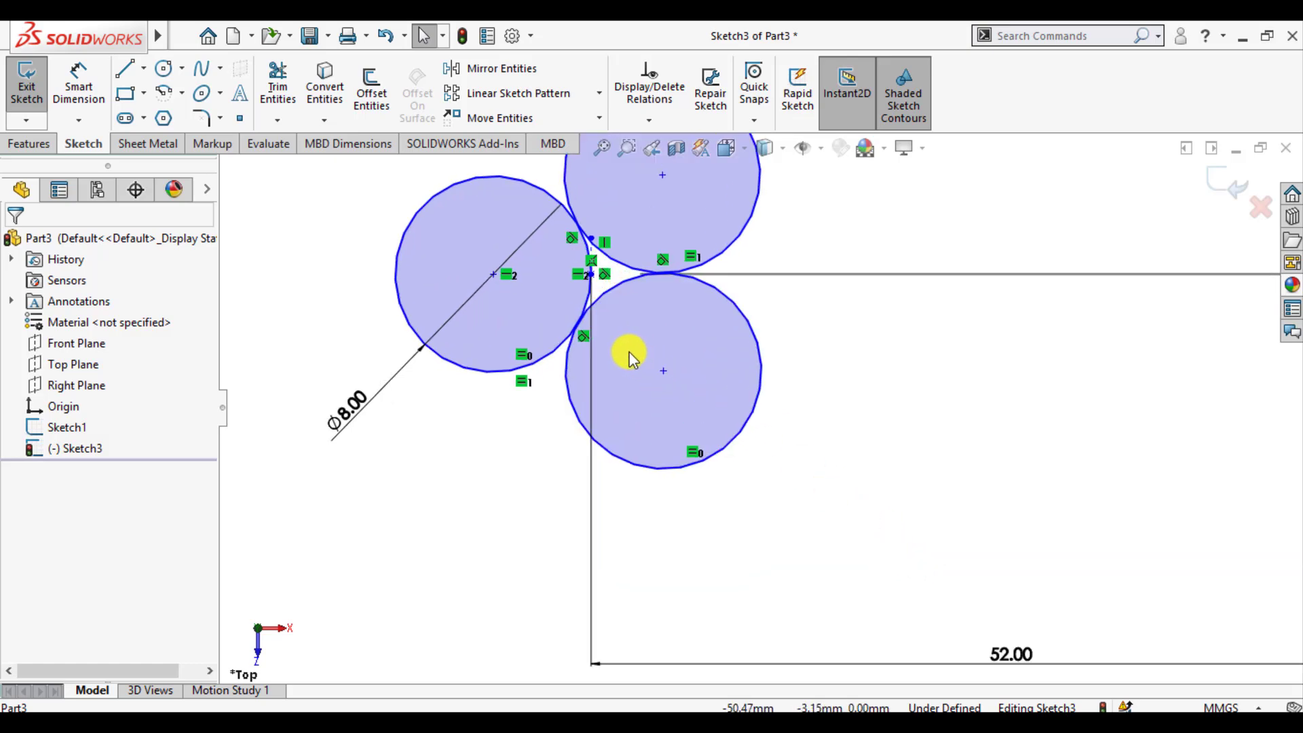
scroll(648, 298, up, 1)
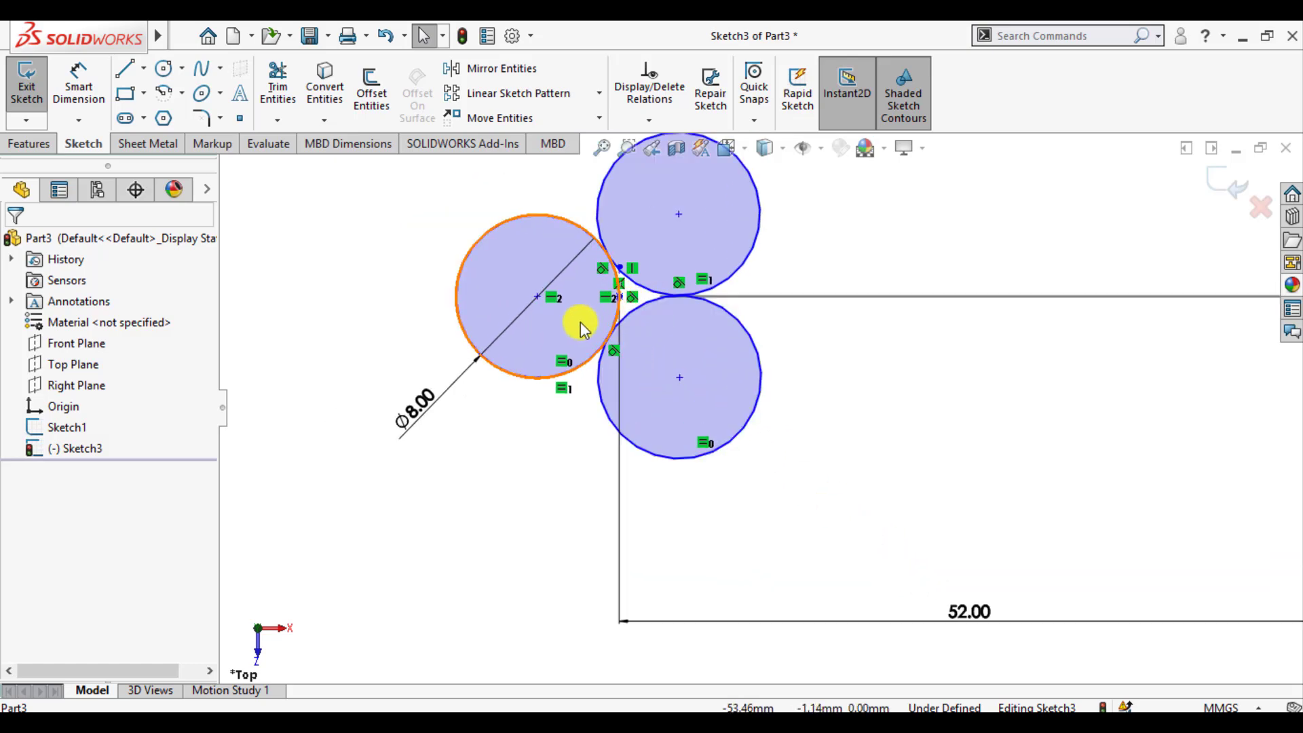
Power-trim the inner arcs where the three circles meet, including the leftover piece at the upper junction, to leave one closed three-lobed outline
click(277, 82)
scroll(584, 318, down, 3)
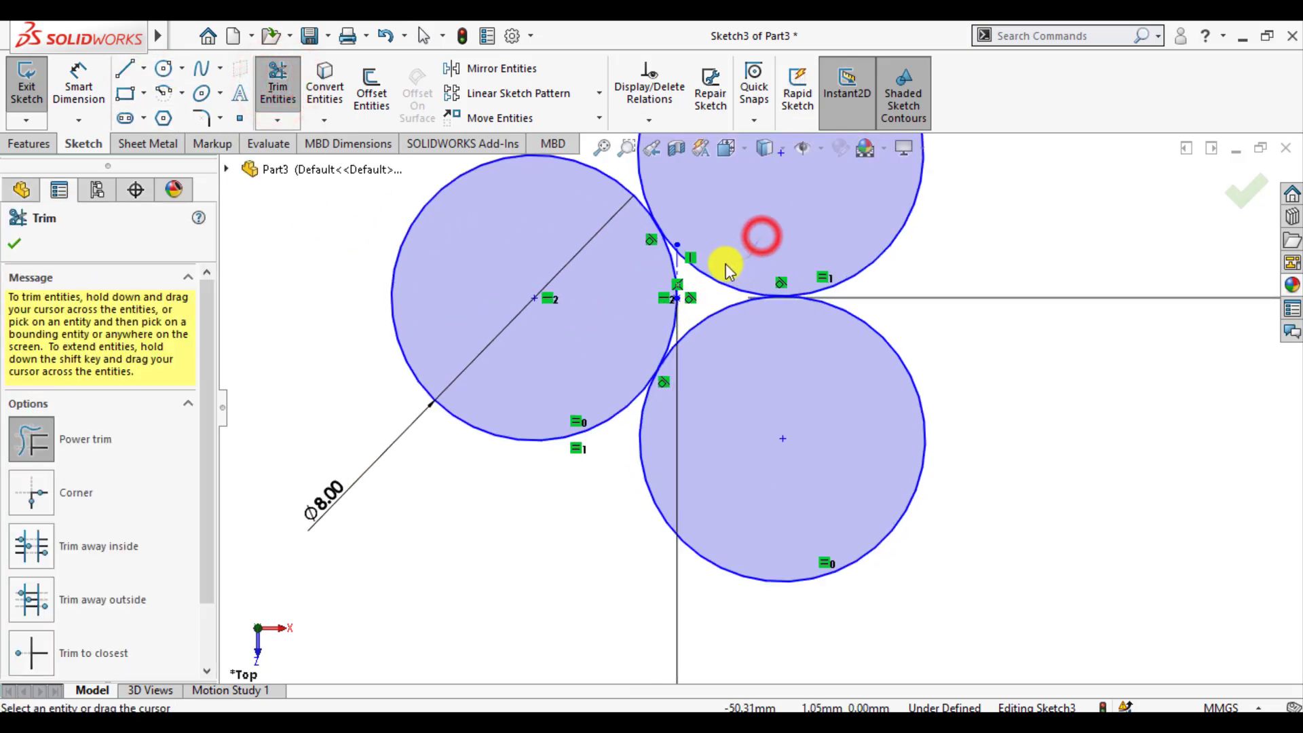
mouse_move(727, 268)
mouse_down()
mouse_move(657, 277)
mouse_move(645, 326)
mouse_move(703, 349)
mouse_up()
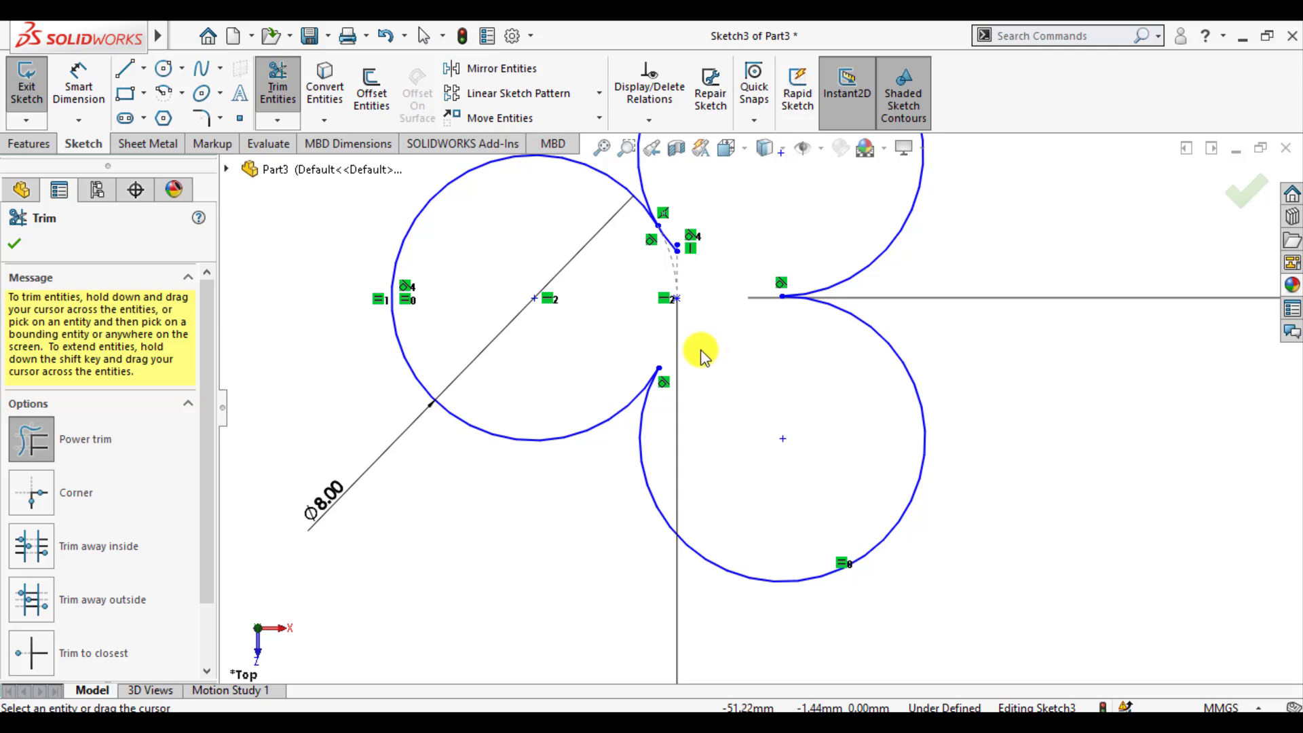
scroll(660, 256, down, 4)
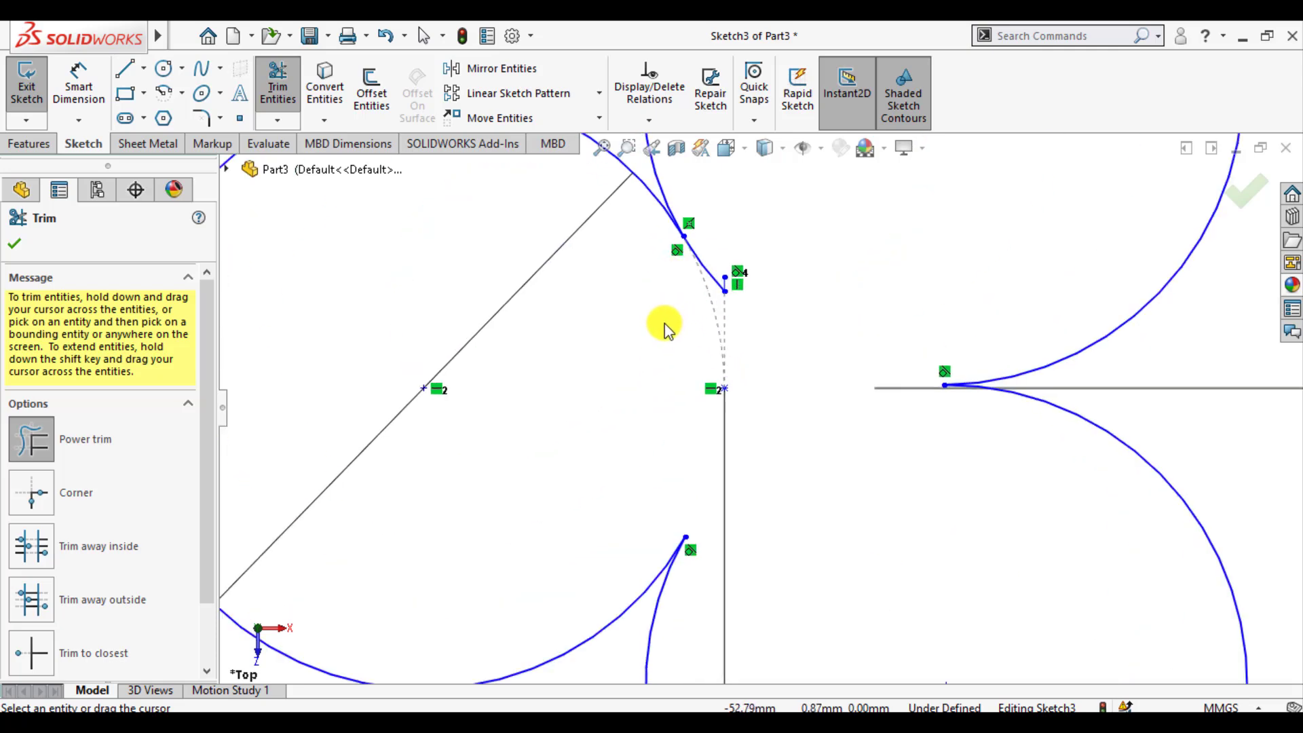
drag(663, 323, 704, 279)
scroll(690, 285, down, 3)
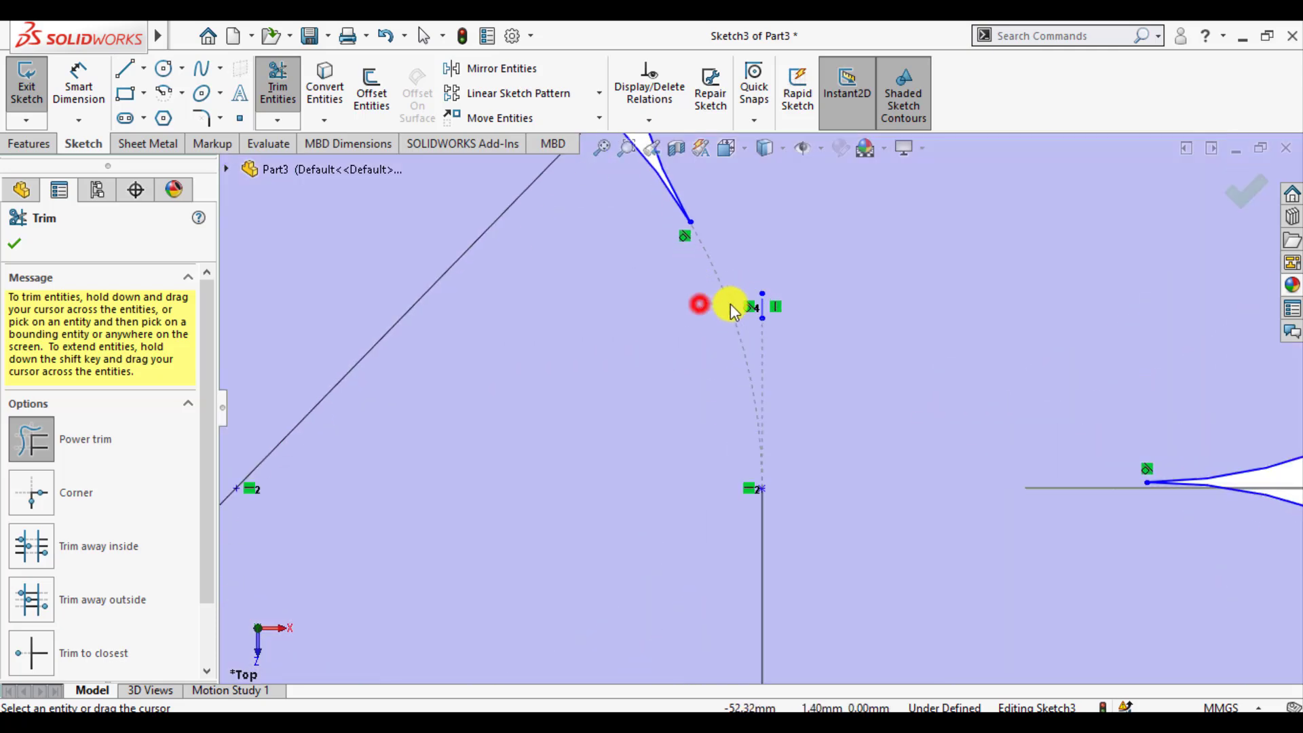
scroll(767, 325, up, 5)
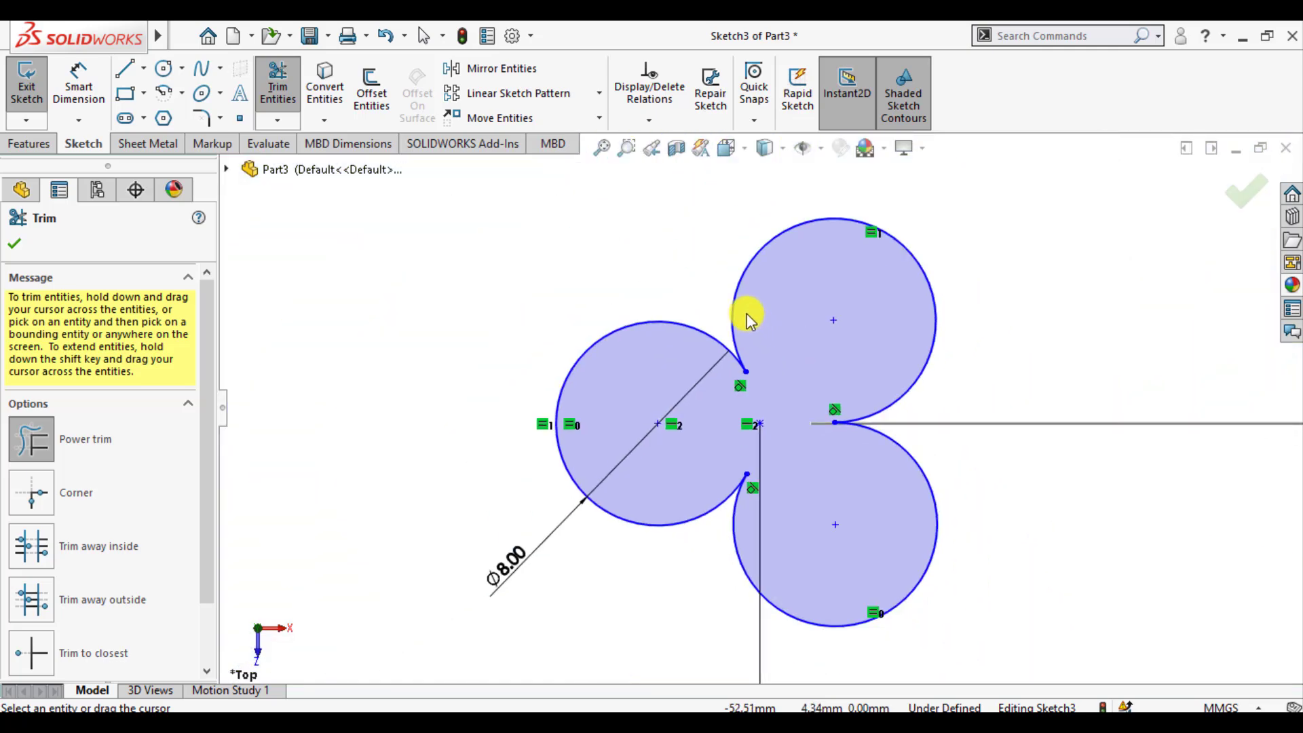
scroll(729, 316, up, 1)
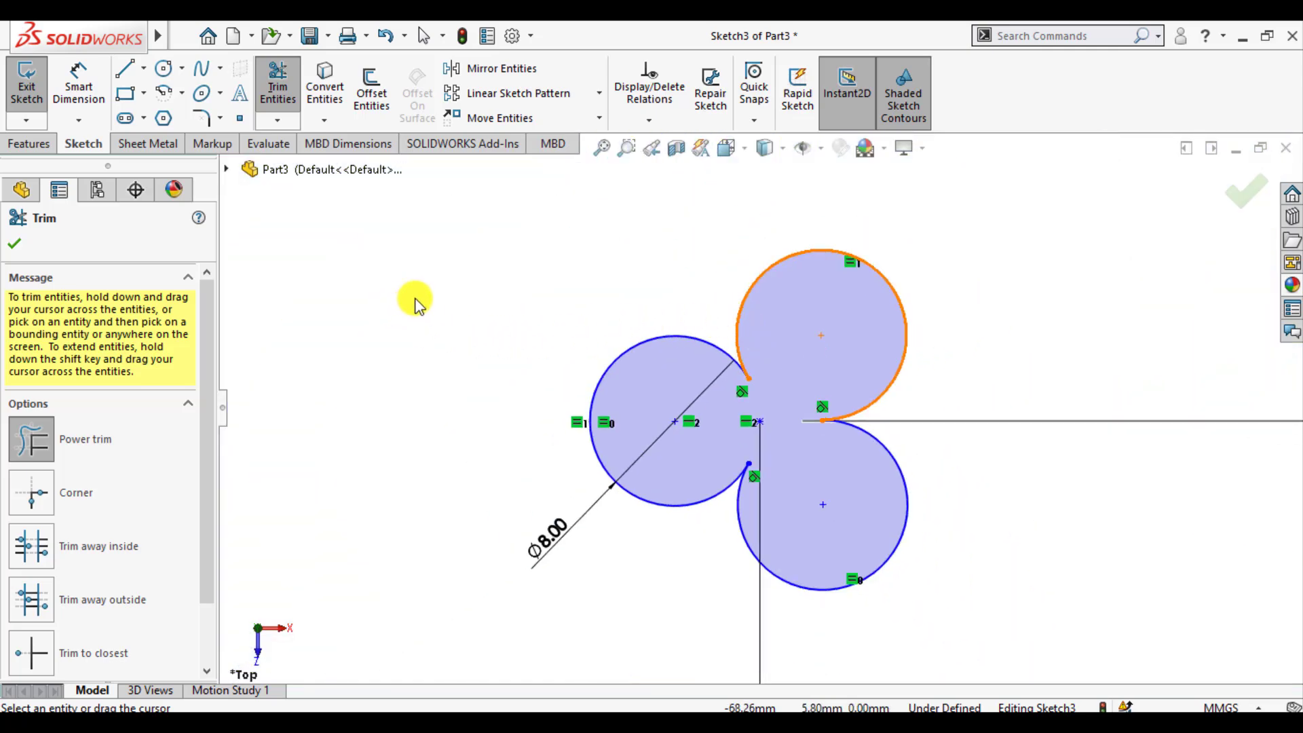
scroll(380, 300, up, 3)
click(15, 244)
Exit the three-lobed profile sketch and clear the selection
scroll(785, 282, up, 3)
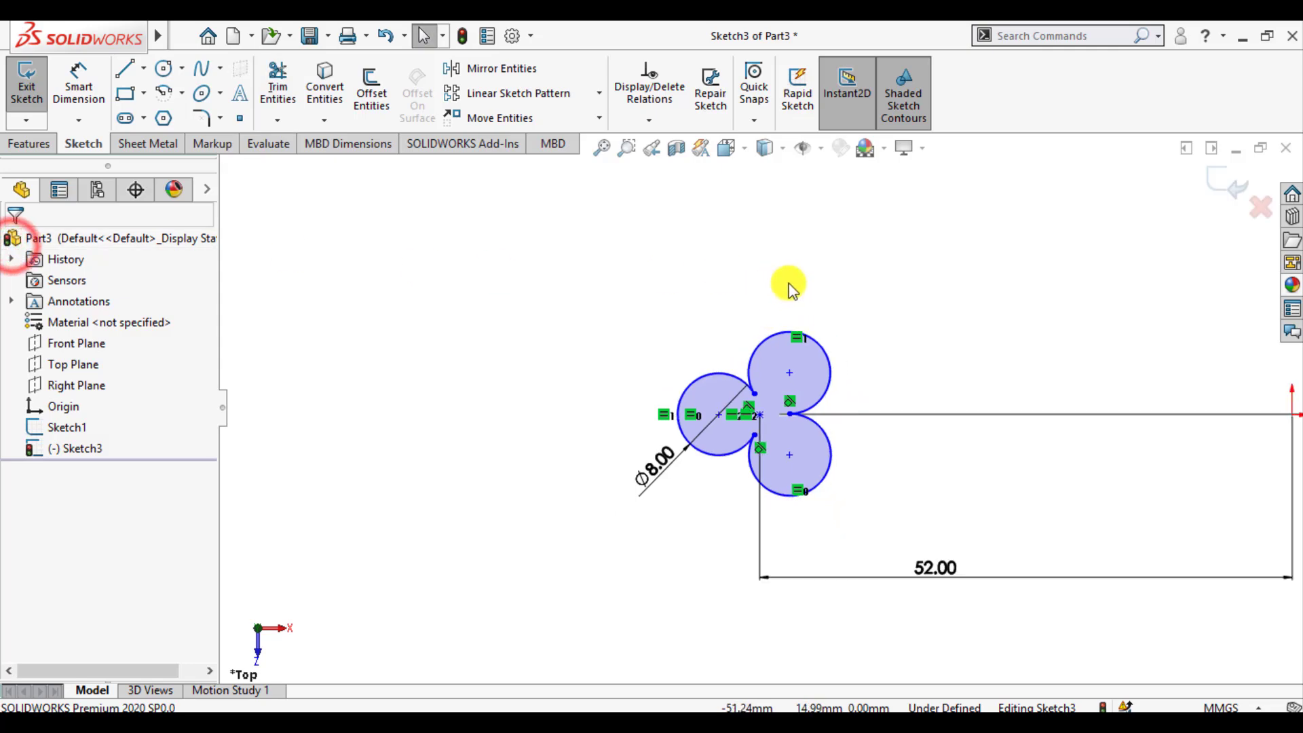
mouse_move(818, 314)
middle_down()
mouse_move(773, 344)
mouse_move(825, 337)
mouse_move(817, 476)
middle_up()
scroll(846, 403, down, 4)
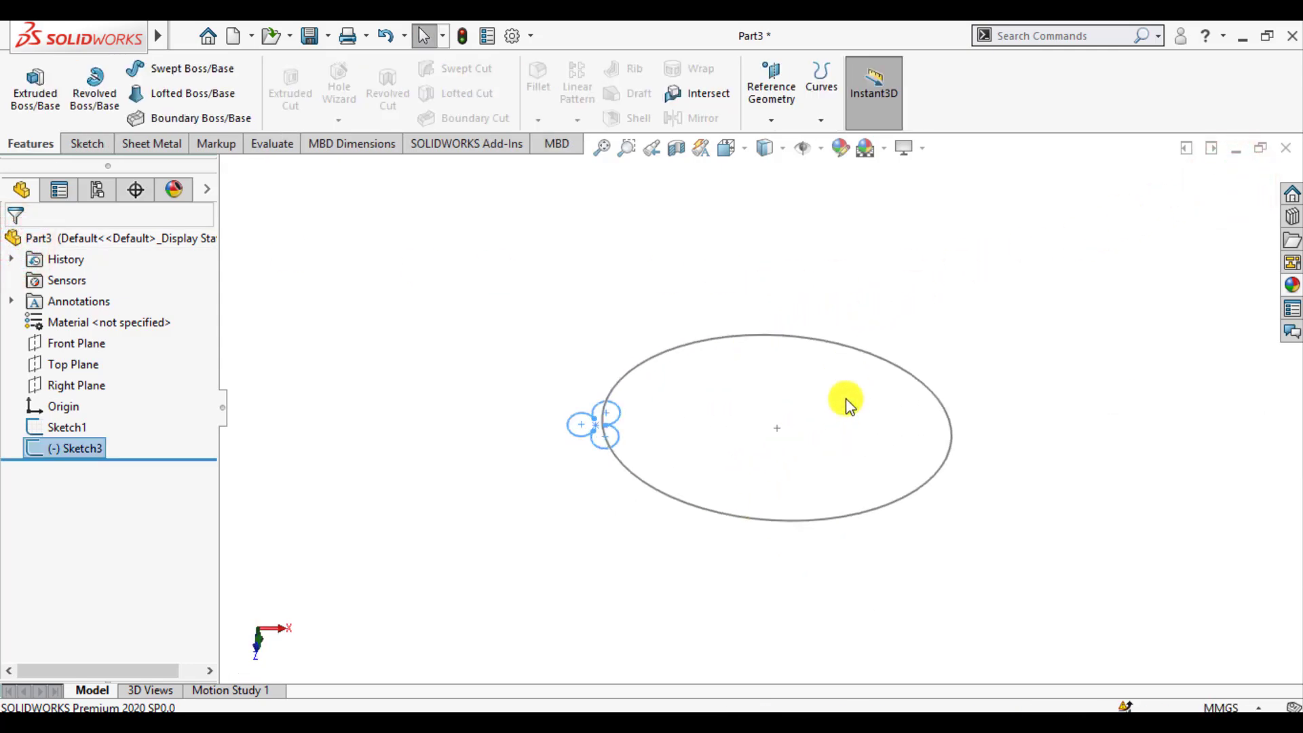
click(584, 319)
scroll(733, 401, down, 2)
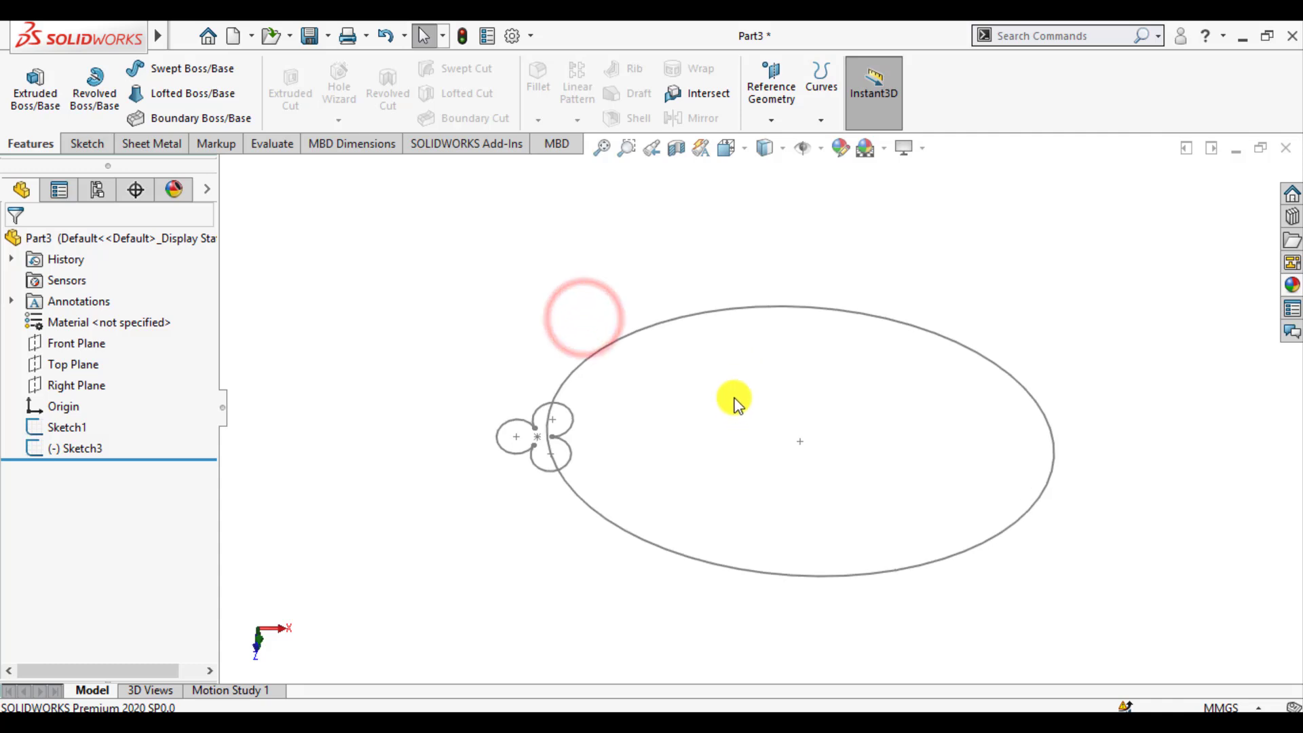
Start a swept boss with the three-lobed Sketch3 as the profile and the circular Sketch1 as the path
click(194, 68)
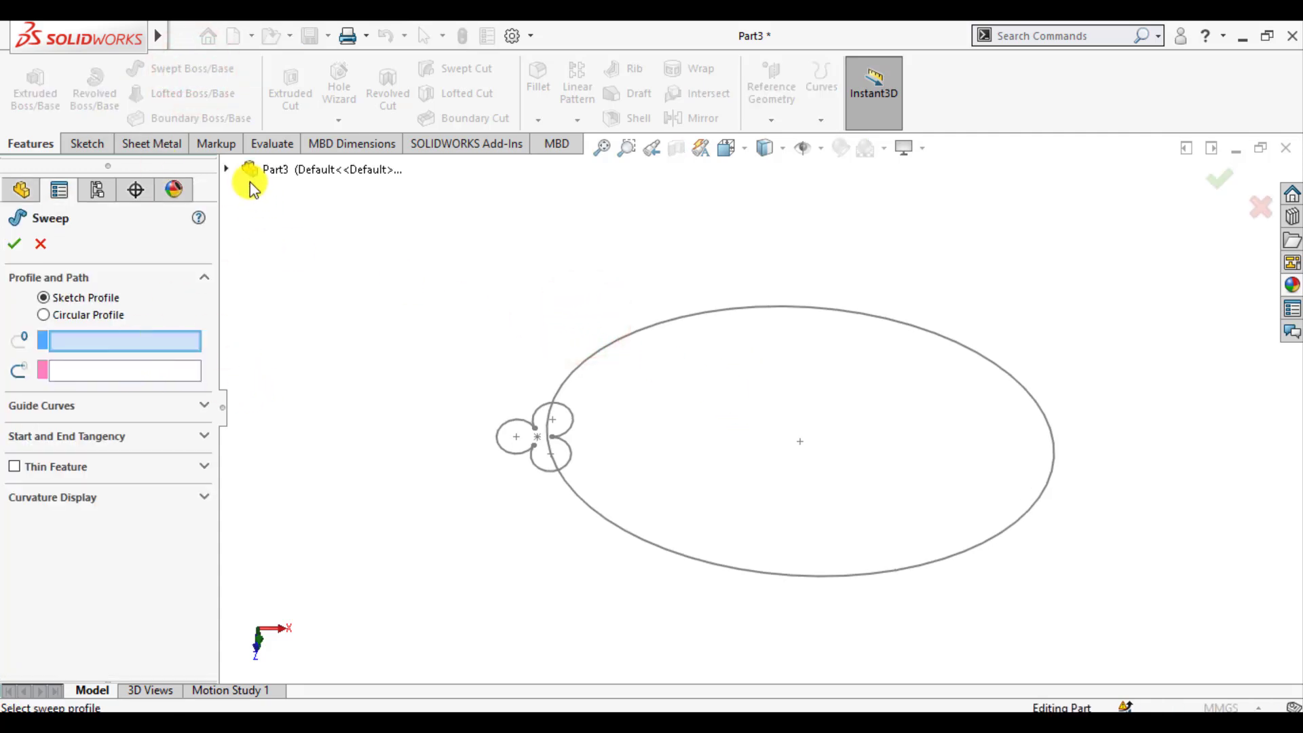
click(226, 170)
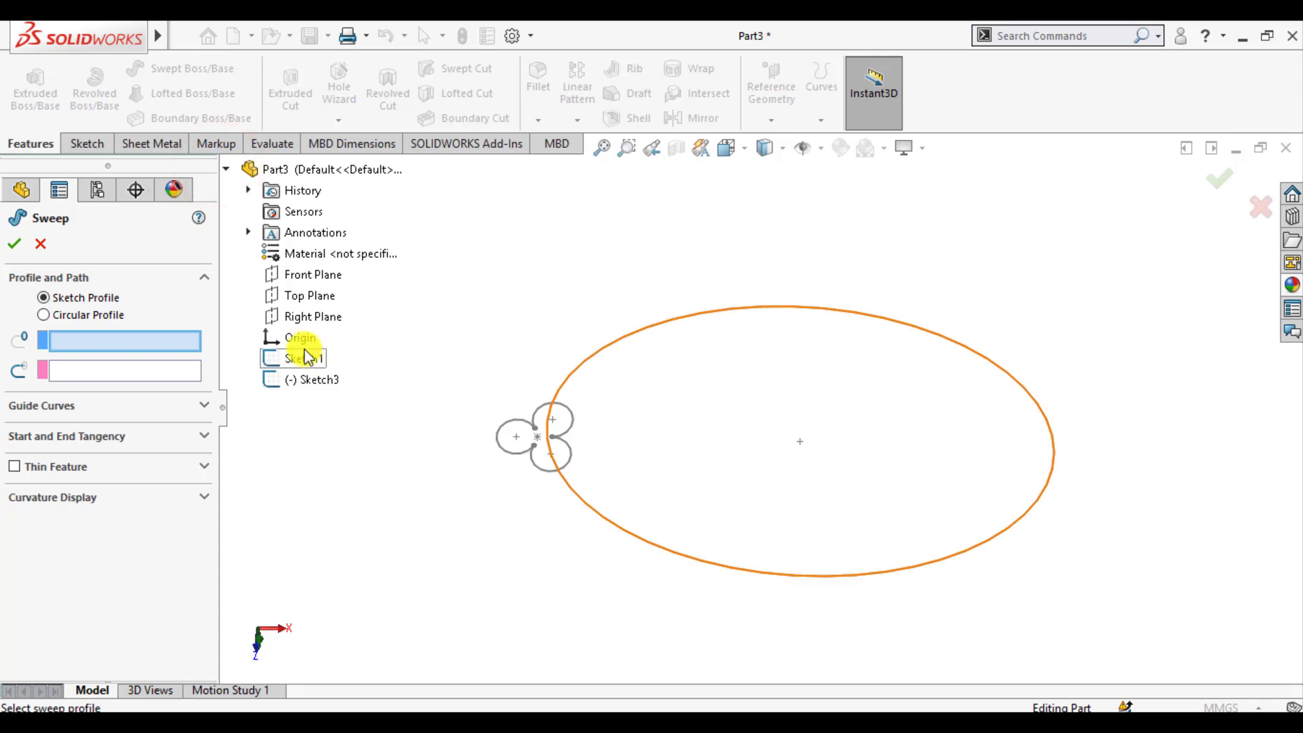
click(300, 381)
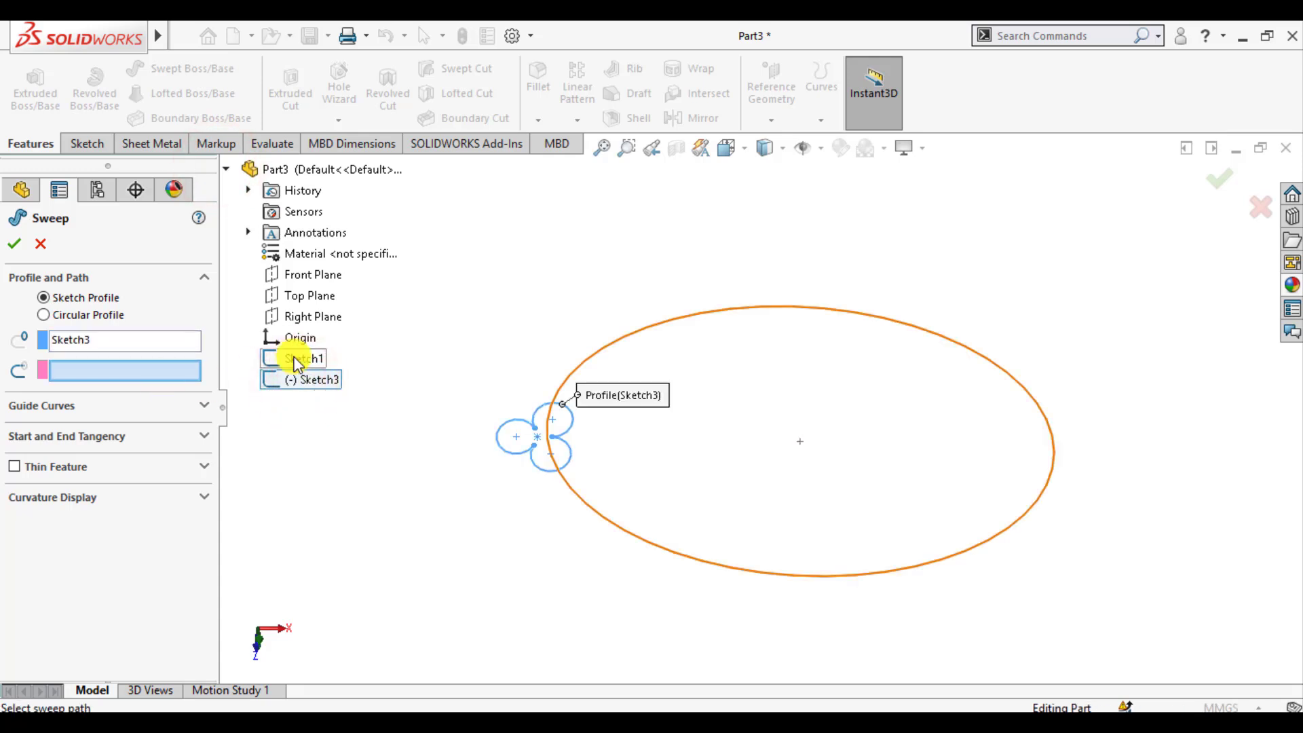
click(297, 360)
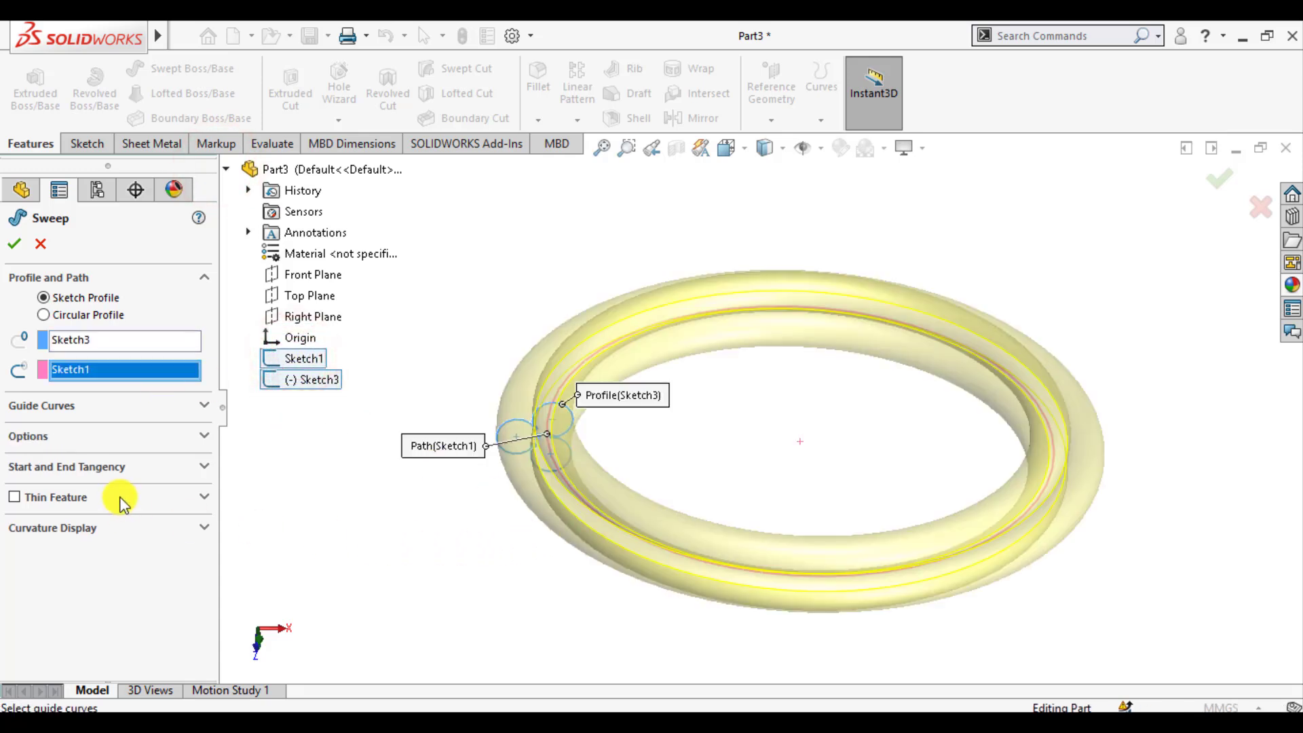
scroll(777, 468, down, 2)
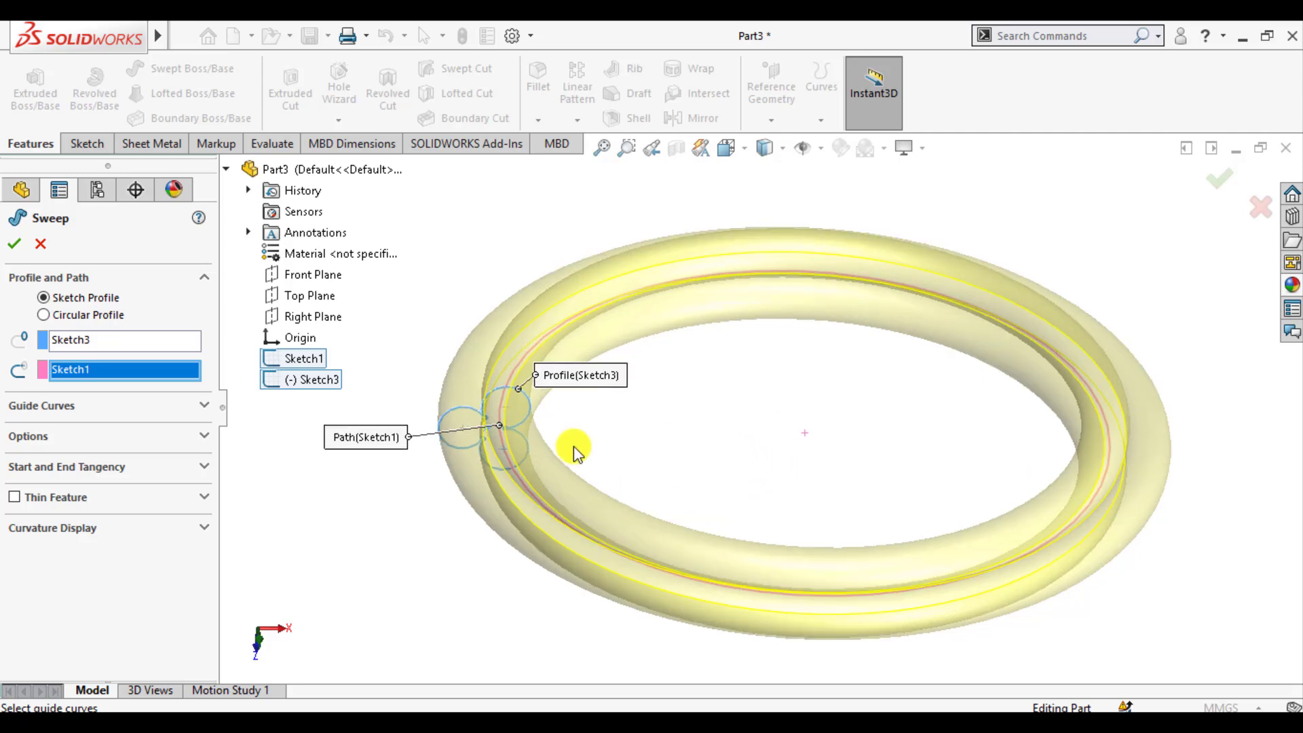
Set the sweep's profile twist to Specify Twist Value with the twist controlled in revolutions
click(74, 444)
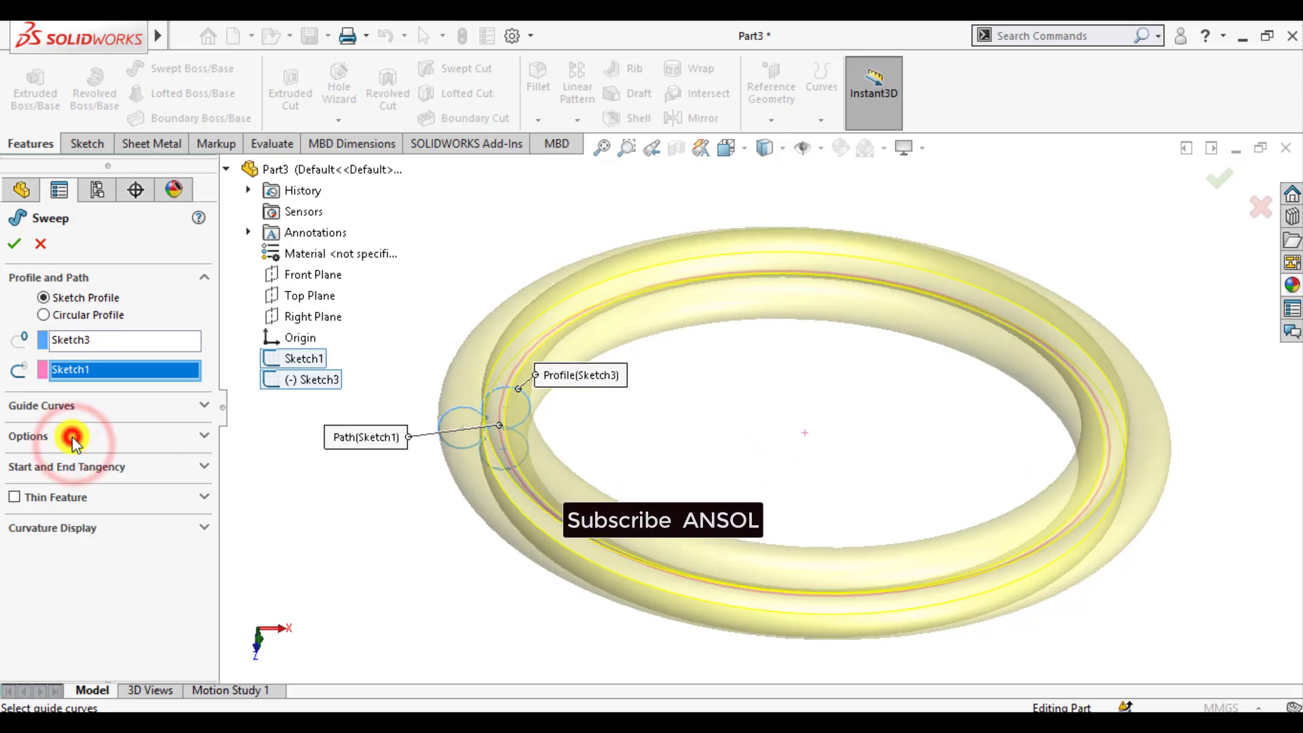
click(67, 515)
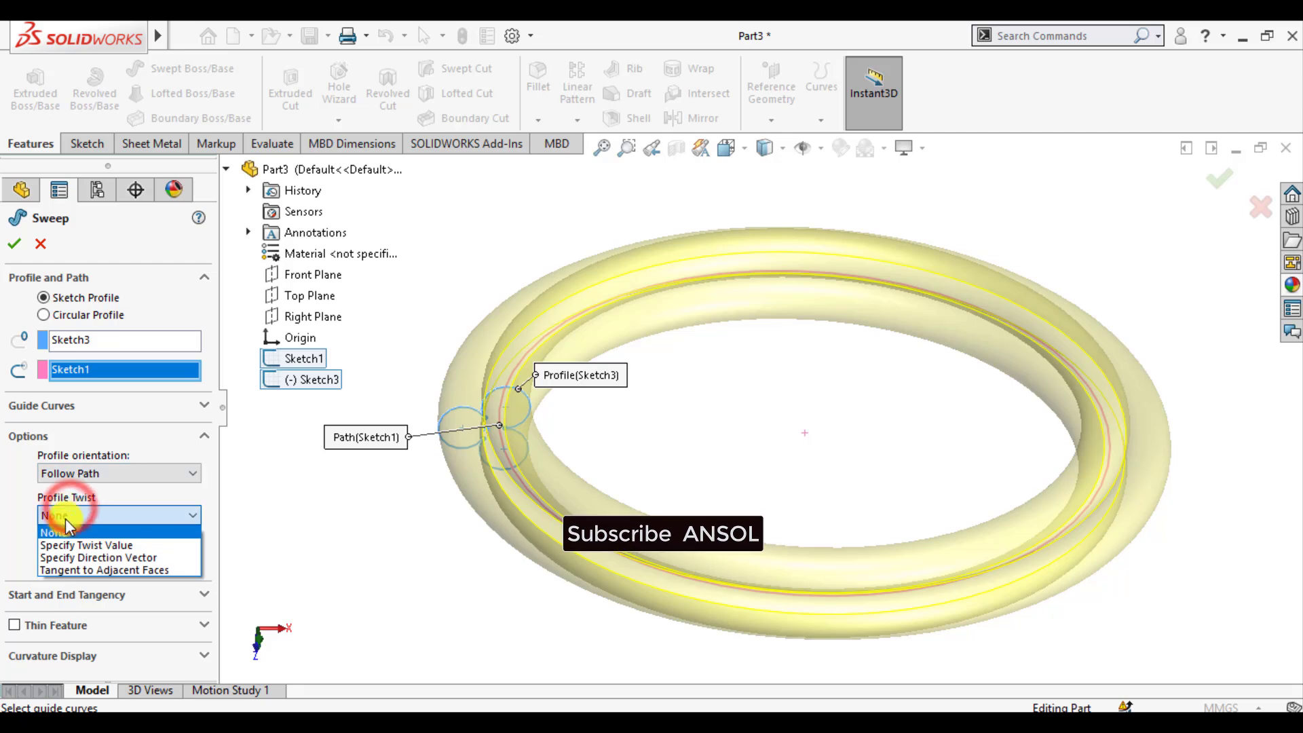
click(75, 545)
click(90, 526)
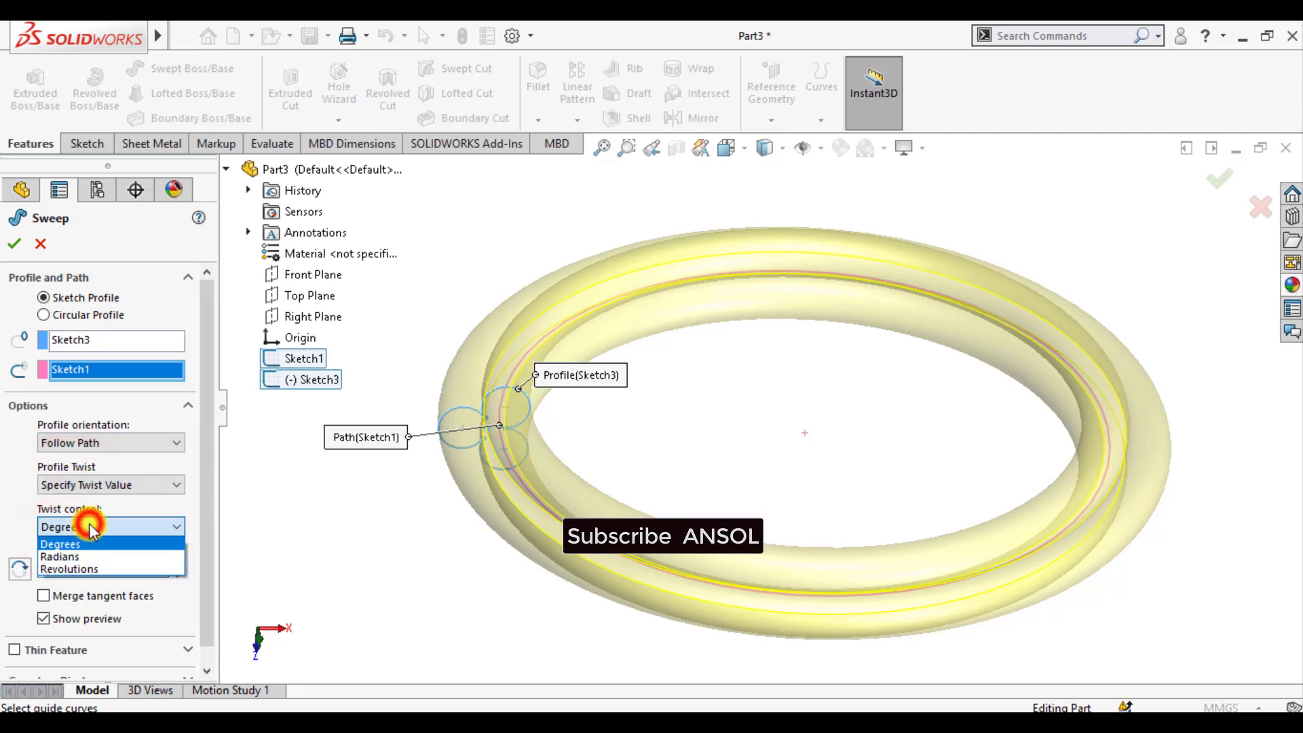
click(69, 568)
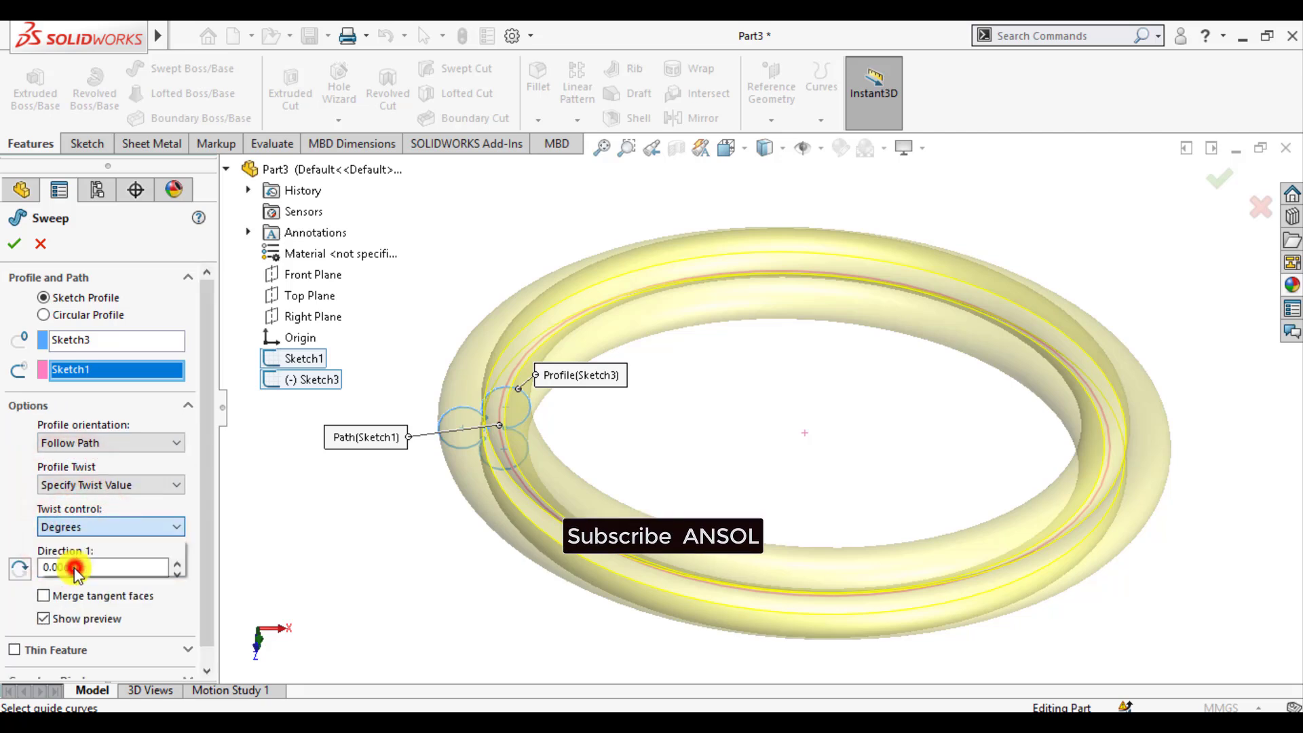
Set the sweep's Direction 1 twist to 6 revolutions and accept the sweep
click(177, 563)
click(176, 564)
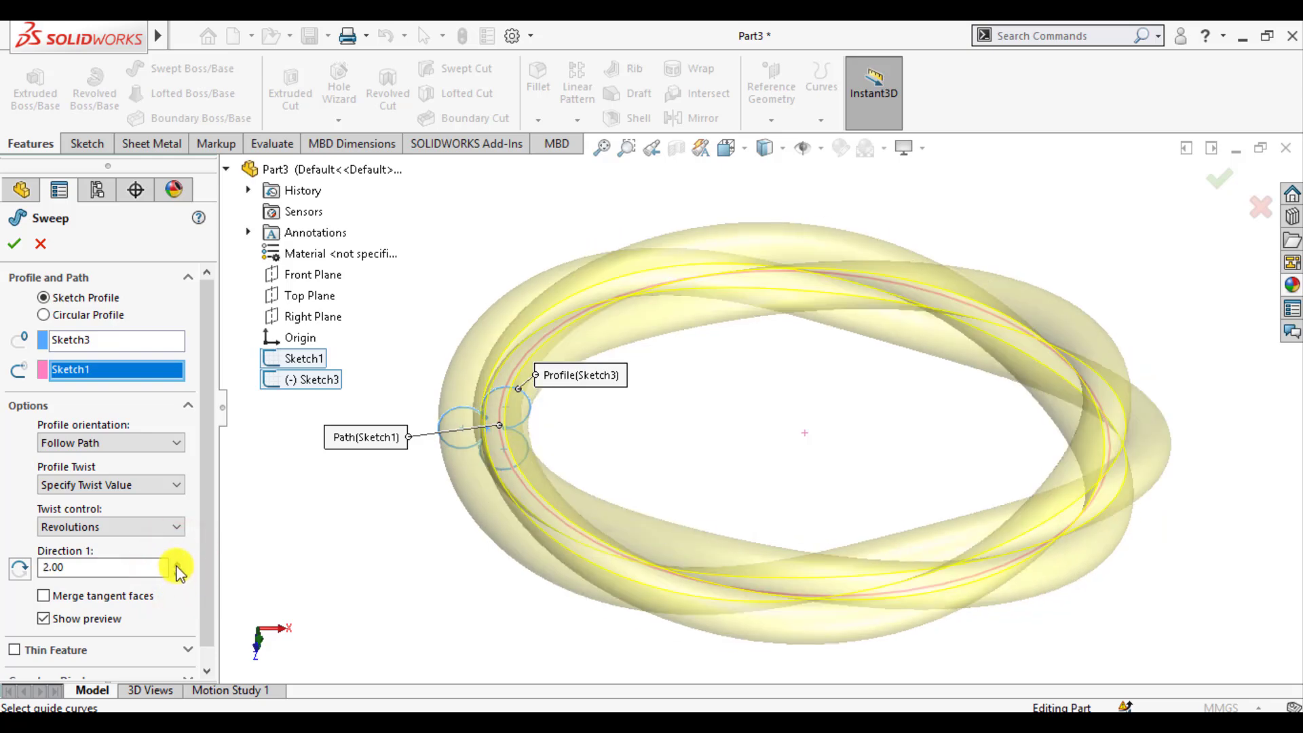
click(176, 563)
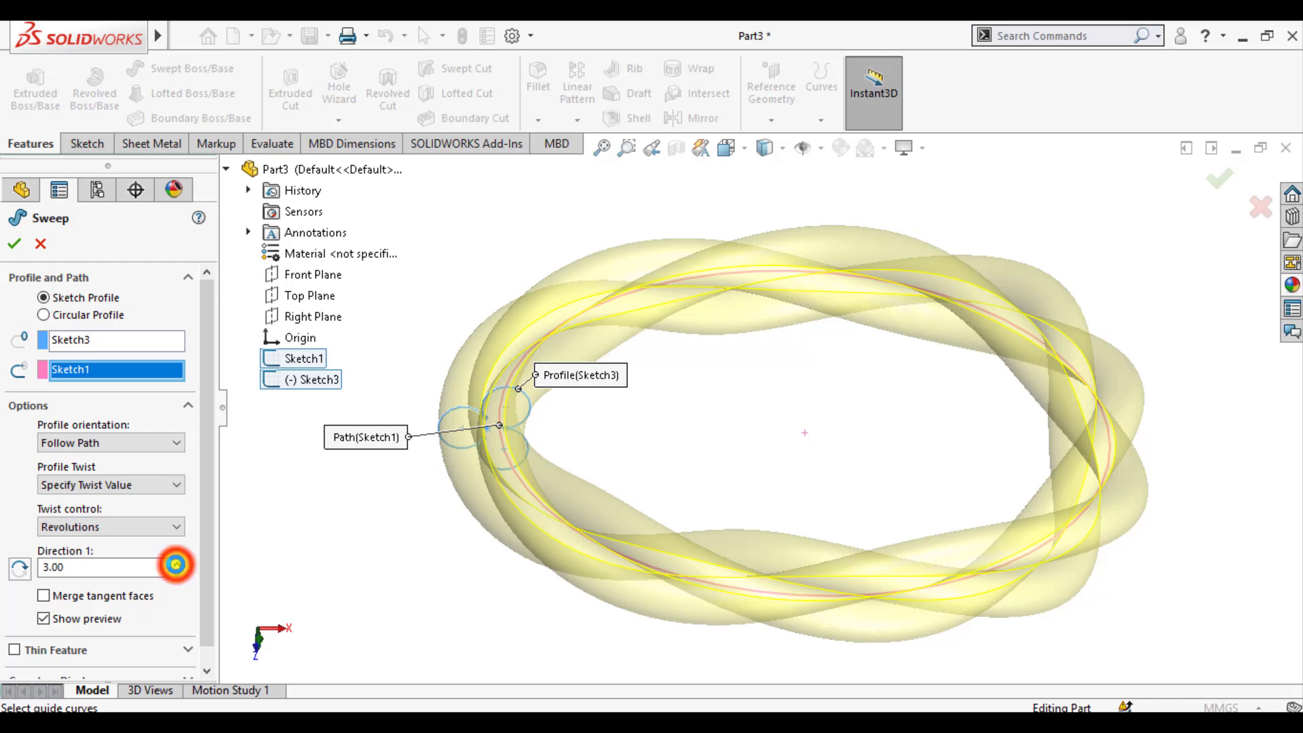
click(176, 563)
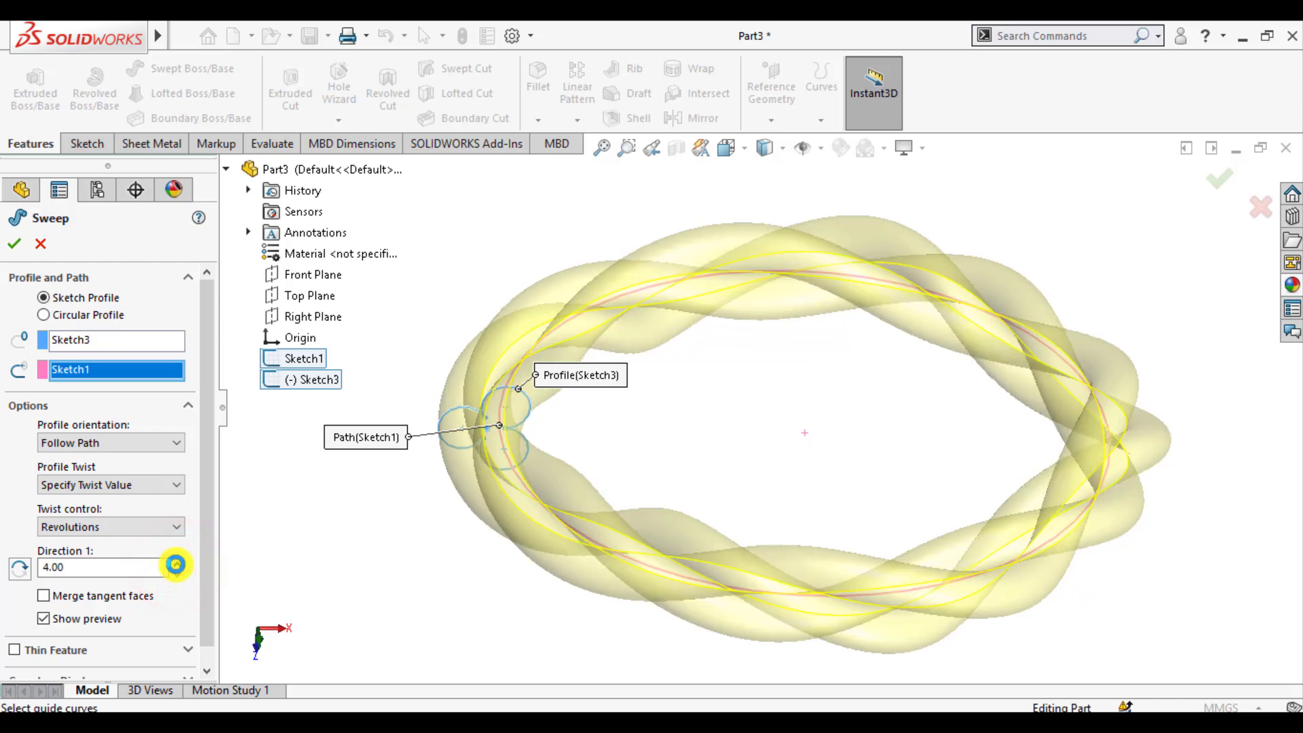
click(176, 564)
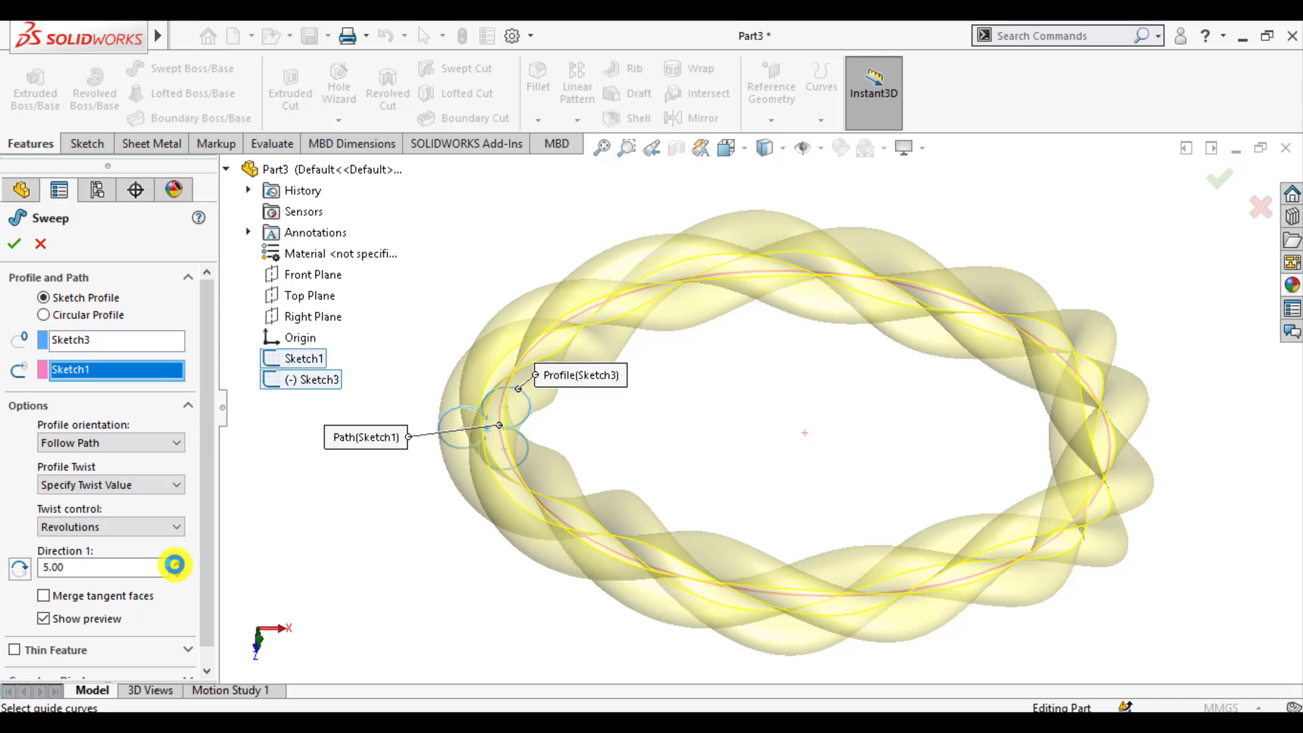
click(176, 564)
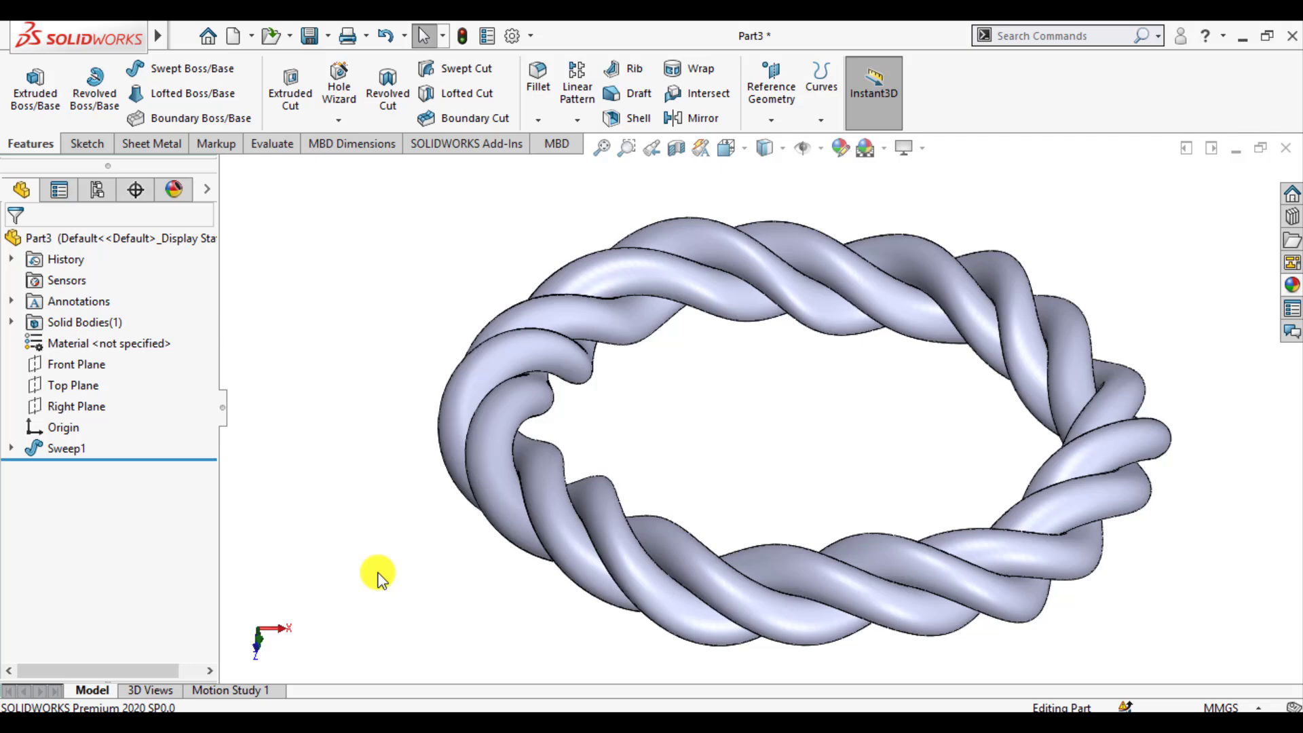
Colour the outermost strand's face of the twisted ring light green from the standard swatches
click(457, 417)
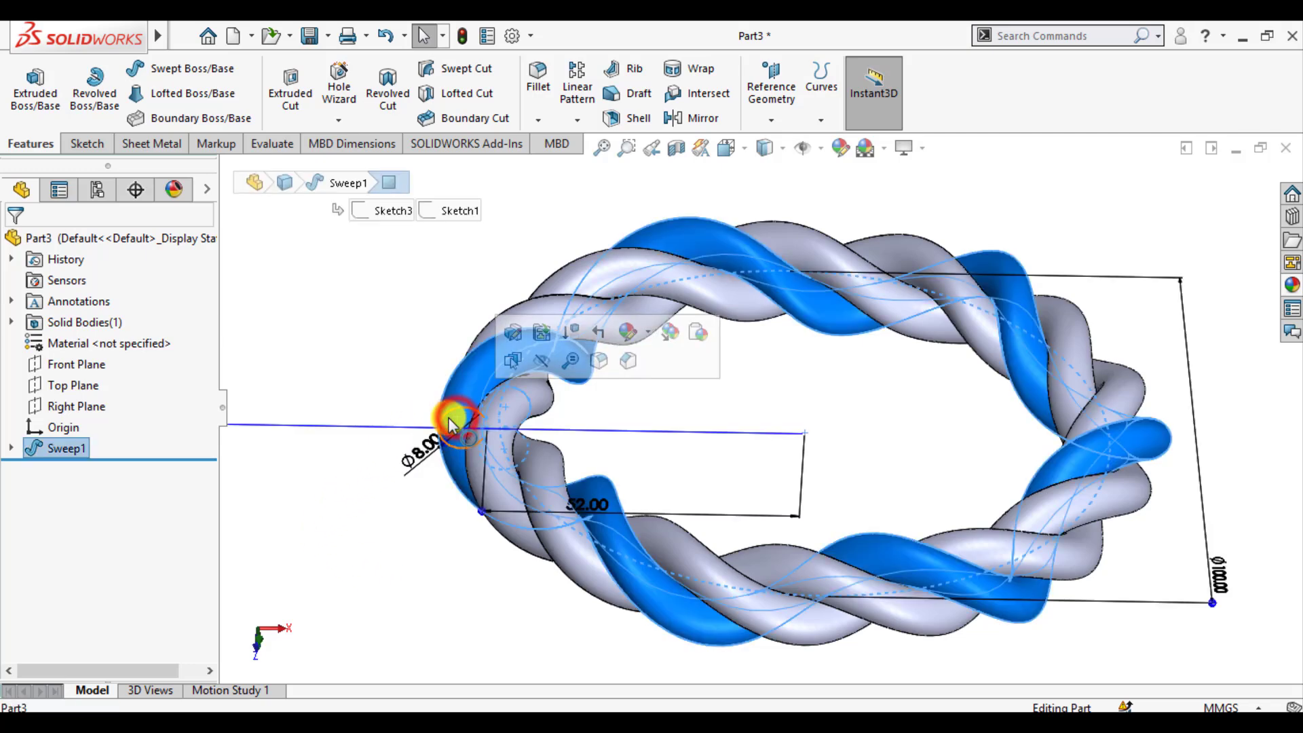
click(650, 334)
click(652, 378)
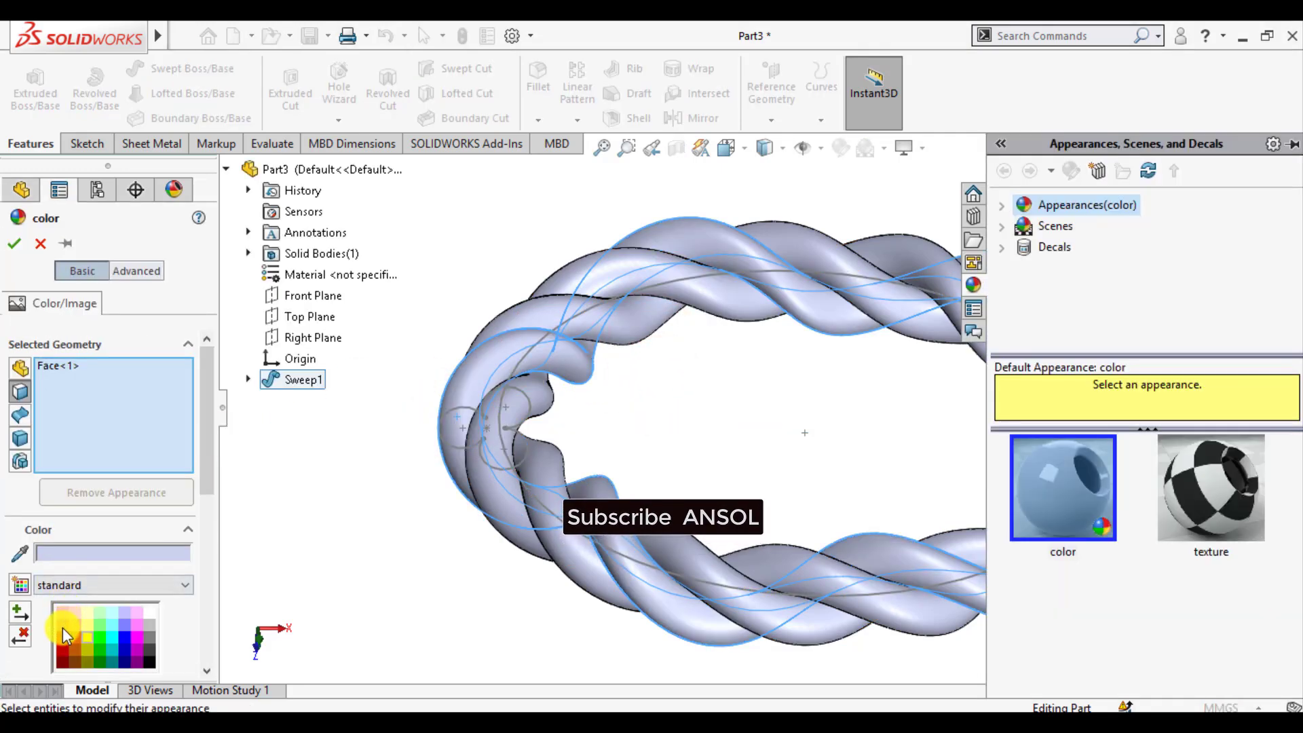
click(60, 627)
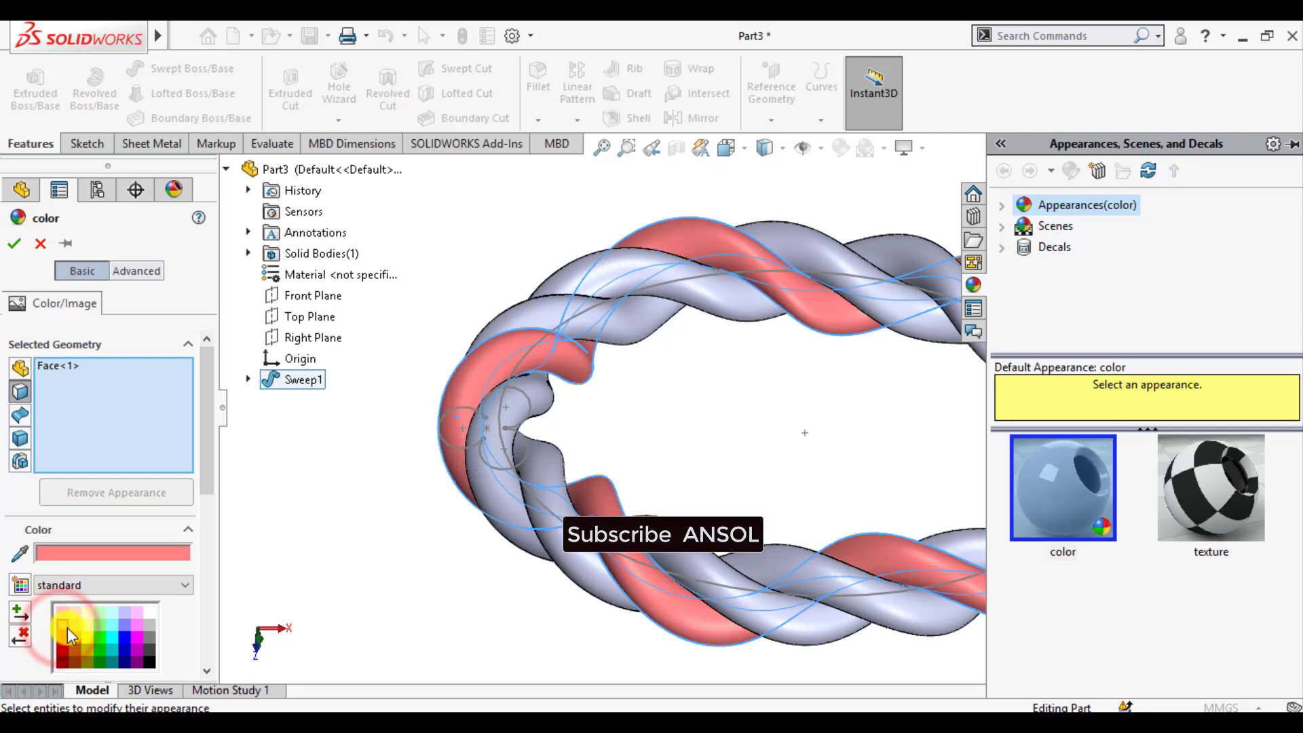
click(100, 625)
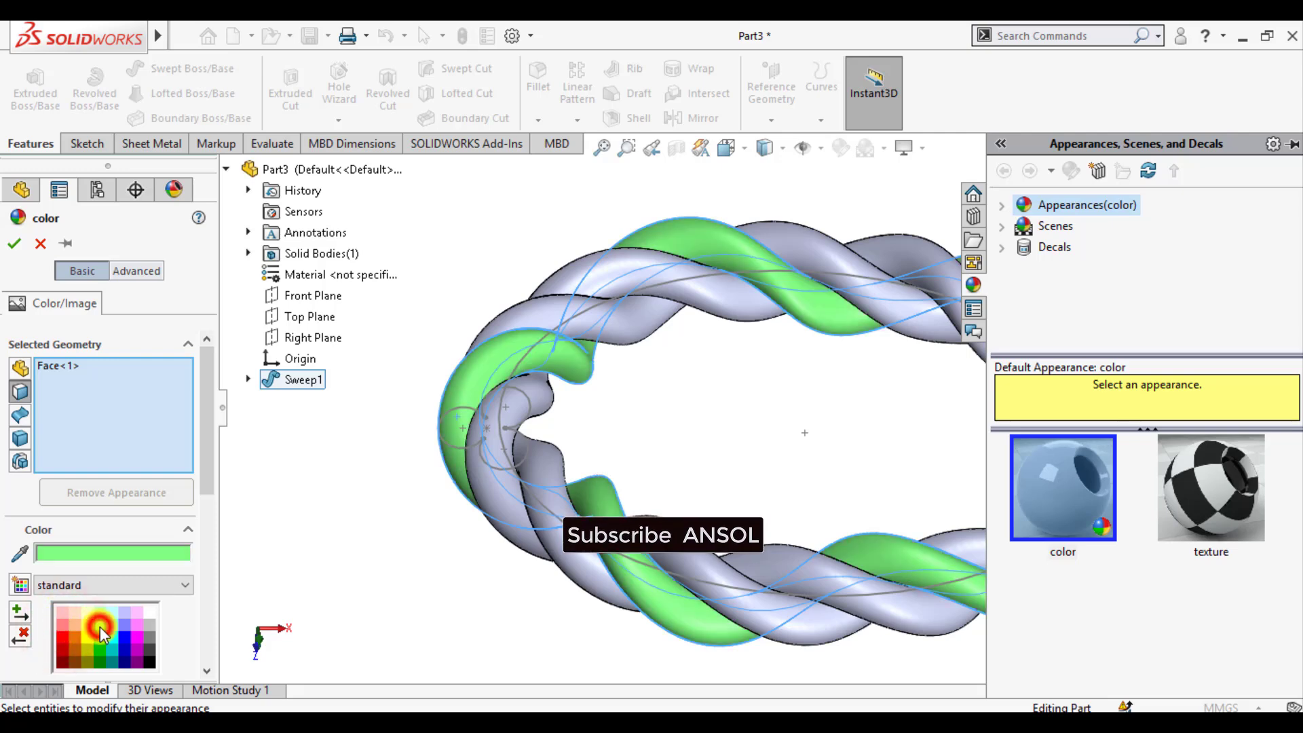
click(14, 243)
Colour the strand face next to the green one light cyan and clear the selection
click(479, 445)
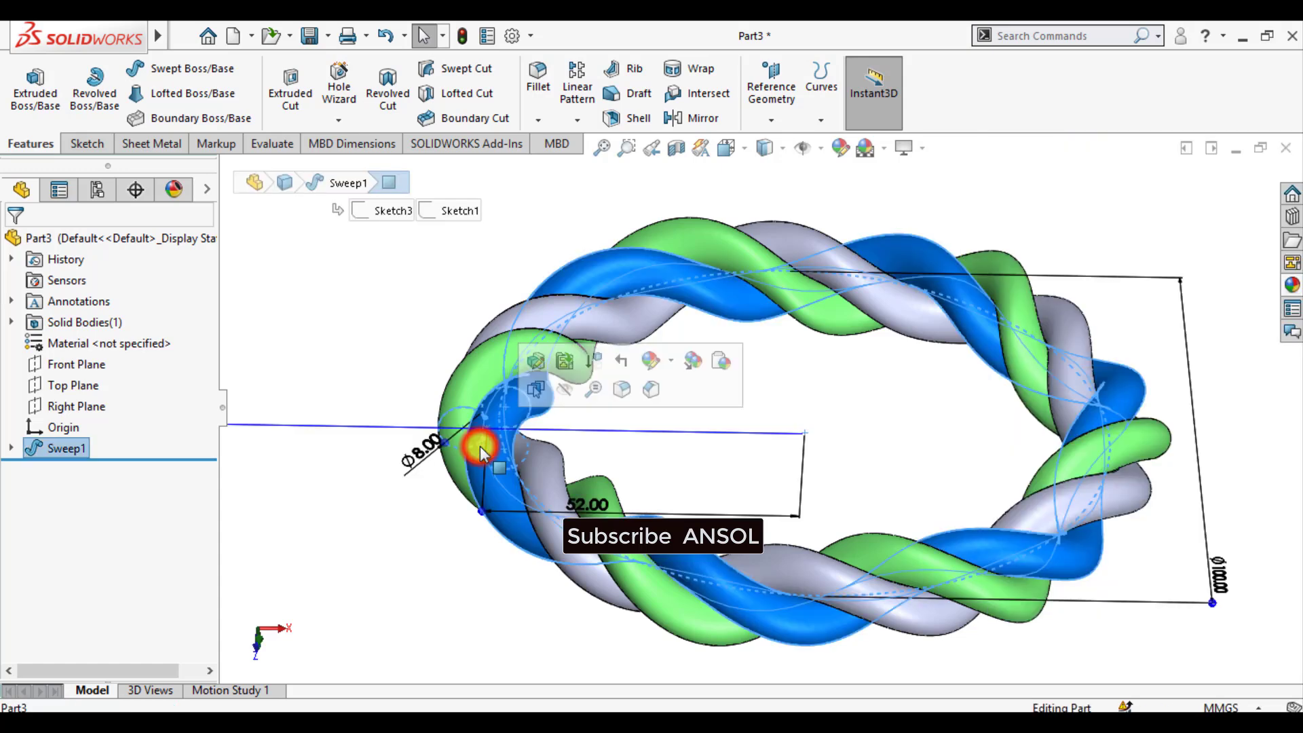
click(395, 554)
click(496, 502)
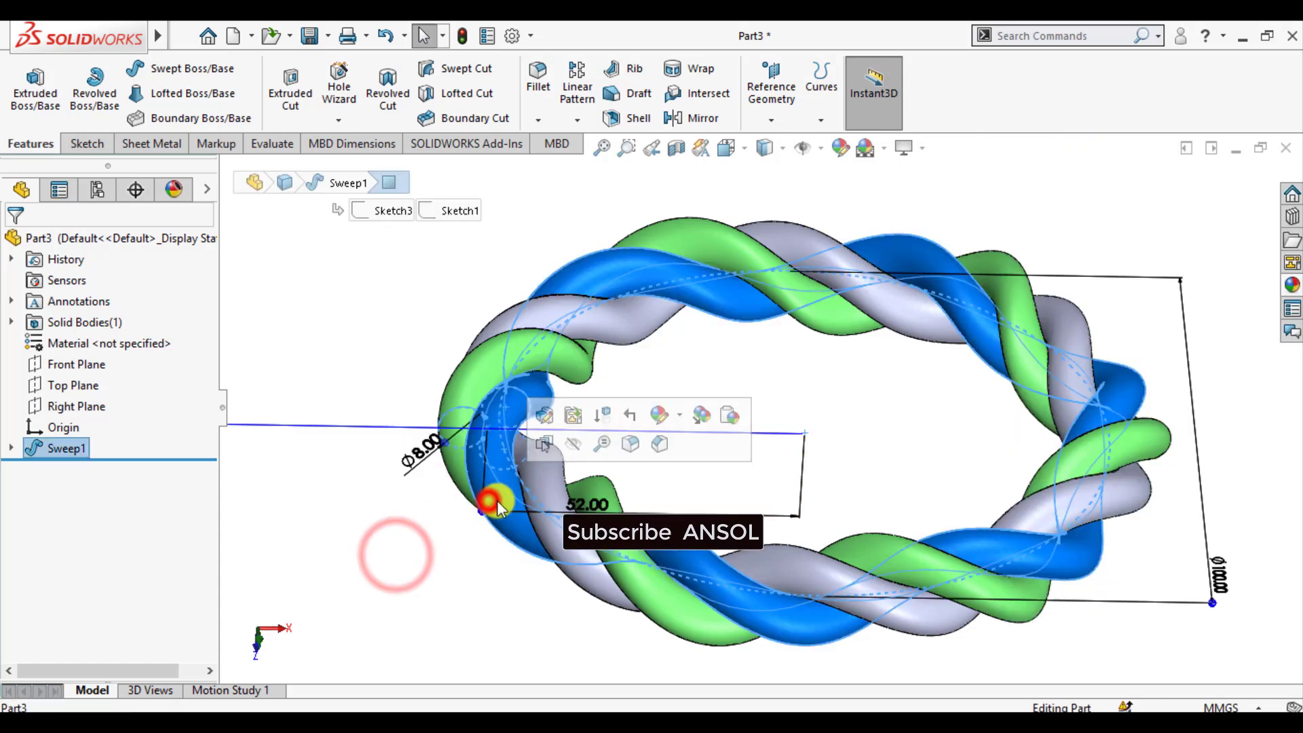
click(679, 414)
click(684, 460)
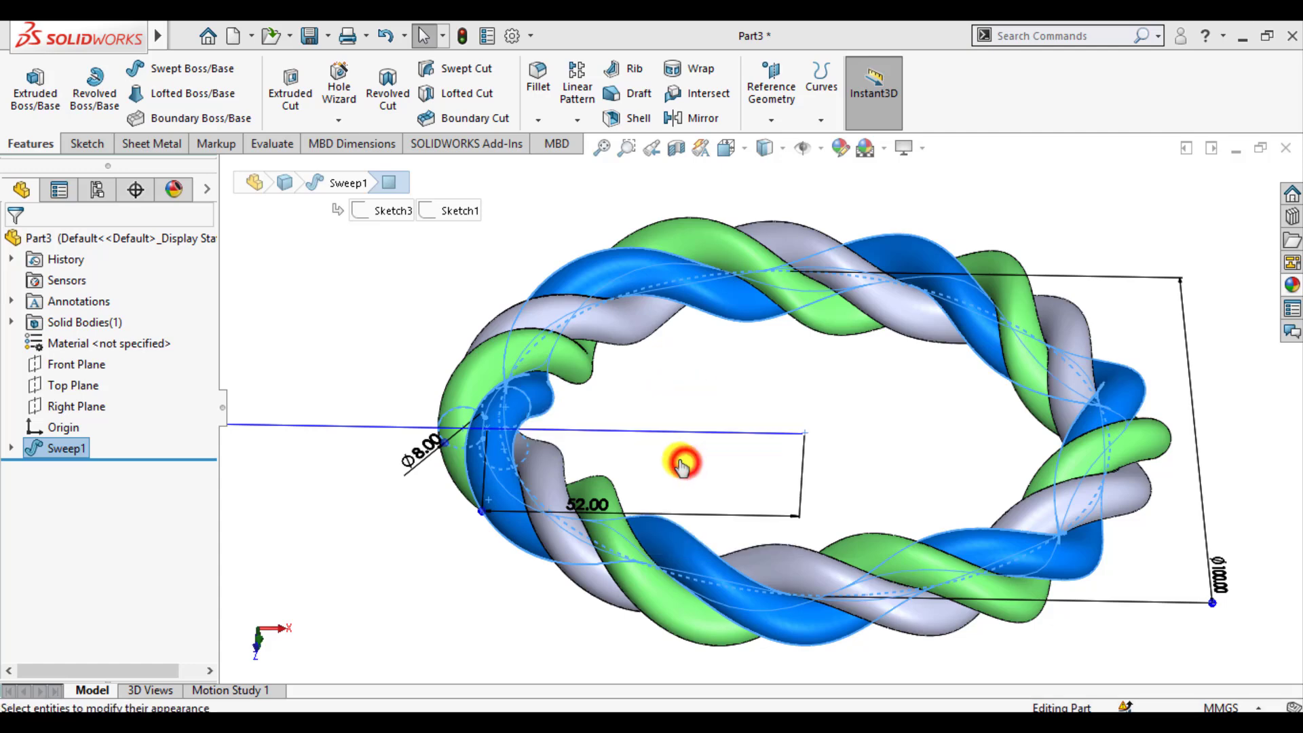
click(114, 631)
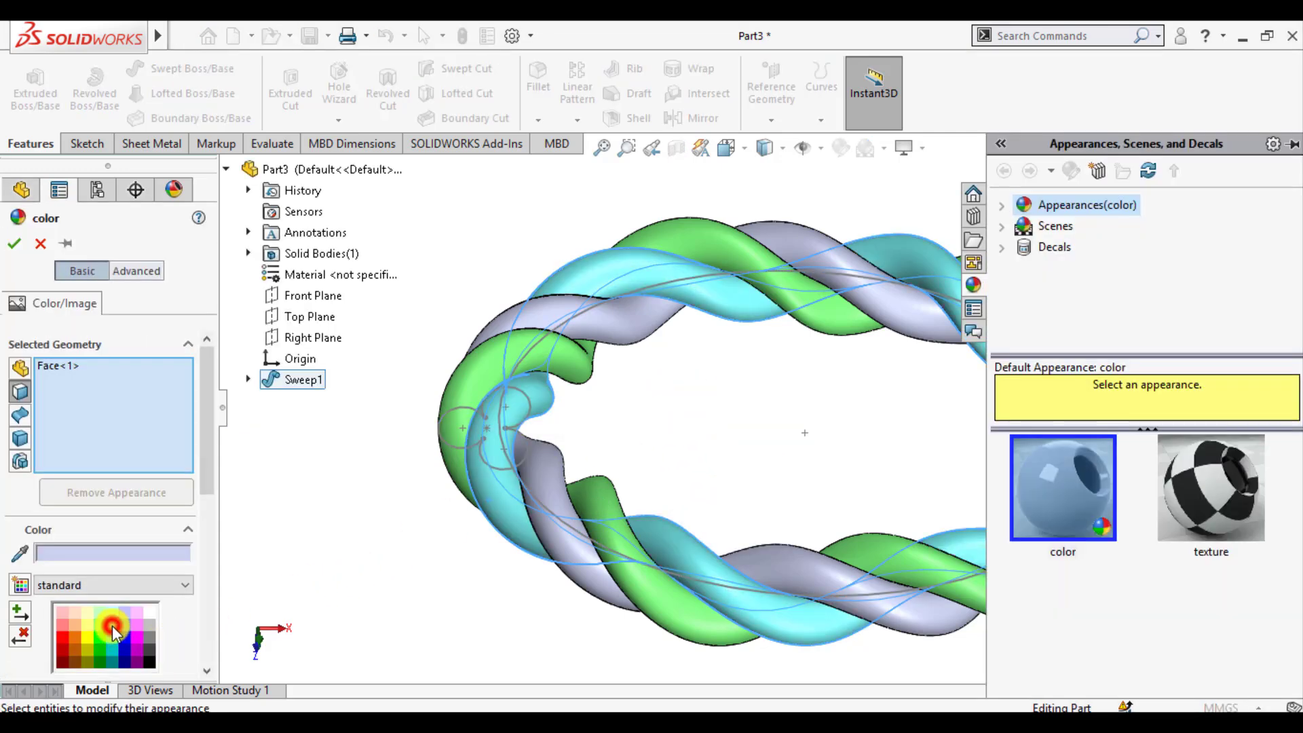
click(13, 243)
click(360, 515)
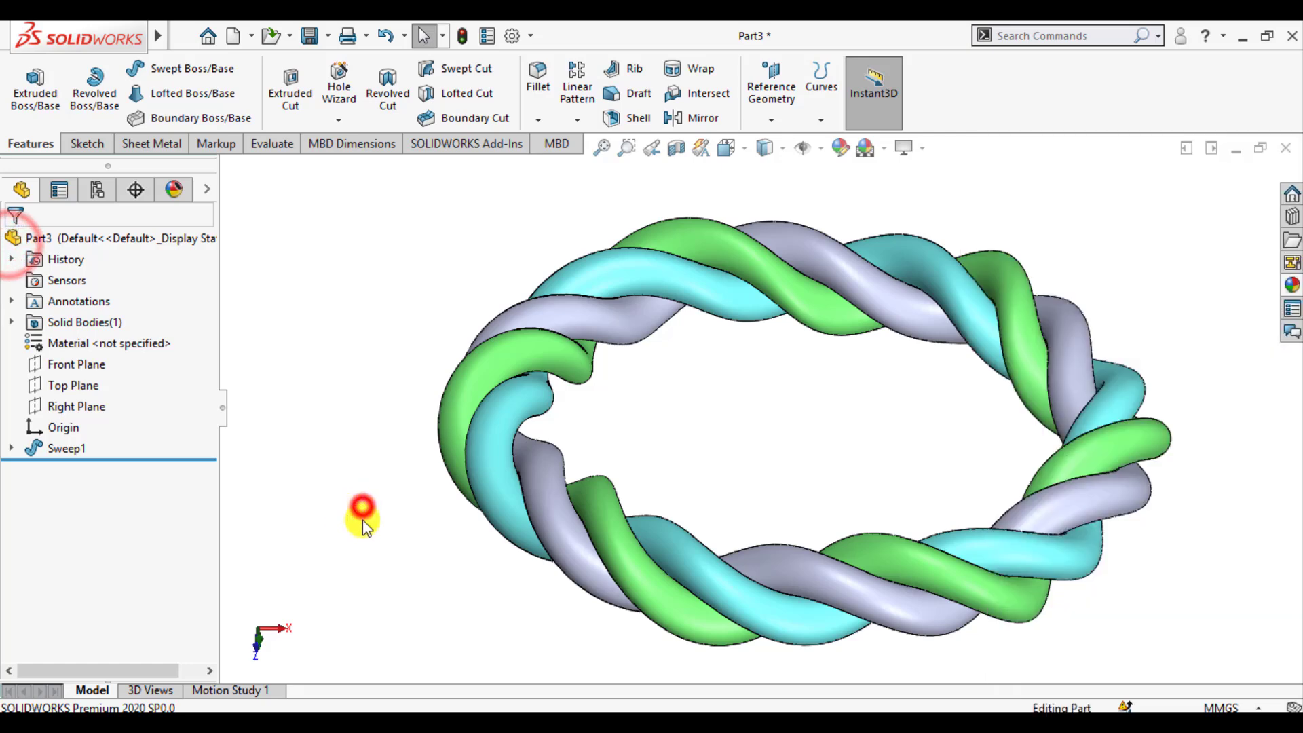
Colour the remaining grey strand's face blue-violet from the standard swatches
click(541, 518)
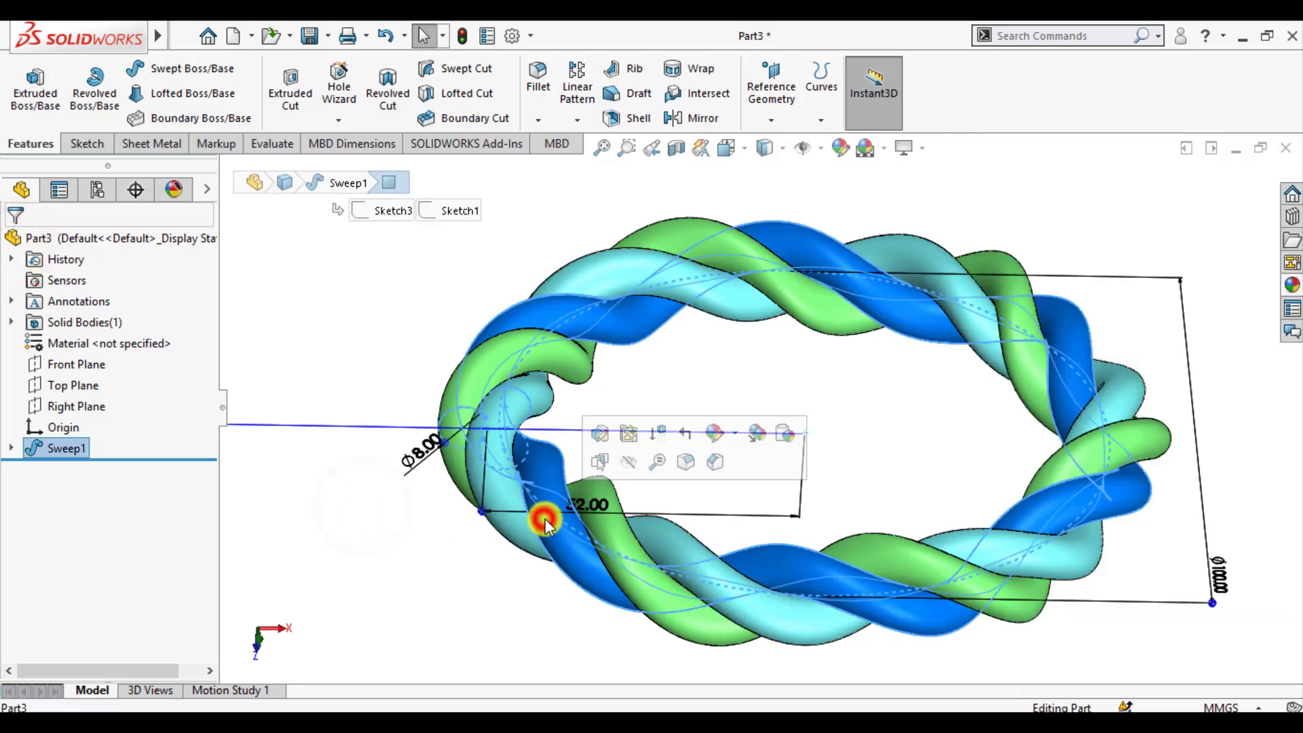
click(740, 434)
click(738, 479)
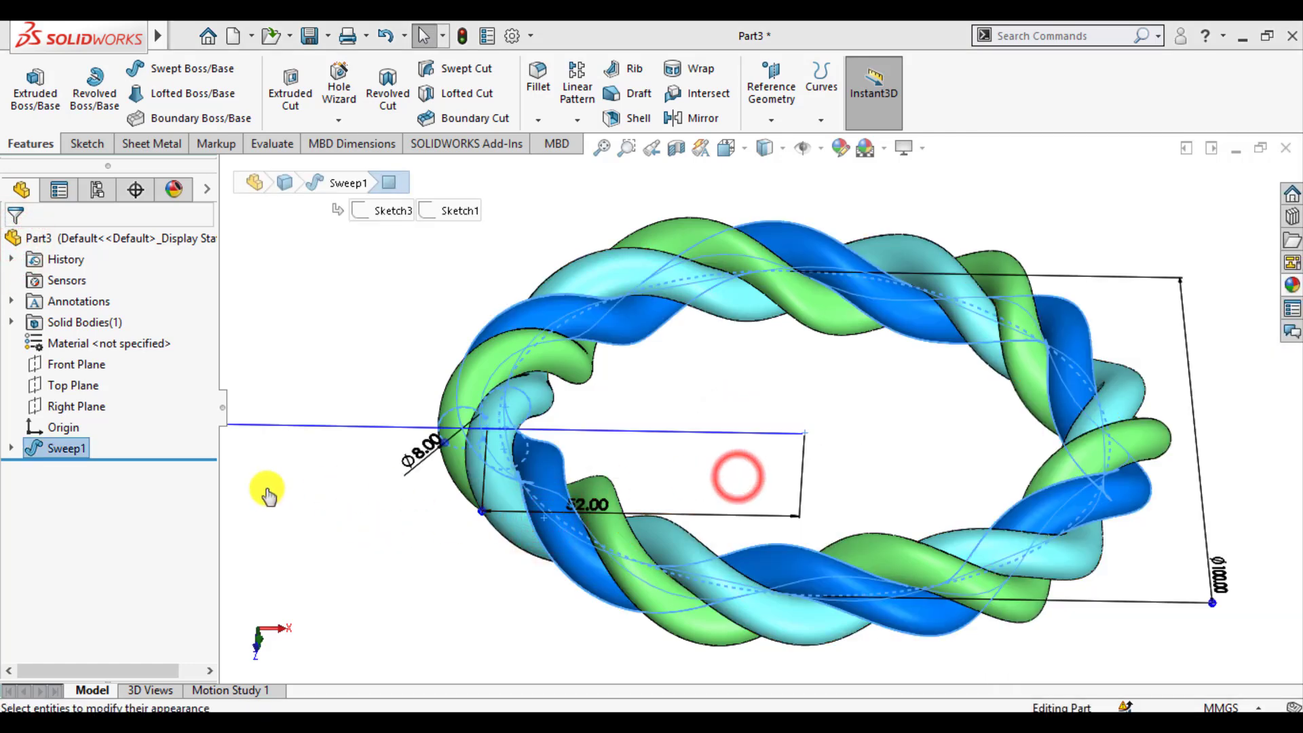
click(126, 637)
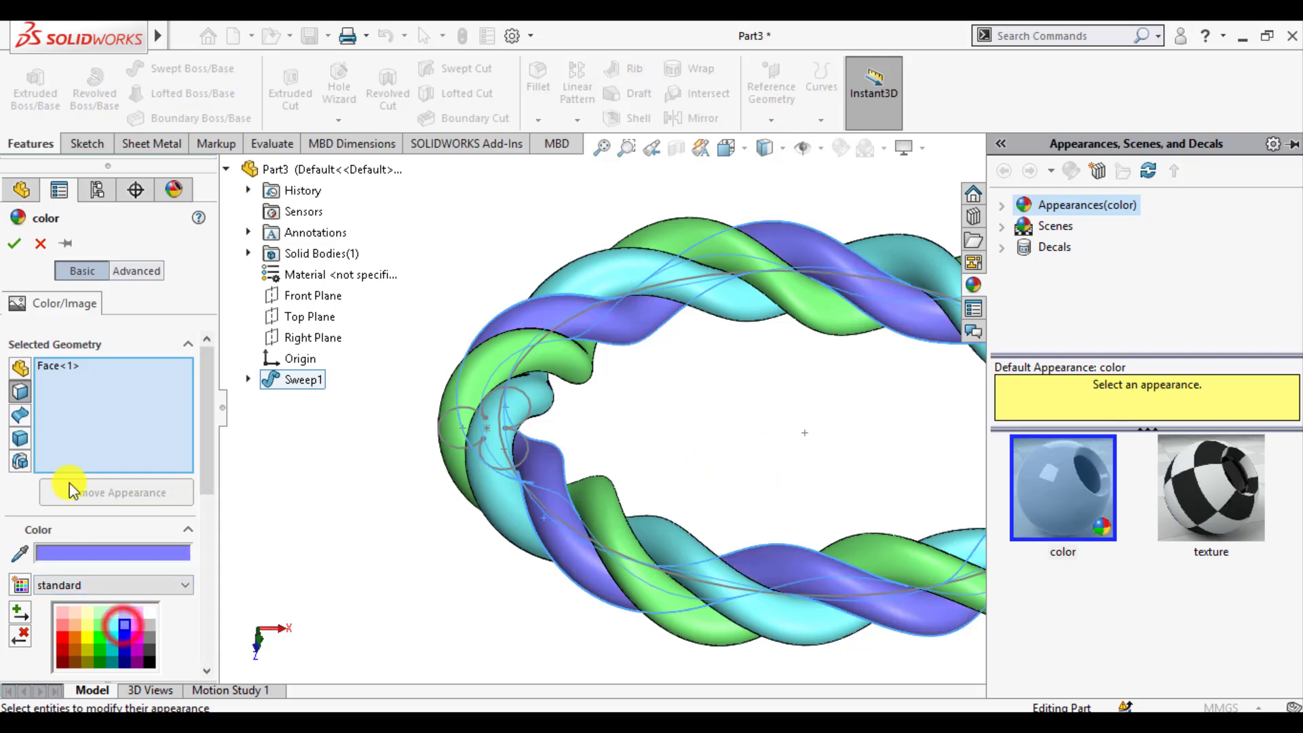
click(14, 243)
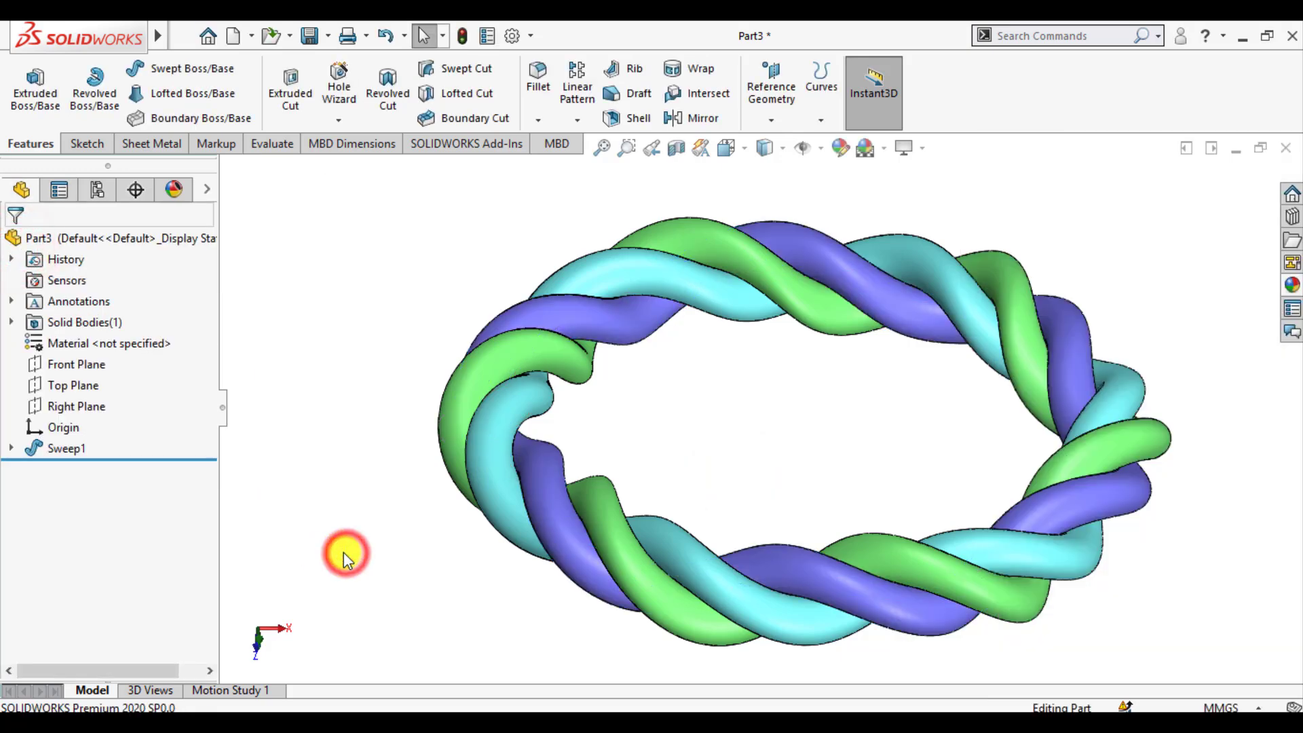